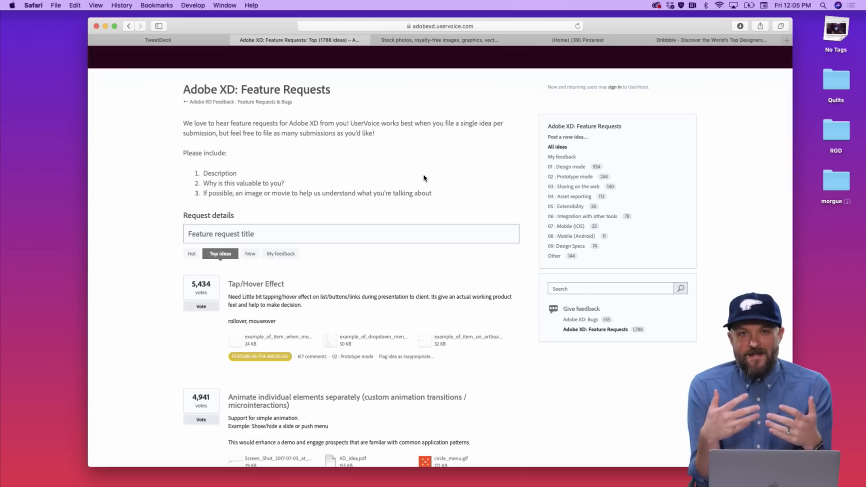
# Search the Adobe XD feature requests for "blend modes" and review the matching ideas
pyautogui.click(395, 233)
pyautogui.write('blen')
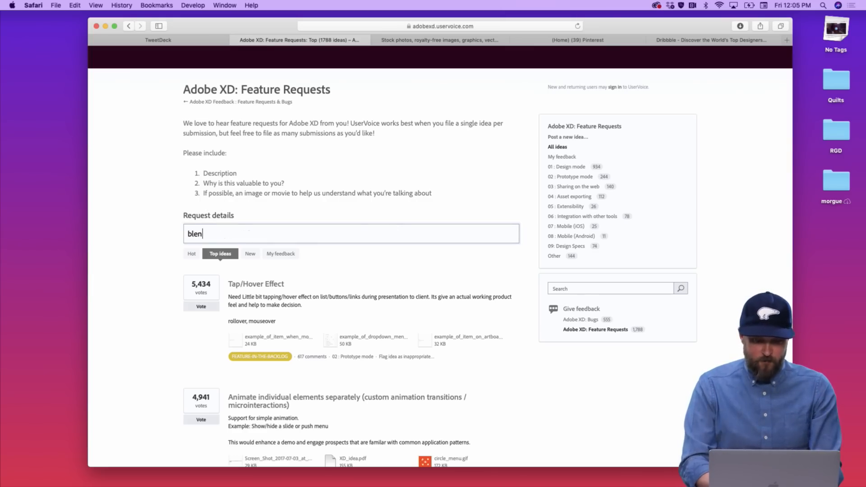
pyautogui.write('d modes')
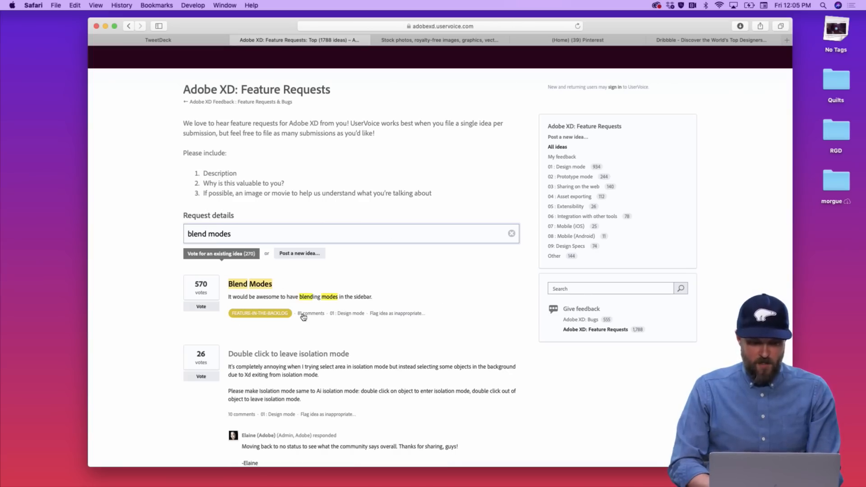
pyautogui.scroll(-2, 365, 311)
pyautogui.scroll(-5, 365, 311)
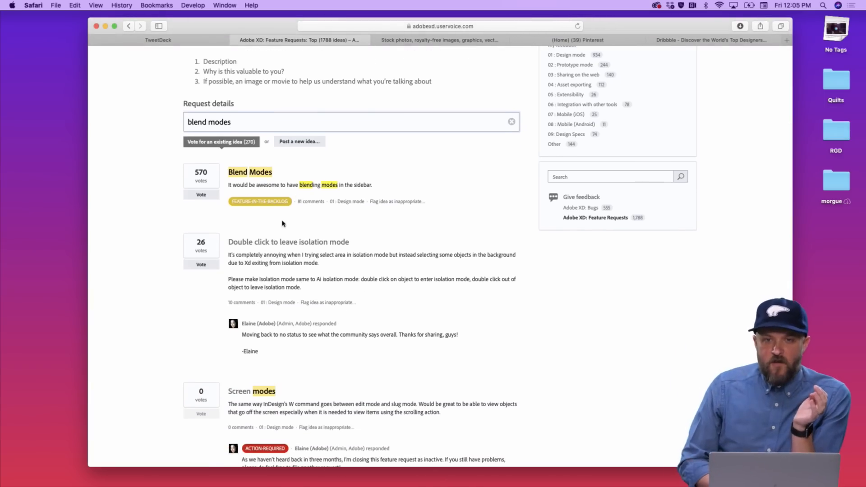
pyautogui.moveTo(275, 205)
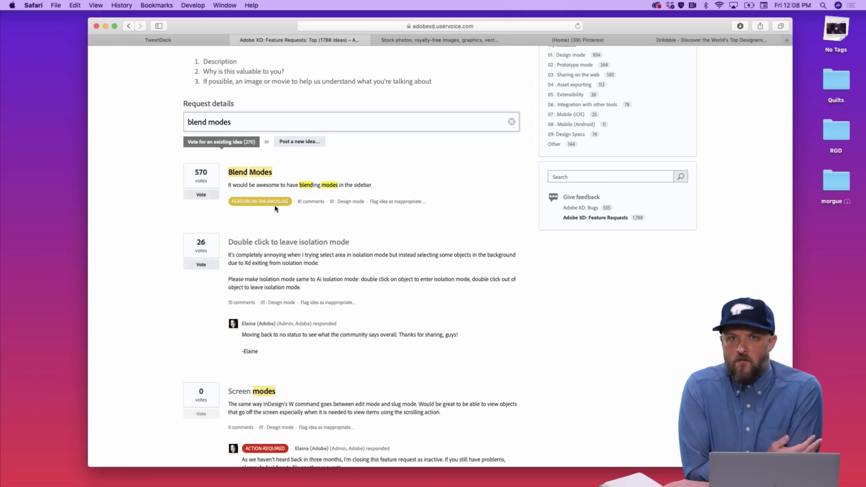
# Dismiss the New Document dialog in Photoshop without creating anything, and bring up the Dribbble feed in Safari
pyautogui.hotkey('ctrl', 'Right')
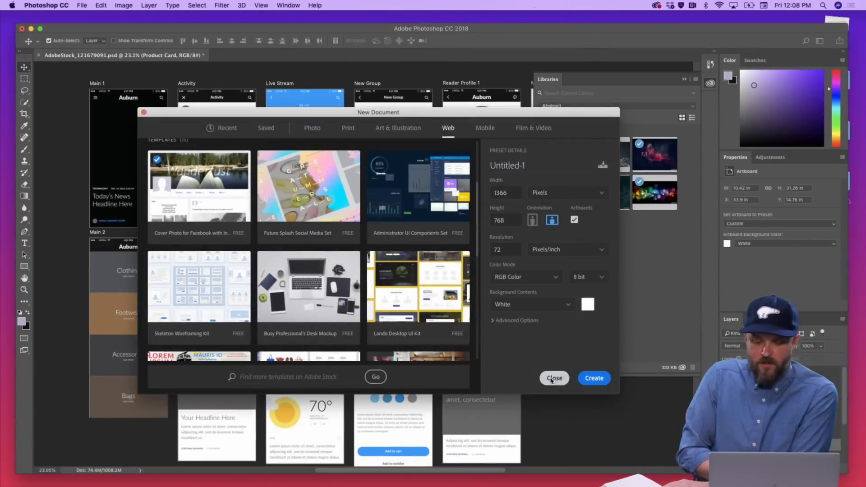
pyautogui.click(555, 379)
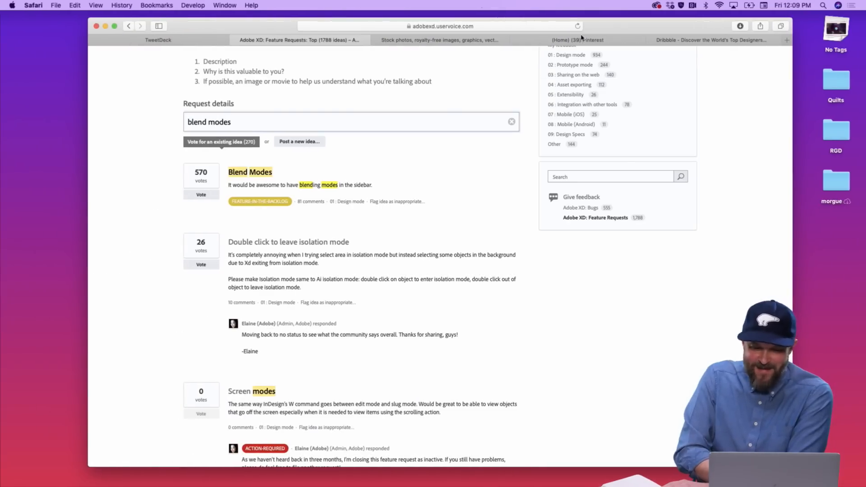
pyautogui.click(692, 41)
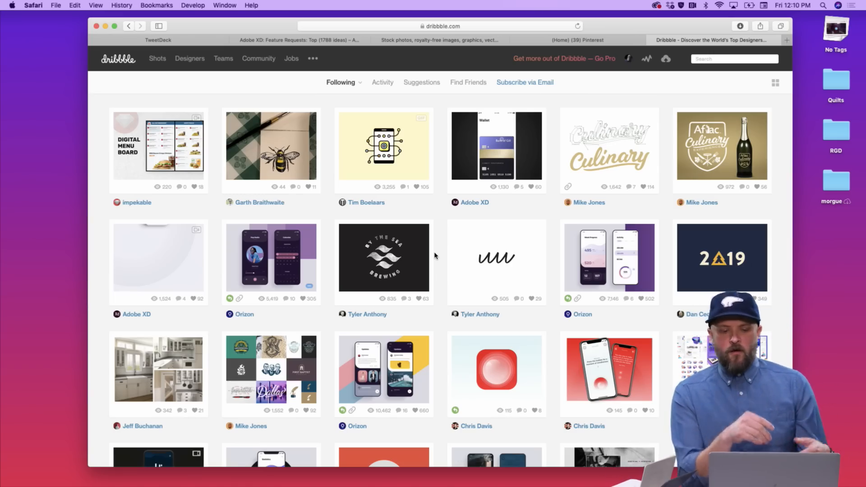
# Switch to Photoshop and collapse the Libraries panel covering the artboards
pyautogui.hotkey('ctrl', 'Right')
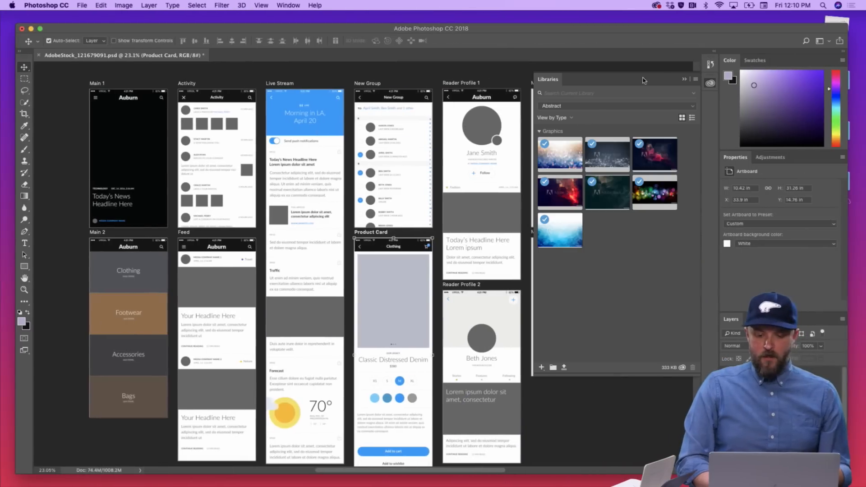
pyautogui.click(685, 84)
# Return to the Dribbble feed in Safari, view the "Augmented Reality and Profile" and "Lafc Match 28" shots, and close the preview
pyautogui.hotkey('ctrl', 'Left')
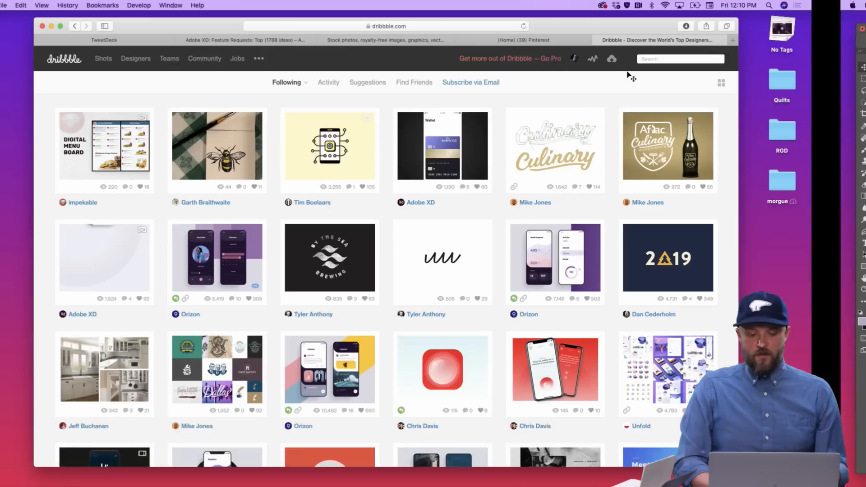
pyautogui.scroll(-3, 548, 223)
pyautogui.scroll(-5, 547, 223)
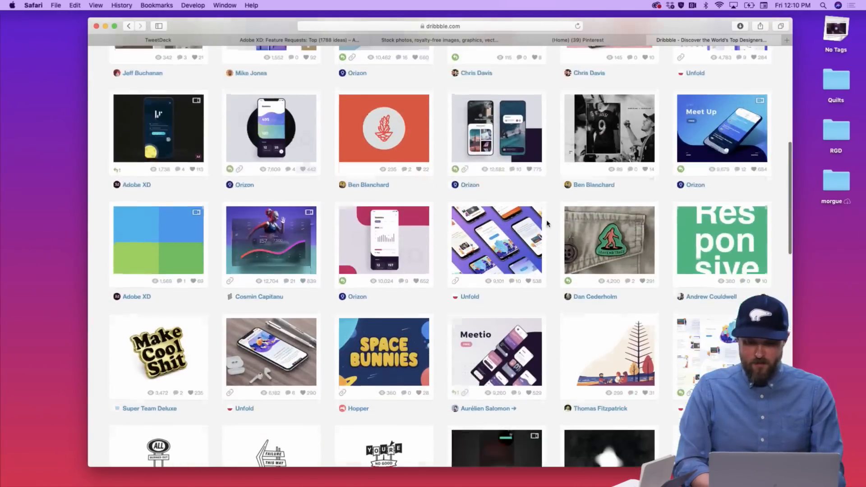
pyautogui.click(511, 146)
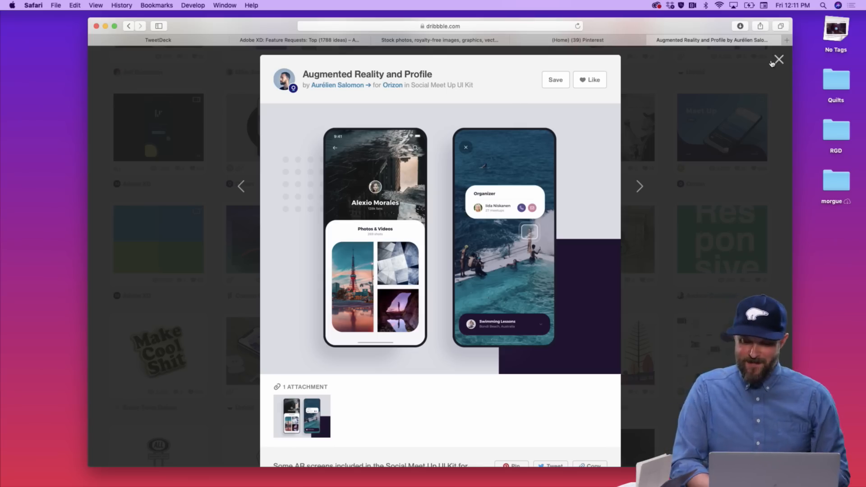
pyautogui.click(638, 187)
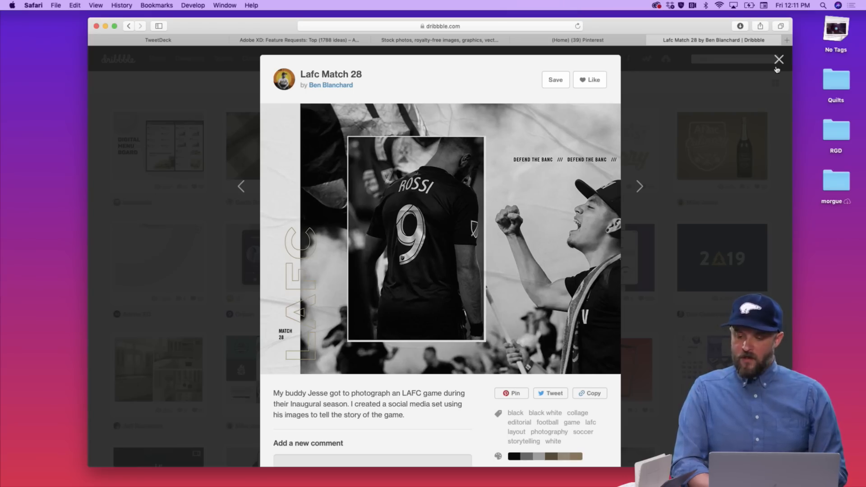
pyautogui.press('Right')
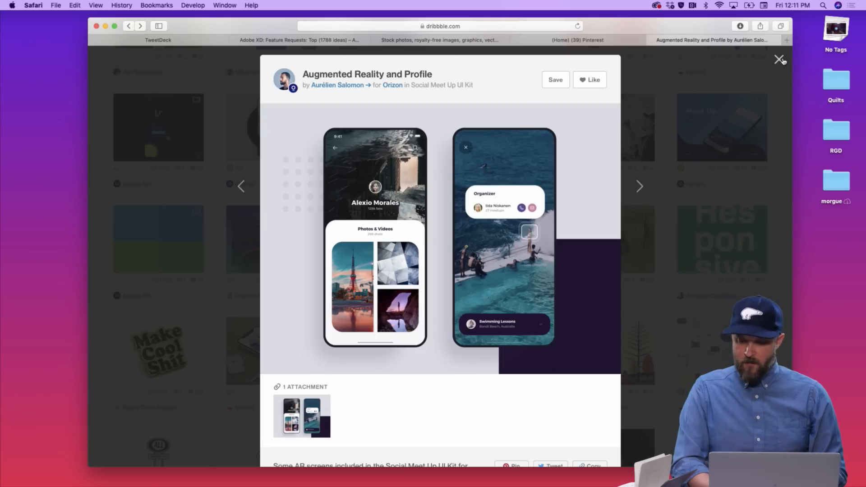
pyautogui.click(778, 61)
# View the "Liquid Analytics" shot further down the Dribbble feed and close it
pyautogui.scroll(-5, 621, 262)
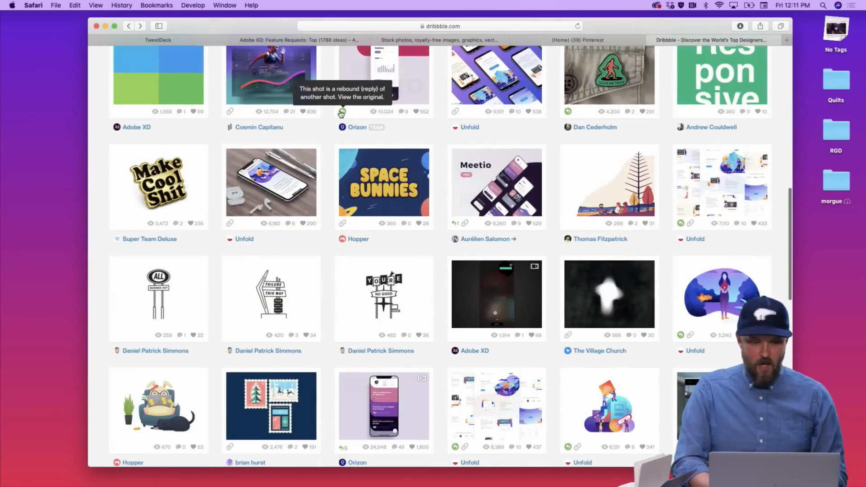
pyautogui.click(286, 72)
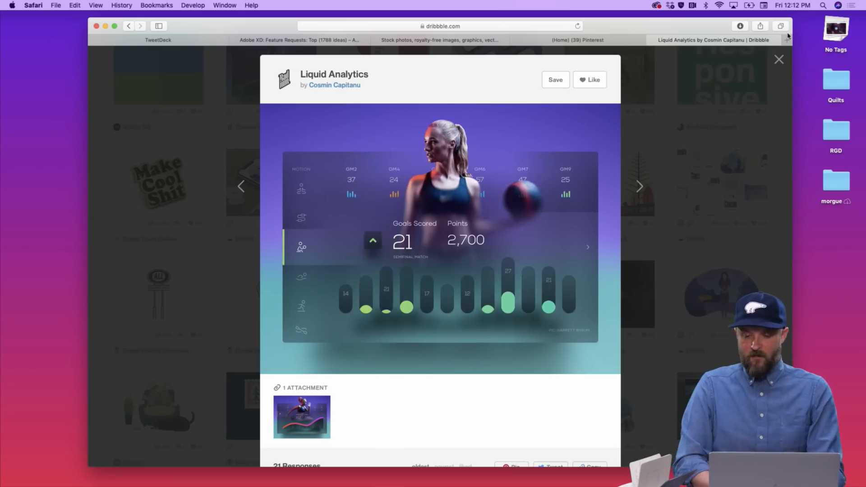
pyautogui.click(780, 63)
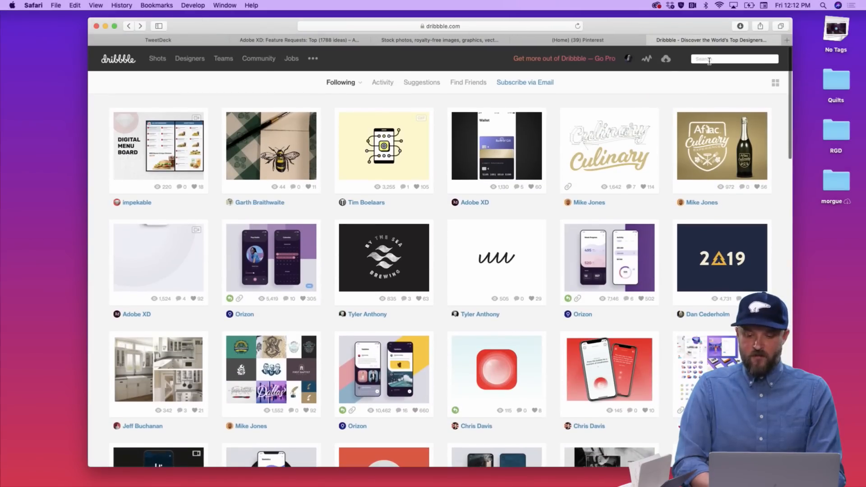
# Search Dribbble for the Adobe XD evangelist by name and open the matching member's profile
pyautogui.click(709, 59)
pyautogui.write('Howard pi')
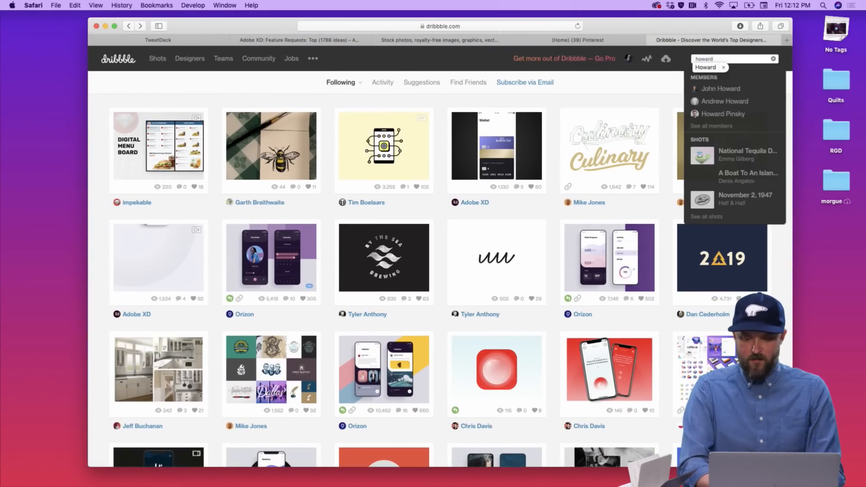
pyautogui.write('n')
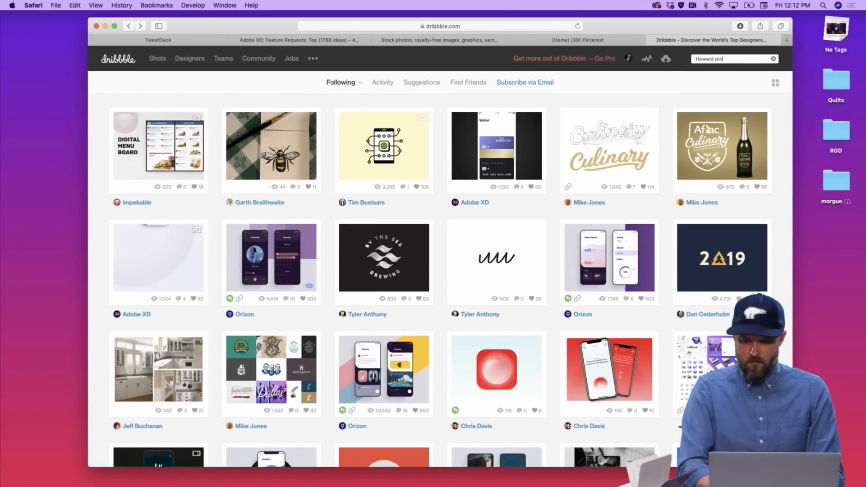
pyautogui.write('k')
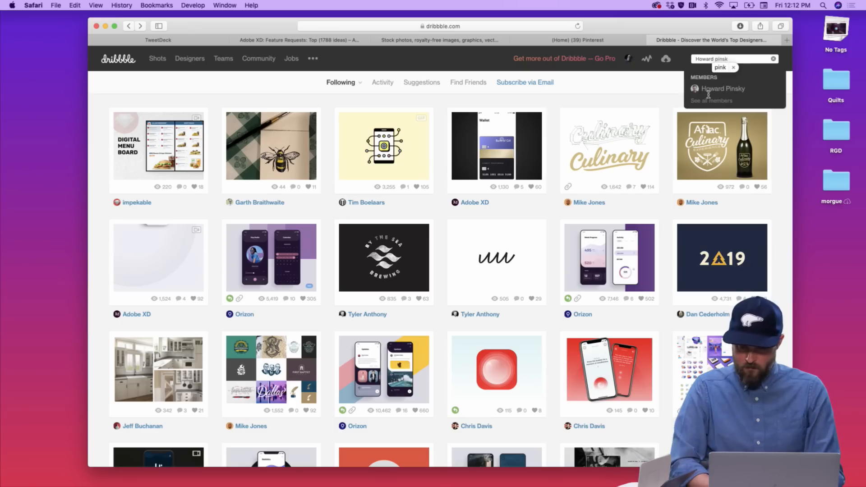
pyautogui.click(721, 89)
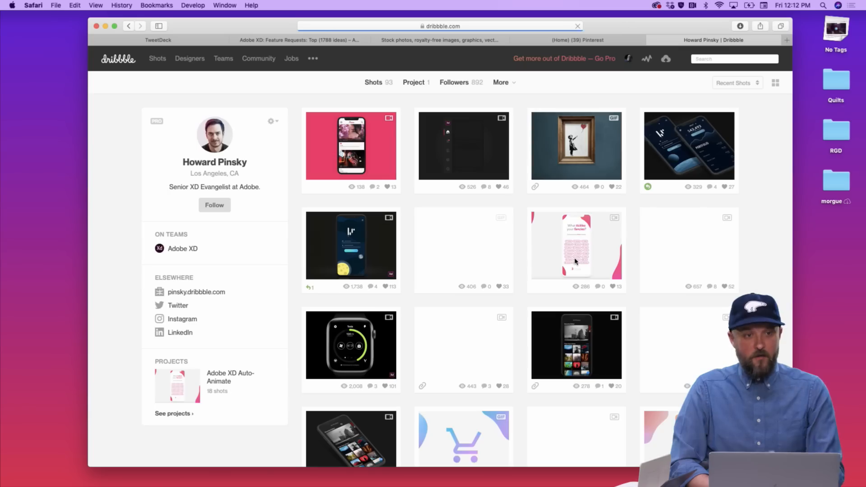
# Browse the designer's shots, viewing "Landing Page Featuring Expandable Photos + Parallax" and "Tesla Apple Watch Concept"
pyautogui.moveTo(552, 279)
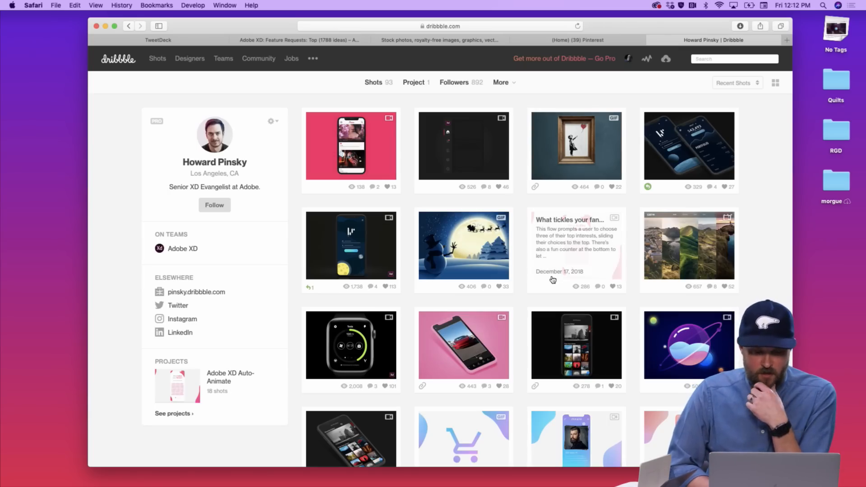
pyautogui.scroll(-5, 553, 280)
pyautogui.scroll(5, 632, 266)
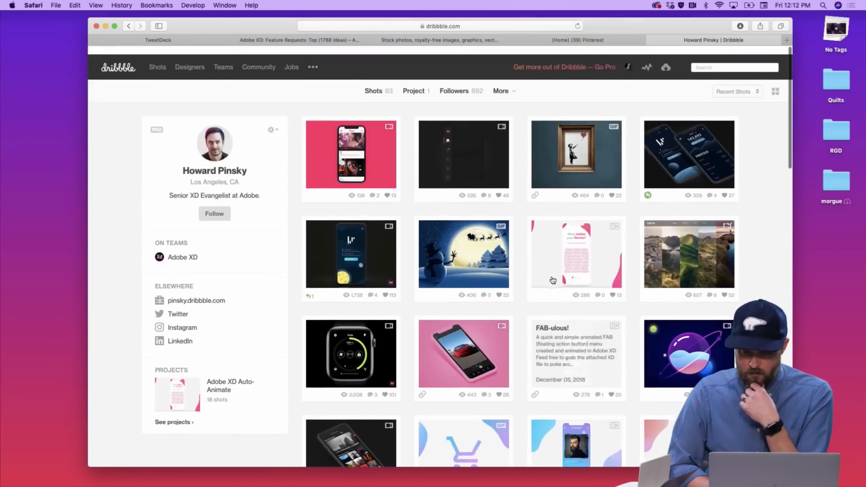
pyautogui.click(697, 255)
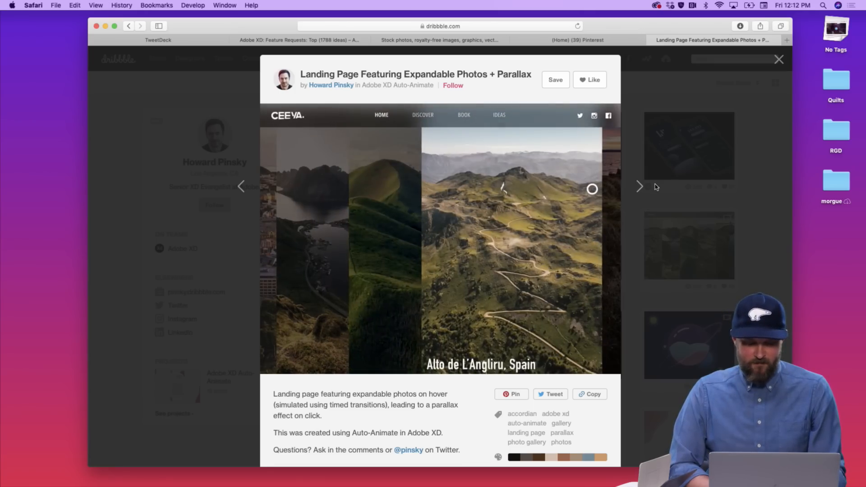
pyautogui.click(640, 187)
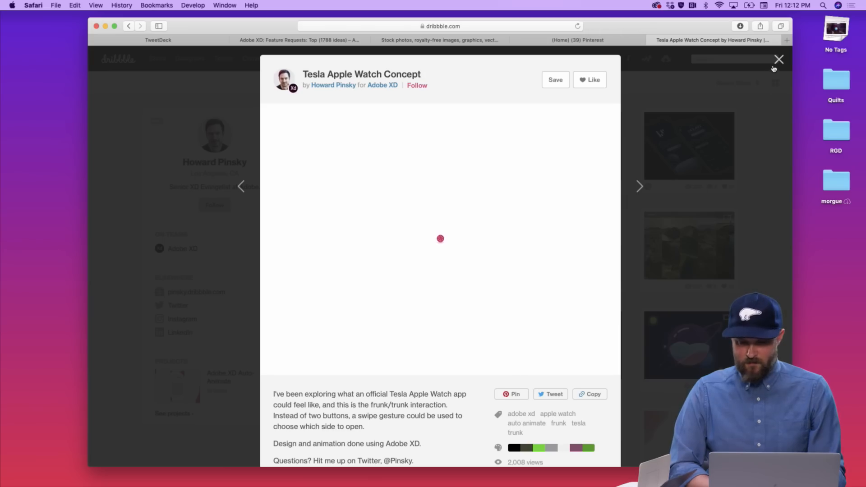
pyautogui.press('Right')
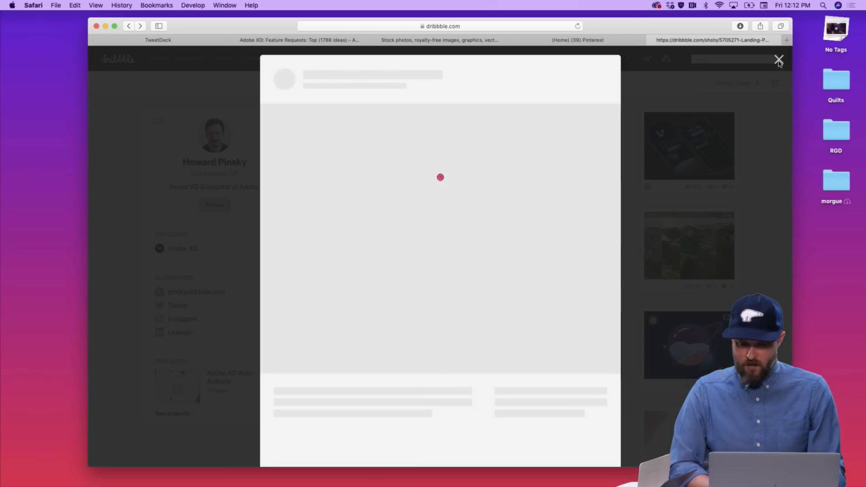
pyautogui.click(779, 61)
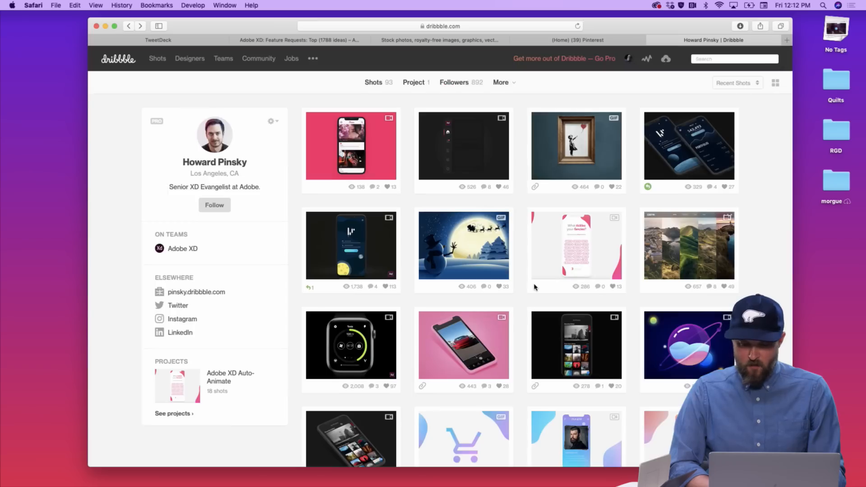
pyautogui.scroll(-5, 536, 289)
pyautogui.scroll(-4, 536, 288)
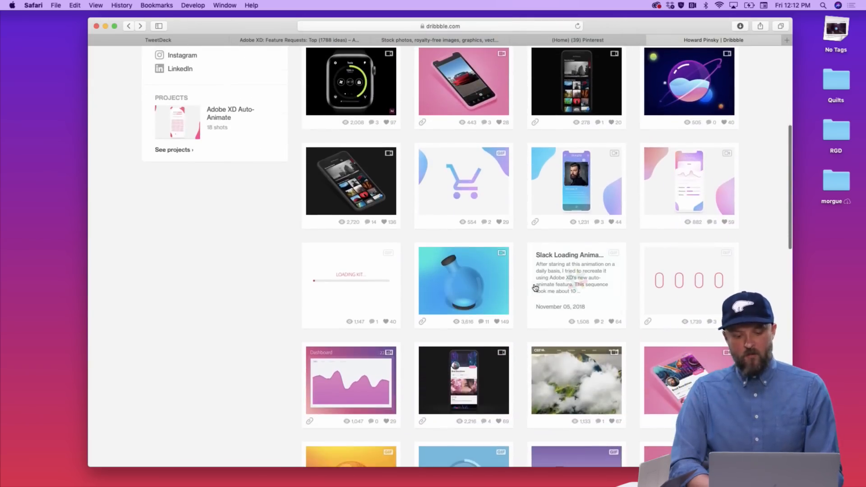
pyautogui.scroll(-4, 535, 288)
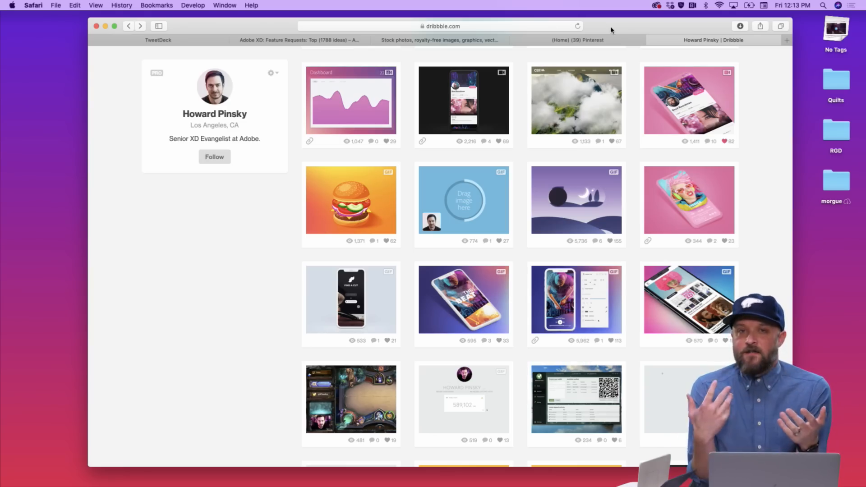
# Switch to Photoshop and make the Layers panel taller so more of the layer list fits
pyautogui.hotkey('ctrl', 'Right')
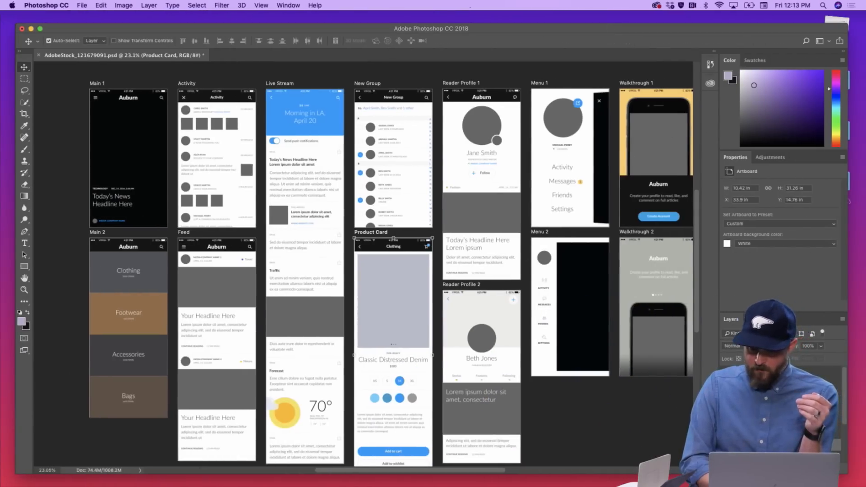
pyautogui.moveTo(759, 314); pyautogui.dragTo(758, 272)
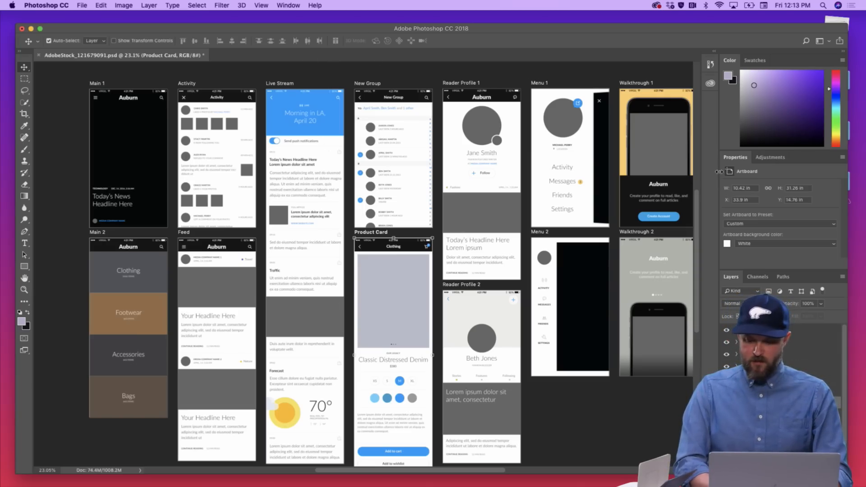
# Expand the Product Card artboard in the layer list to examine its groups
pyautogui.scroll(2, 622, 210)
pyautogui.hscroll(10, 622, 210)
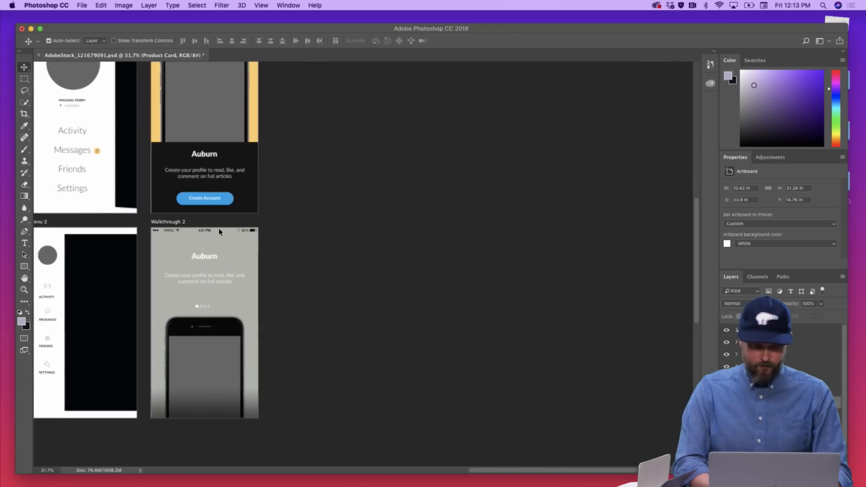
pyautogui.hscroll(-10, 531, 206)
pyautogui.scroll(2, 530, 207)
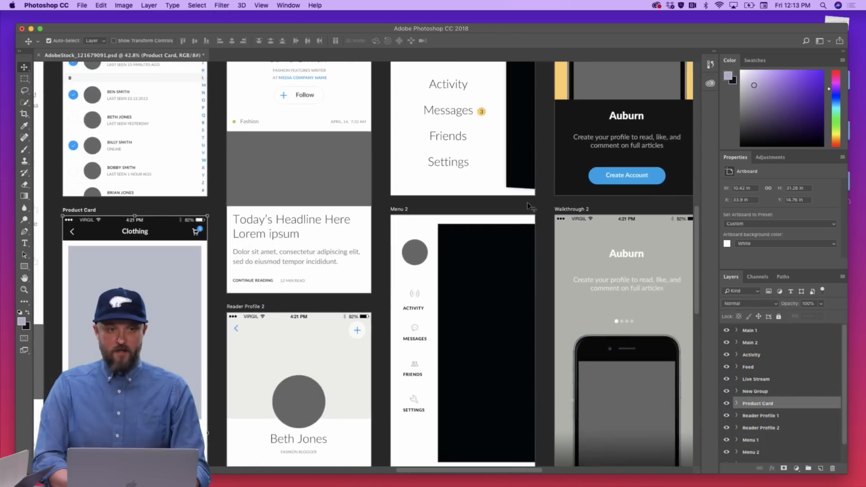
pyautogui.hscroll(10, 527, 202)
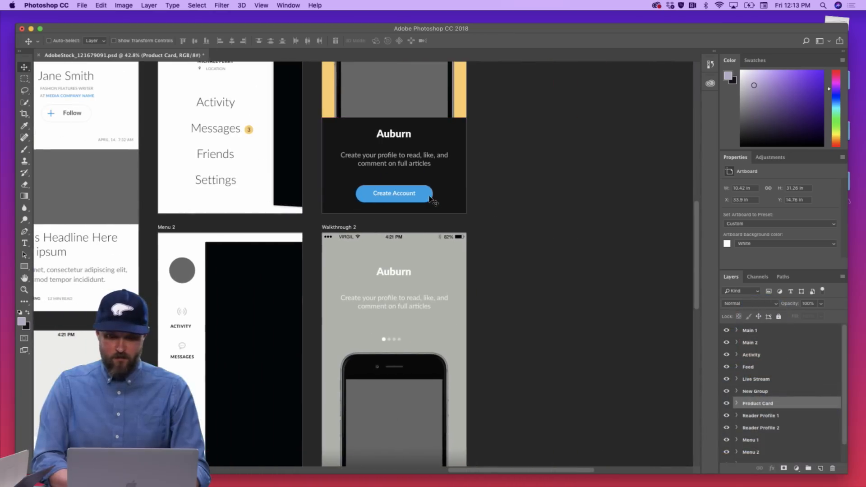
pyautogui.scroll(-1, 758, 405)
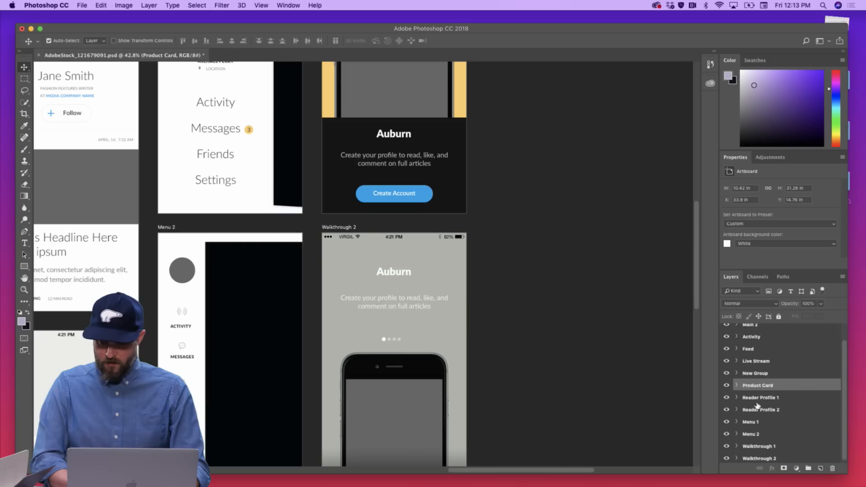
pyautogui.click(736, 385)
pyautogui.scroll(-1, 789, 395)
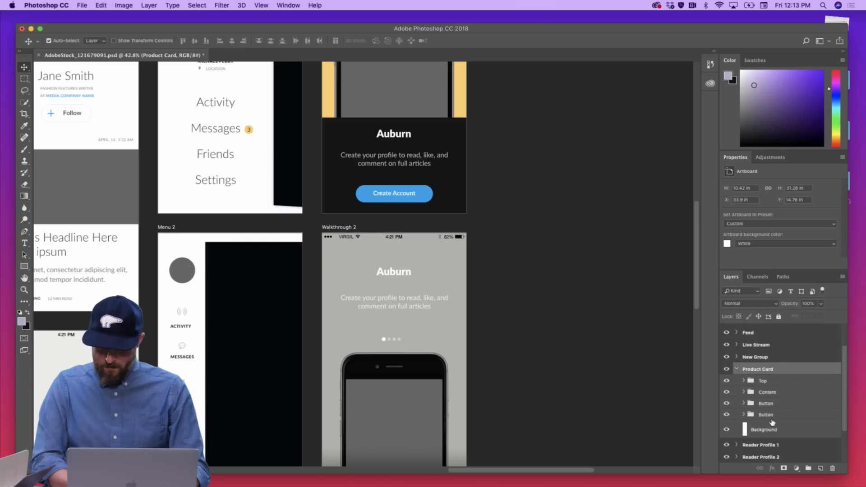
# Detach the Layers panel over the canvas and enlarge it until the full list of artboards fits
pyautogui.scroll(2, 789, 350)
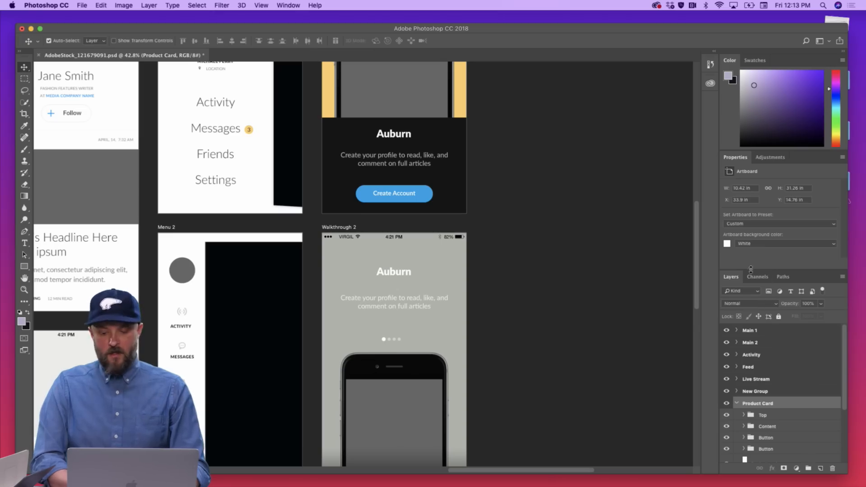
pyautogui.moveTo(734, 277); pyautogui.dragTo(472, 141)
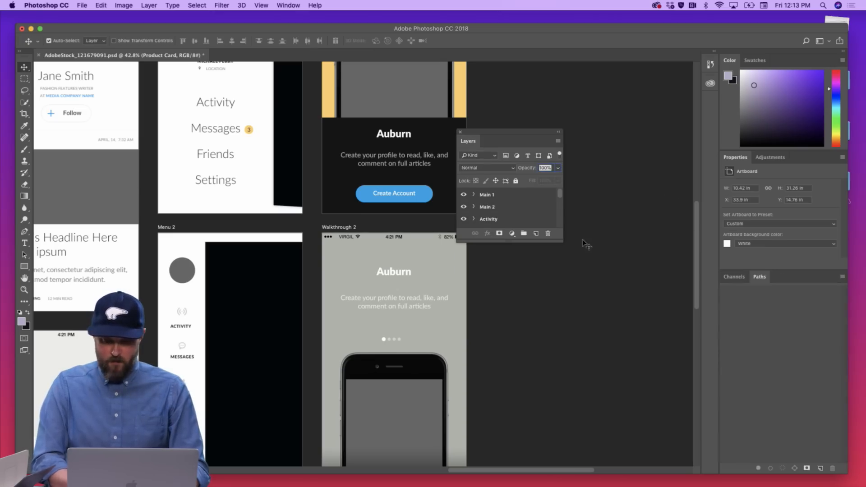
pyautogui.moveTo(562, 240); pyautogui.dragTo(686, 444)
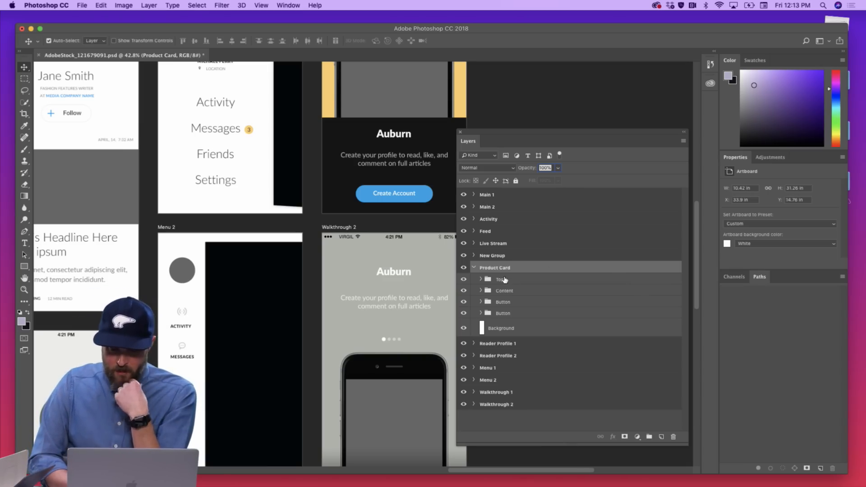
pyautogui.scroll(4, 424, 246)
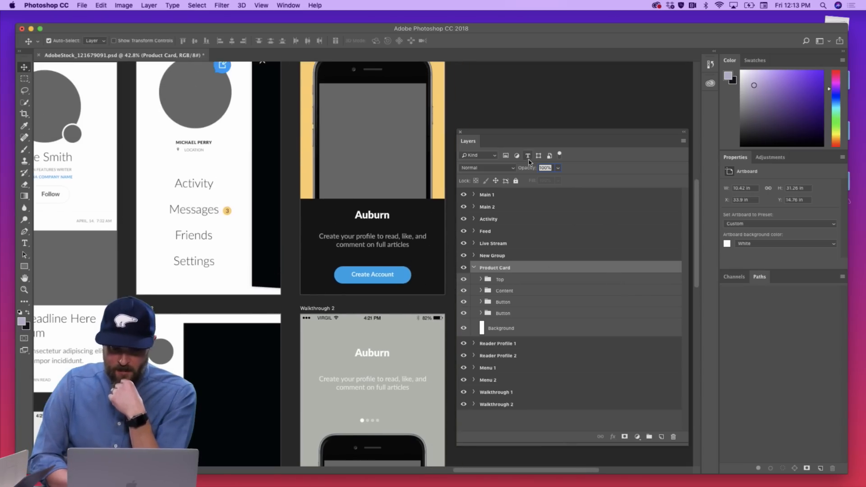
# Look through the blend modes available for the Product Card artboard without changing the current one
pyautogui.click(510, 168)
pyautogui.click(510, 170)
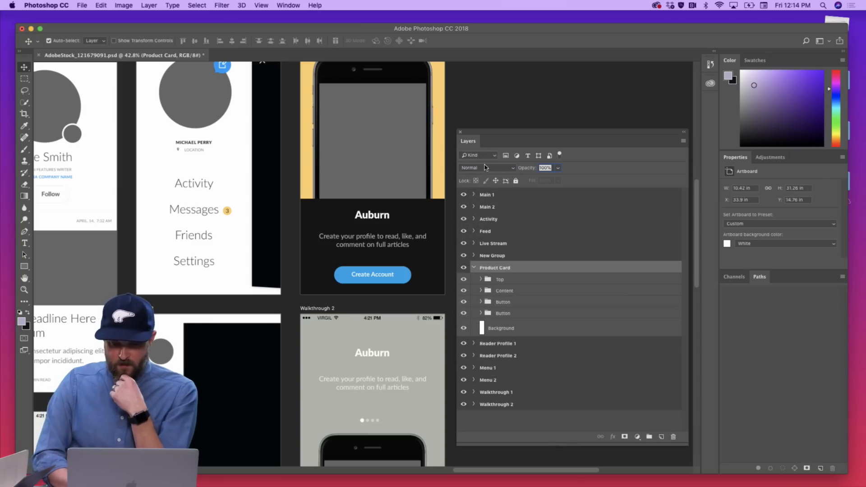
pyautogui.click(495, 170)
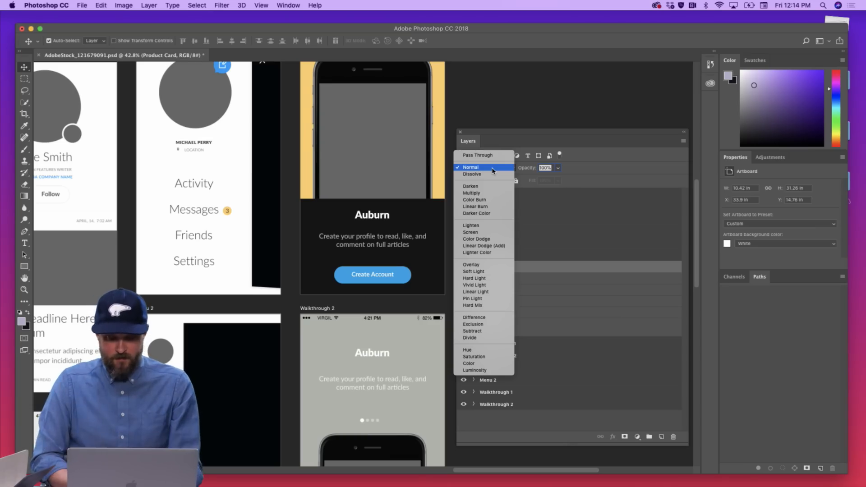
pyautogui.click(554, 142)
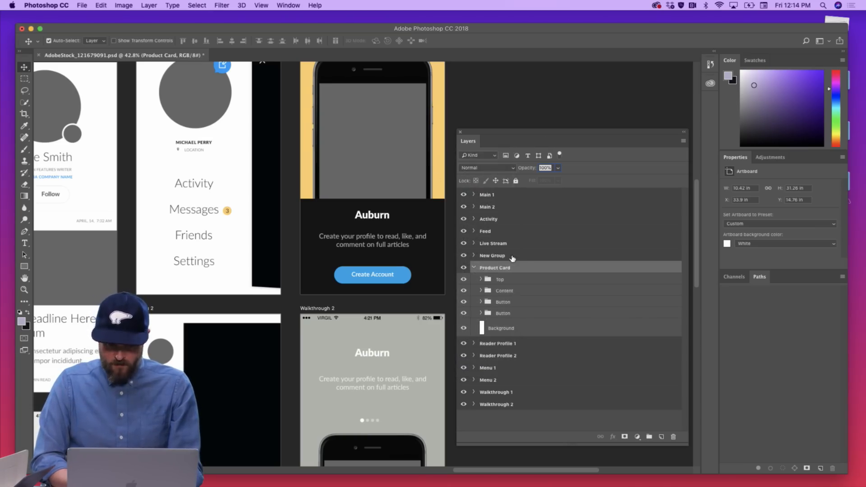
# Examine the UI kit artboards on the canvas, from Main 1 across to Menu 2, ending at the Product Card
pyautogui.press('super+minus')
pyautogui.hscroll(-10, 298, 240)
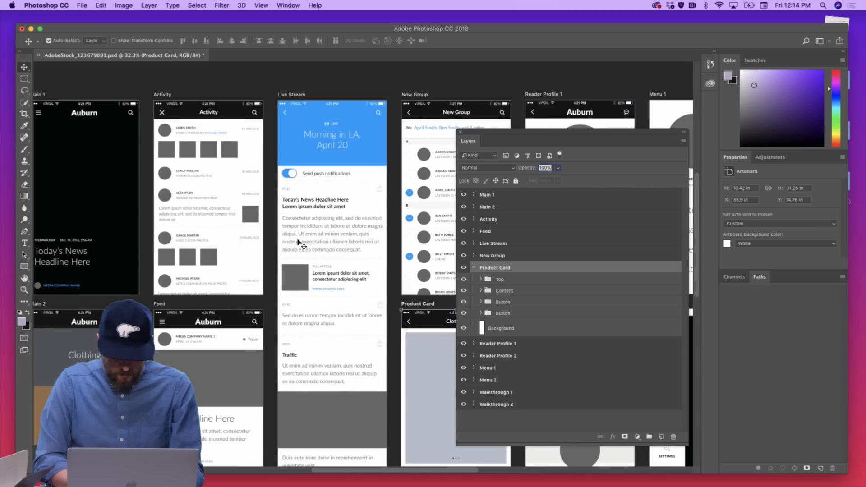
pyautogui.scroll(-1, 297, 240)
pyautogui.scroll(-2, 298, 240)
pyautogui.scroll(-2, 297, 240)
pyautogui.hscroll(3, 297, 239)
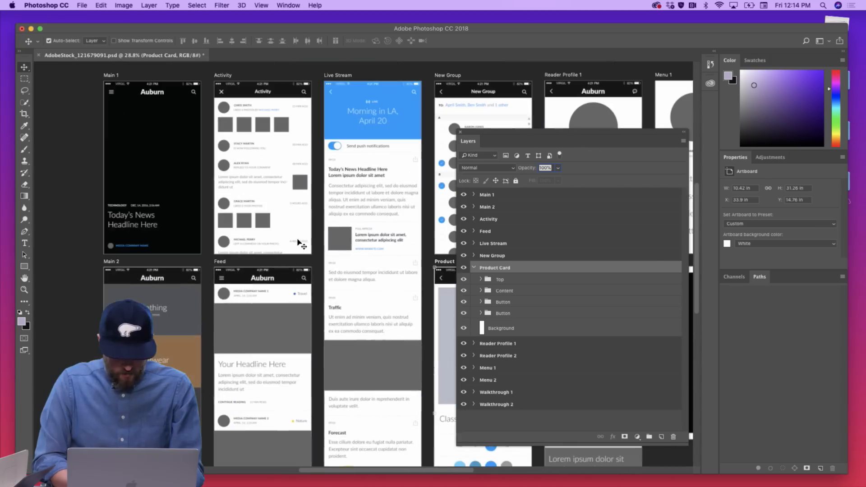
pyautogui.hscroll(5, 298, 243)
pyautogui.scroll(-3, 298, 244)
pyautogui.scroll(4, 298, 244)
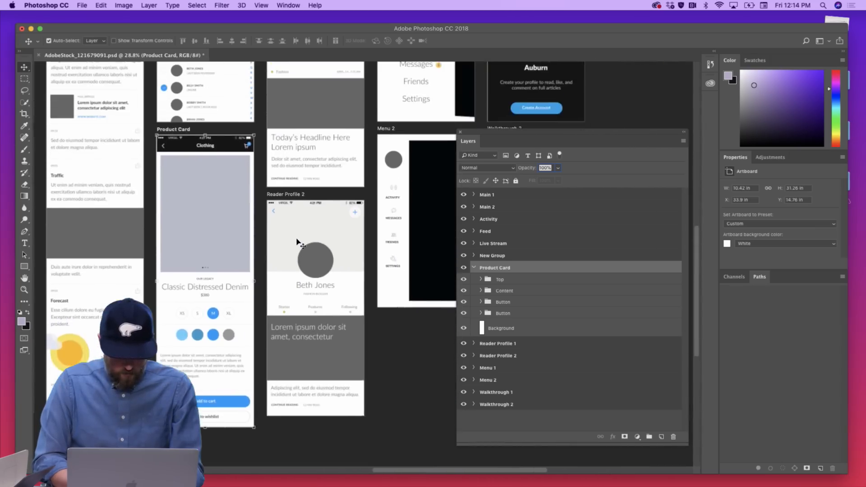
pyautogui.hscroll(-5, 297, 243)
pyautogui.scroll(-3, 298, 244)
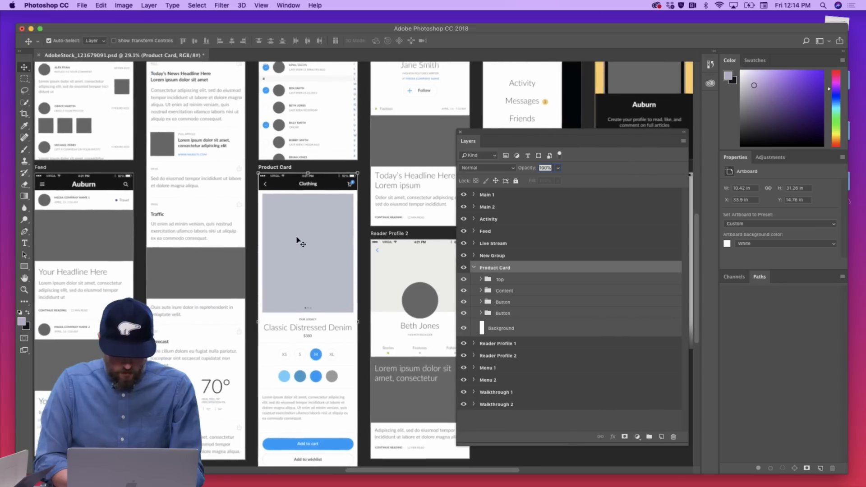
# Select the Top group of the Product Card artboard and expand it to show its layers, with the artboard's header in close view
pyautogui.click(486, 282)
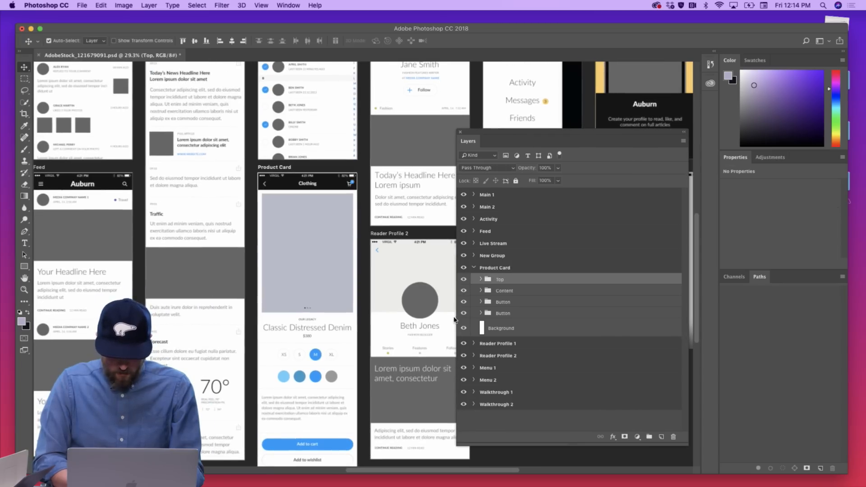
pyautogui.scroll(-5, 339, 372)
pyautogui.hscroll(3, 338, 373)
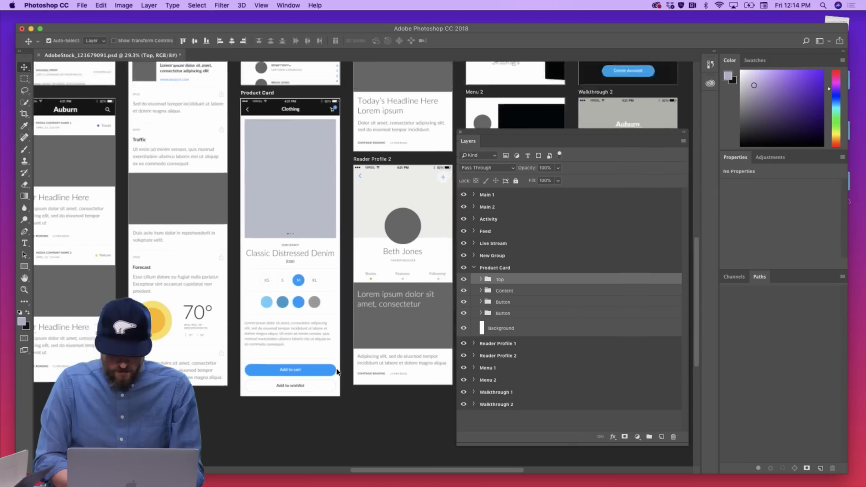
pyautogui.scroll(6, 338, 372)
pyautogui.scroll(5, 235, 329)
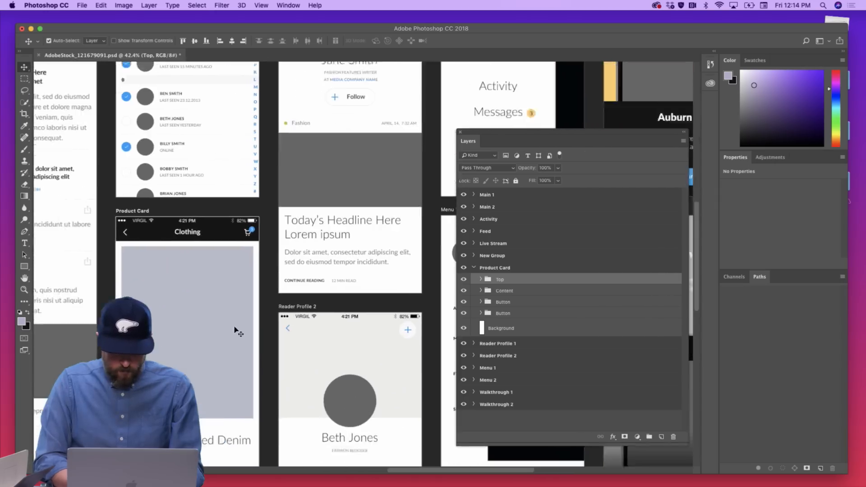
pyautogui.scroll(1, 235, 328)
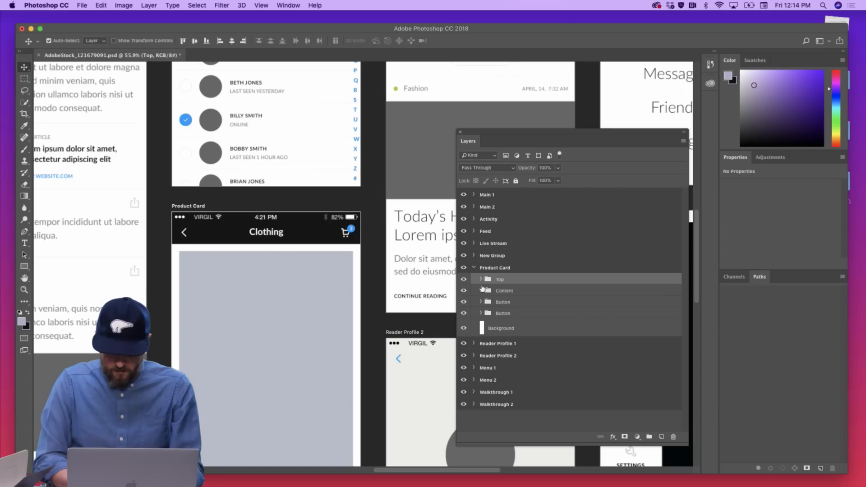
pyautogui.click(481, 280)
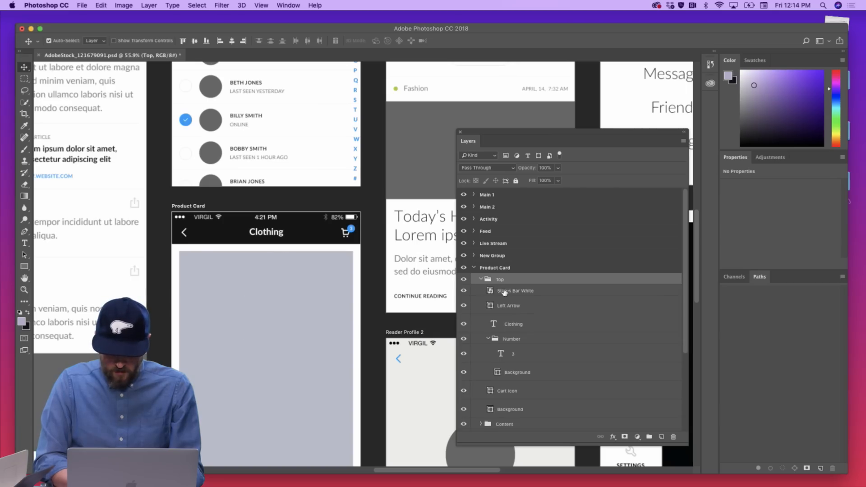
# Try the Multiply, Linear Burn and Darker Color blend modes on the Clothing text layer, returning to Multiply
pyautogui.click(521, 322)
pyautogui.click(501, 172)
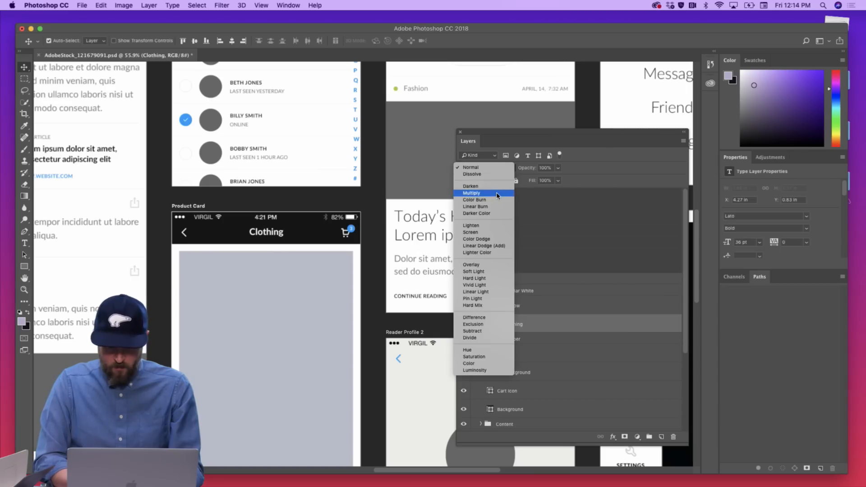
pyautogui.click(498, 196)
pyautogui.click(500, 172)
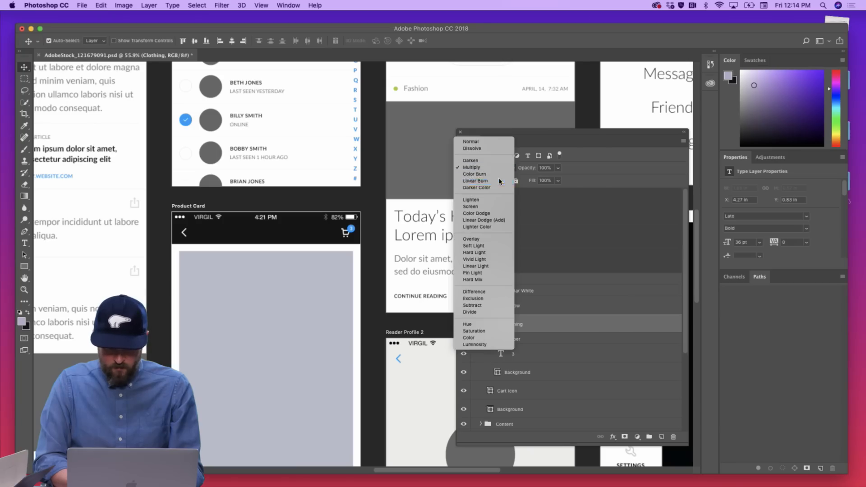
pyautogui.click(498, 181)
pyautogui.click(498, 172)
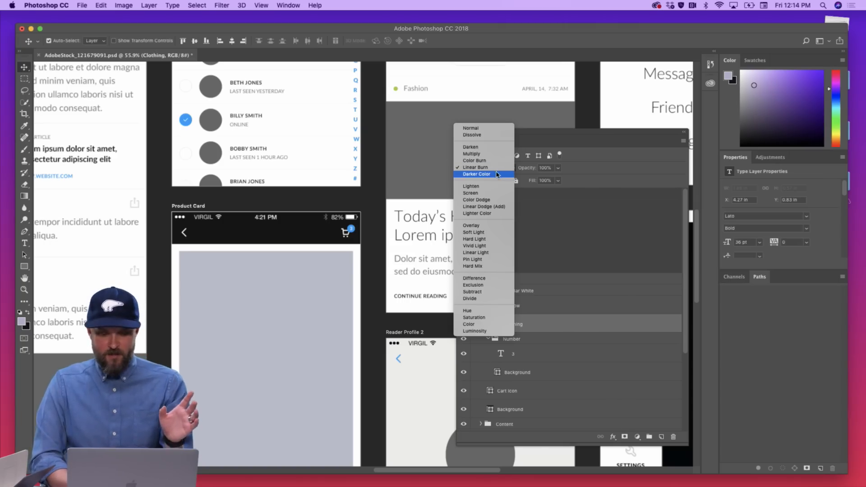
pyautogui.click(498, 175)
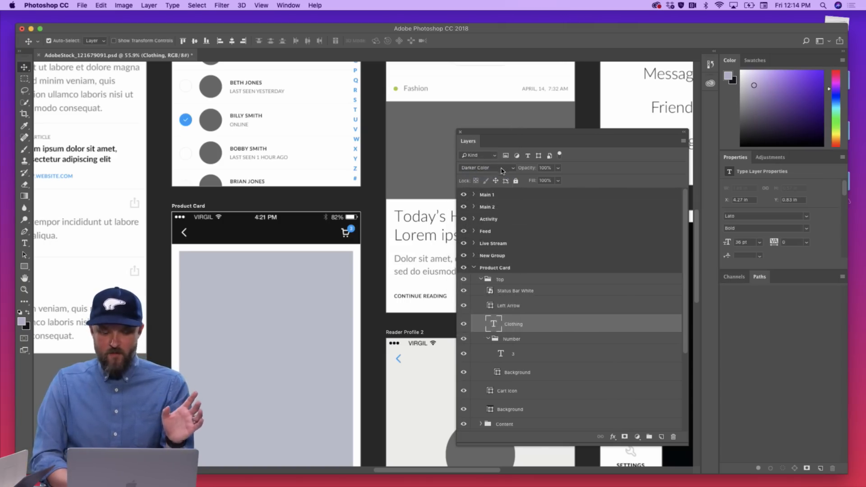
pyautogui.click(502, 171)
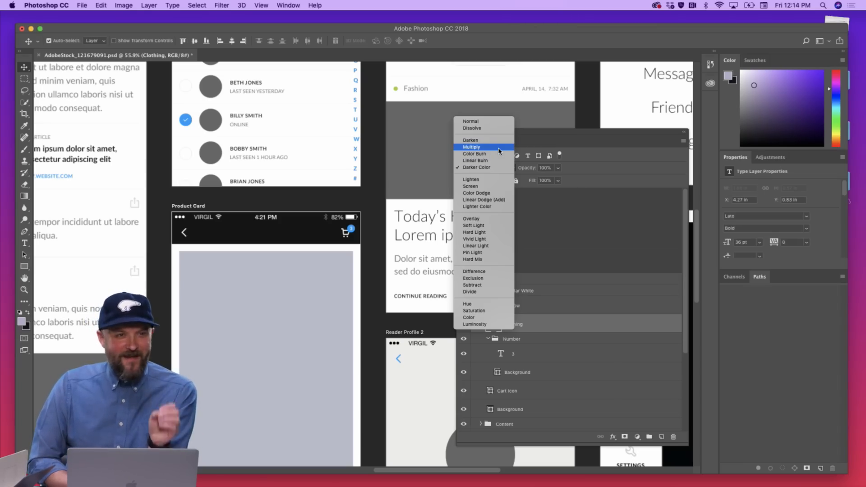
pyautogui.click(499, 151)
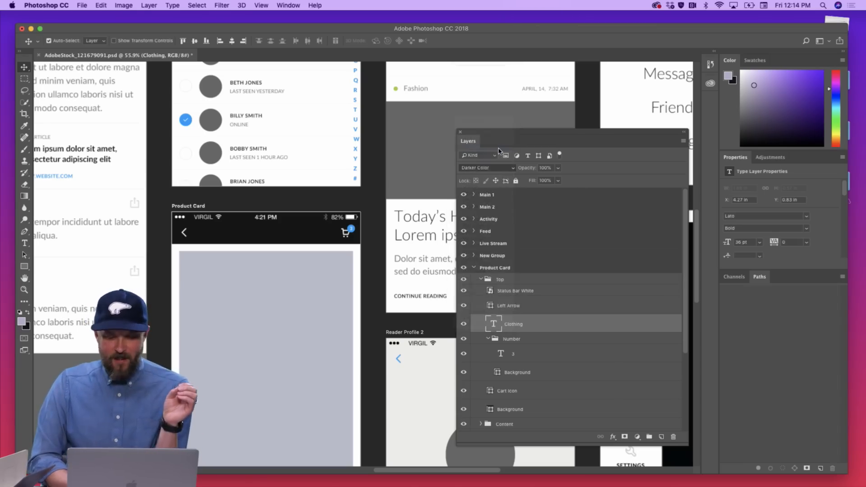
# Try Linear Dodge (Add) and Overlay on the Clothing text layer, and leave its blend mode at Hard Light
pyautogui.click(500, 169)
pyautogui.click(500, 220)
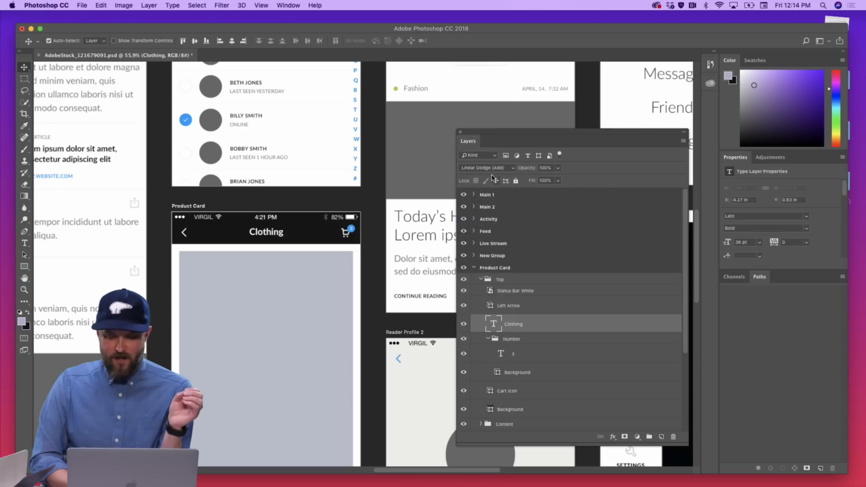
pyautogui.click(493, 168)
pyautogui.click(492, 186)
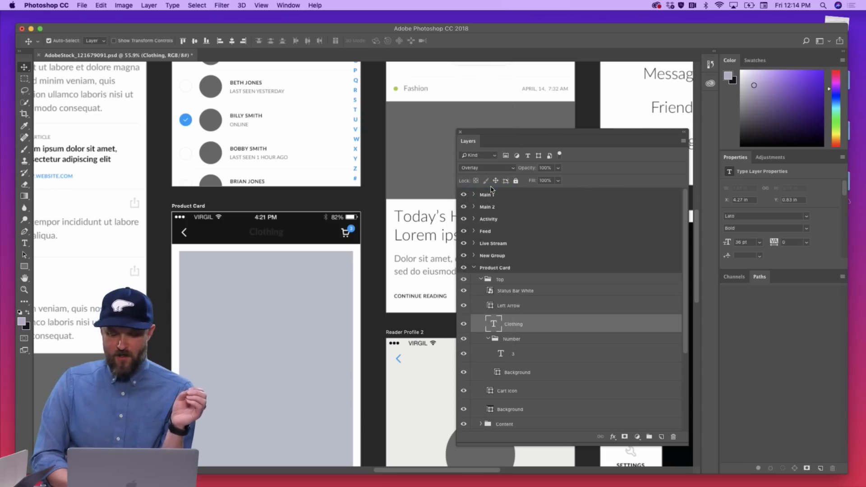
pyautogui.click(492, 168)
pyautogui.click(492, 181)
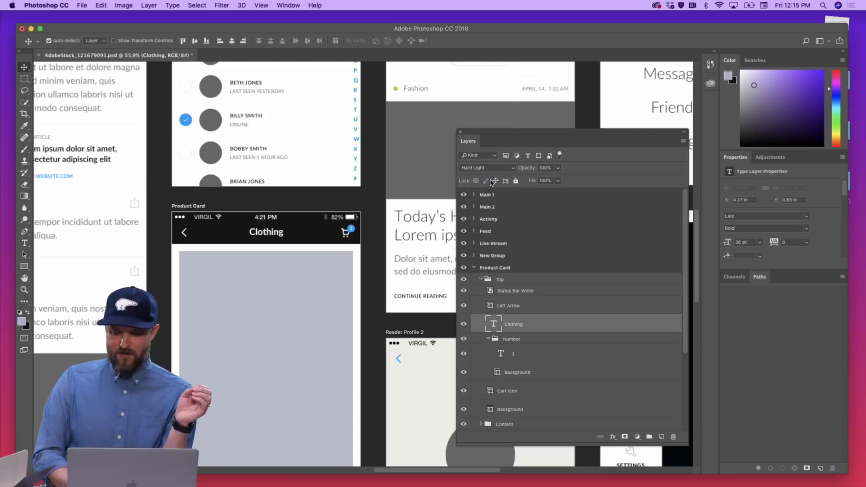
# Place the "Beautiful abstract shiny light and glitter background" graphic from the Abstract library across the Product Card's image placeholder
pyautogui.click(711, 84)
pyautogui.moveTo(559, 153); pyautogui.dragTo(248, 307)
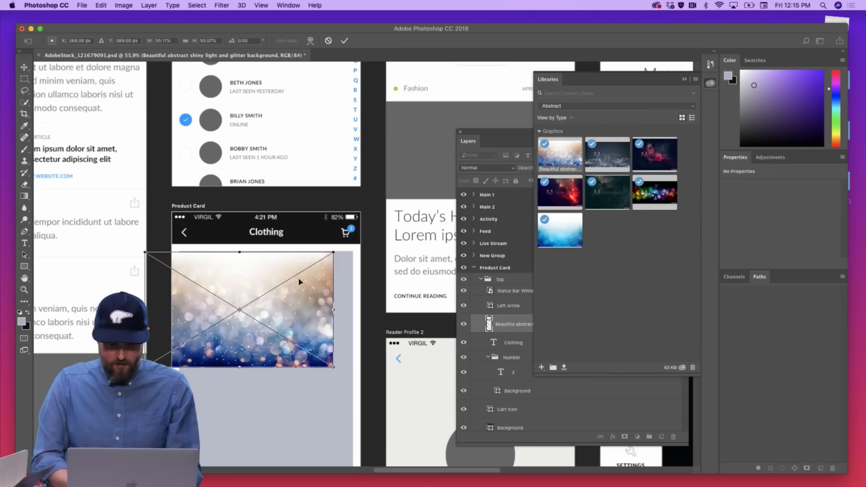
pyautogui.moveTo(299, 282); pyautogui.dragTo(323, 306)
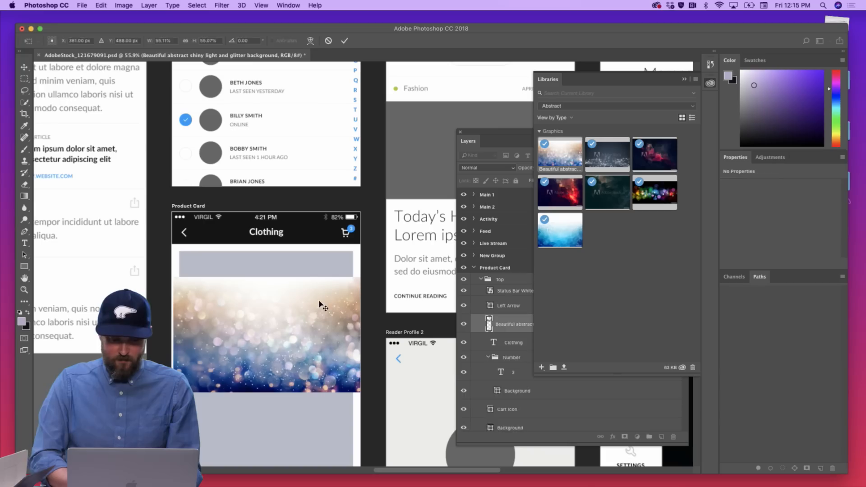
pyautogui.press('Return')
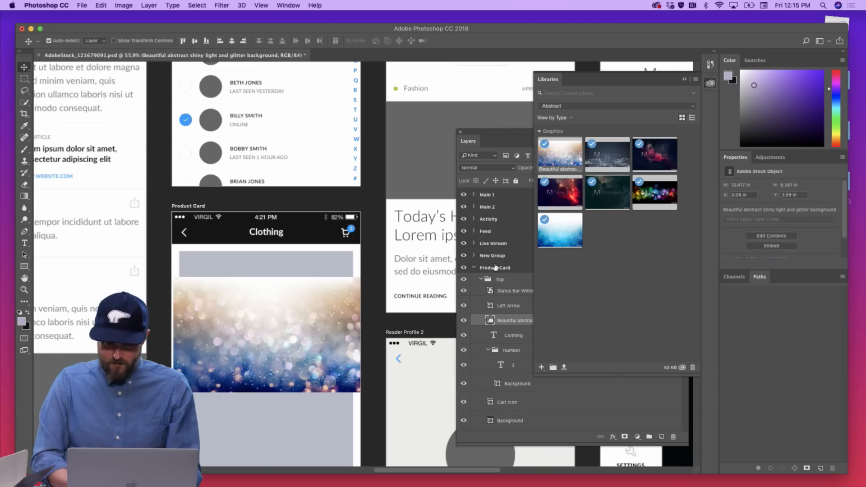
# Bring the Layers panel forward and try the Dissolve and Multiply blend modes on the glitter background layer
pyautogui.click(504, 320)
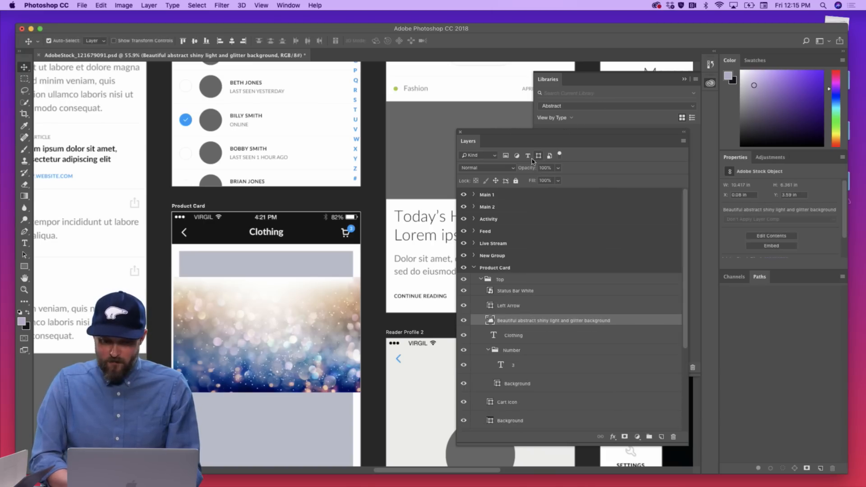
pyautogui.moveTo(532, 141); pyautogui.dragTo(461, 119)
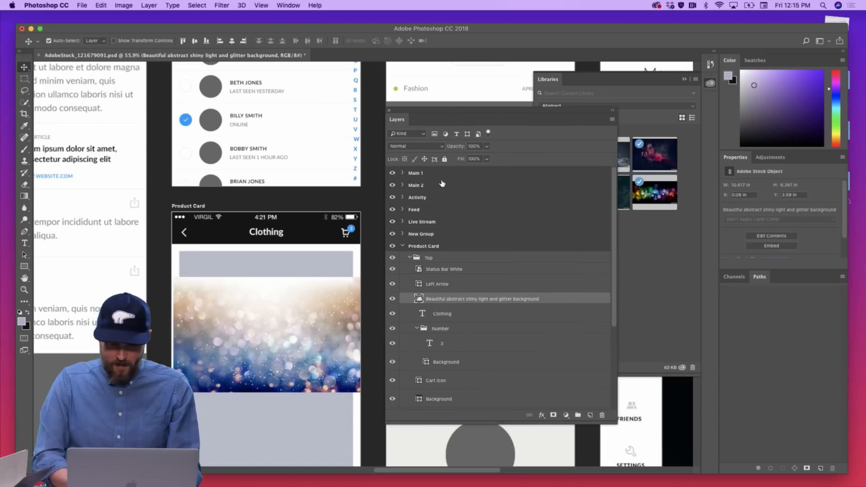
pyautogui.click(438, 146)
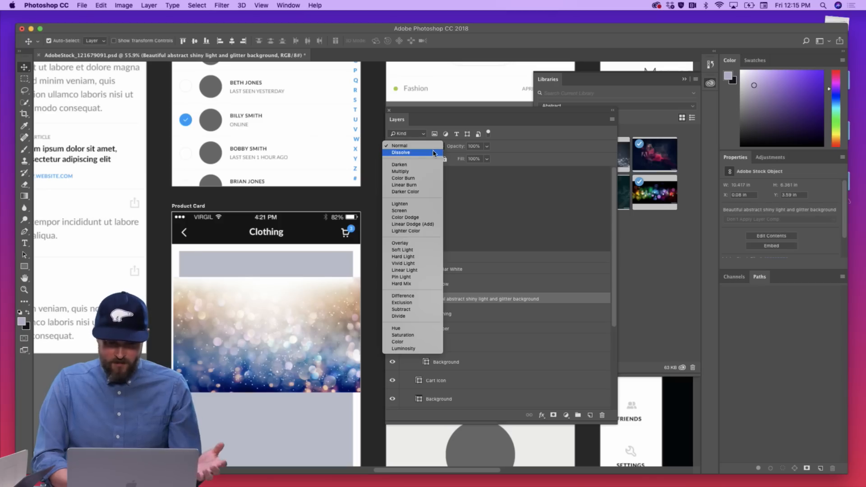
pyautogui.click(434, 153)
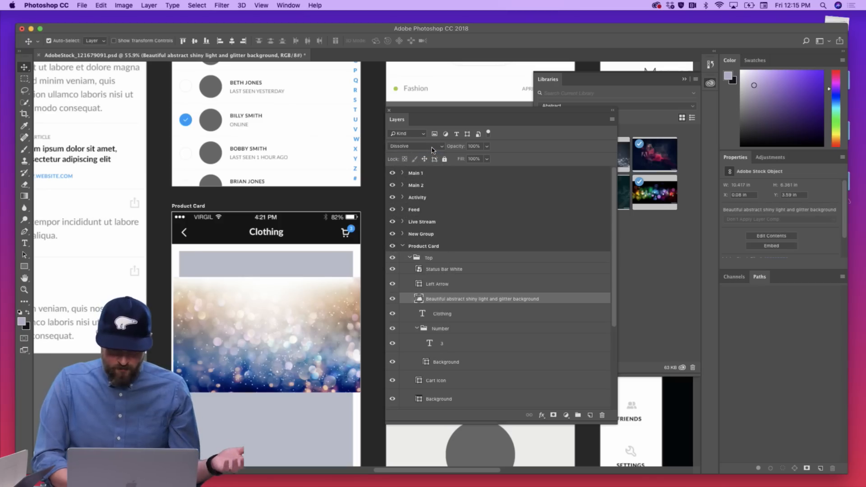
pyautogui.click(432, 148)
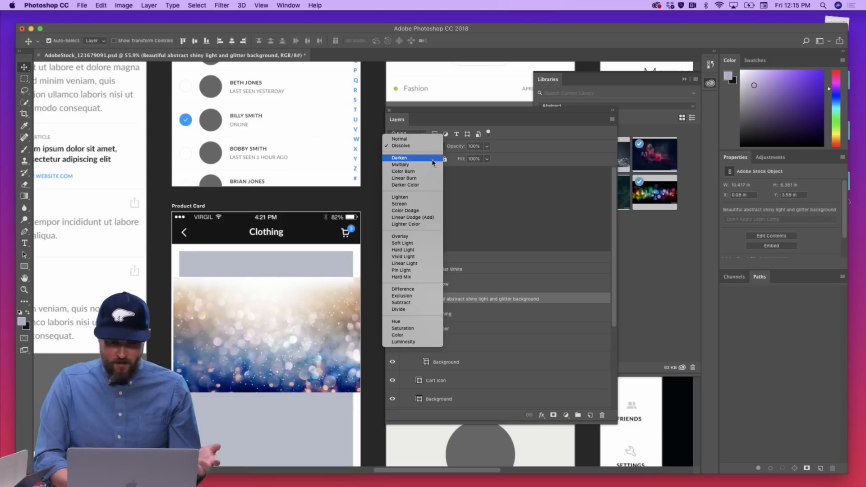
pyautogui.click(432, 166)
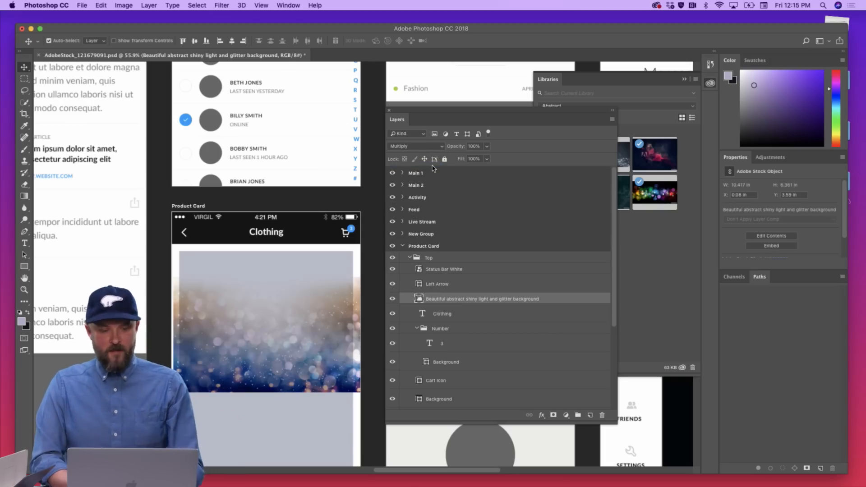
# Apply the Color Burn blend mode to the glitter background layer and move the Layers panel clear of the Product Card
pyautogui.click(431, 150)
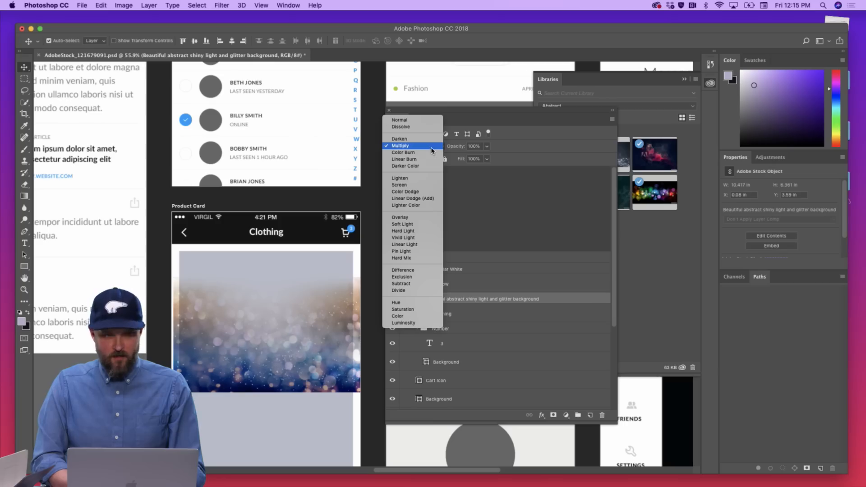
pyautogui.click(432, 156)
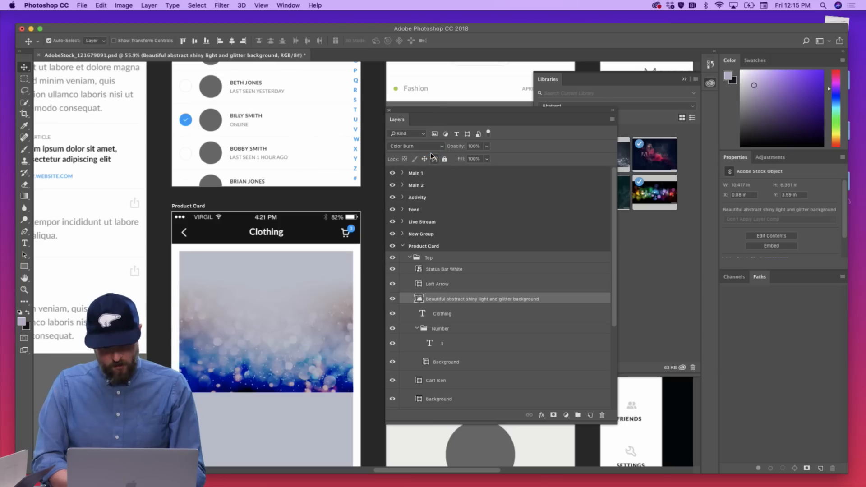
pyautogui.scroll(-5, 320, 287)
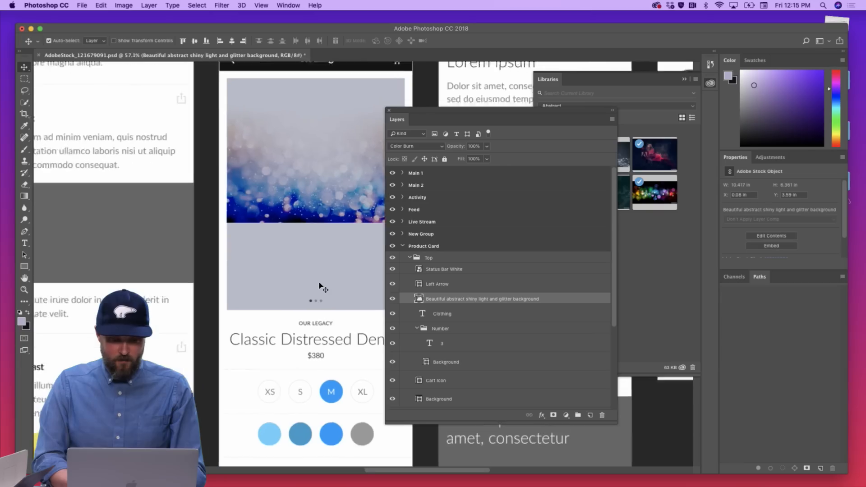
pyautogui.scroll(2, 319, 286)
pyautogui.moveTo(470, 113); pyautogui.dragTo(556, 109)
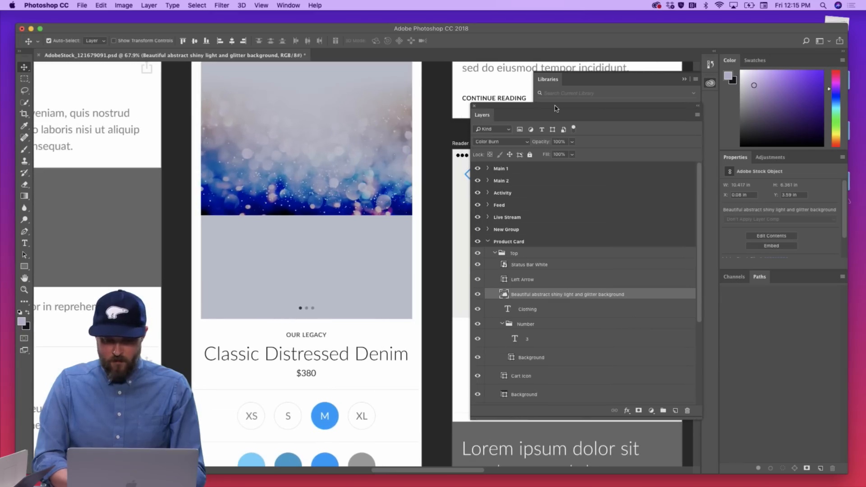
pyautogui.scroll(4, 269, 220)
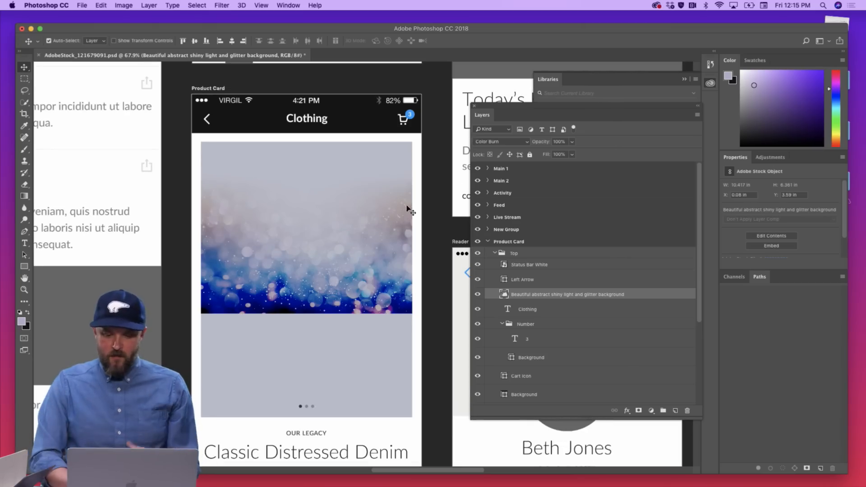
# Try the Vivid Light, Linear Light and Pin Light blend modes on the glitter background layer
pyautogui.click(495, 143)
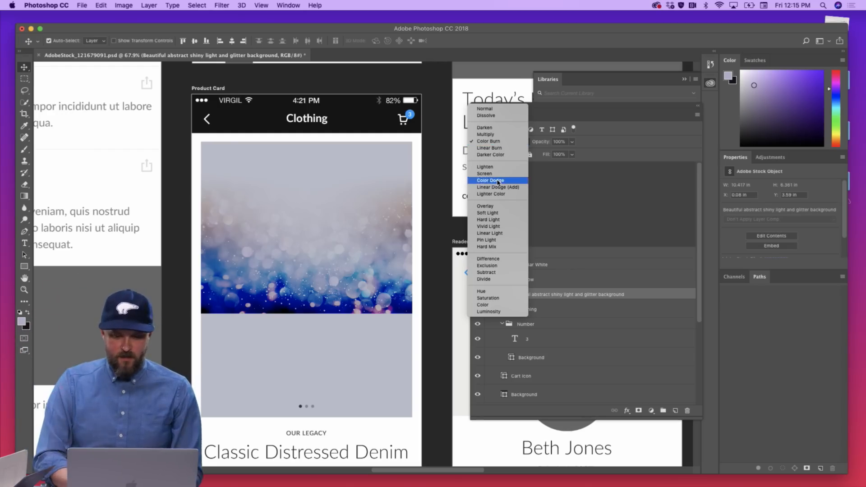
pyautogui.click(488, 213)
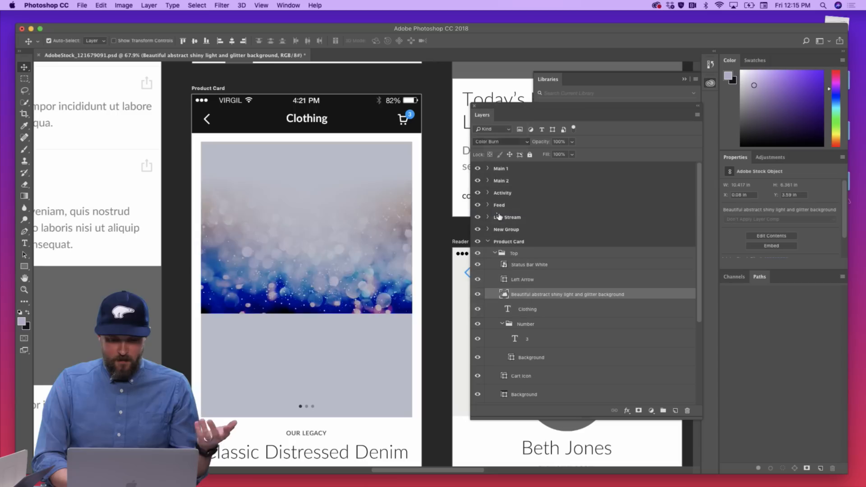
pyautogui.click(504, 142)
pyautogui.press('Escape')
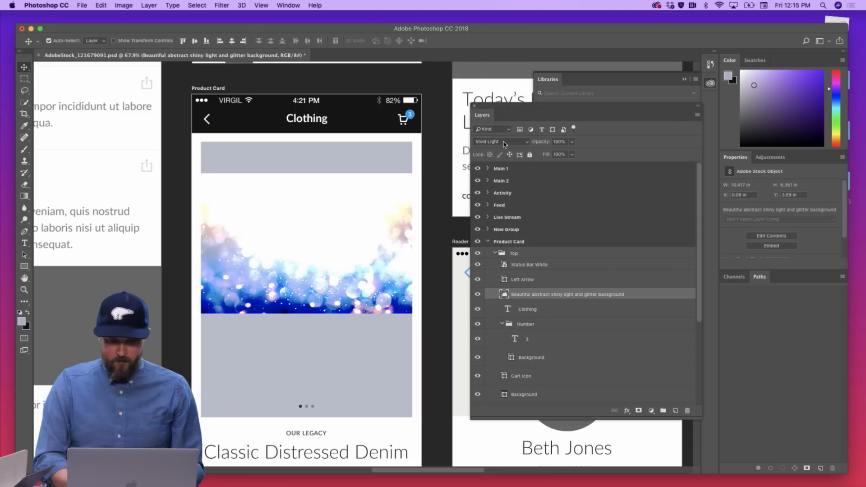
pyautogui.click(505, 142)
pyautogui.click(505, 152)
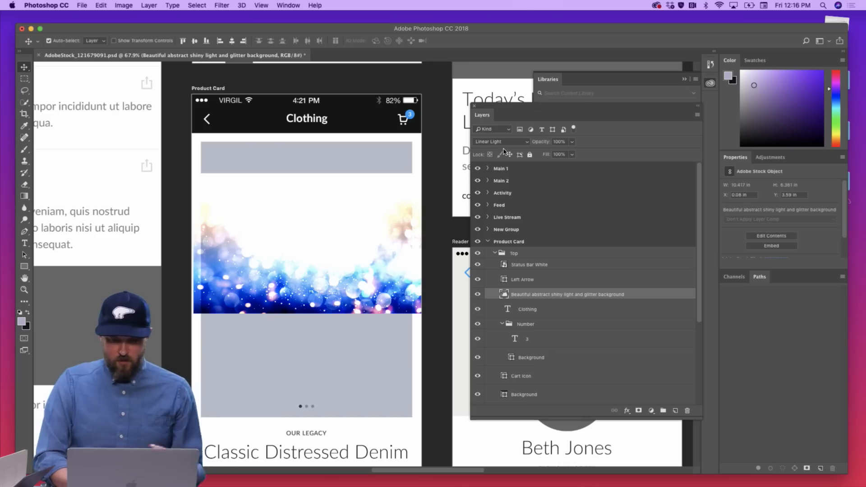
pyautogui.click(504, 141)
pyautogui.click(504, 151)
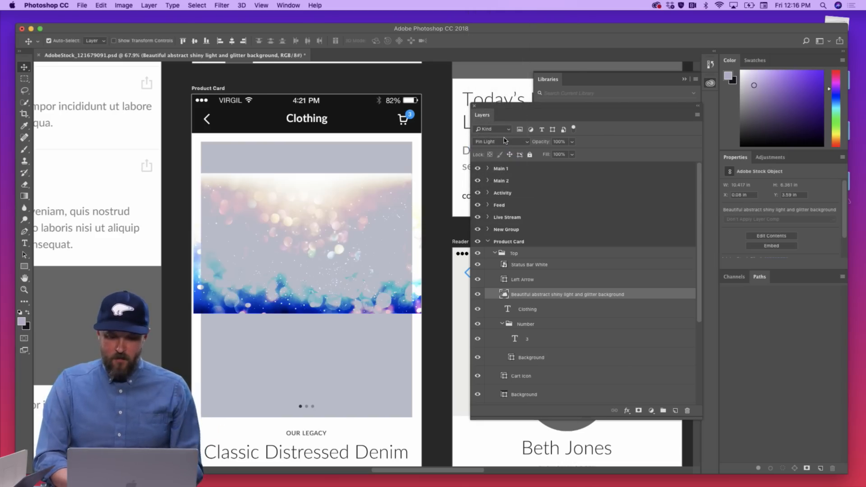
# Try Dissolve on the glitter background layer, and leave its blend mode at Multiply
pyautogui.click(504, 142)
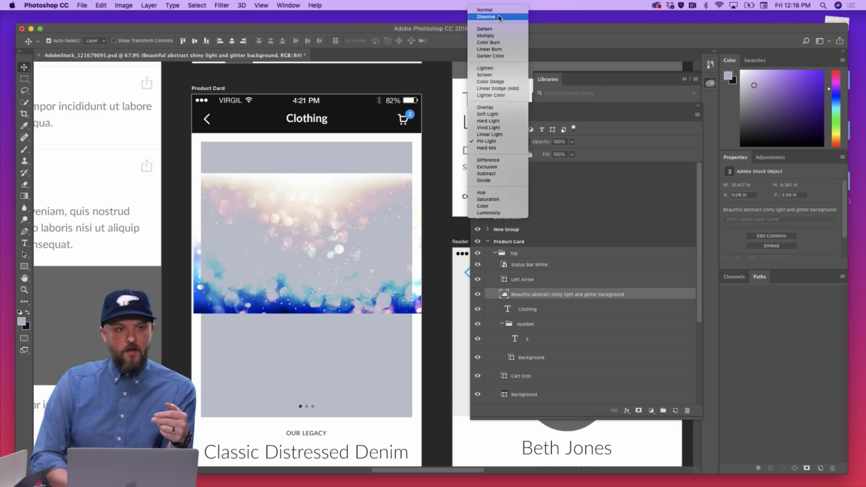
pyautogui.click(499, 18)
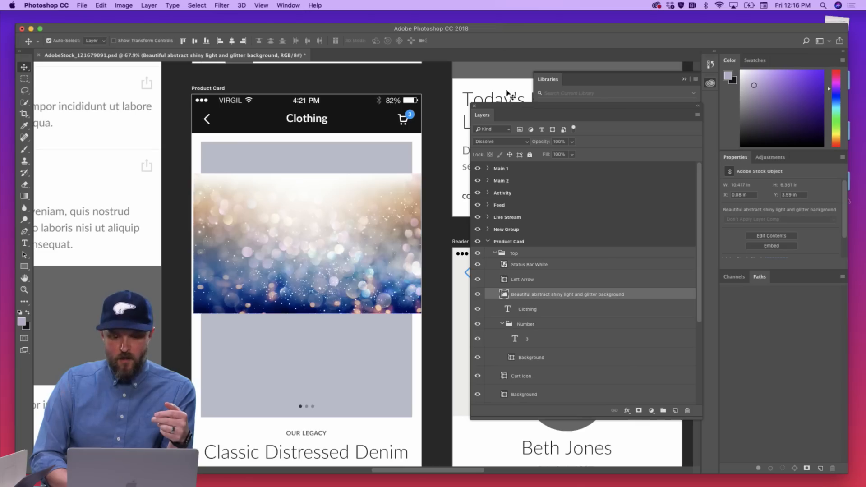
pyautogui.click(502, 143)
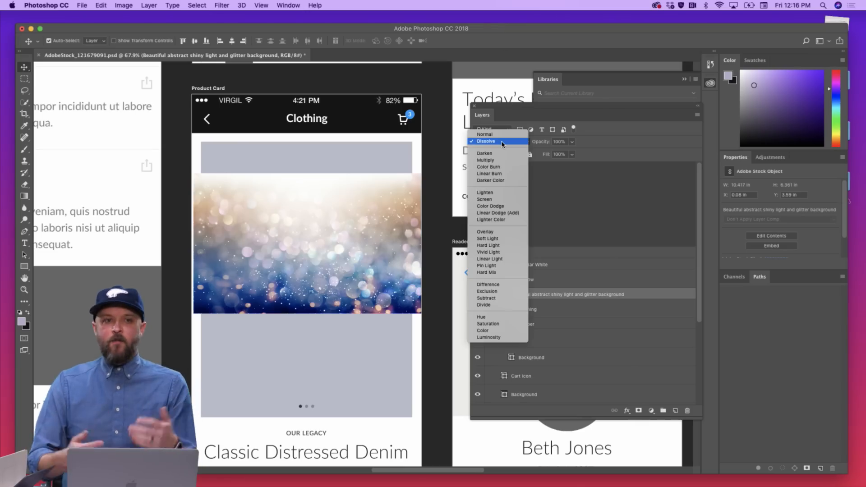
pyautogui.click(503, 160)
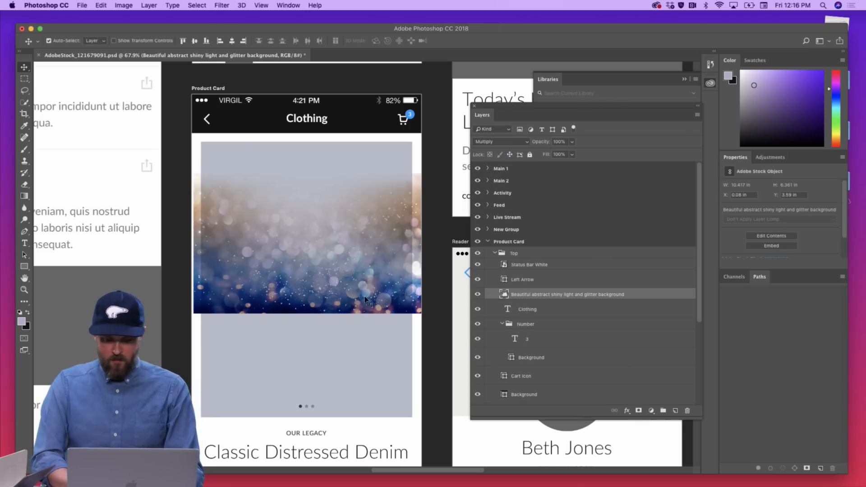
# Add a new layer above the glitter background and fill it with a diagonal purple-to-pink linear gradient
pyautogui.click(24, 197)
pyautogui.click(675, 411)
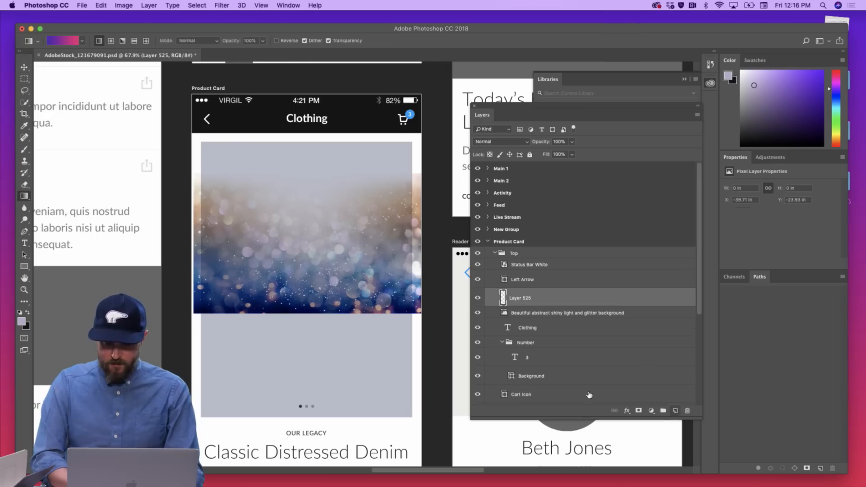
pyautogui.moveTo(205, 151); pyautogui.dragTo(361, 270)
pyautogui.press('v')
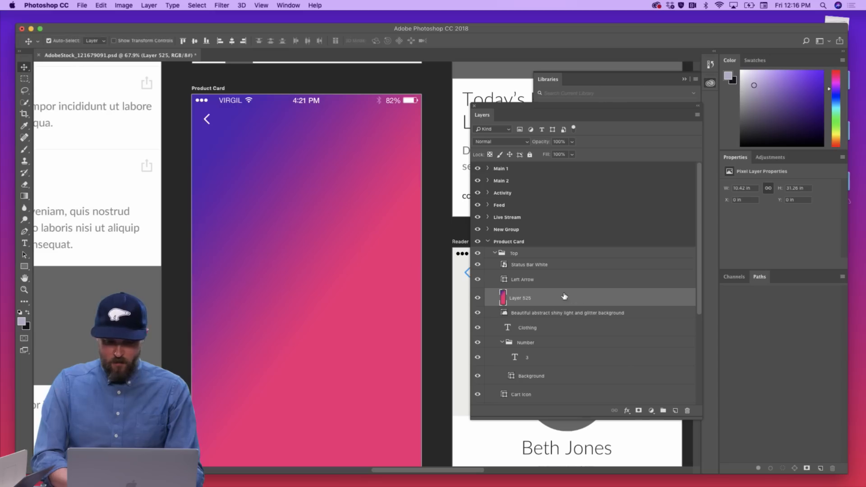
# Set the gradient layer's blend mode to Multiply and look over the Product Card and the list of blend modes
pyautogui.click(512, 142)
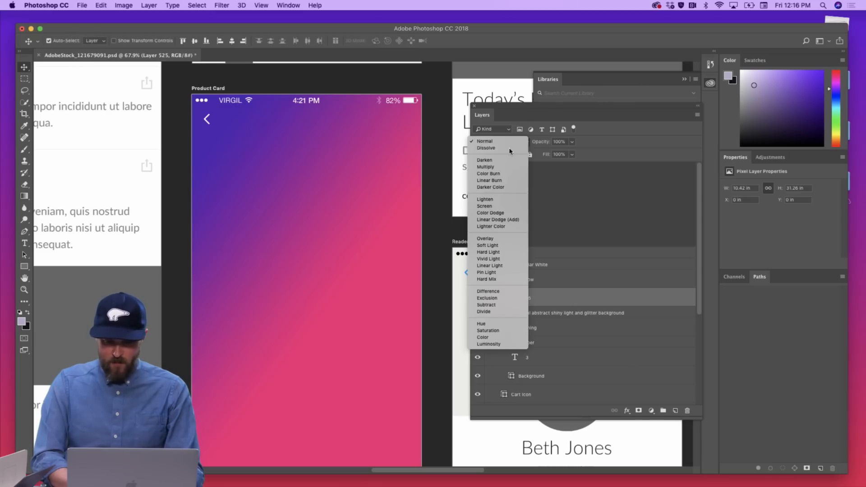
pyautogui.click(511, 151)
pyautogui.click(512, 144)
pyautogui.click(511, 157)
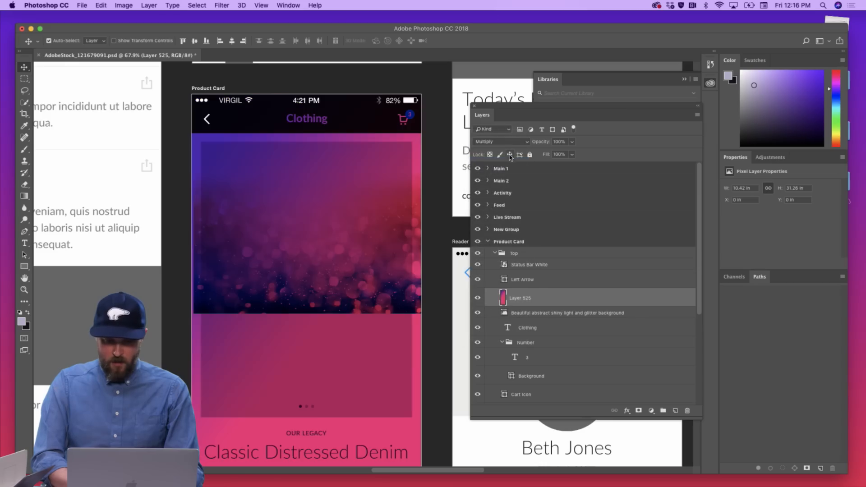
pyautogui.click(509, 143)
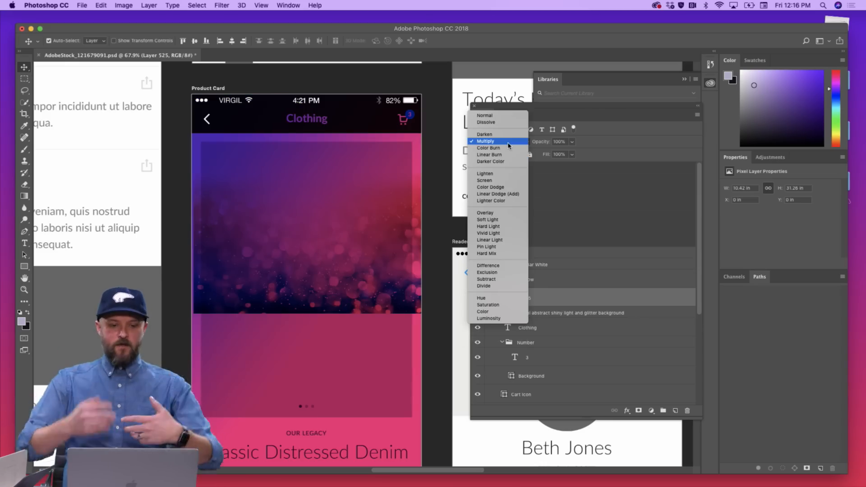
pyautogui.click(508, 144)
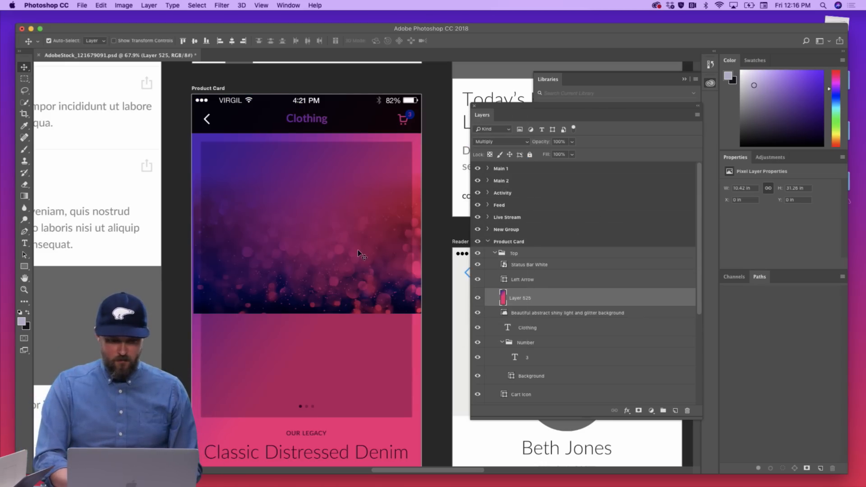
pyautogui.scroll(2, 358, 250)
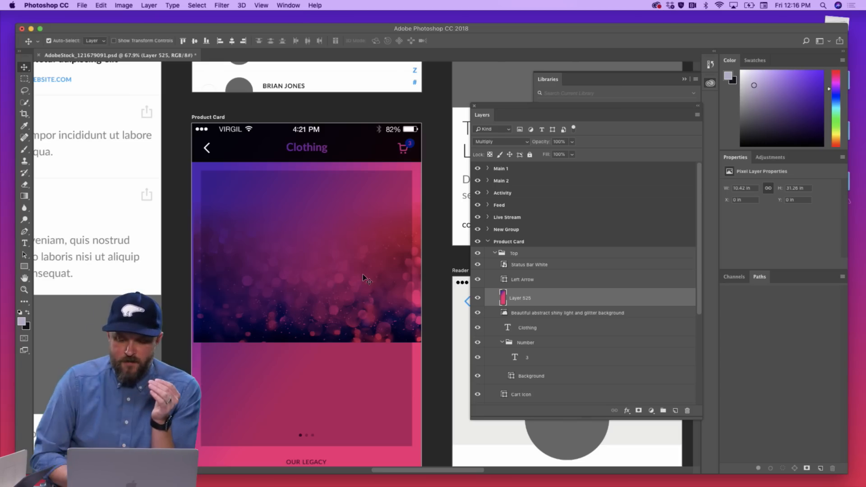
pyautogui.click(520, 143)
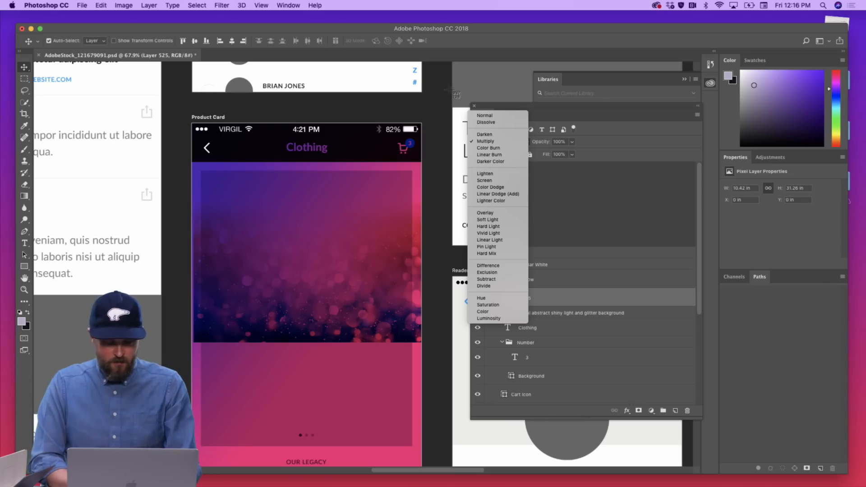
# Switch to the Blend Modes v0.1 document in Adobe XD and add the text "1. Why blend modes?" on the empty pasteboard beside the artboard
pyautogui.moveTo(222, 72); pyautogui.dragTo(699, 347)
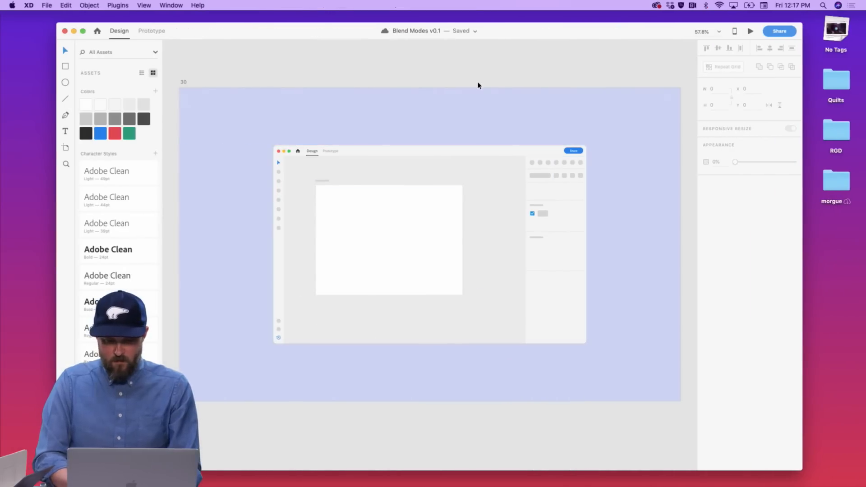
pyautogui.scroll(-3, 478, 86)
pyautogui.hscroll(5, 478, 84)
pyautogui.hscroll(2, 465, 201)
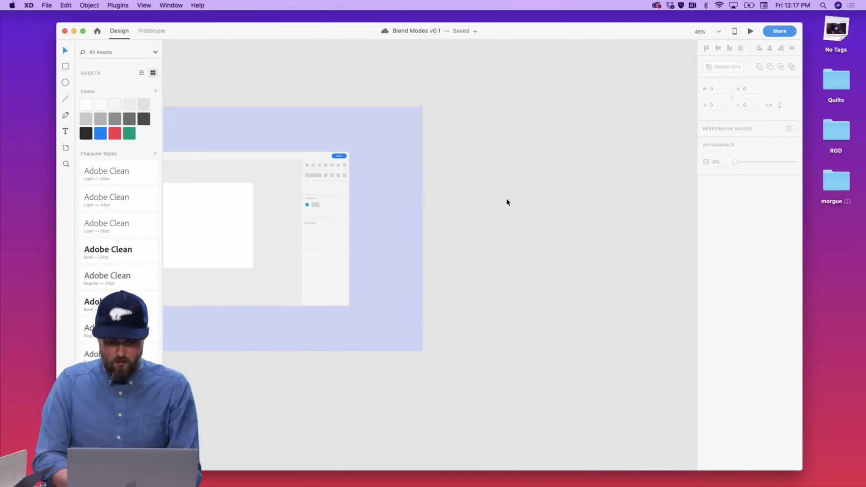
pyautogui.press('t')
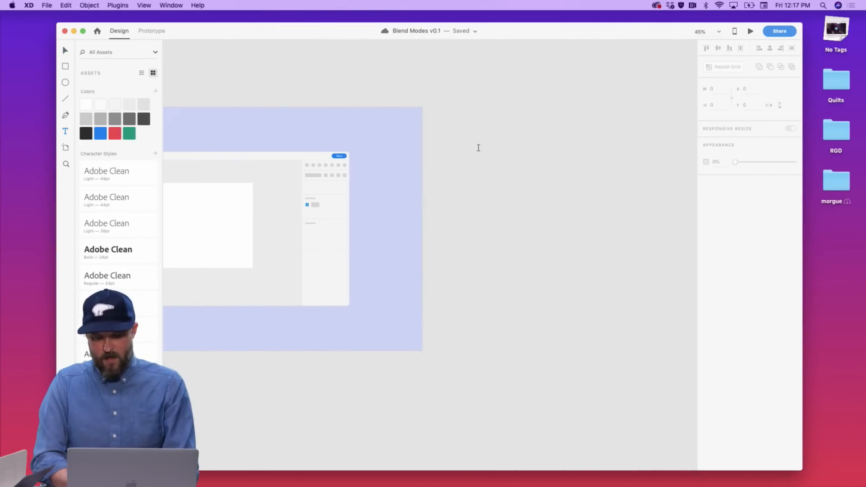
pyautogui.click(479, 148)
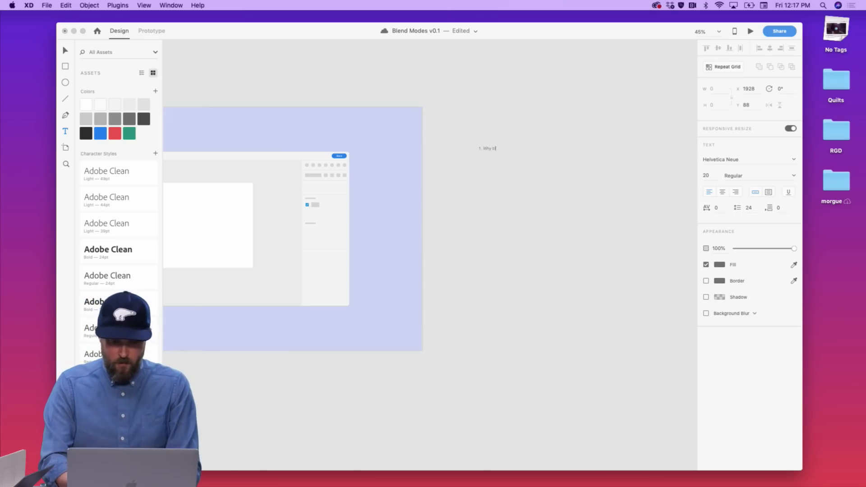
pyautogui.write('1. Why blend modes')
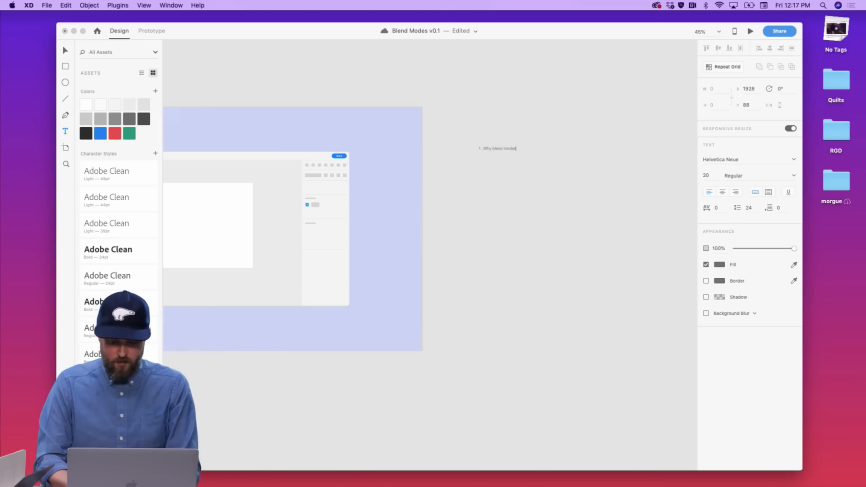
pyautogui.write('?')
pyautogui.press('Escape')
# Set the font size of the "1. Why blend modes?" text to 80
pyautogui.click(717, 176)
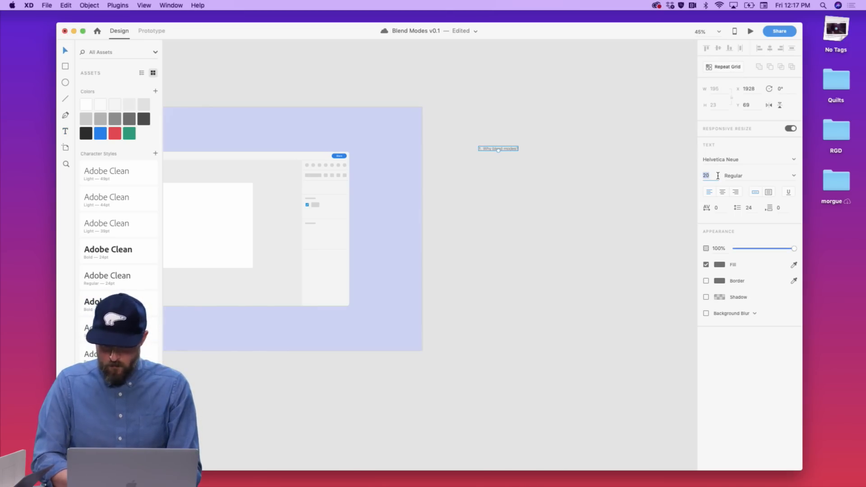
pyautogui.write('80')
pyautogui.press('Return')
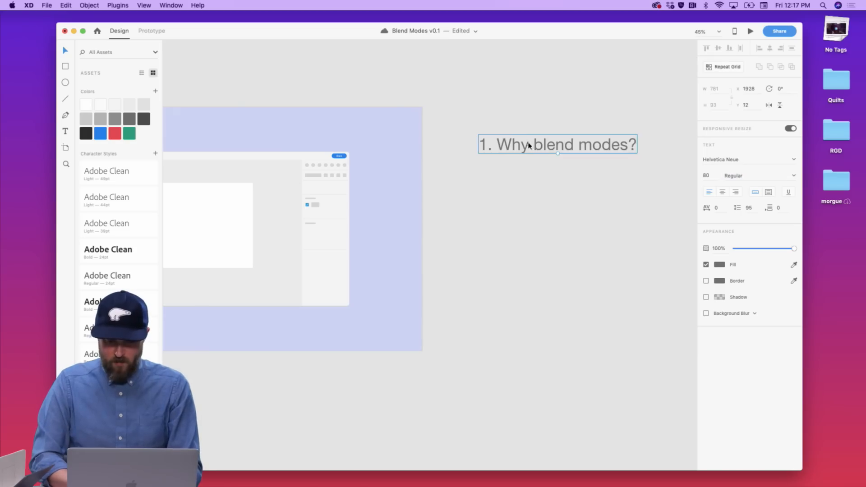
pyautogui.moveTo(528, 145); pyautogui.dragTo(507, 162)
pyautogui.doubleClick(506, 165)
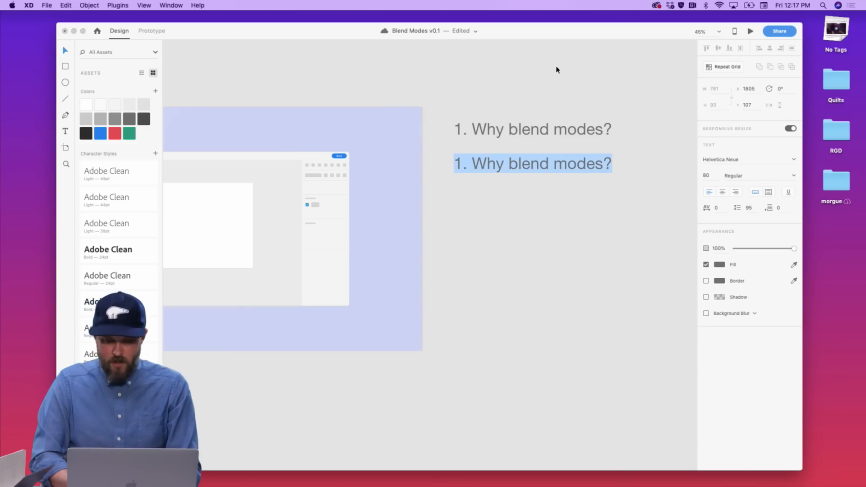
pyautogui.press('Escape')
pyautogui.press('super+z')
# Turn the "1. Why blend modes?" text into a Repeat Grid with three rows in a single column
pyautogui.click(723, 67)
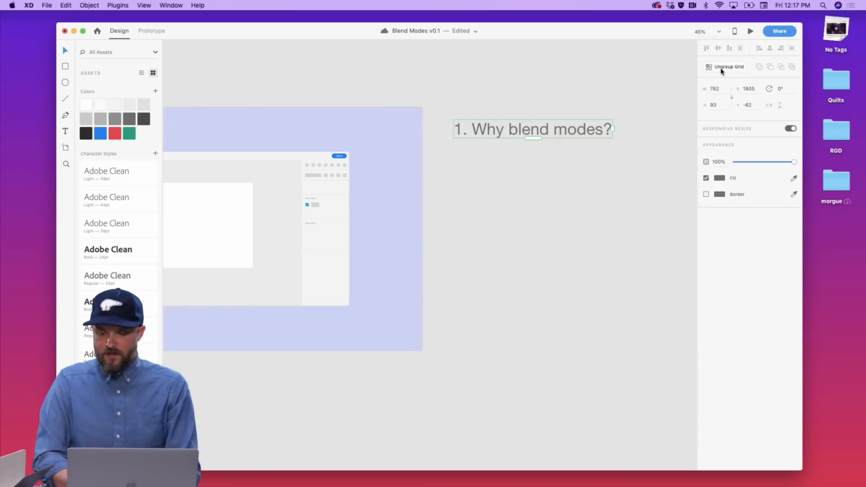
pyautogui.moveTo(531, 139); pyautogui.dragTo(523, 189)
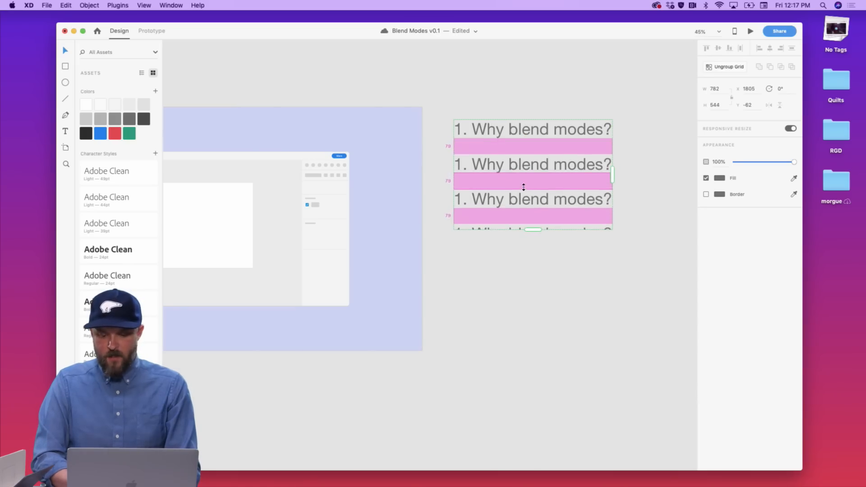
pyautogui.moveTo(536, 230); pyautogui.dragTo(536, 219)
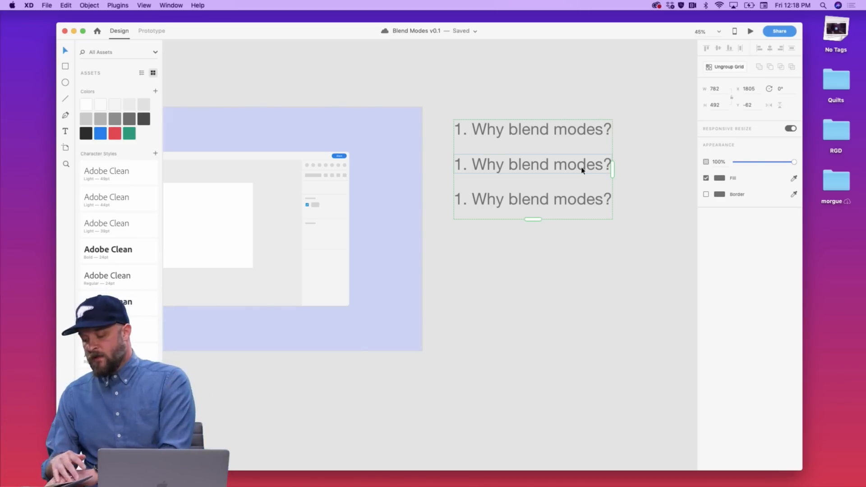
# Change the text of the grid's second row to "2. When do I use blend modes?"
pyautogui.doubleClick(548, 165)
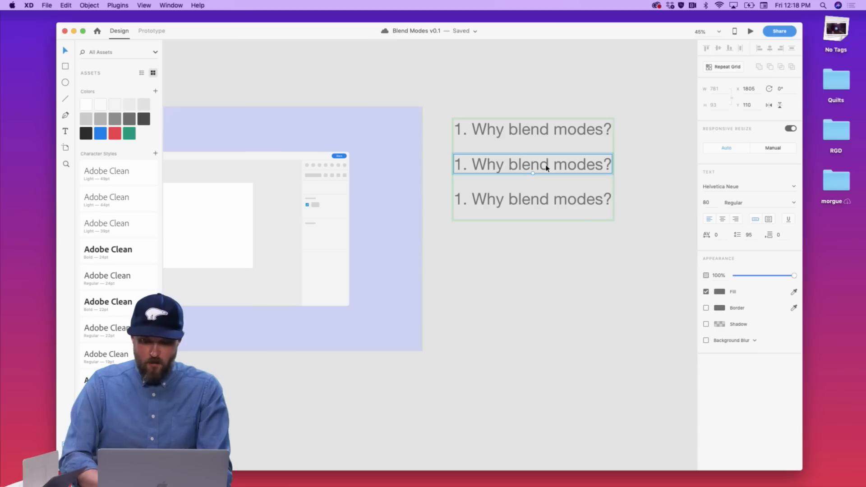
pyautogui.doubleClick(546, 165)
pyautogui.write('2.')
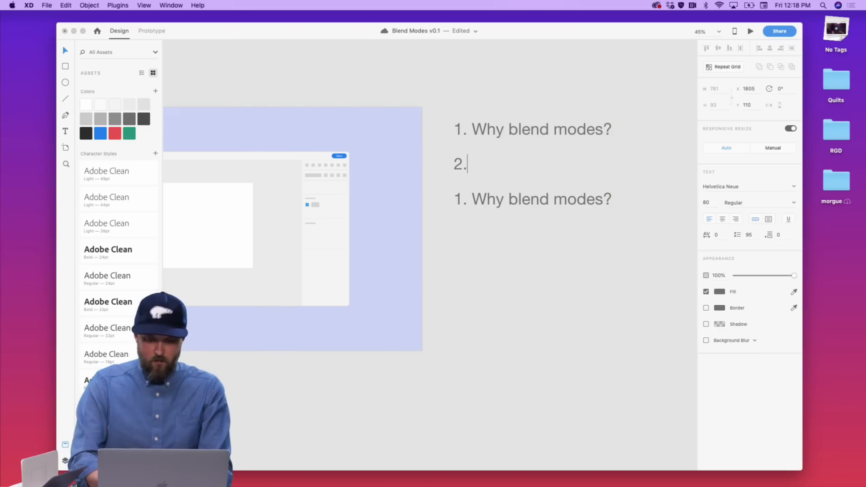
pyautogui.write(' When do I sue')
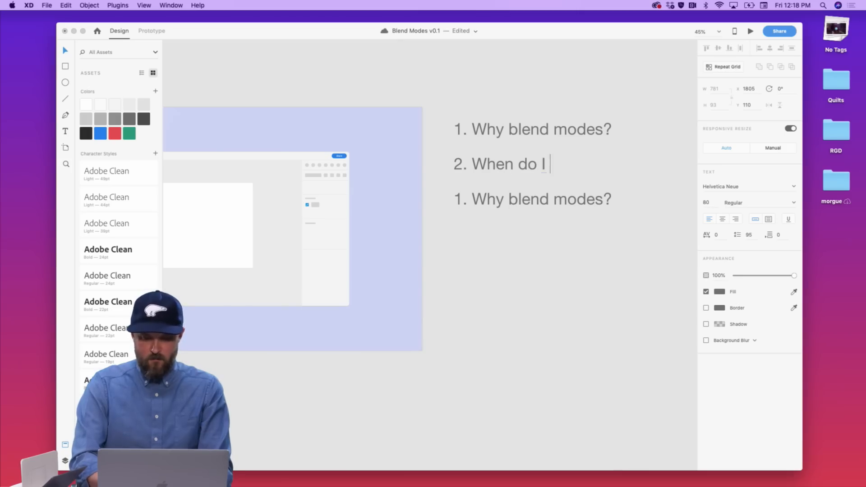
pyautogui.press('BackSpace')
pyautogui.press('BackSpace')
pyautogui.press('BackSpace')
pyautogui.press('BackSpace')
pyautogui.write('us')
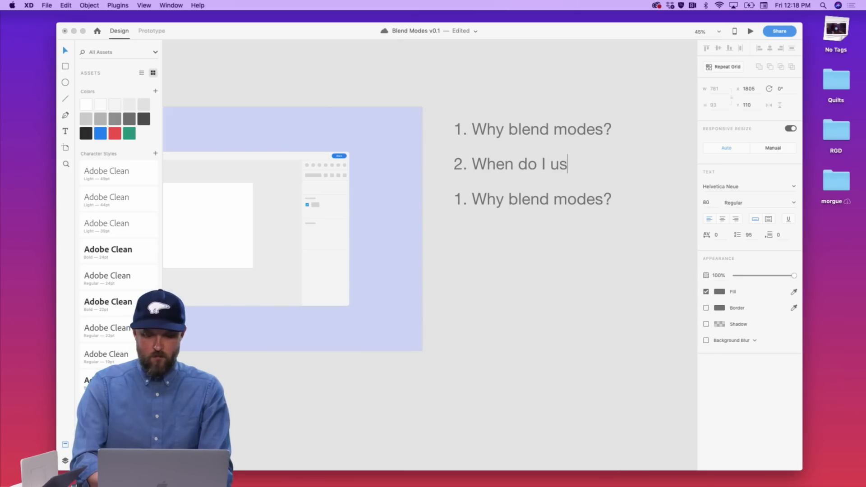
pyautogui.write('e blend modes?')
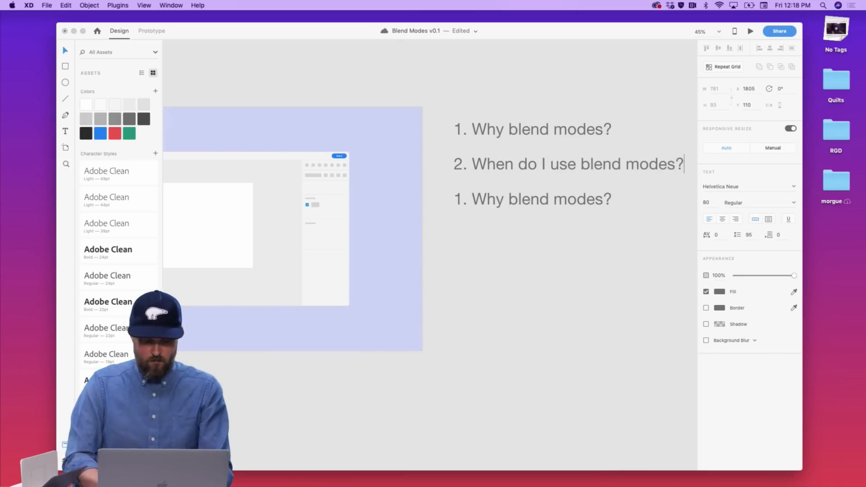
pyautogui.press('Escape')
# Widen the Repeat Grid to about 1164 so the second question fits in full, keeping a single column
pyautogui.hscroll(2, 580, 168)
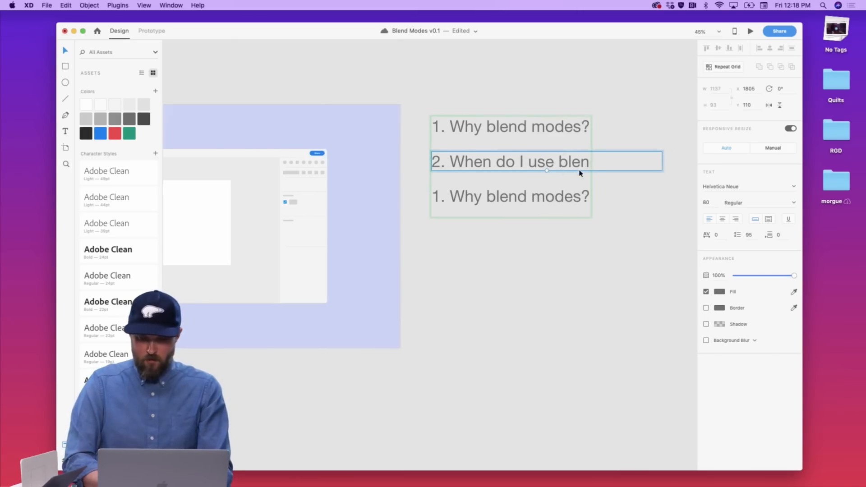
pyautogui.click(585, 131)
pyautogui.press('super+r')
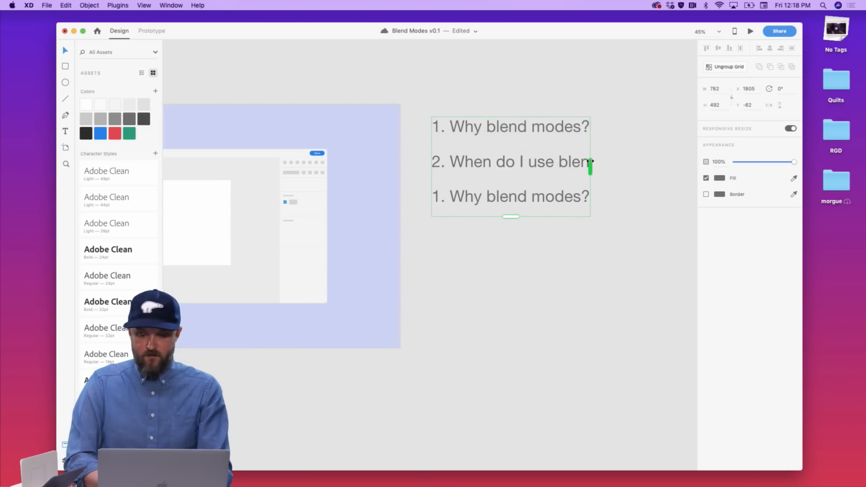
pyautogui.moveTo(591, 167); pyautogui.dragTo(718, 158)
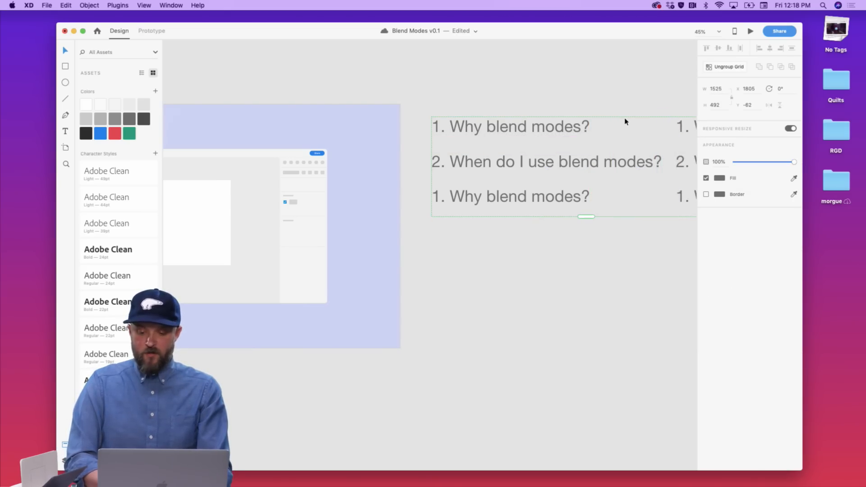
pyautogui.hscroll(5, 625, 122)
pyautogui.moveTo(619, 171); pyautogui.dragTo(541, 172)
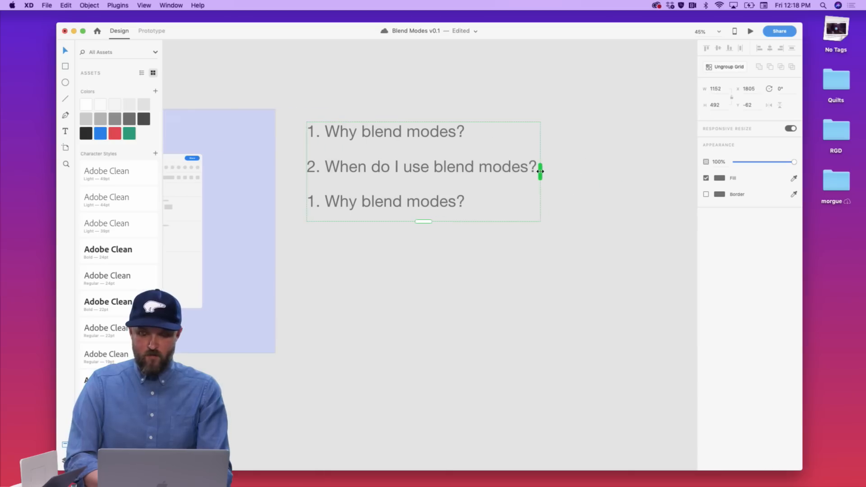
pyautogui.click(544, 255)
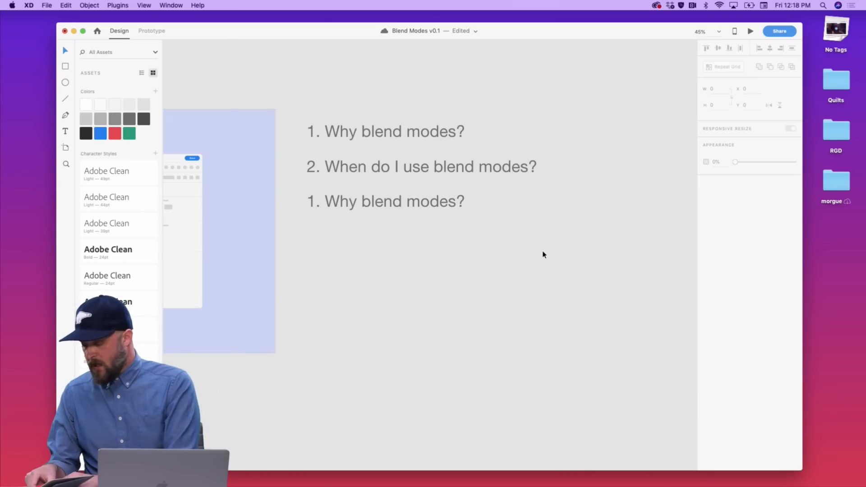
# Change the text of the grid's third row to "3. How often do I use blend modes?"
pyautogui.click(422, 203)
pyautogui.doubleClick(422, 201)
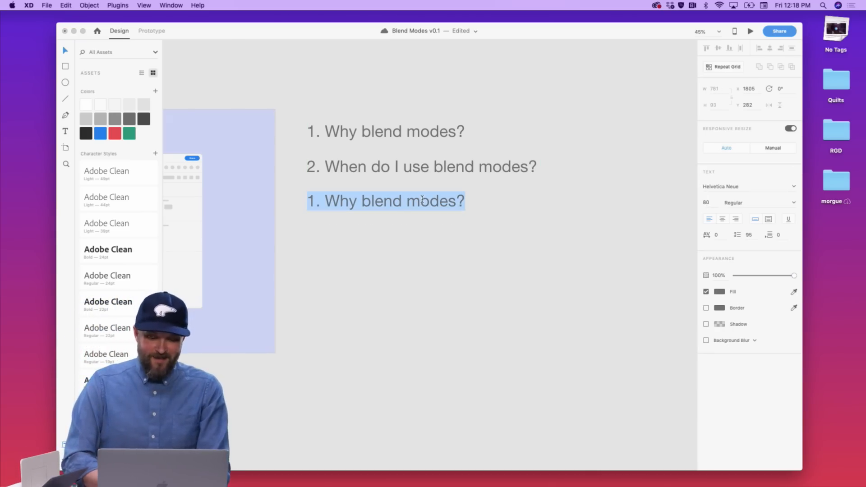
pyautogui.write('3. How ')
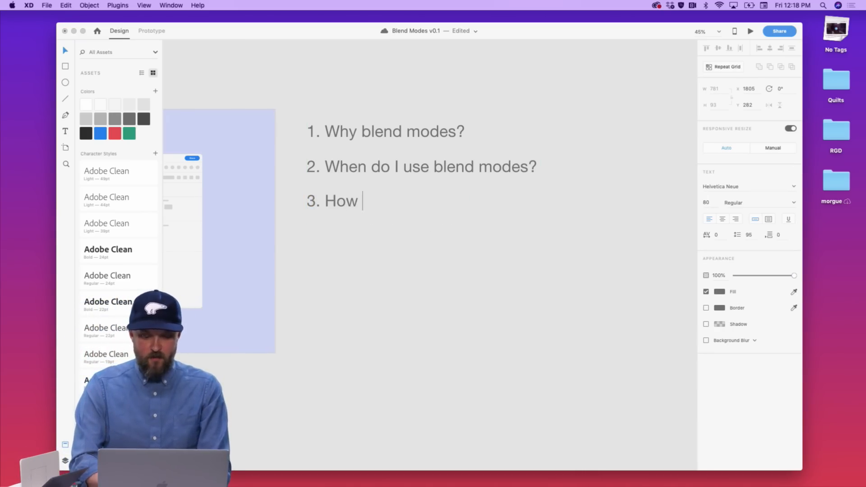
pyautogui.write('often do I us')
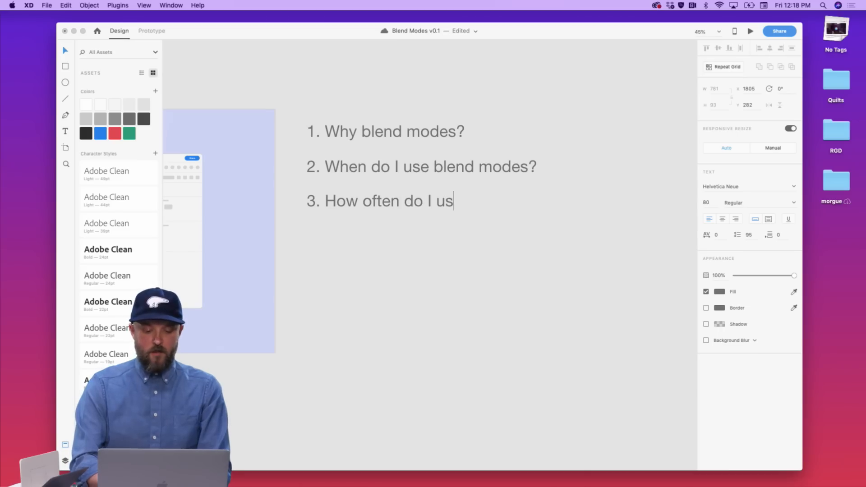
pyautogui.write('e blend modes?')
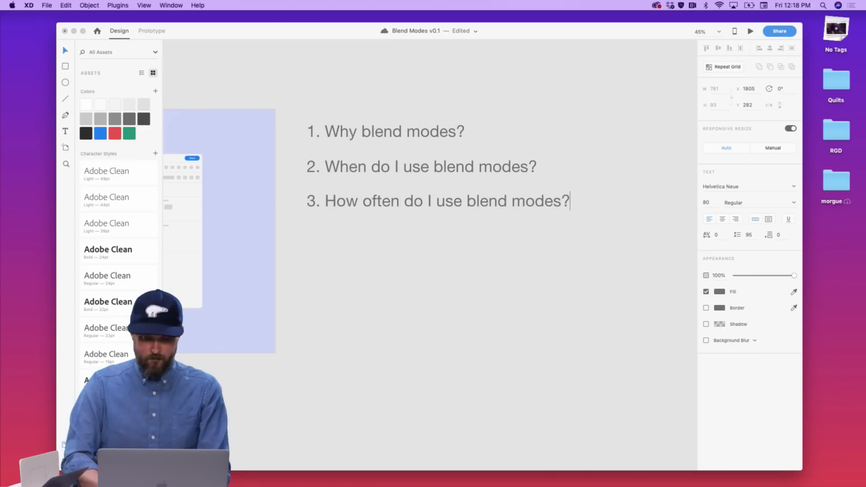
pyautogui.press('Escape')
pyautogui.press('Escape')
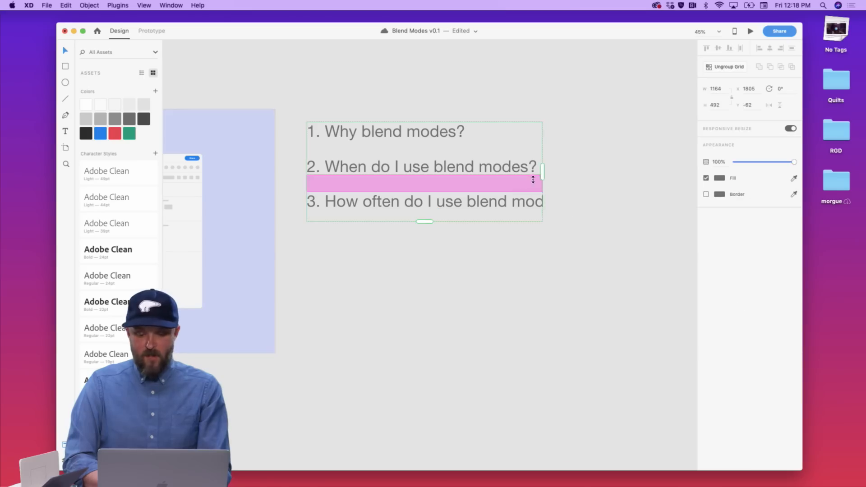
# Widen the Repeat Grid until the third question fits in full, without a second column showing
pyautogui.moveTo(544, 170); pyautogui.dragTo(581, 170)
pyautogui.click(579, 258)
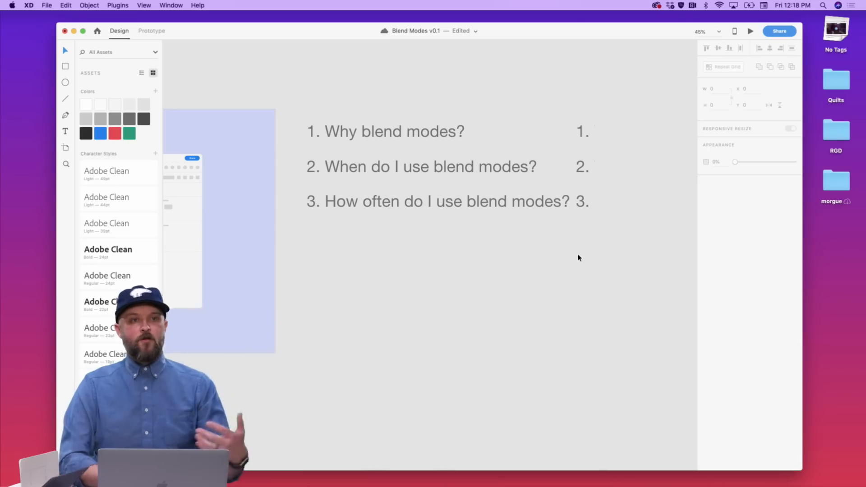
pyautogui.click(575, 169)
pyautogui.moveTo(594, 170); pyautogui.dragTo(572, 170)
pyautogui.click(587, 281)
# Paste the screenshot of Photoshop's blend mode list and place it below the third question, aligned with the text's left edge
pyautogui.press('super+v')
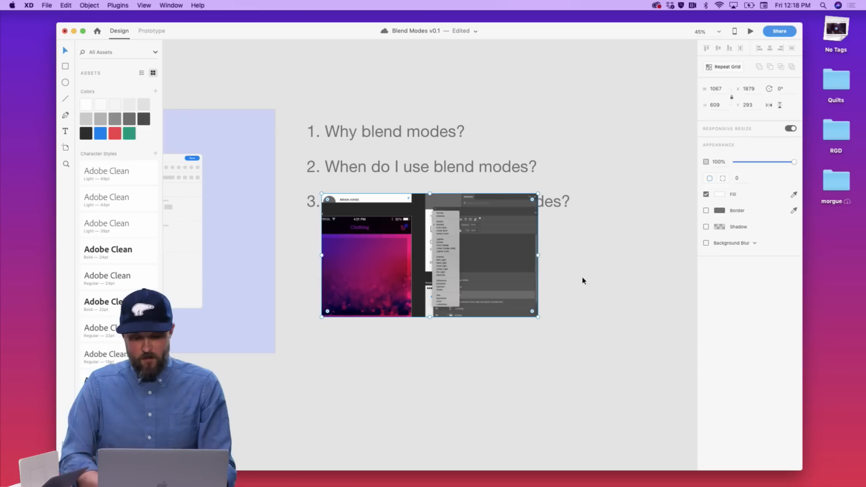
pyautogui.moveTo(463, 221); pyautogui.dragTo(447, 260)
pyautogui.click(551, 277)
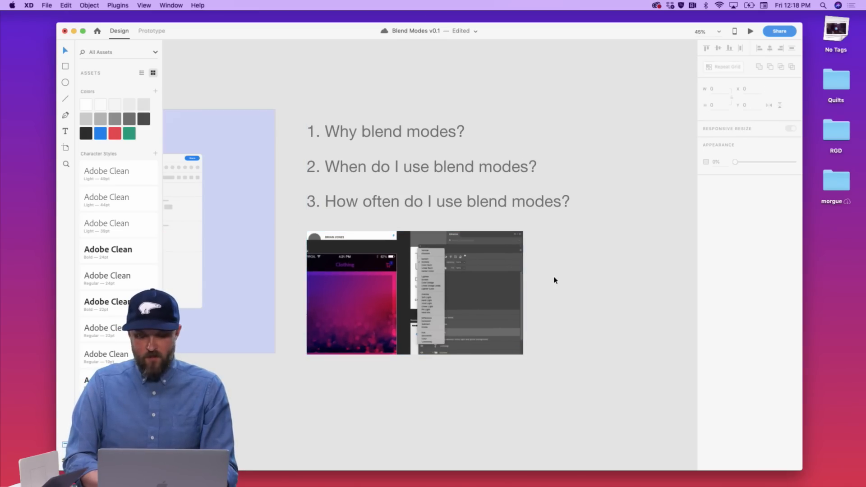
pyautogui.scroll(5, 448, 272)
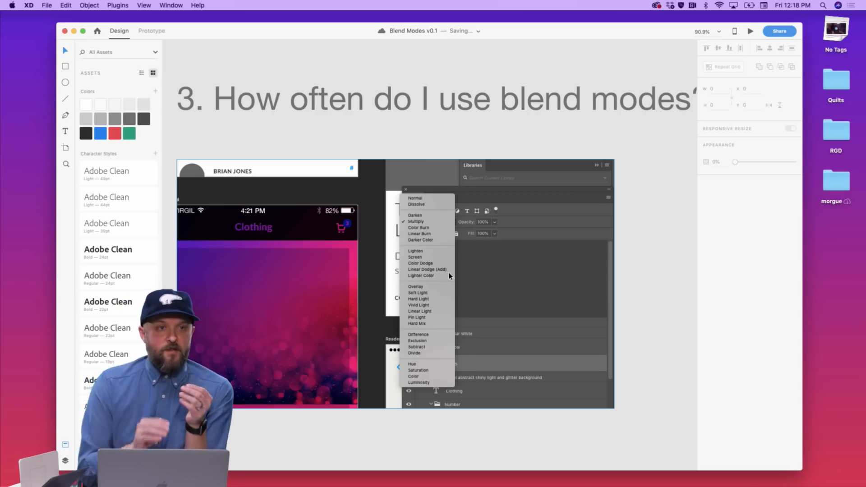
# Switch to Adobe Illustrator and select the green CONTACTS row in the side menu screen
pyautogui.hotkey('ctrl', 'Right')
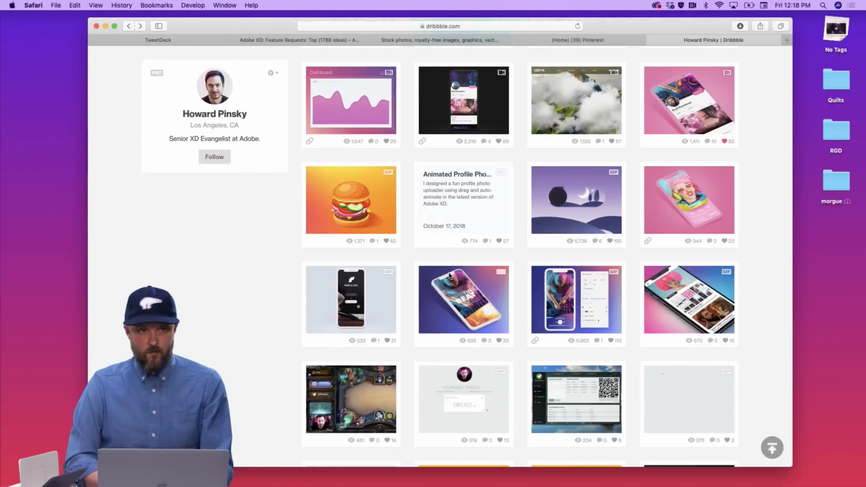
pyautogui.hotkey('ctrl', 'Right')
pyautogui.hotkey('ctrl', 'Right')
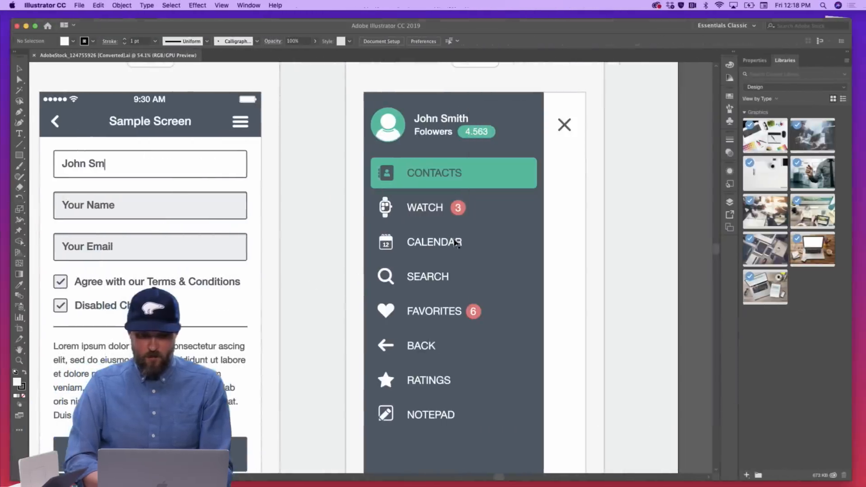
pyautogui.click(427, 173)
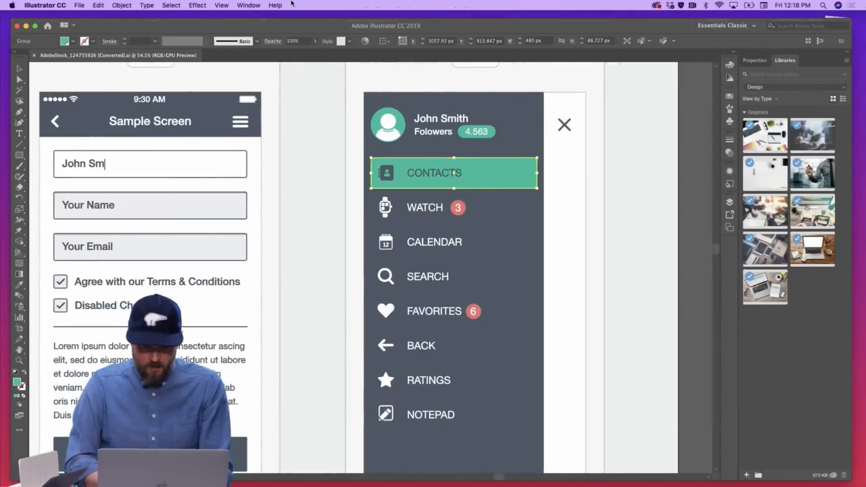
# Search Illustrator's help for "multiply" to look for the blend mode command, and close the search
pyautogui.click(276, 5)
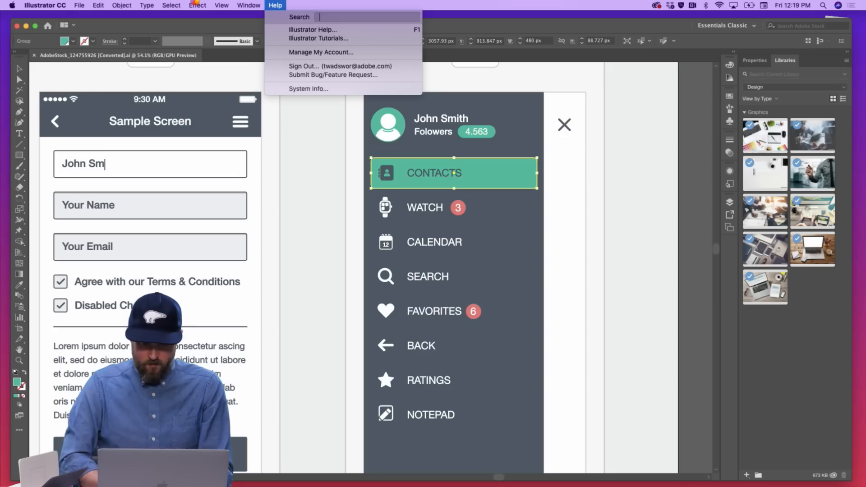
pyautogui.write('multipl')
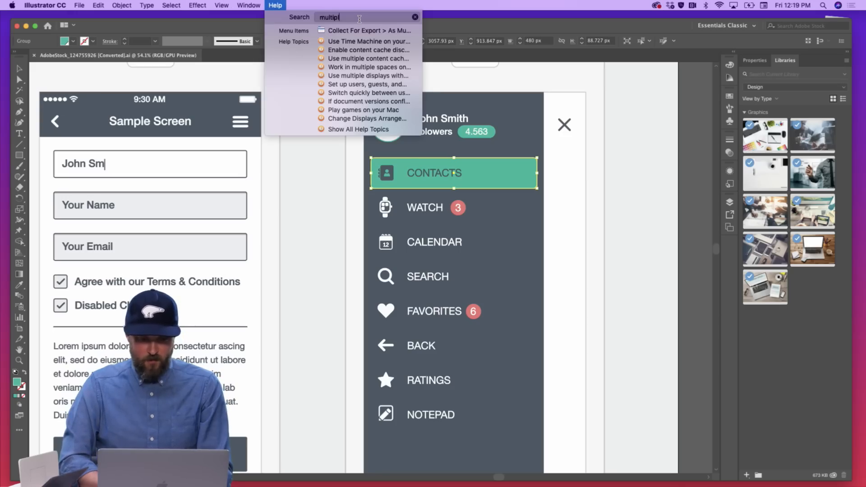
pyautogui.moveTo(364, 32)
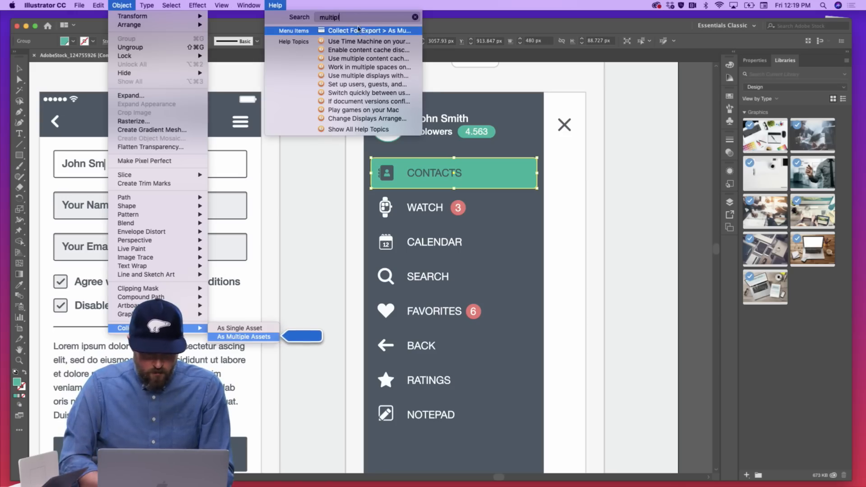
pyautogui.write('yu')
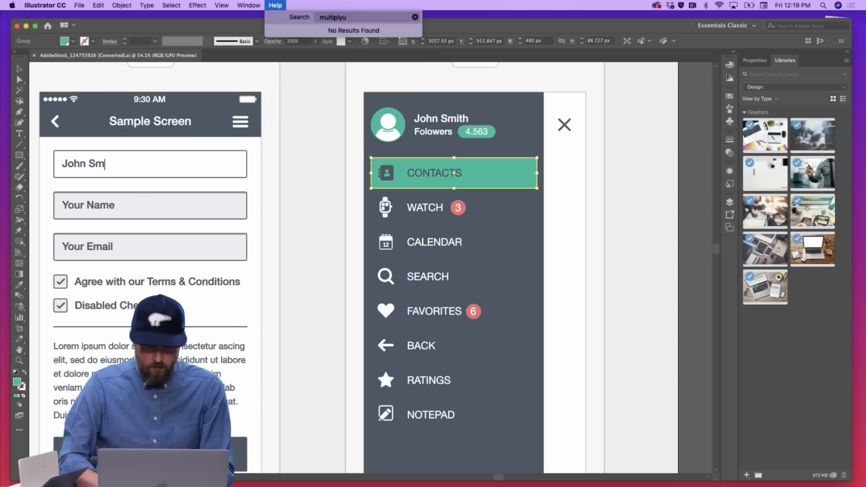
pyautogui.press('BackSpace')
pyautogui.press('Escape')
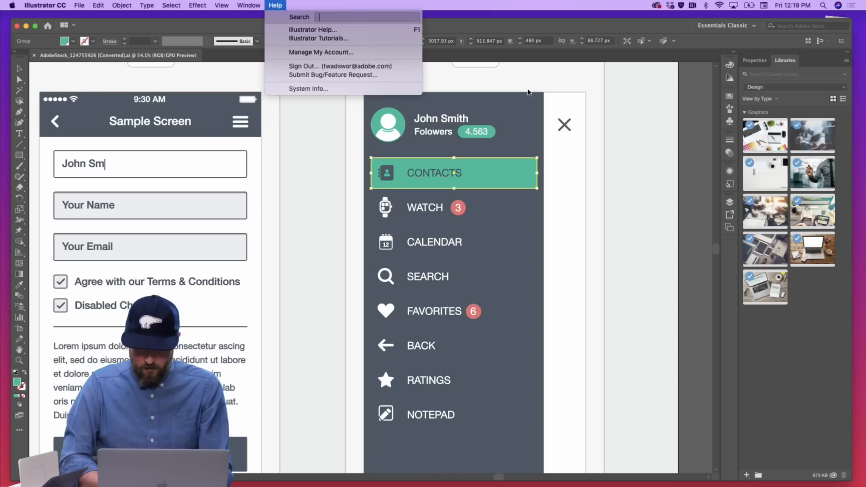
pyautogui.press('Escape')
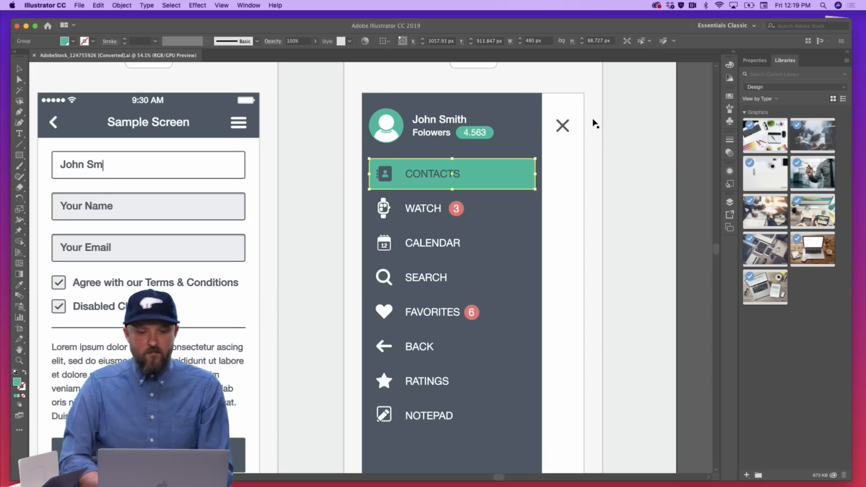
# Examine the fill swatches and opacity settings of the CONTACTS row to find where the blend mode is set
pyautogui.click(755, 60)
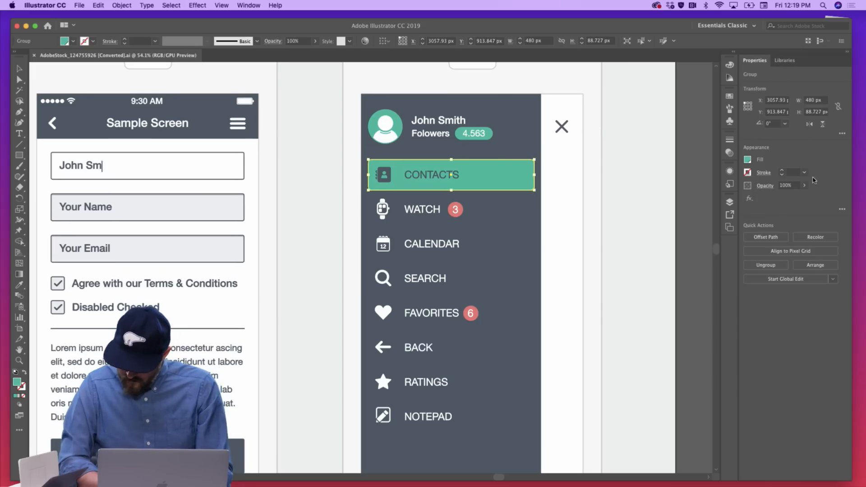
pyautogui.click(748, 159)
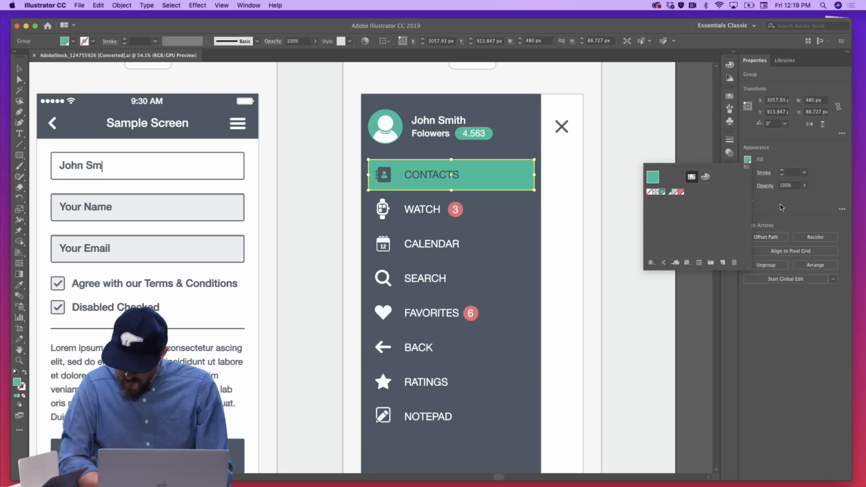
pyautogui.click(782, 207)
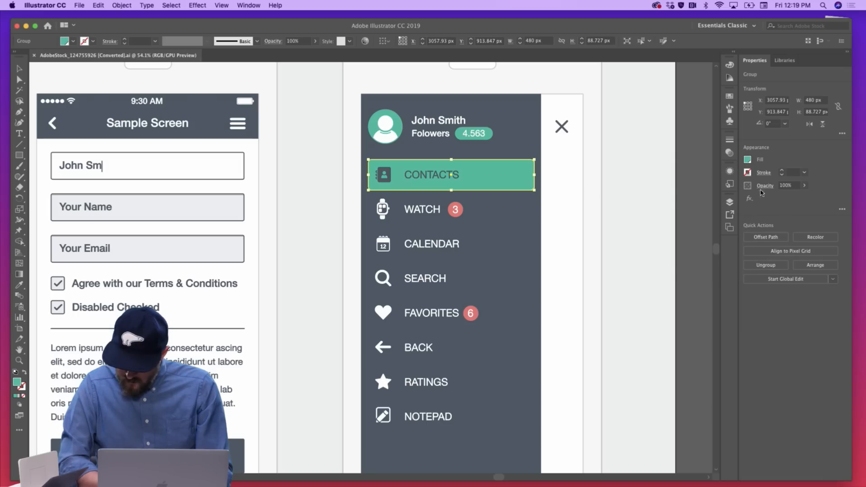
pyautogui.click(764, 187)
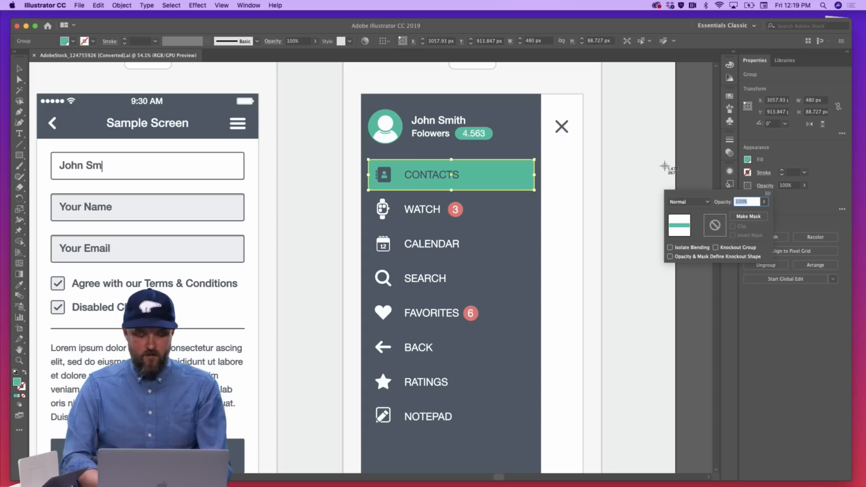
pyautogui.click(636, 165)
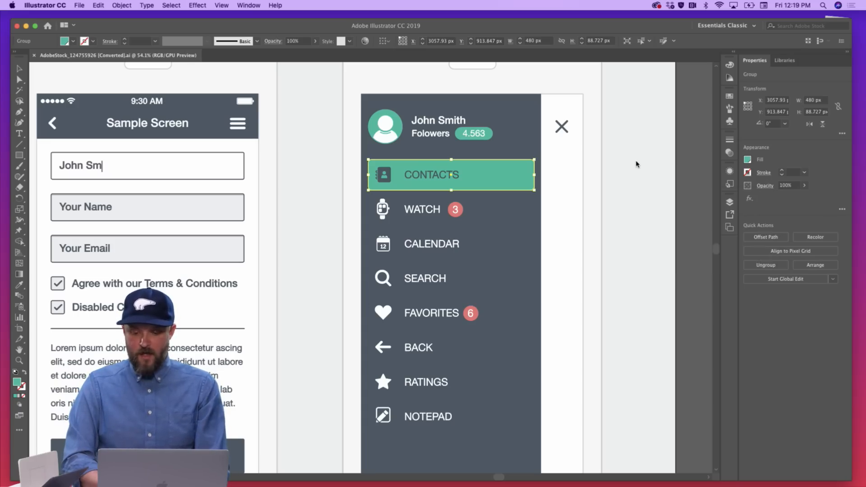
# Open the CONTACTS row's opacity settings and capture a screenshot of the area around the blend mode and opacity options
pyautogui.press('super+equal')
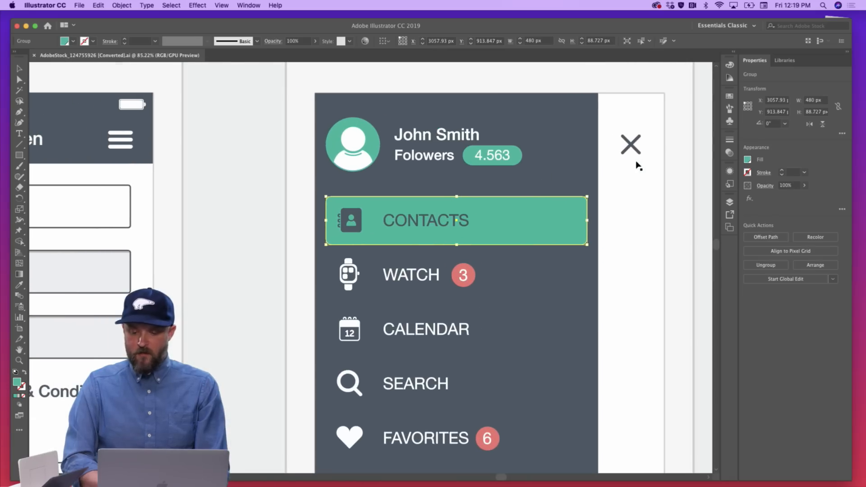
pyautogui.click(748, 160)
pyautogui.click(775, 176)
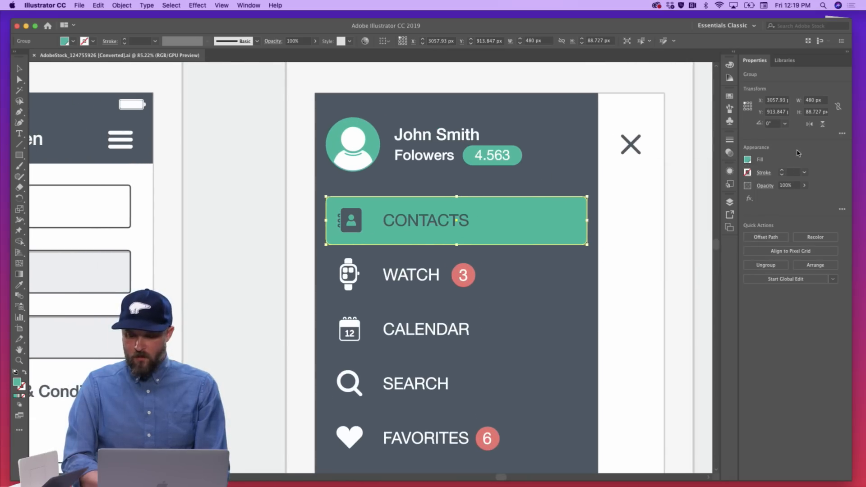
pyautogui.click(768, 189)
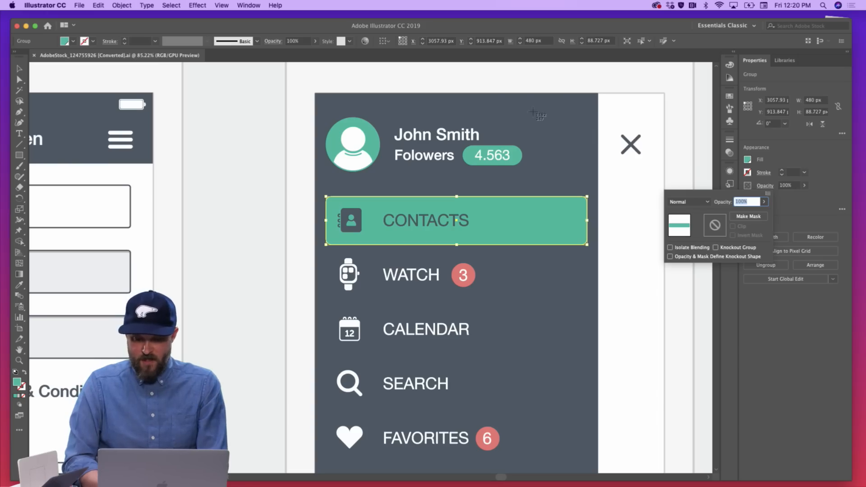
pyautogui.moveTo(514, 108); pyautogui.dragTo(821, 315)
# Switch to Adobe XD, paste the Illustrator screenshot and place it below the Photoshop blend mode screenshot
pyautogui.hotkey('ctrl', 'Left')
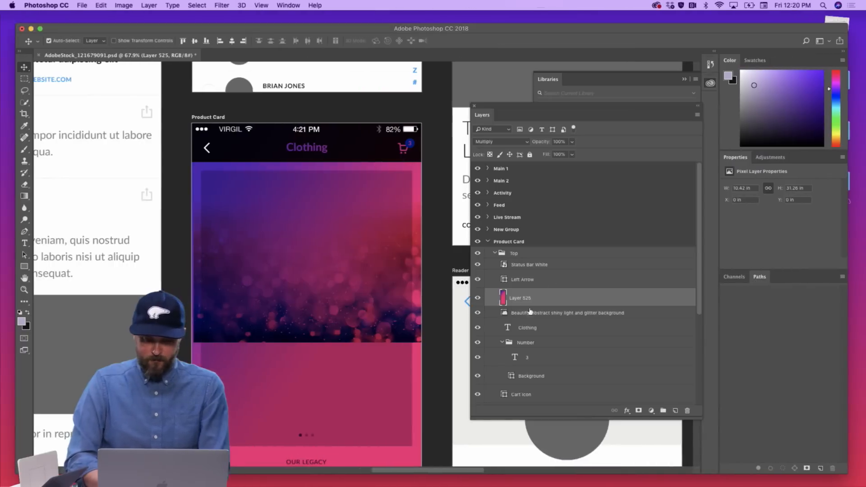
pyautogui.hotkey('ctrl', 'Left')
pyautogui.hotkey('ctrl', 'Left')
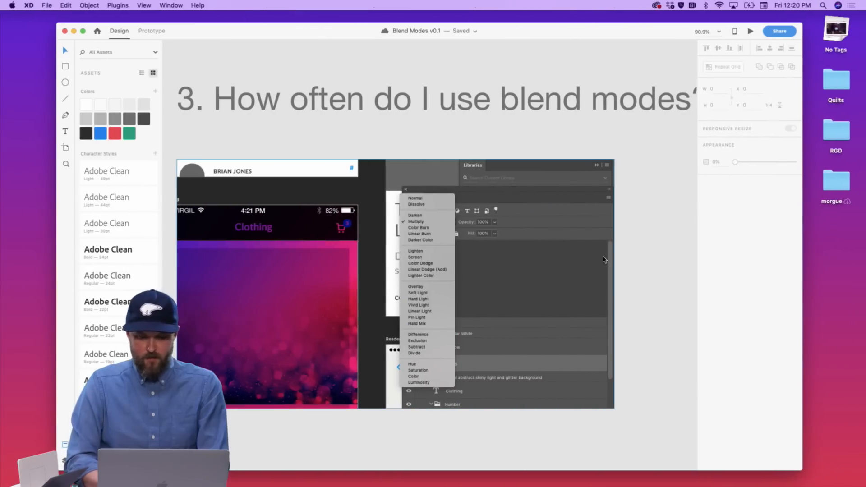
pyautogui.press('super+v')
pyautogui.moveTo(466, 222); pyautogui.dragTo(461, 414)
pyautogui.scroll(-5, 502, 353)
pyautogui.scroll(-1, 503, 353)
pyautogui.click(531, 385)
pyautogui.scroll(6, 481, 351)
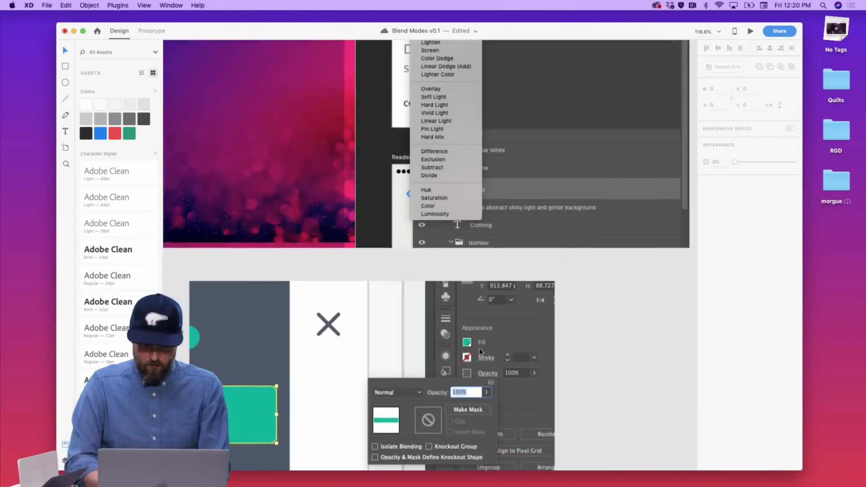
# Review the pasted screenshots, the mock-up's property sidebar on the blue artboard and the three blend mode questions
pyautogui.scroll(-2, 481, 351)
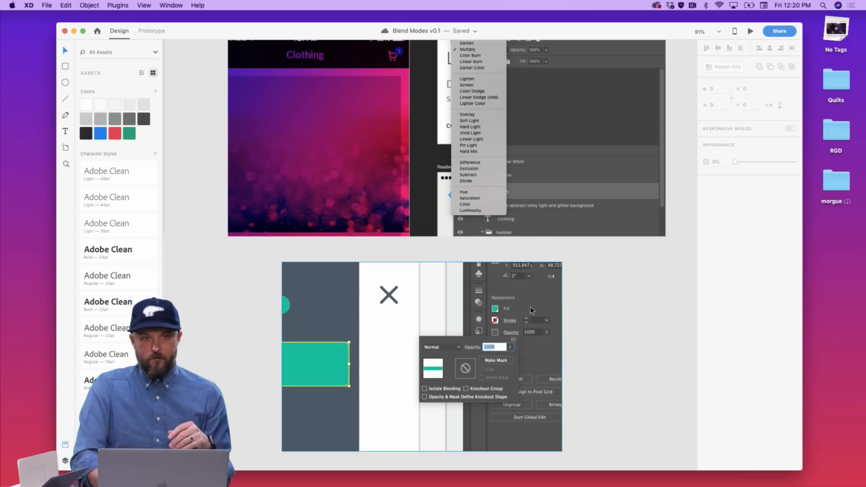
pyautogui.scroll(-5, 531, 311)
pyautogui.hscroll(-10, 532, 310)
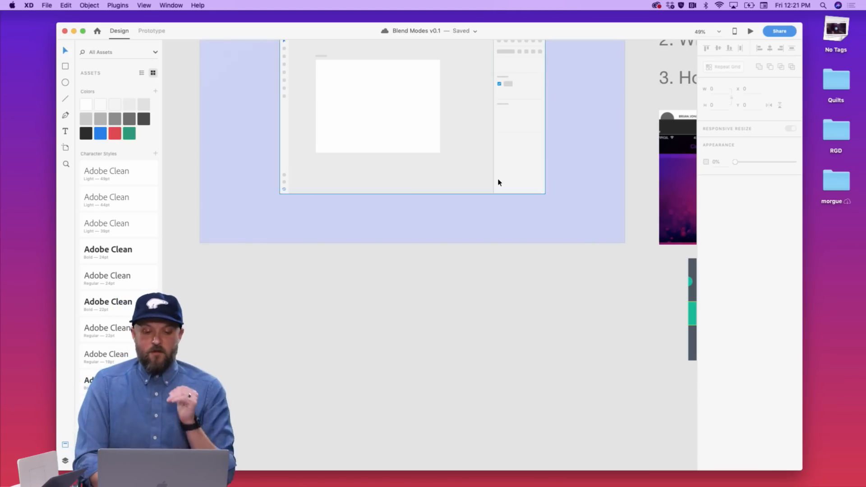
pyautogui.scroll(6, 499, 182)
pyautogui.scroll(1, 499, 182)
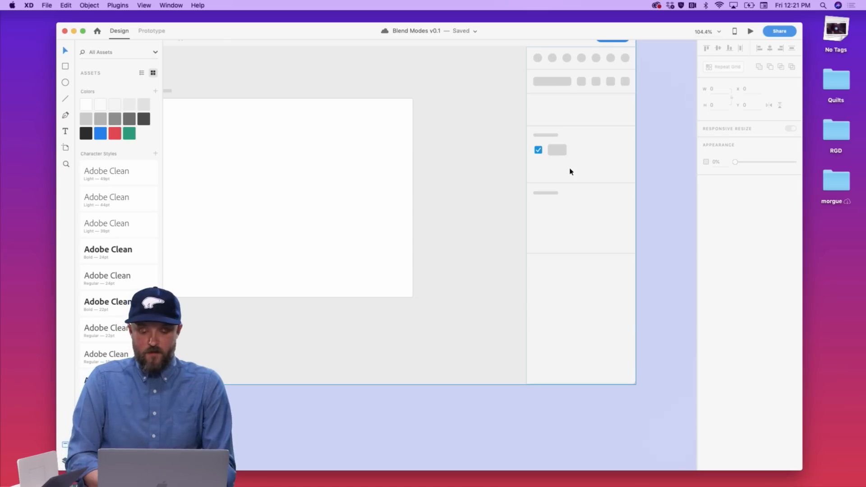
pyautogui.hscroll(2, 569, 174)
pyautogui.scroll(-2, 569, 175)
pyautogui.scroll(-6, 568, 175)
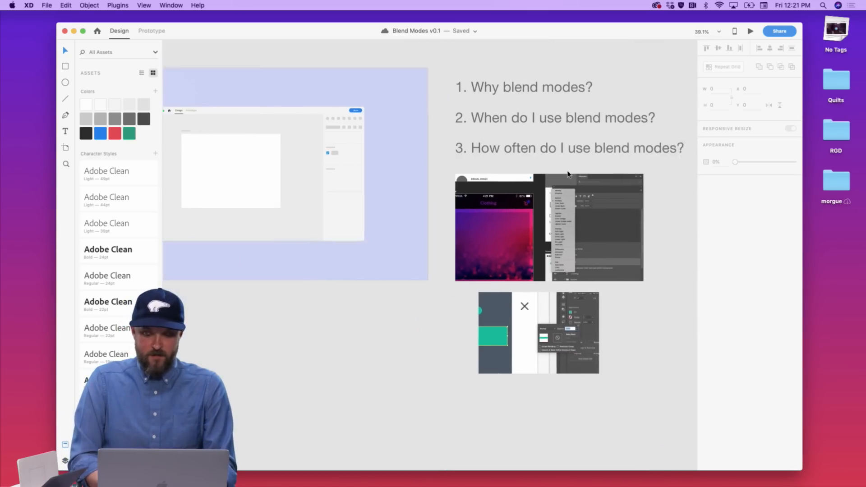
pyautogui.scroll(-1, 614, 231)
pyautogui.hscroll(3, 611, 234)
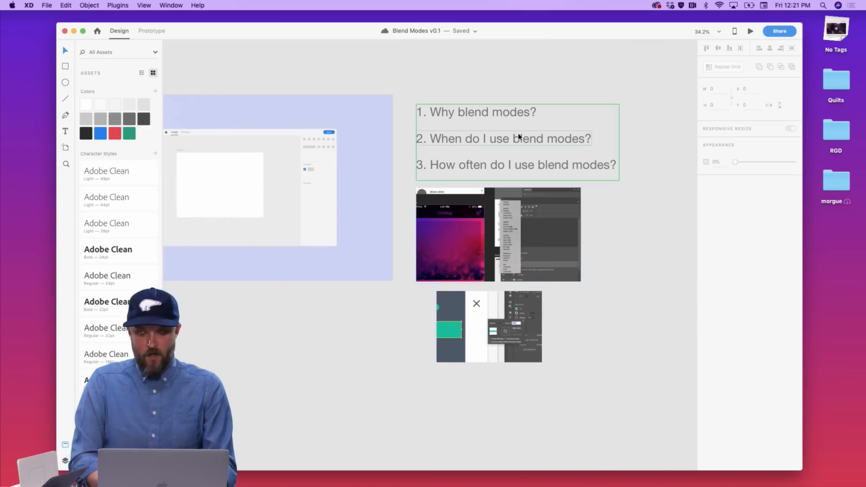
# Switch to Safari and open the "Augmented Reality and Profile" shot from the Dribbble home feed
pyautogui.press('super+Tab')
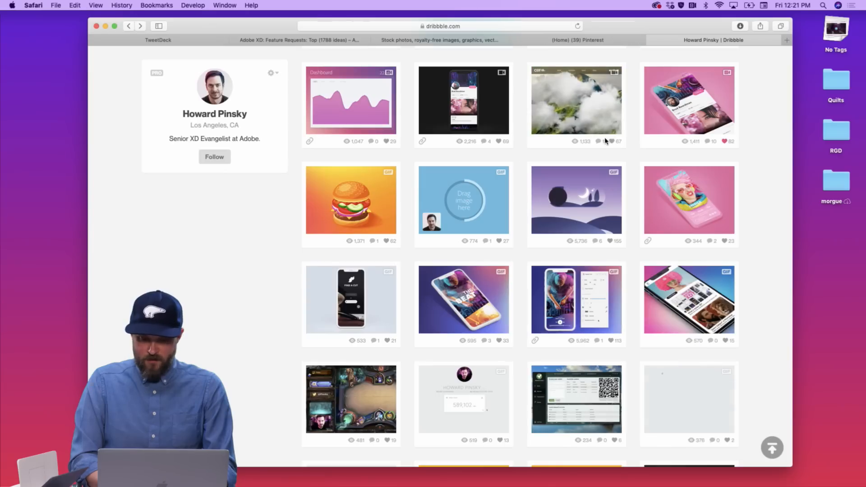
pyautogui.scroll(5, 606, 140)
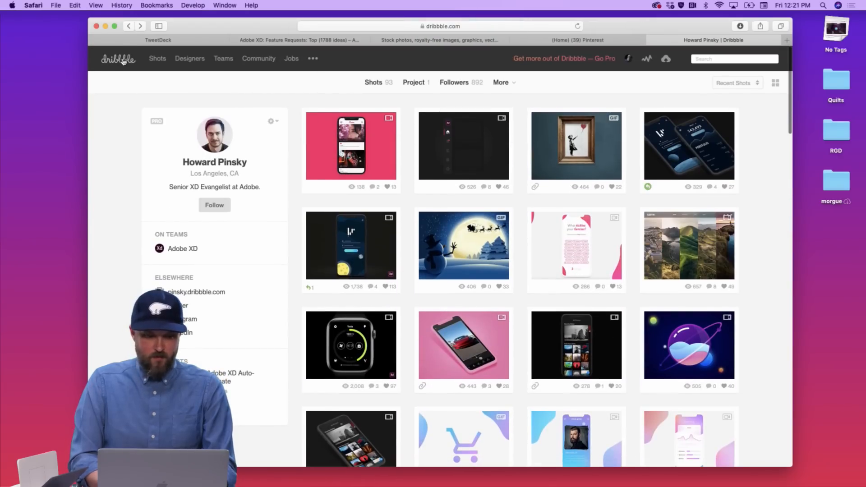
pyautogui.click(121, 59)
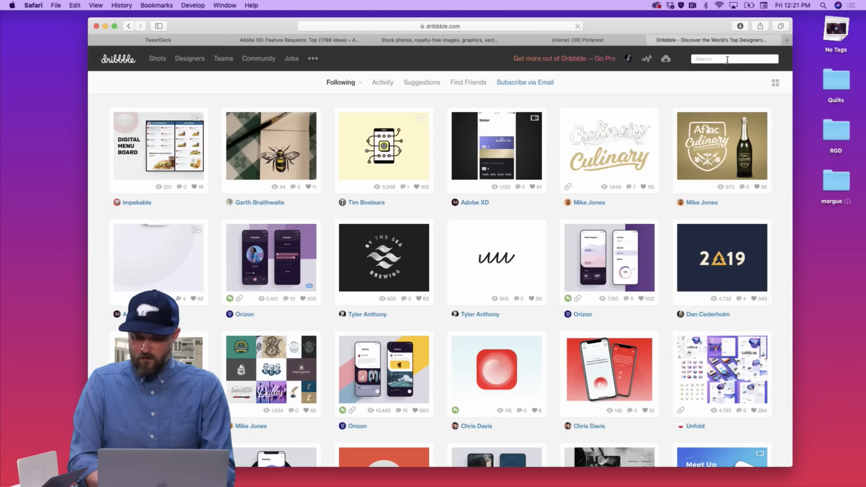
pyautogui.scroll(-3, 412, 235)
pyautogui.scroll(-5, 412, 235)
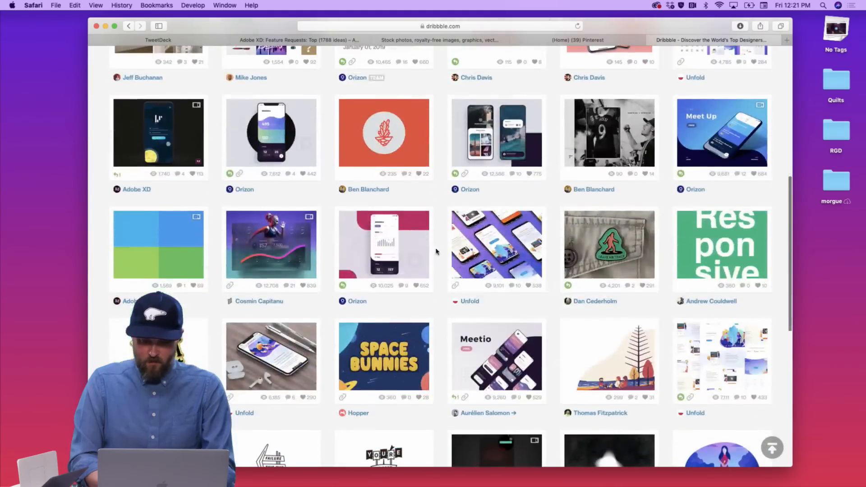
pyautogui.click(510, 146)
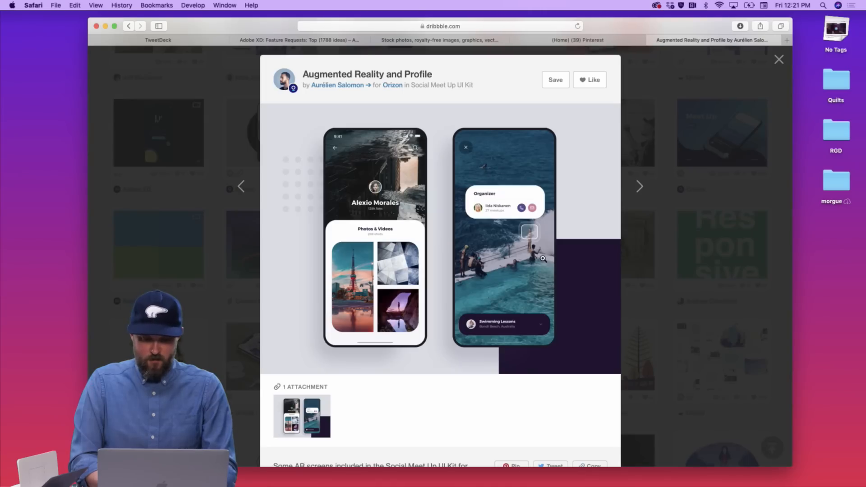
# Launch Yoink and add the "Augmented Reality and Profile" image to its shelf
pyautogui.press('super+space')
pyautogui.write('yuoink')
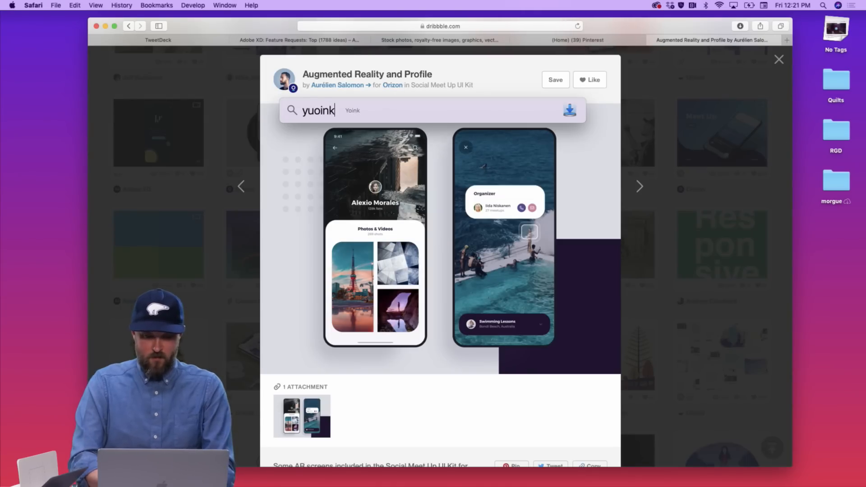
pyautogui.press('BackSpace')
pyautogui.press('BackSpace')
pyautogui.press('BackSpace')
pyautogui.press('BackSpace')
pyautogui.press('BackSpace')
pyautogui.write('oink')
pyautogui.press('Return')
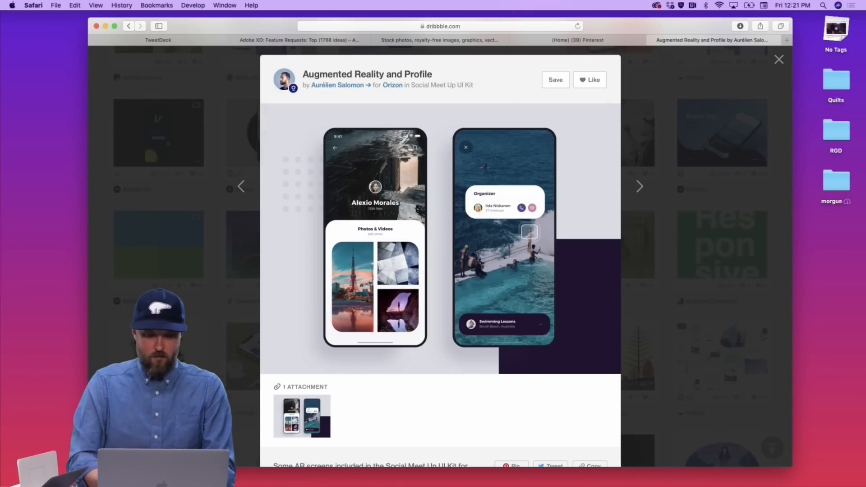
pyautogui.moveTo(467, 200); pyautogui.dragTo(27, 239)
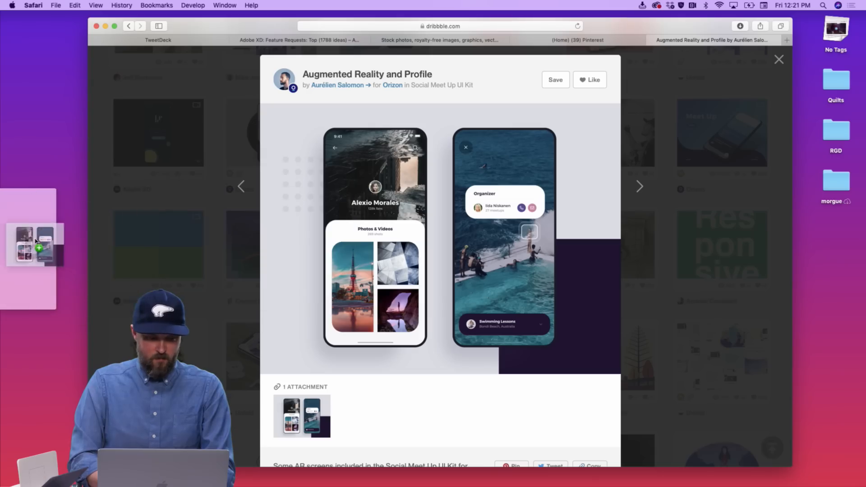
# Switch to Pinterest in Safari and open the UI board from the user's own profile
pyautogui.click(480, 25)
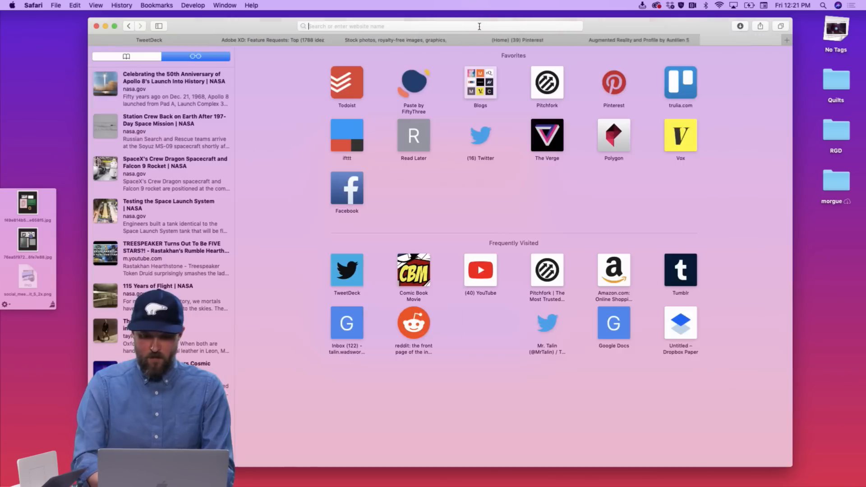
pyautogui.press('Escape')
pyautogui.click(641, 43)
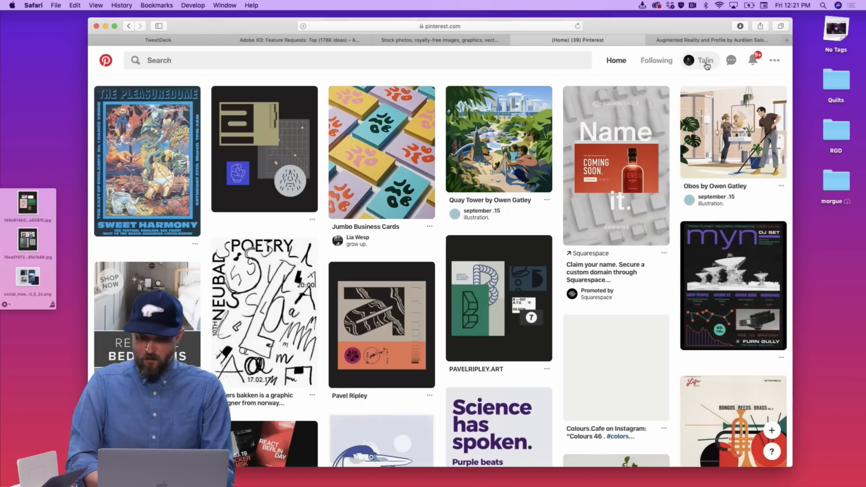
pyautogui.click(707, 66)
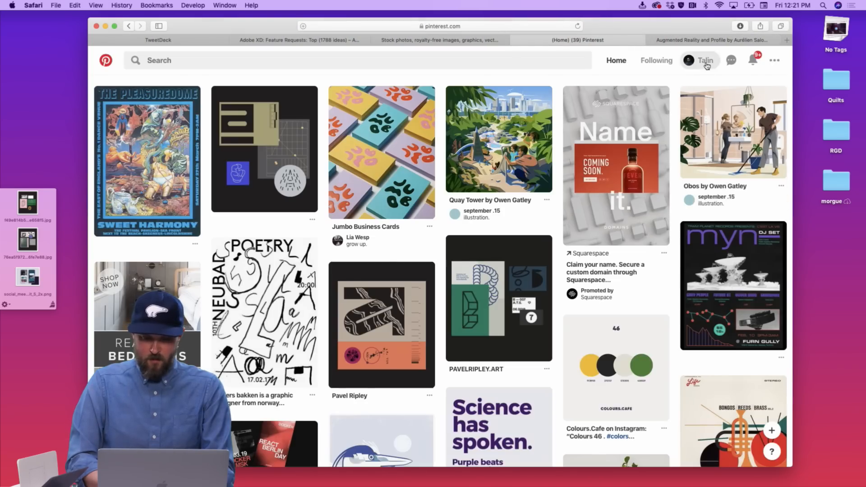
pyautogui.scroll(-5, 544, 193)
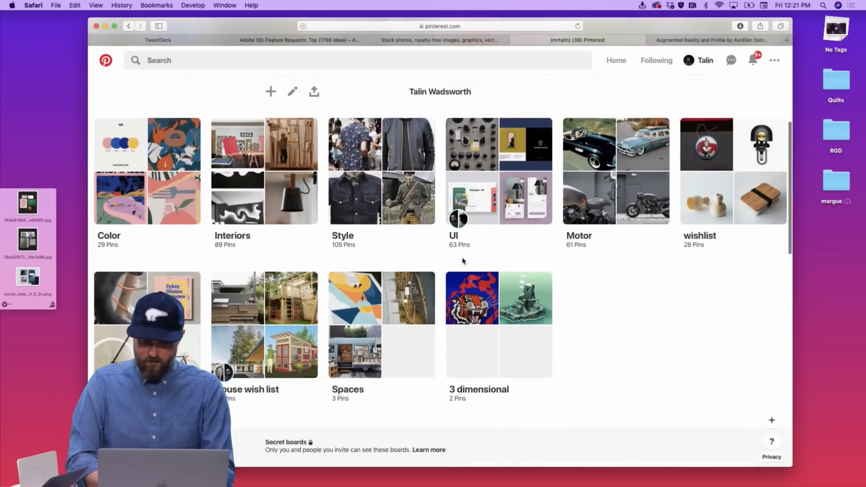
pyautogui.click(485, 194)
pyautogui.scroll(-3, 509, 311)
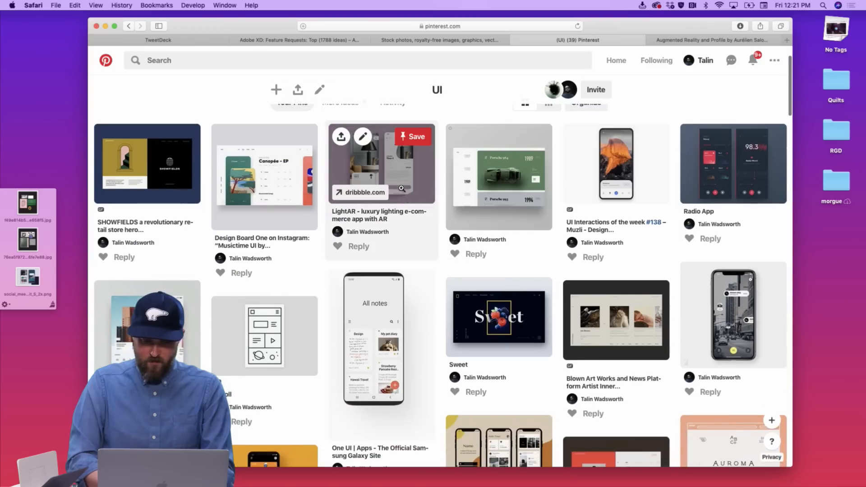
# Add the LightAR lighting app image and the related green "stay tuned" plant design to the Yoink shelf
pyautogui.click(408, 181)
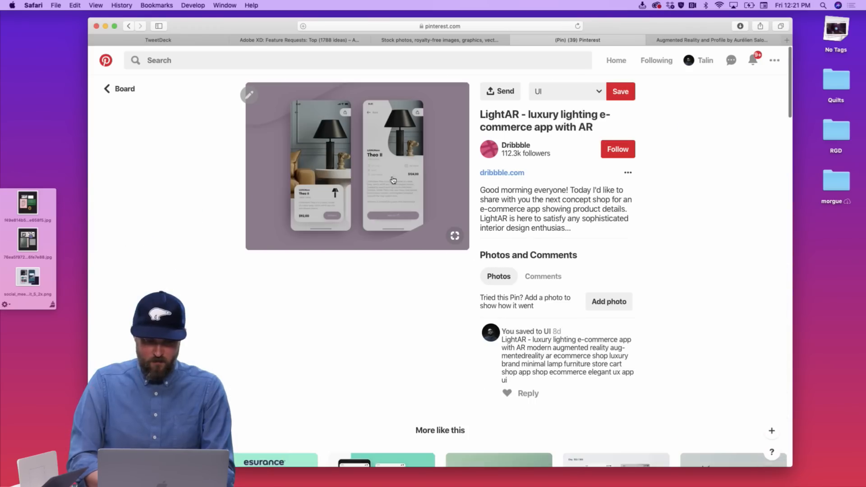
pyautogui.moveTo(395, 177); pyautogui.dragTo(30, 255)
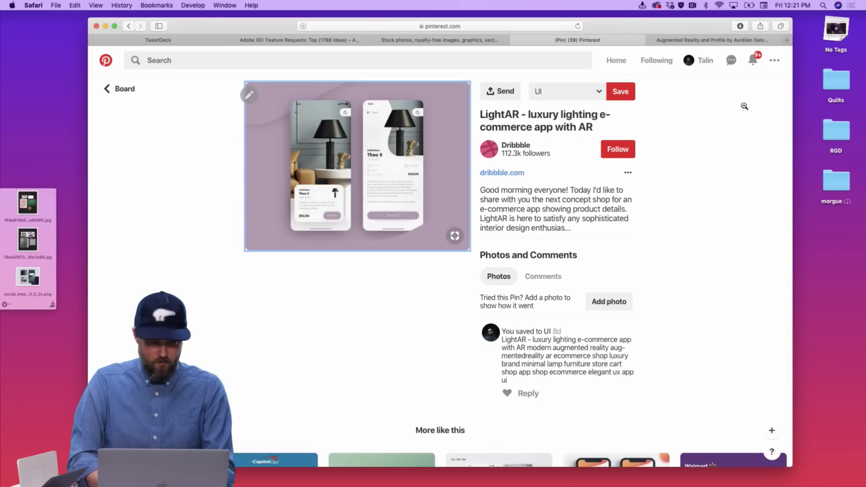
pyautogui.scroll(-8, 652, 264)
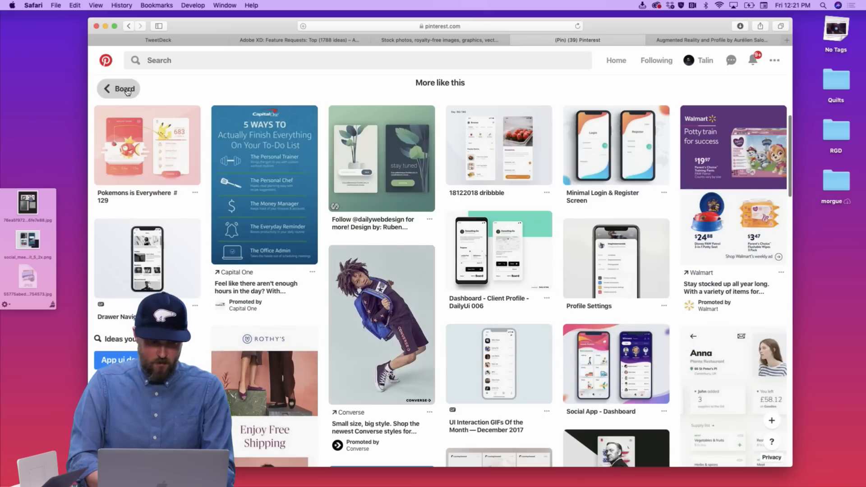
pyautogui.click(373, 144)
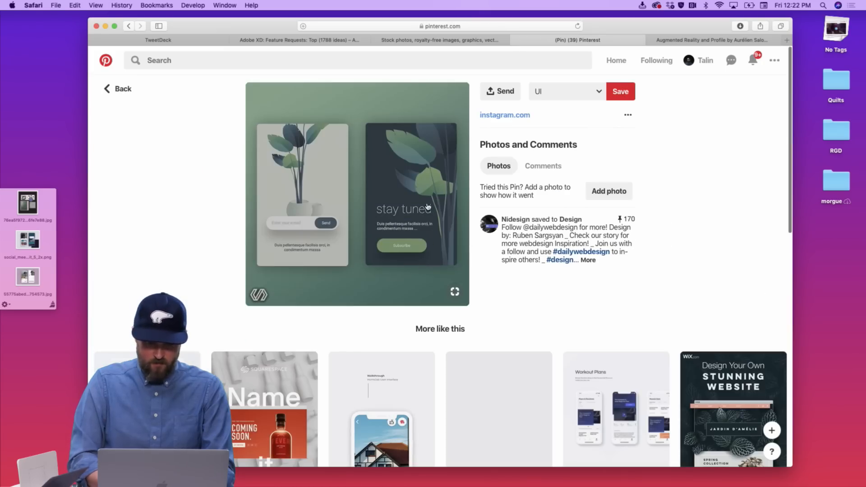
pyautogui.moveTo(386, 176); pyautogui.dragTo(29, 253)
pyautogui.click(107, 92)
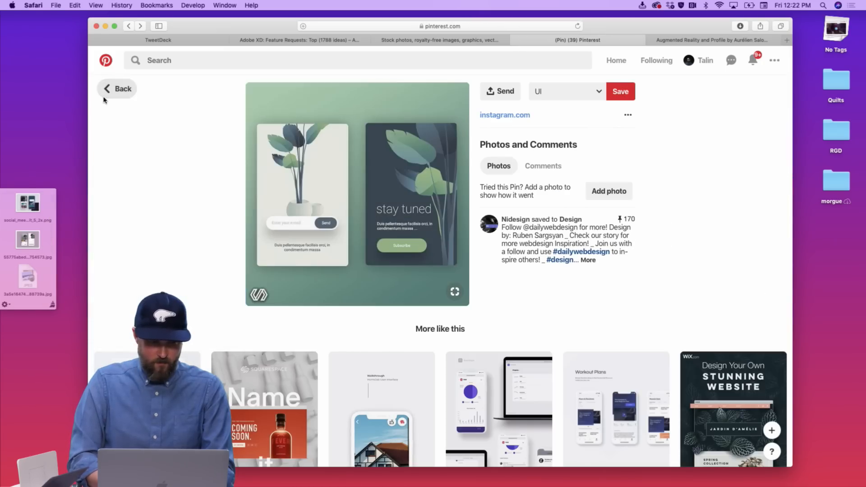
# Switch to Adobe XD and place the three Yoink shelf images on the canvas beside the questions and Photoshop screenshot
pyautogui.hotkey('ctrl', 'Left')
pyautogui.hscroll(5, 556, 238)
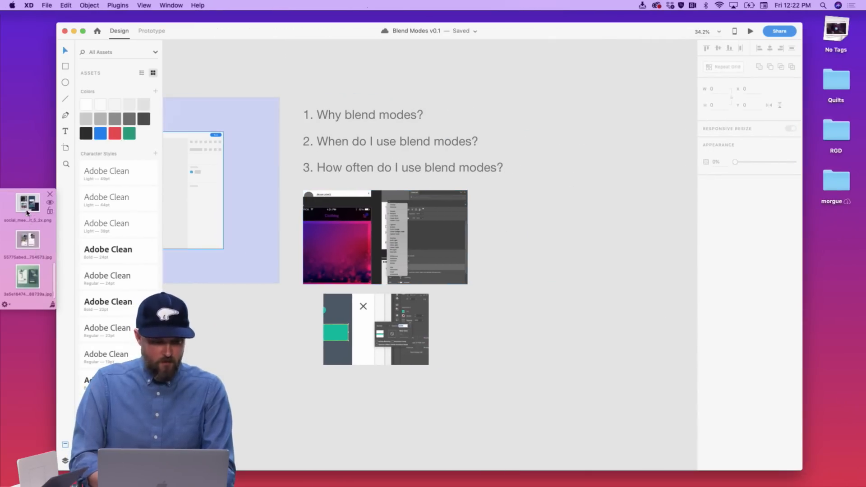
pyautogui.moveTo(37, 248); pyautogui.dragTo(485, 178)
pyautogui.scroll(-4, 565, 149)
pyautogui.hscroll(3, 565, 149)
pyautogui.moveTo(592, 212); pyautogui.dragTo(520, 176)
pyautogui.click(504, 200)
pyautogui.scroll(3, 504, 201)
pyautogui.scroll(4, 504, 200)
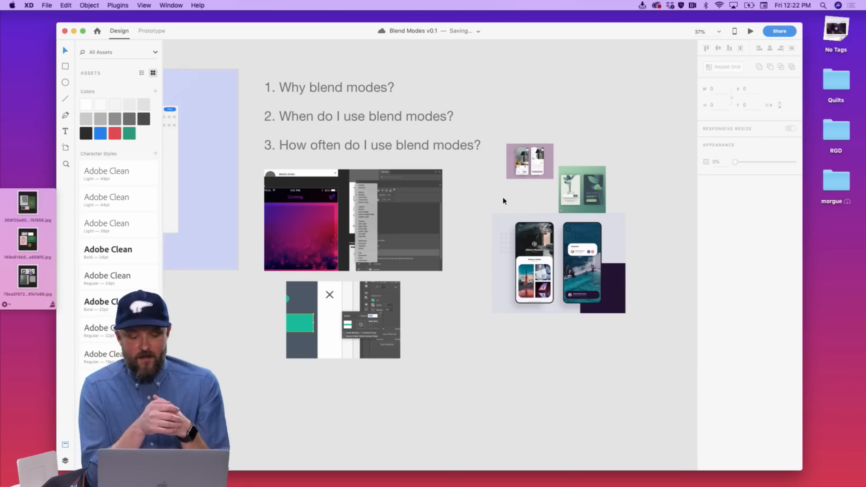
# Examine the reference board's questions and screenshots alongside the application window mockup on artboard 30
pyautogui.scroll(5, 504, 200)
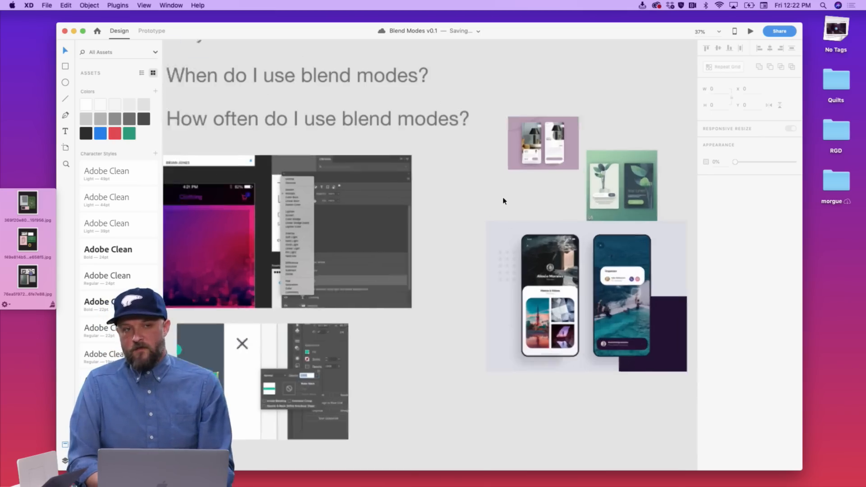
pyautogui.hscroll(-5, 503, 200)
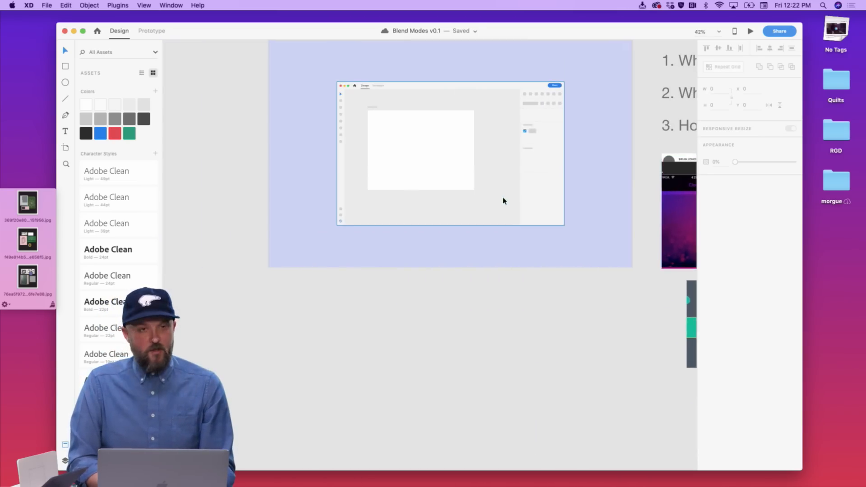
pyautogui.hscroll(4, 504, 201)
pyautogui.scroll(3, 504, 200)
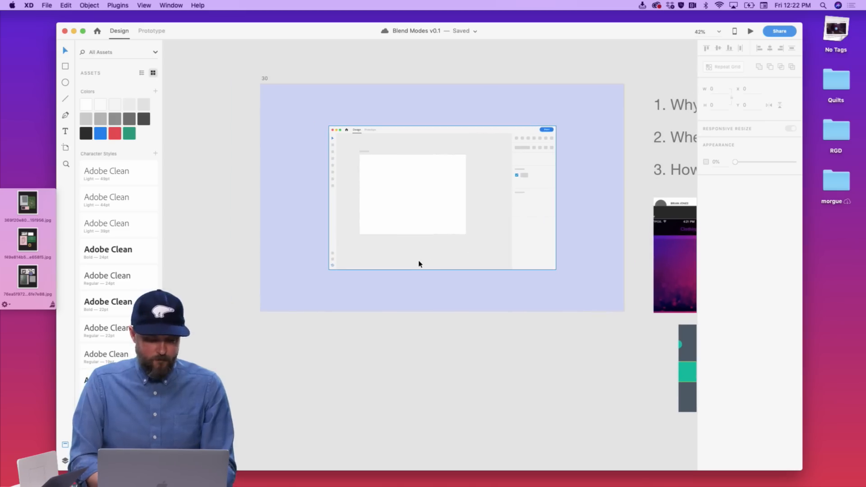
pyautogui.hscroll(10, 419, 264)
pyautogui.hscroll(1, 420, 264)
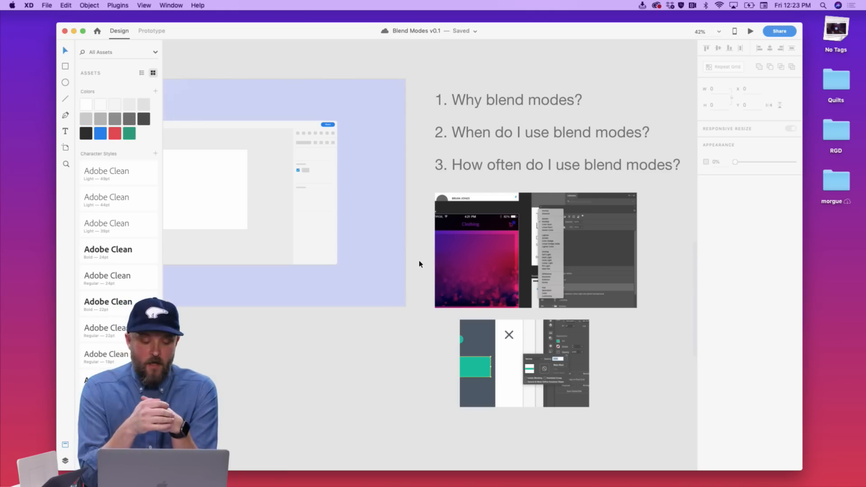
pyautogui.hscroll(-4, 419, 264)
pyautogui.scroll(4, 420, 264)
pyautogui.hscroll(-3, 420, 264)
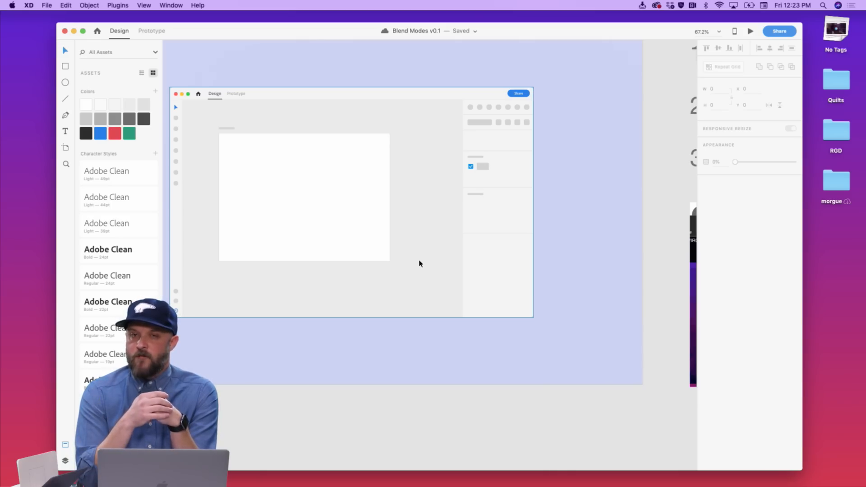
pyautogui.scroll(2, 420, 264)
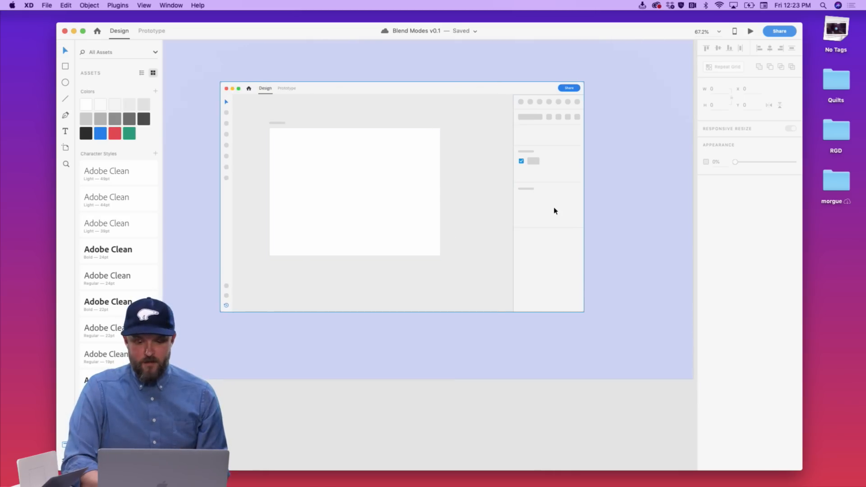
pyautogui.scroll(5, 555, 209)
pyautogui.scroll(-5, 555, 211)
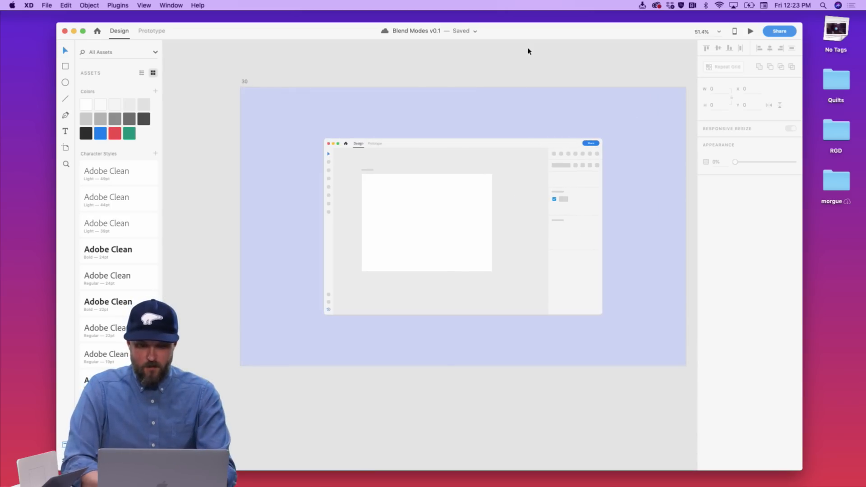
# Reposition the Blend Modes v0.1 window and widen it to give the canvas more room
pyautogui.moveTo(527, 32); pyautogui.dragTo(517, 32)
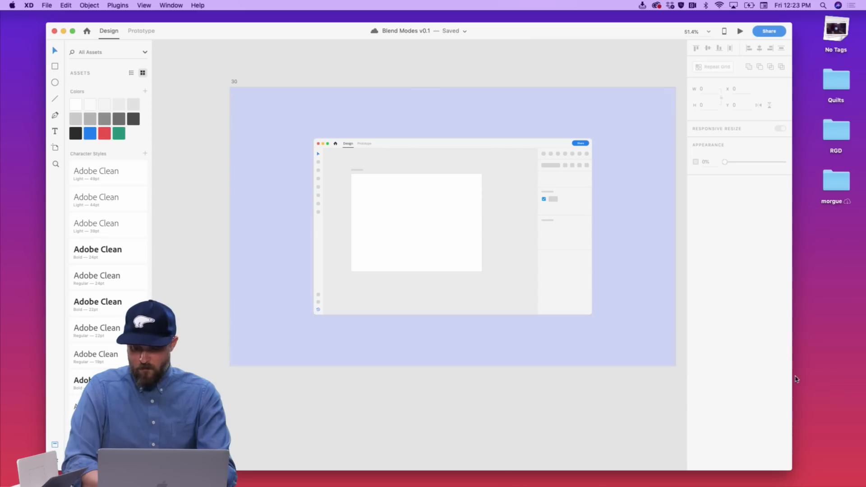
pyautogui.moveTo(793, 376); pyautogui.dragTo(829, 376)
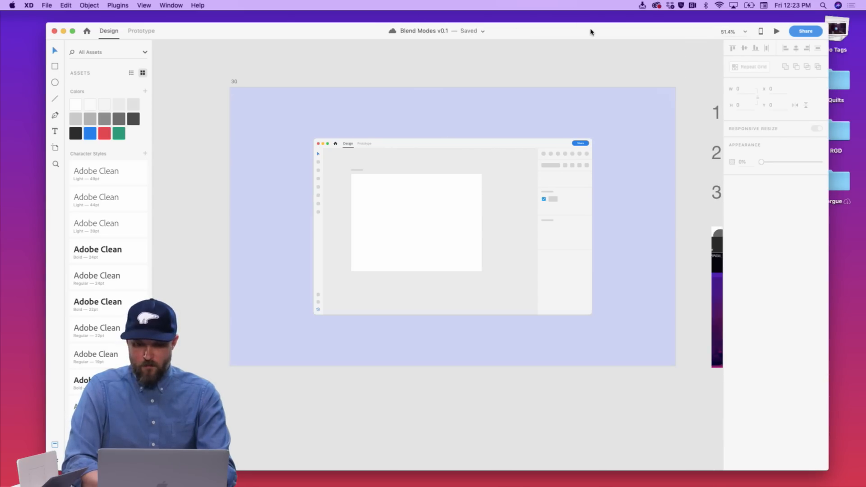
pyautogui.moveTo(592, 29); pyautogui.dragTo(585, 33)
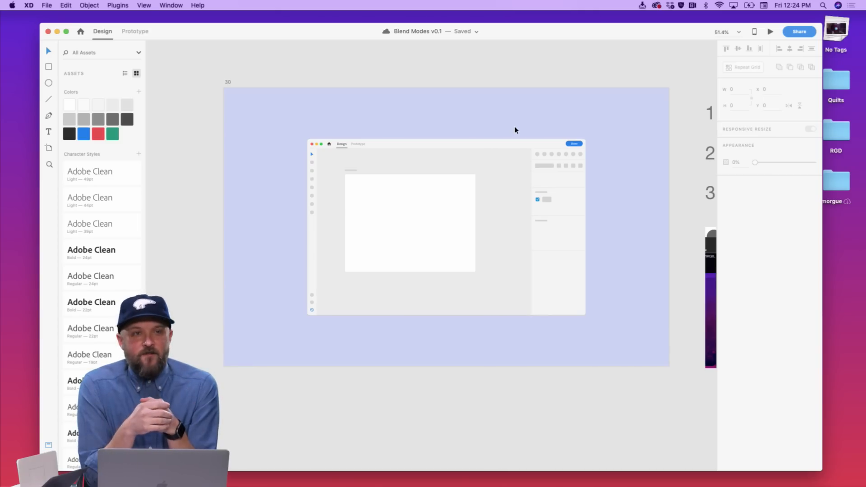
pyautogui.scroll(5, 580, 202)
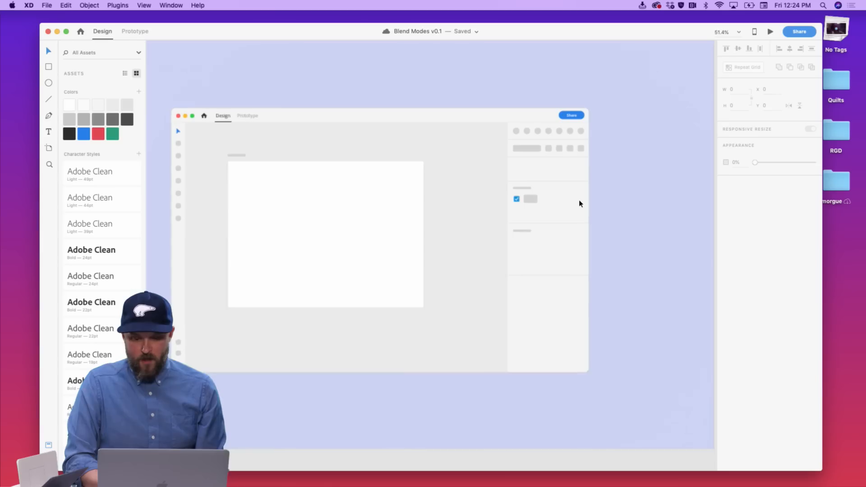
pyautogui.hscroll(-2, 580, 201)
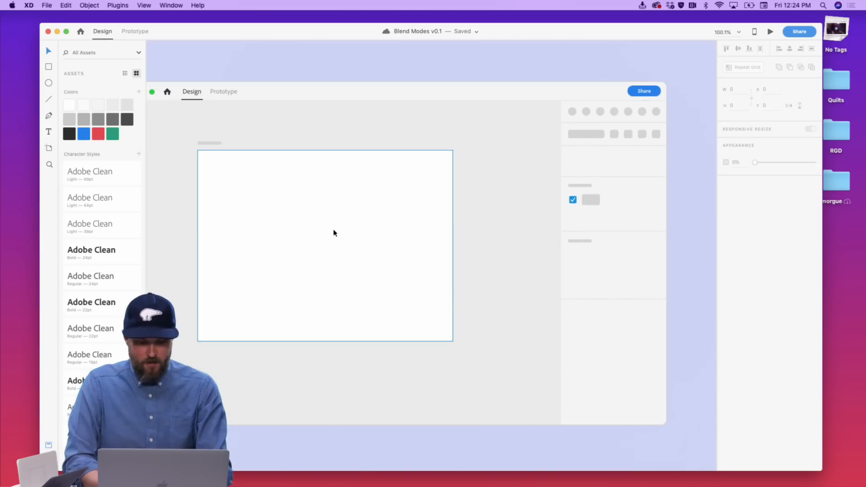
pyautogui.press('r')
pyautogui.moveTo(245, 189)
pyautogui.mouseDown()
pyautogui.moveTo(314, 256)
pyautogui.moveTo(413, 280)
pyautogui.mouseUp()
pyautogui.press('Delete')
pyautogui.scroll(-5, 455, 248)
pyautogui.hscroll(-1, 456, 248)
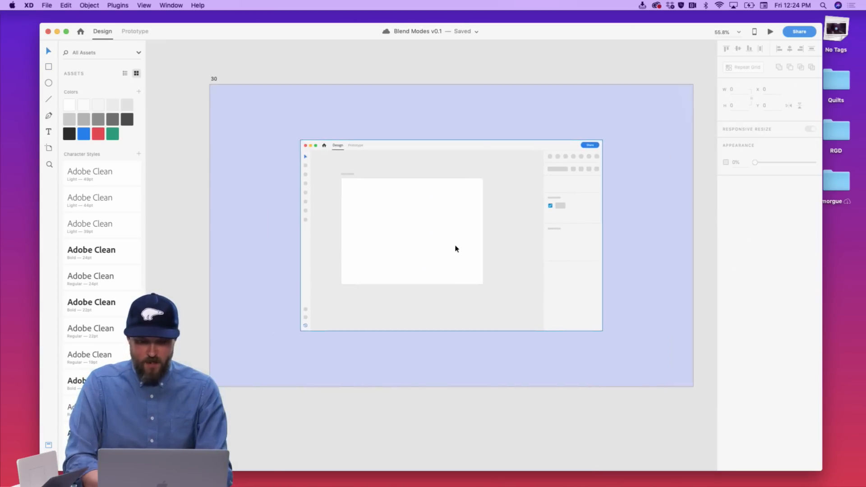
# Hide the Assets panel and frame the application window mockup on artboard 30 in the view
pyautogui.scroll(3, 456, 248)
pyautogui.hscroll(2, 455, 248)
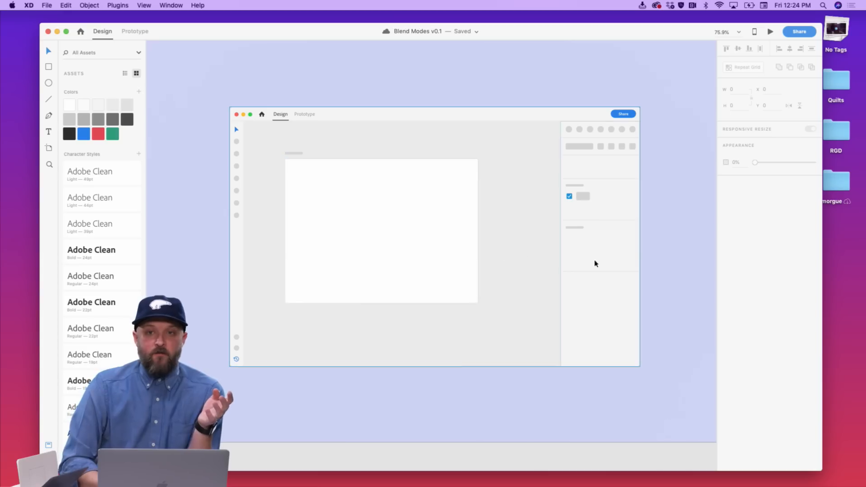
pyautogui.scroll(3, 669, 235)
pyautogui.scroll(-4, 670, 236)
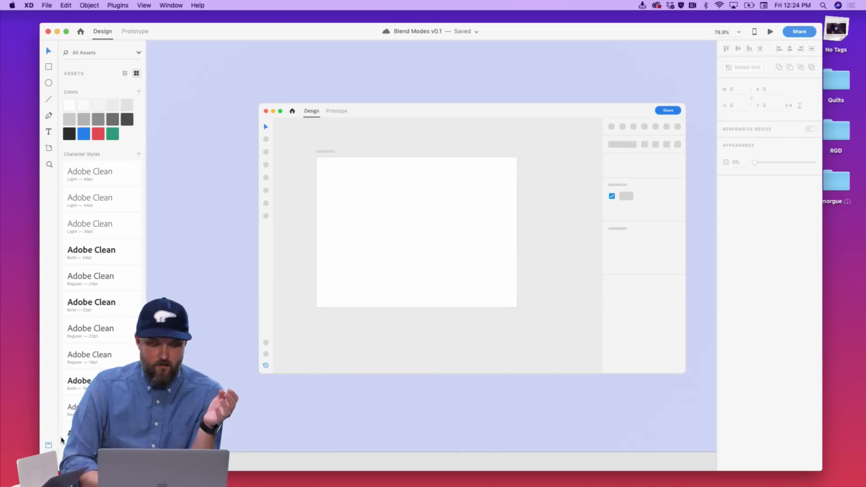
pyautogui.click(49, 445)
pyautogui.hscroll(-3, 410, 236)
pyautogui.hscroll(1, 410, 236)
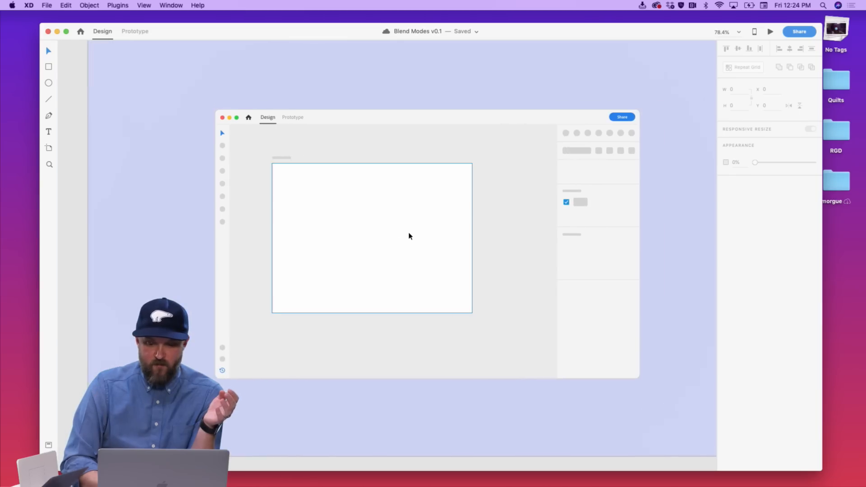
pyautogui.hscroll(2, 410, 236)
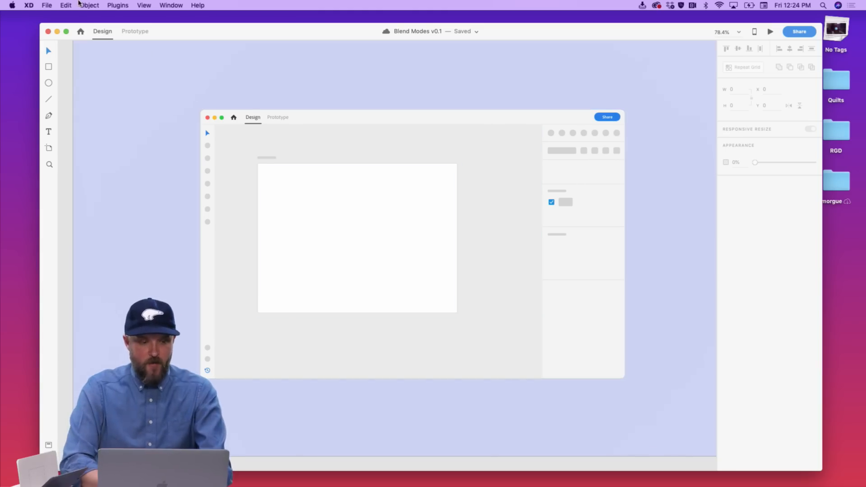
# Open the recent document UI-Kit-Mobile-Lg-Light-v4.12.0.xd
pyautogui.click(49, 6)
pyautogui.moveTo(68, 43)
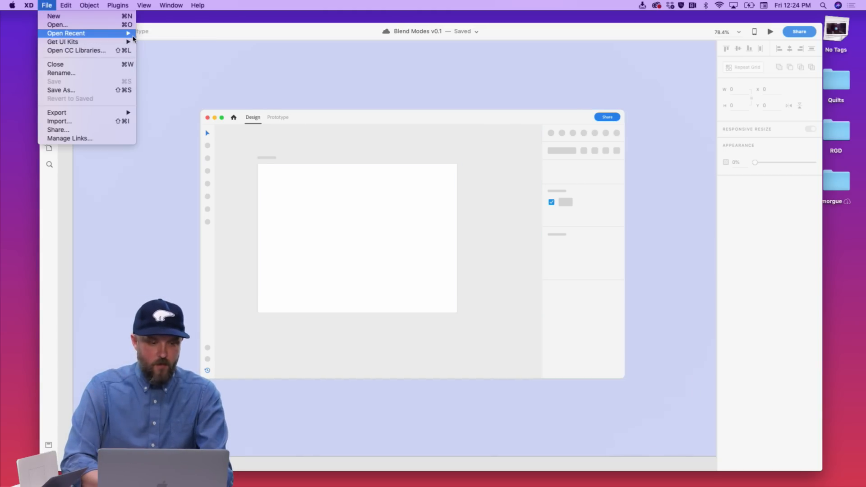
pyautogui.moveTo(133, 36)
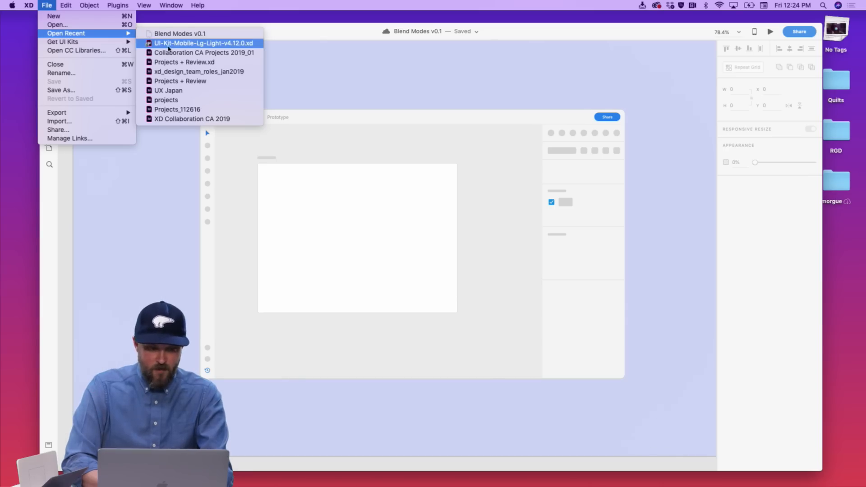
pyautogui.click(171, 44)
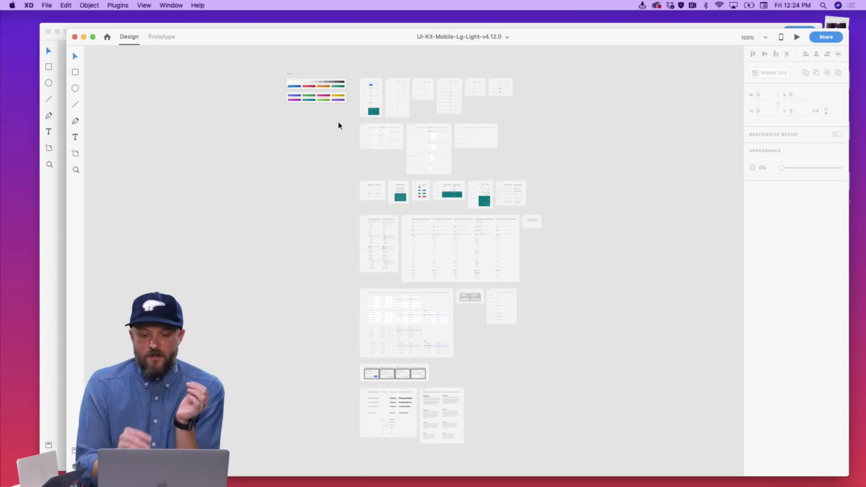
# Look through the UI kit's button, action button, checkbox and slider artboards to locate the Dropdown components
pyautogui.scroll(5, 388, 91)
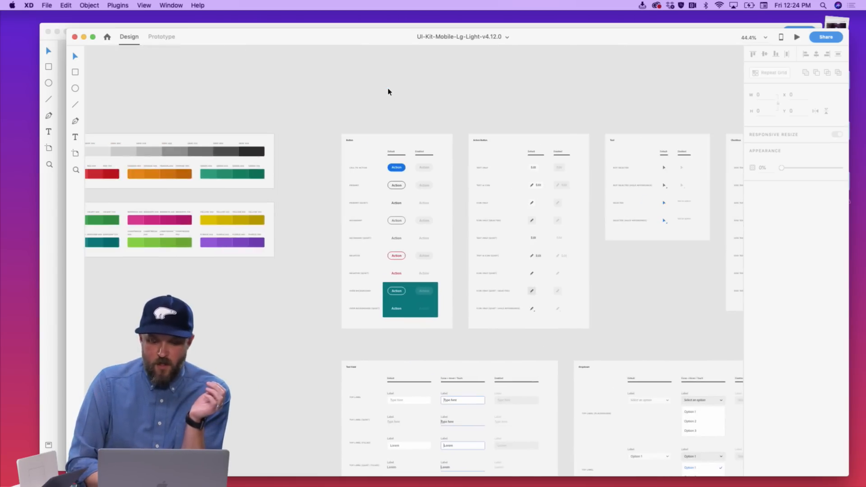
pyautogui.scroll(5, 388, 92)
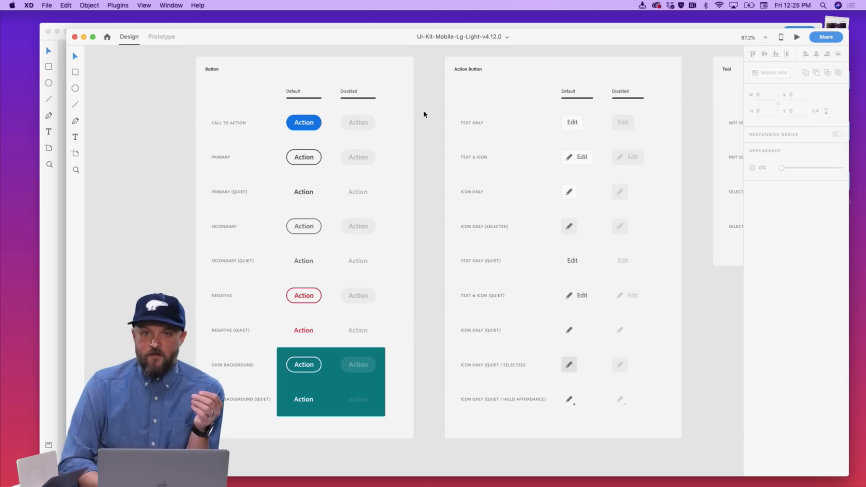
pyautogui.hscroll(10, 432, 132)
pyautogui.scroll(-5, 431, 132)
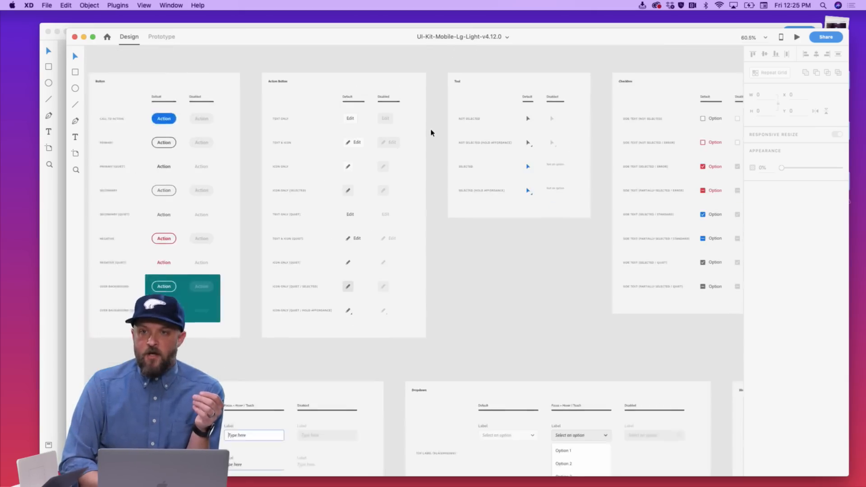
pyautogui.scroll(-8, 432, 132)
pyautogui.hscroll(10, 431, 132)
pyautogui.scroll(-3, 431, 132)
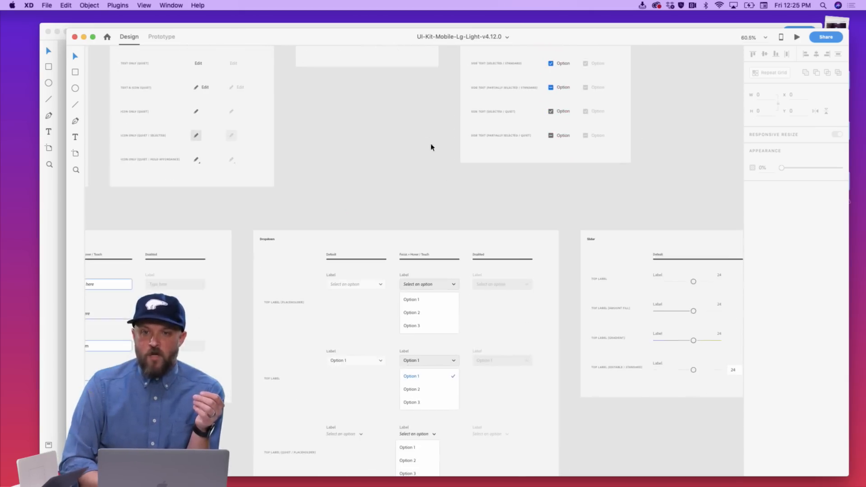
pyautogui.scroll(5, 484, 262)
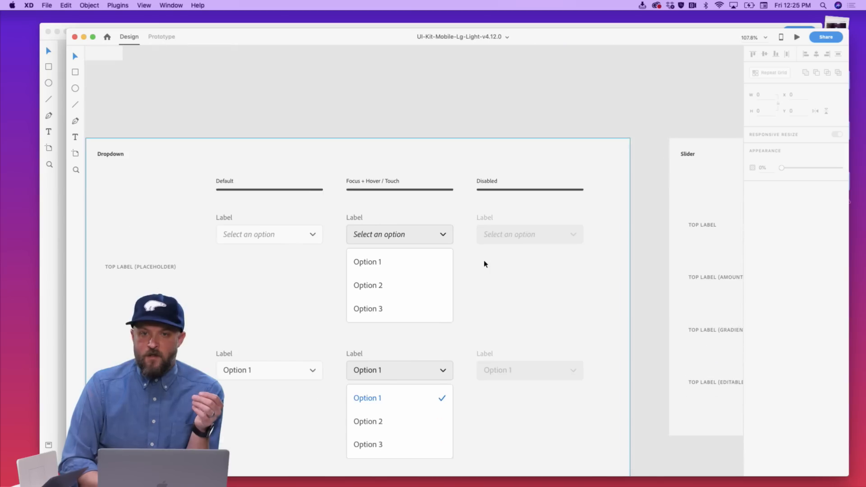
# Turn the default placeholder dropdown with the top label into a component and copy it
pyautogui.click(325, 235)
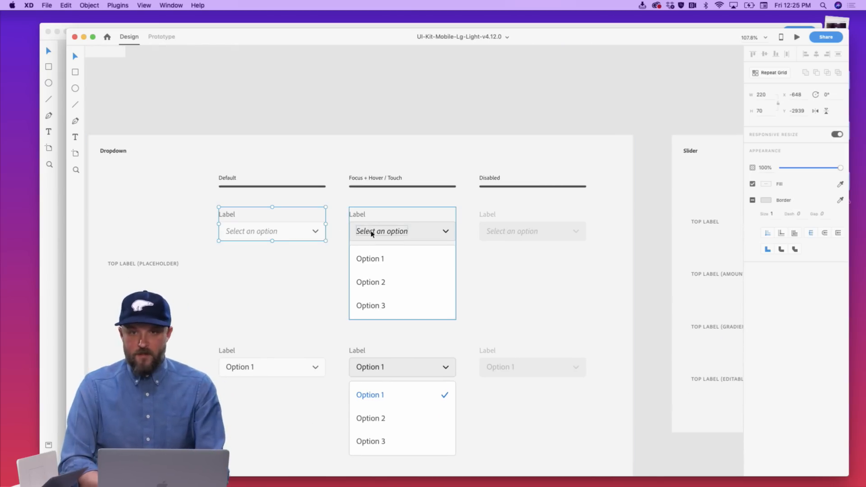
pyautogui.click(327, 246)
pyautogui.click(315, 239)
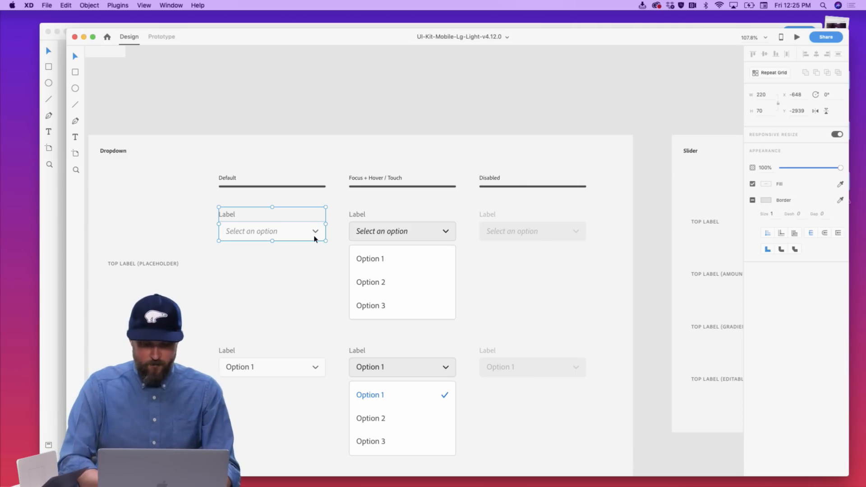
pyautogui.press('super+k')
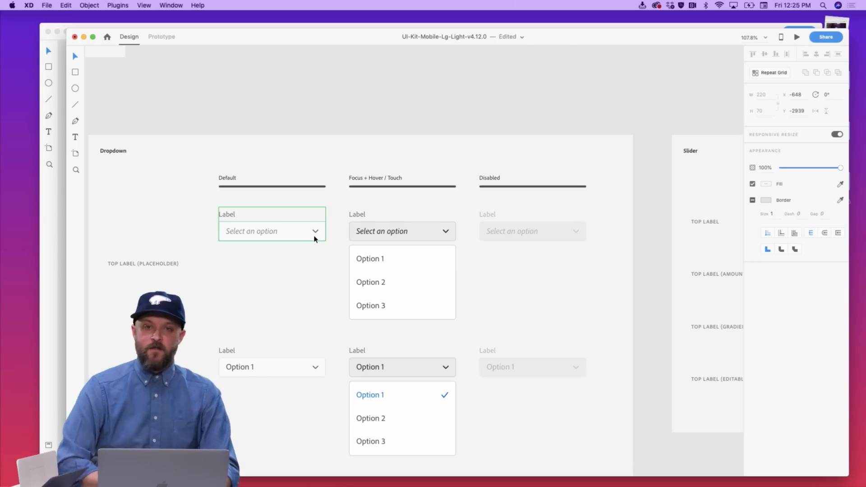
pyautogui.hscroll(-2, 314, 239)
pyautogui.scroll(5, 314, 239)
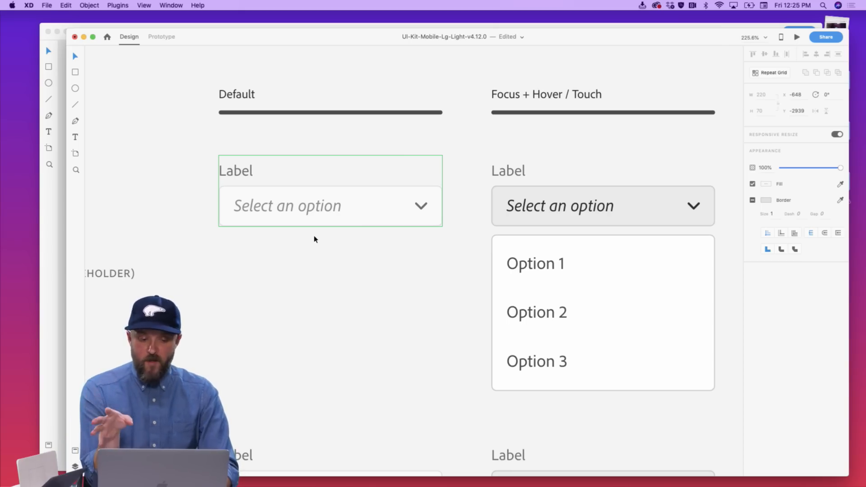
# Paste the dropdown component into the mockup in Blend Modes v0.1, and return to the UI kit document
pyautogui.press('super+grave')
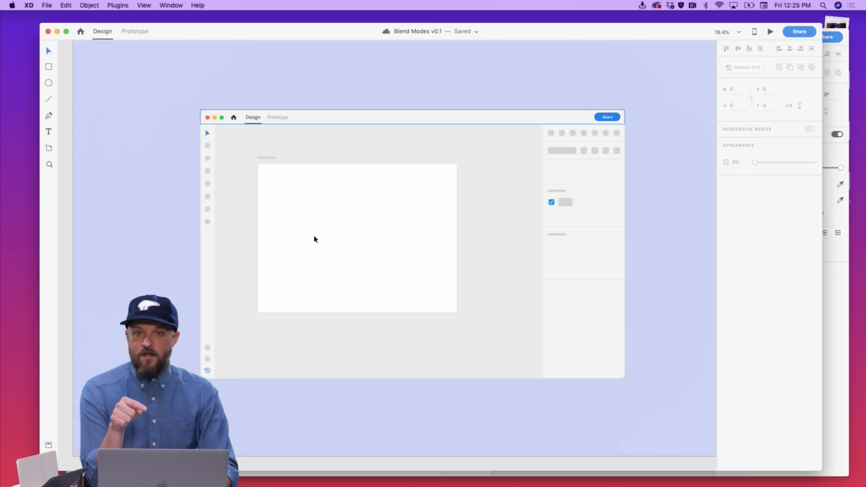
pyautogui.press('super+v')
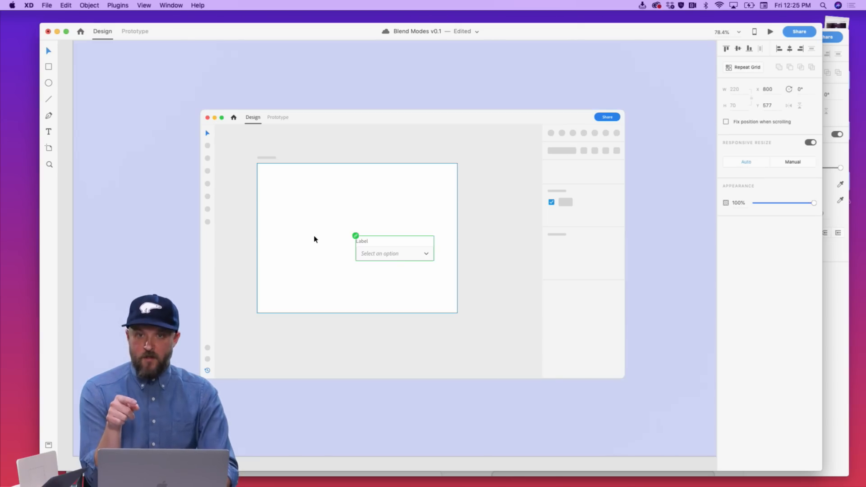
pyautogui.scroll(4, 361, 243)
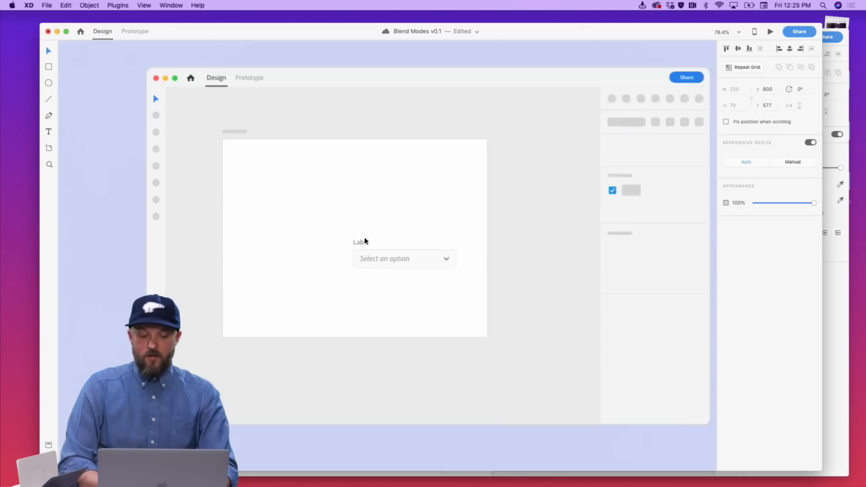
pyautogui.press('super+grave')
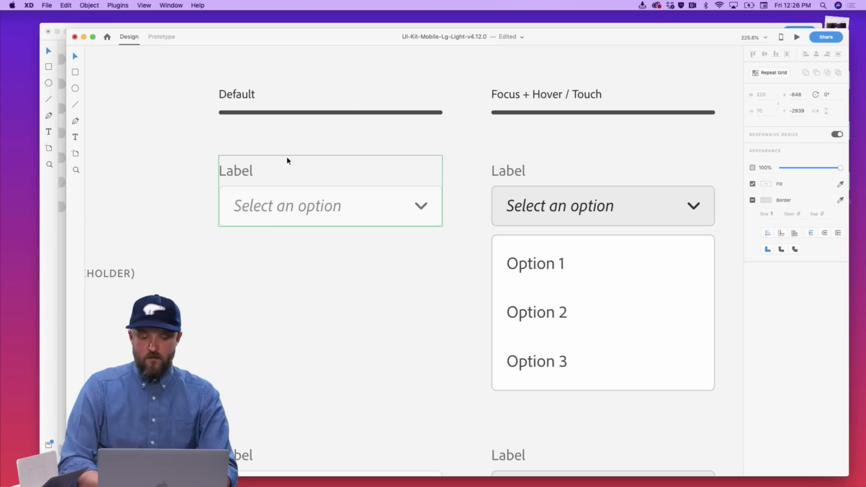
# Leave the UI kit document and reopen the recent document Blend Modes v0.1
pyautogui.scroll(-3, 395, 212)
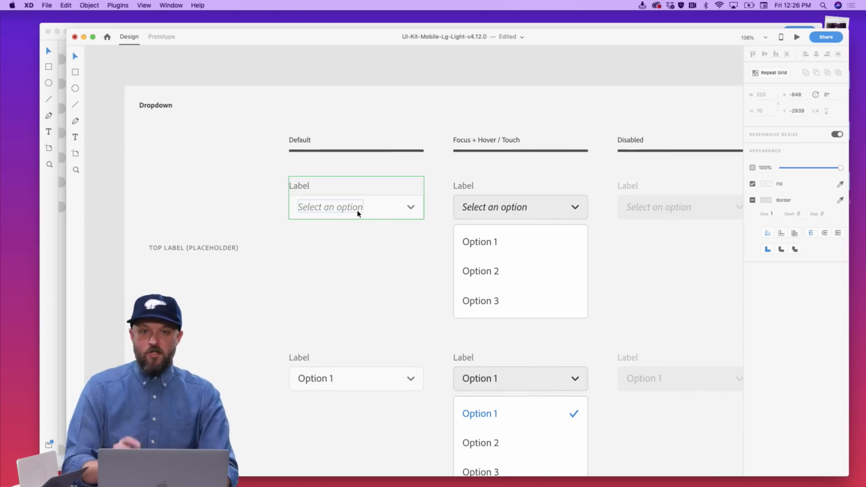
pyautogui.press('super+grave')
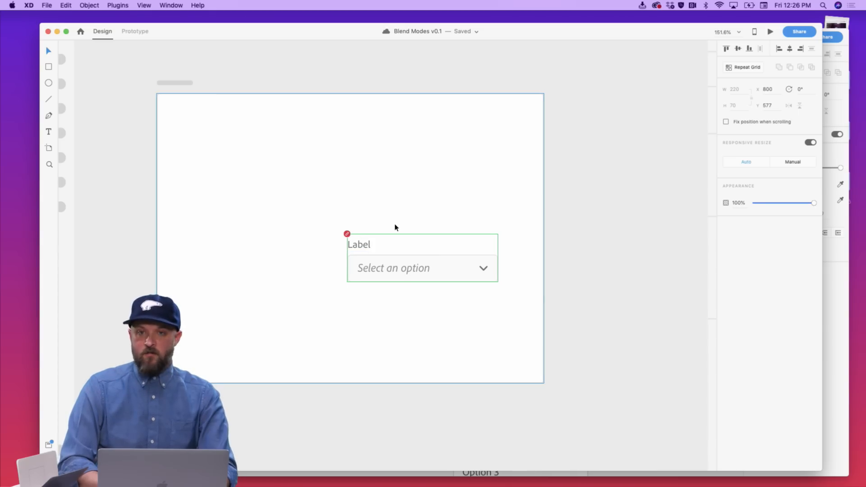
pyautogui.press('super+grave')
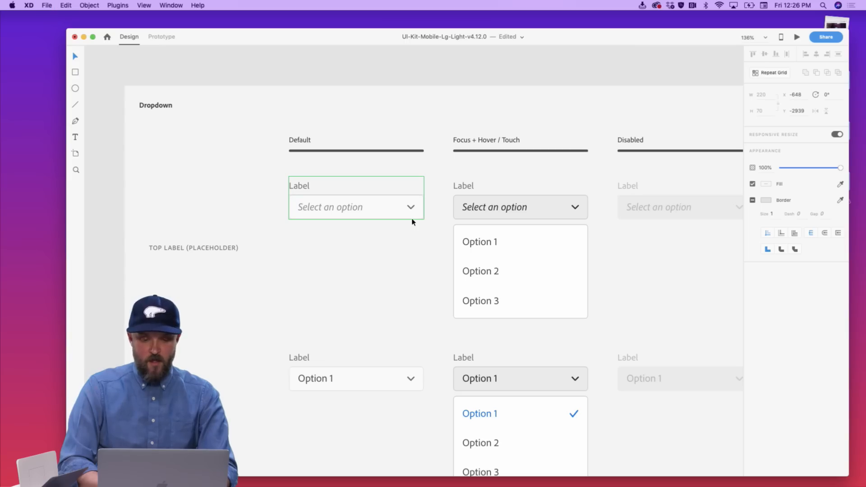
pyautogui.click(46, 5)
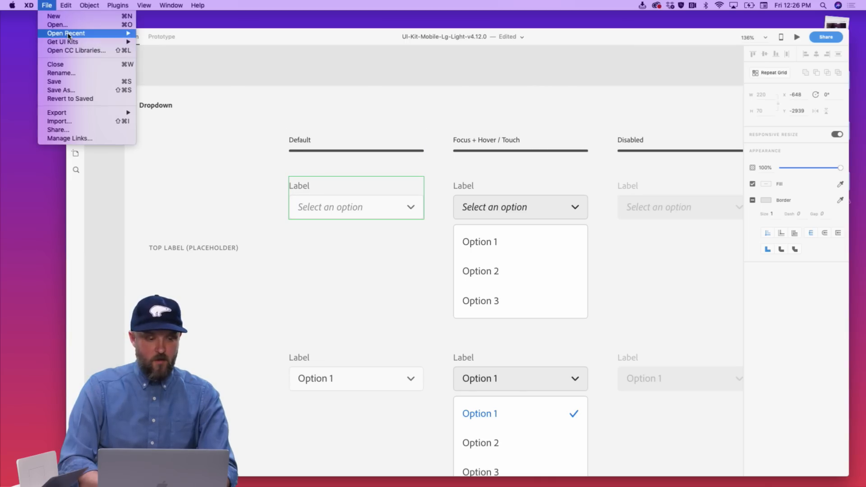
pyautogui.moveTo(70, 36)
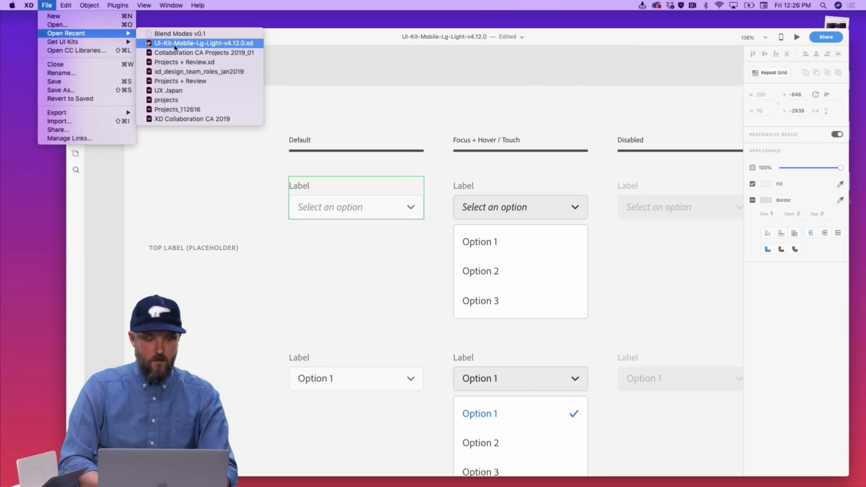
pyautogui.click(180, 34)
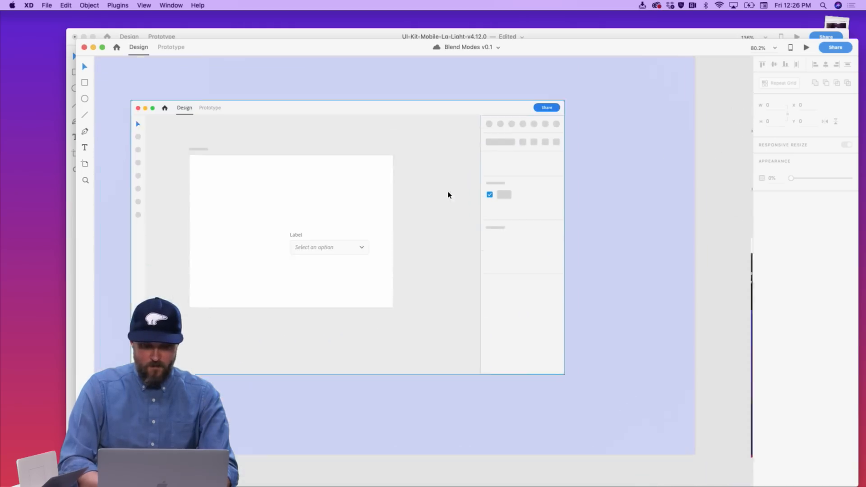
# Move the pasted dropdown component off the mockup's canvas onto the empty area beside the app window mockup
pyautogui.click(348, 242)
pyautogui.scroll(3, 410, 257)
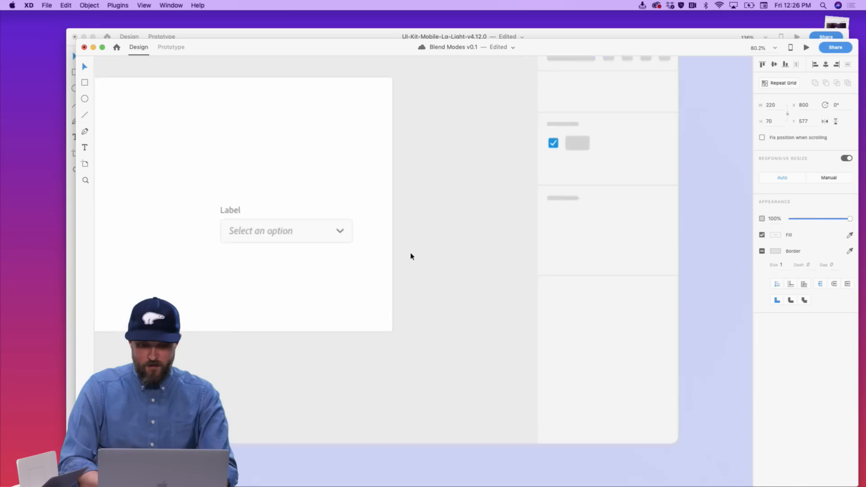
pyautogui.scroll(-3, 296, 250)
pyautogui.moveTo(286, 235); pyautogui.dragTo(653, 161)
pyautogui.click(625, 123)
pyautogui.hscroll(-3, 628, 123)
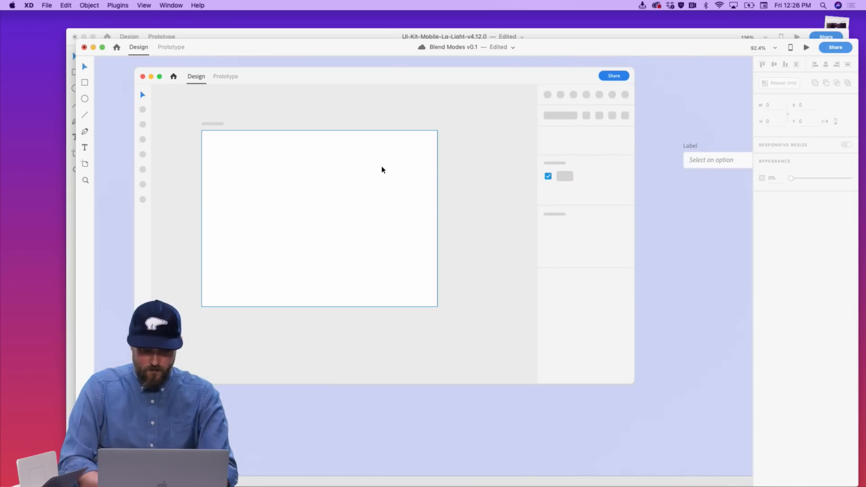
pyautogui.press('r')
pyautogui.moveTo(251, 173); pyautogui.dragTo(387, 260)
pyautogui.press('BackSpace')
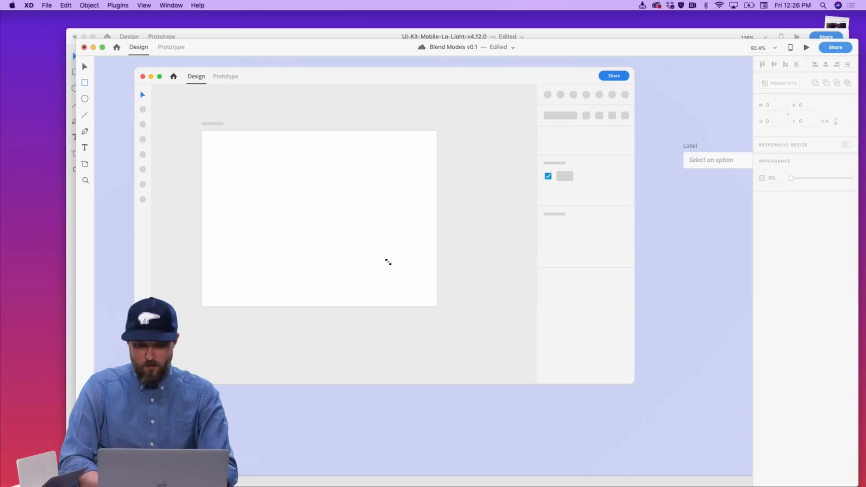
# Open the Creative Cloud libraries and switch to the Fashion library
pyautogui.click(46, 5)
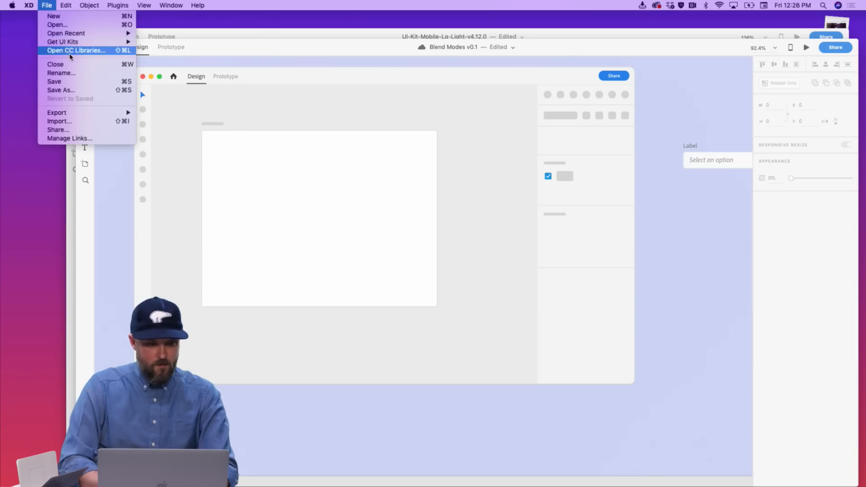
pyautogui.moveTo(178, 5)
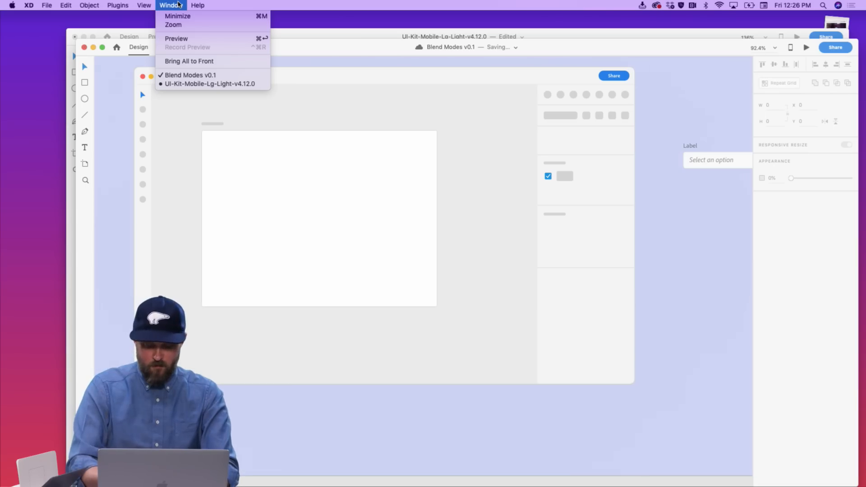
pyautogui.moveTo(40, 6)
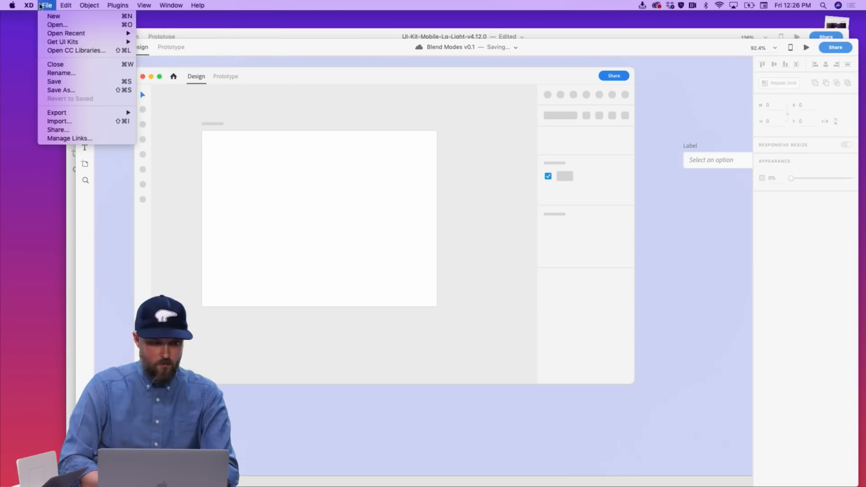
pyautogui.click(72, 50)
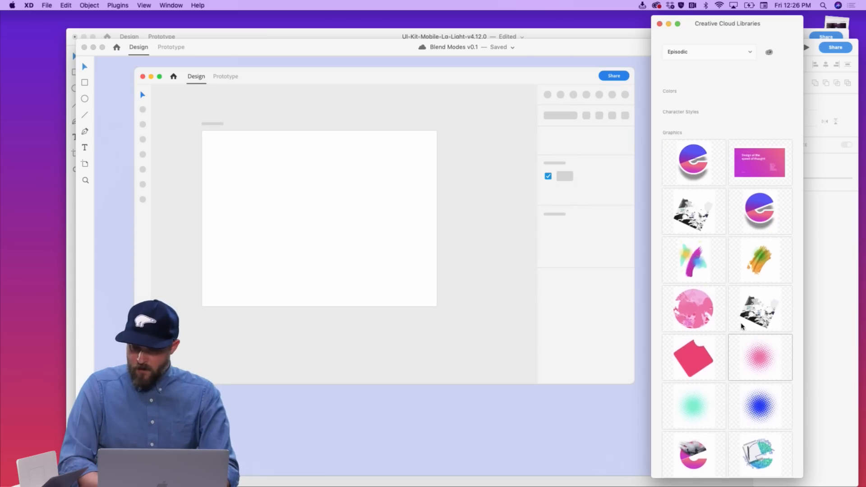
pyautogui.click(745, 51)
pyautogui.click(732, 63)
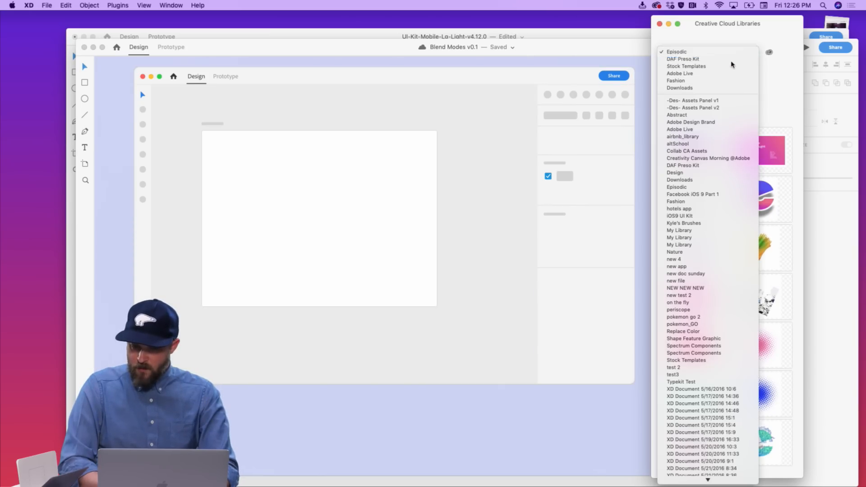
pyautogui.click(732, 52)
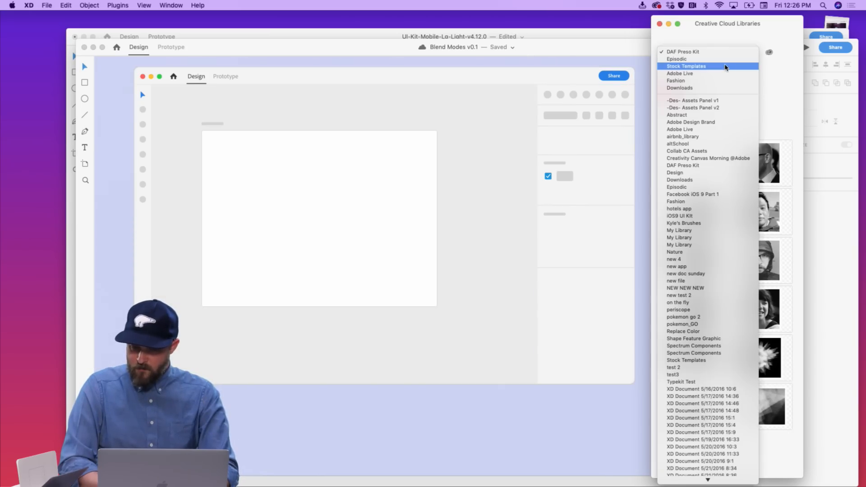
pyautogui.click(727, 66)
pyautogui.click(727, 53)
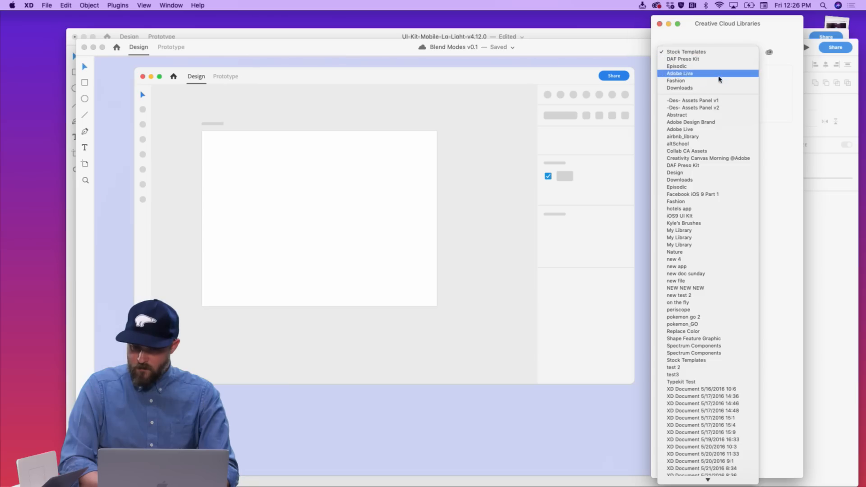
pyautogui.click(719, 81)
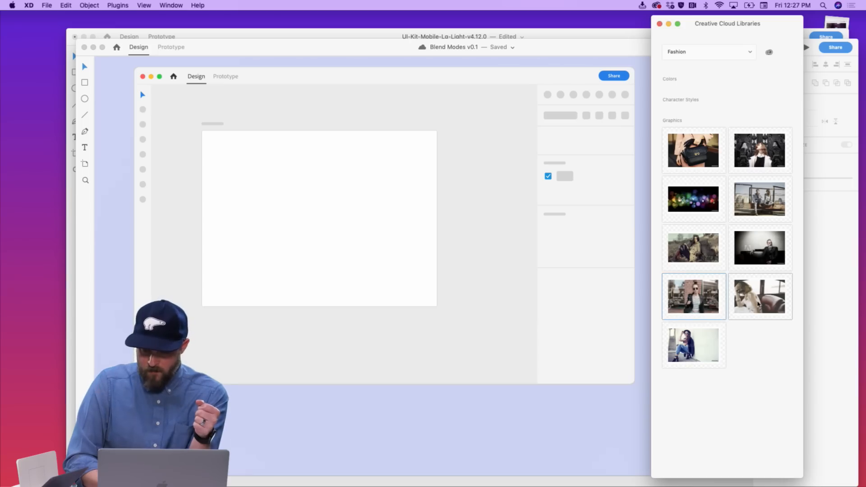
# Place the library photo of the woman in a car with a red leather seat to fill the mockup's white canvas
pyautogui.moveTo(767, 300); pyautogui.dragTo(331, 239)
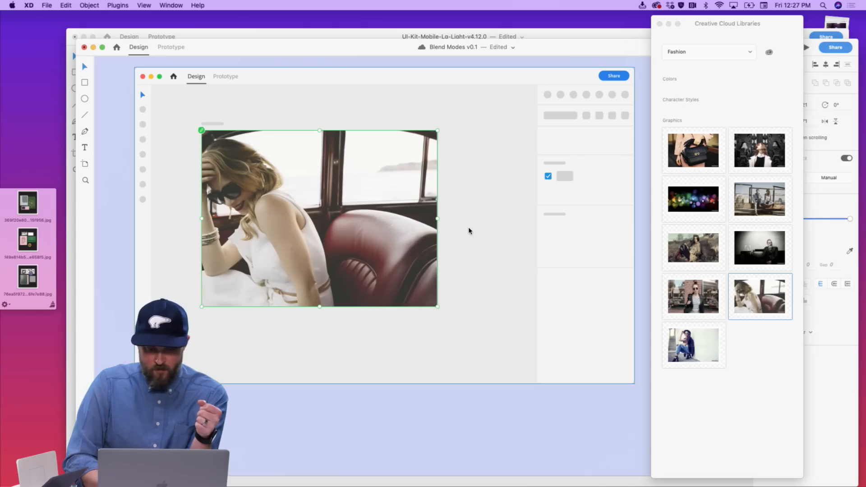
pyautogui.click(432, 417)
pyautogui.hscroll(-1, 432, 417)
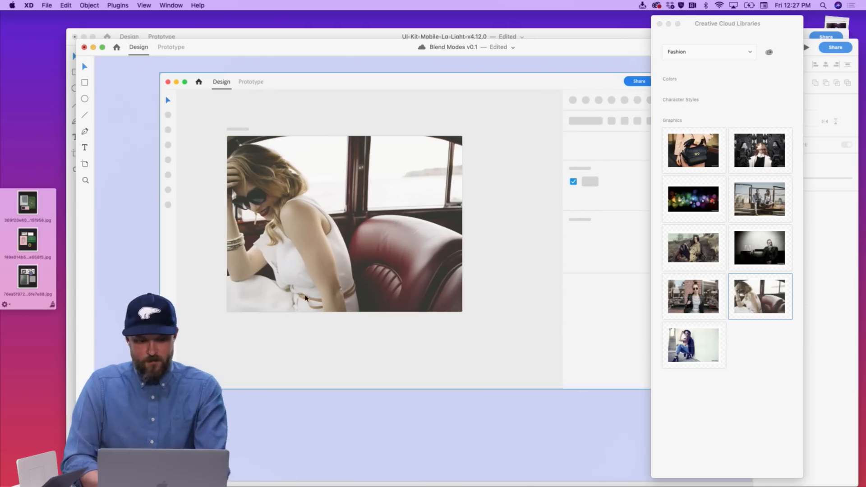
# Draw a 566 × 424 rectangle covering the whole photo and close the Creative Cloud libraries window
pyautogui.press('r')
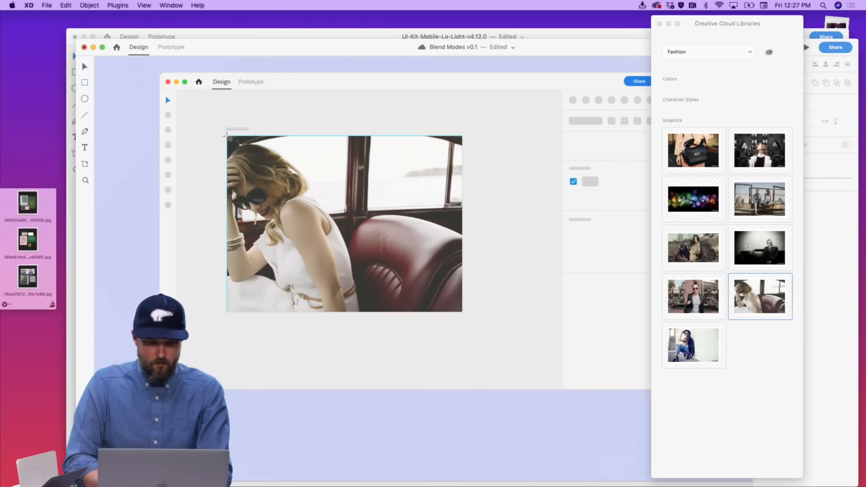
pyautogui.moveTo(227, 137); pyautogui.dragTo(463, 311)
pyautogui.moveTo(703, 28); pyautogui.dragTo(704, 36)
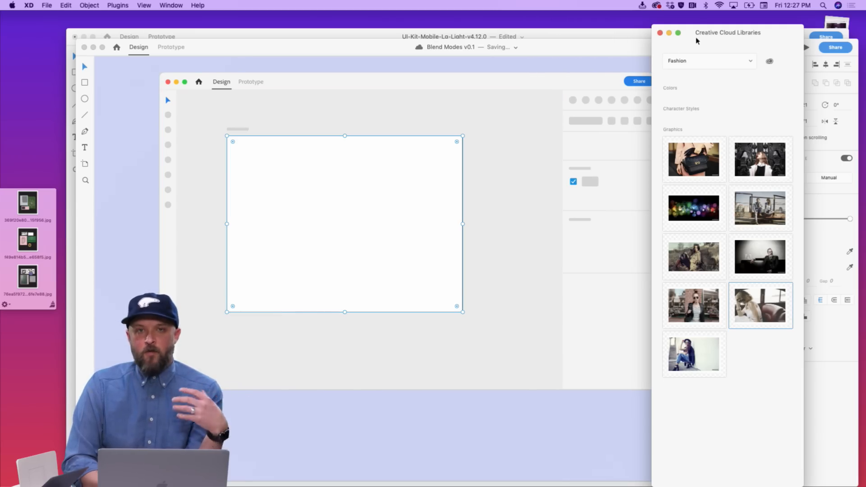
pyautogui.moveTo(564, 53); pyautogui.dragTo(545, 43)
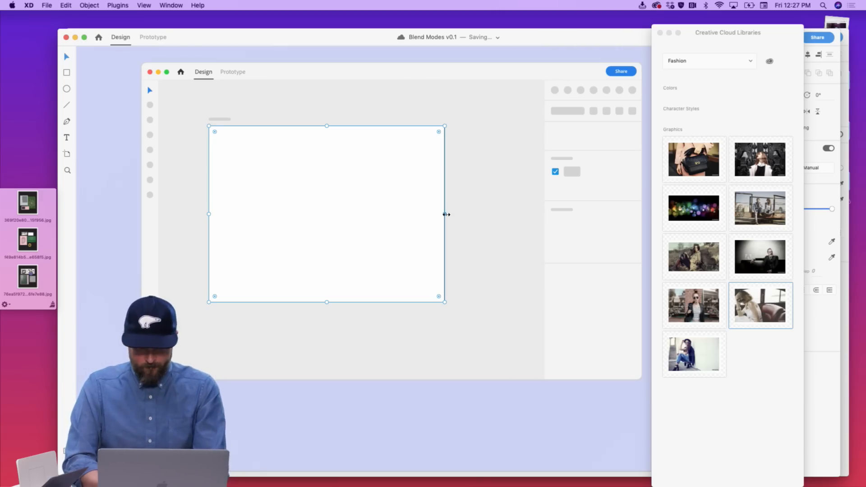
pyautogui.moveTo(446, 215)
pyautogui.mouseDown()
pyautogui.moveTo(457, 215)
pyautogui.moveTo(443, 215)
pyautogui.mouseUp()
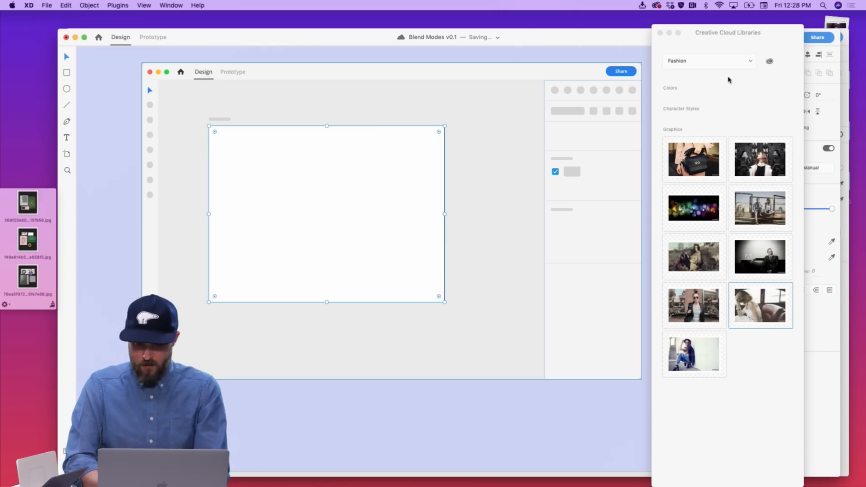
pyautogui.click(660, 32)
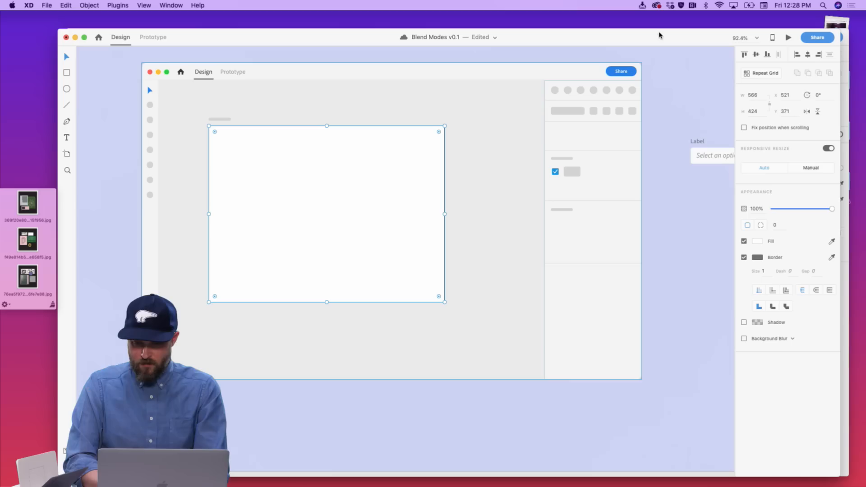
# Change the rectangle's fill to a linear gradient with the pink start colour #FF00CE
pyautogui.click(760, 241)
pyautogui.click(675, 189)
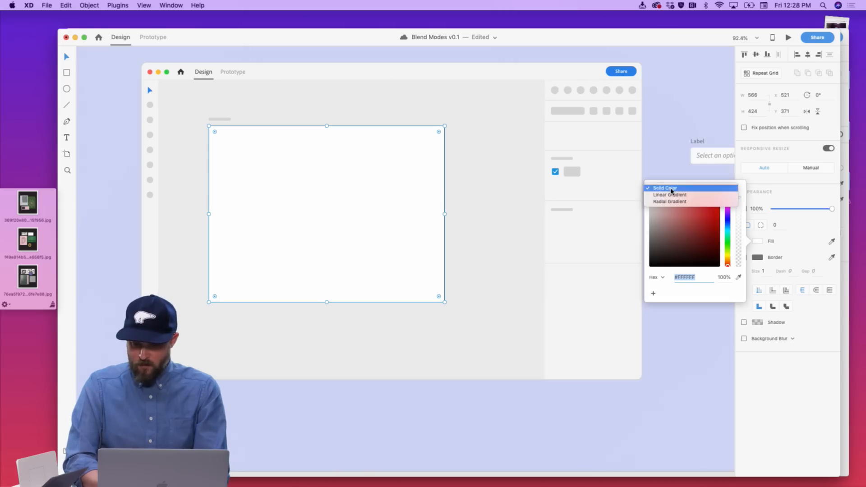
pyautogui.click(673, 194)
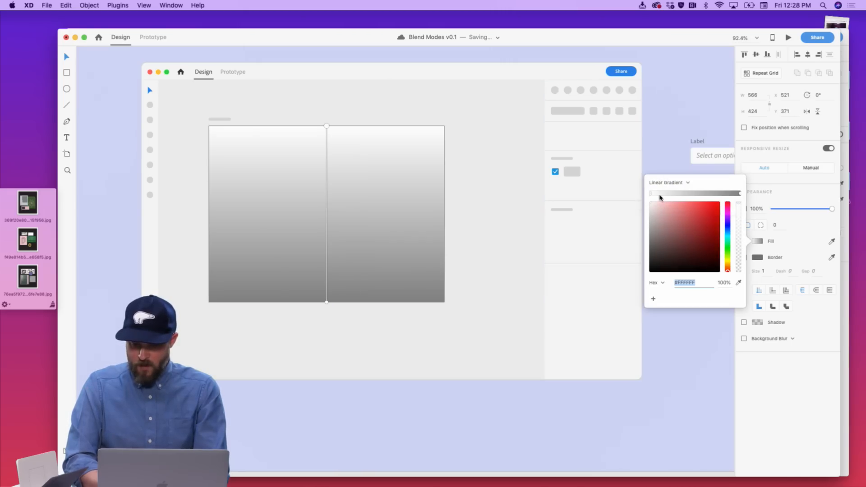
pyautogui.click(703, 225)
pyautogui.click(727, 220)
pyautogui.moveTo(727, 219)
pyautogui.mouseDown()
pyautogui.moveTo(728, 211)
pyautogui.moveTo(711, 209)
pyautogui.moveTo(727, 195)
pyautogui.mouseUp()
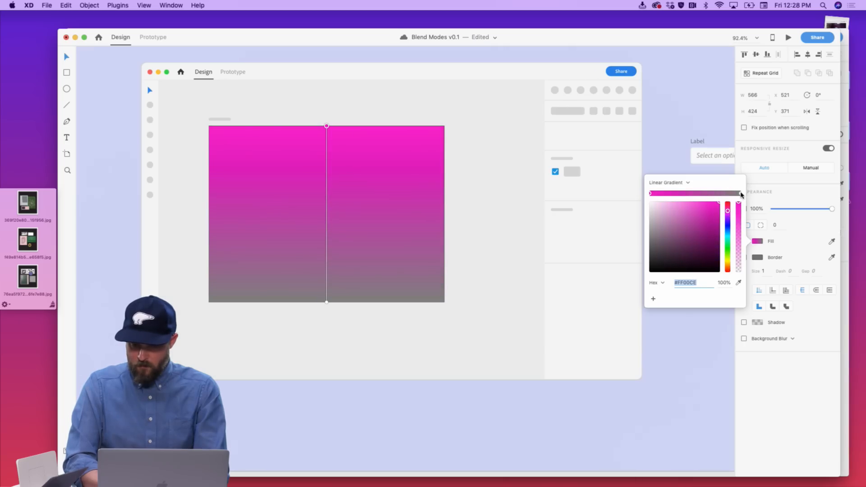
# Set the gradient's end colour to purple #8900FF and run it diagonally from the upper-left area to the lower-right corner of the rectangle
pyautogui.click(740, 193)
pyautogui.moveTo(728, 225)
pyautogui.mouseDown()
pyautogui.moveTo(728, 238)
pyautogui.moveTo(727, 218)
pyautogui.mouseUp()
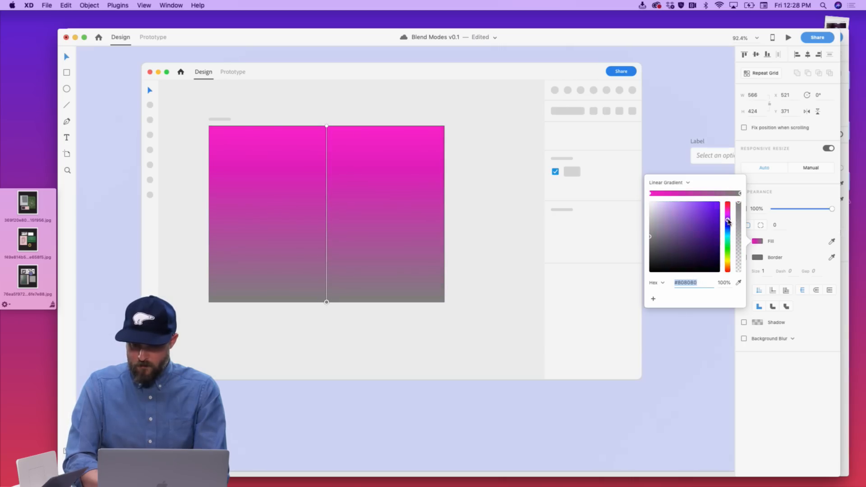
pyautogui.click(720, 202)
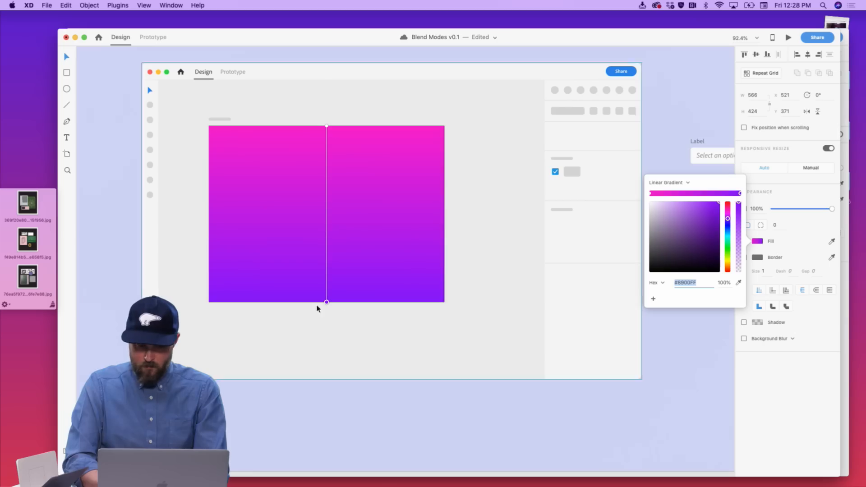
pyautogui.moveTo(326, 302); pyautogui.dragTo(443, 307)
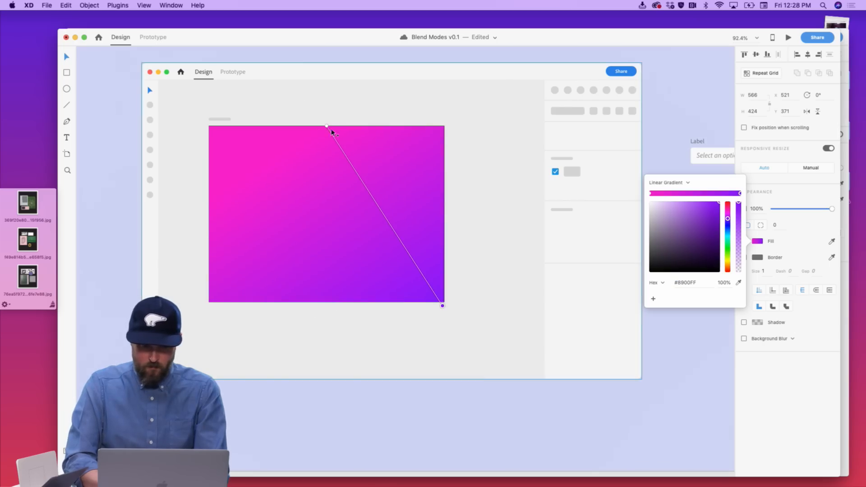
pyautogui.moveTo(327, 127); pyautogui.dragTo(250, 169)
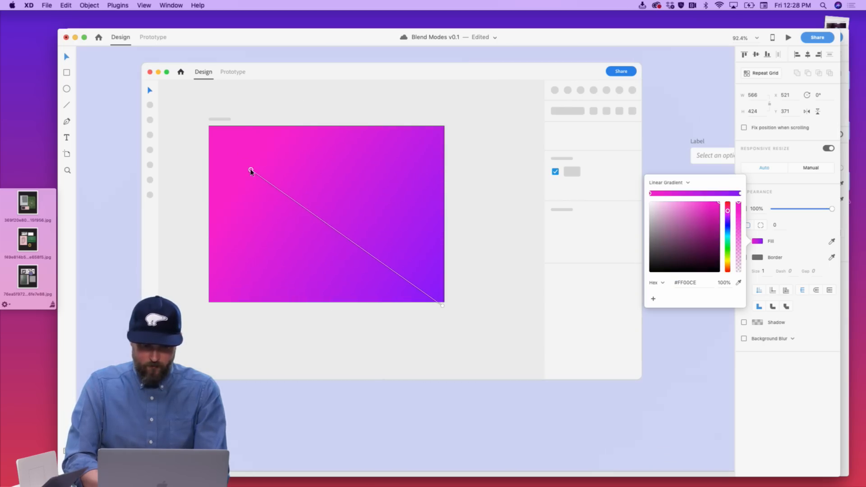
pyautogui.click(781, 199)
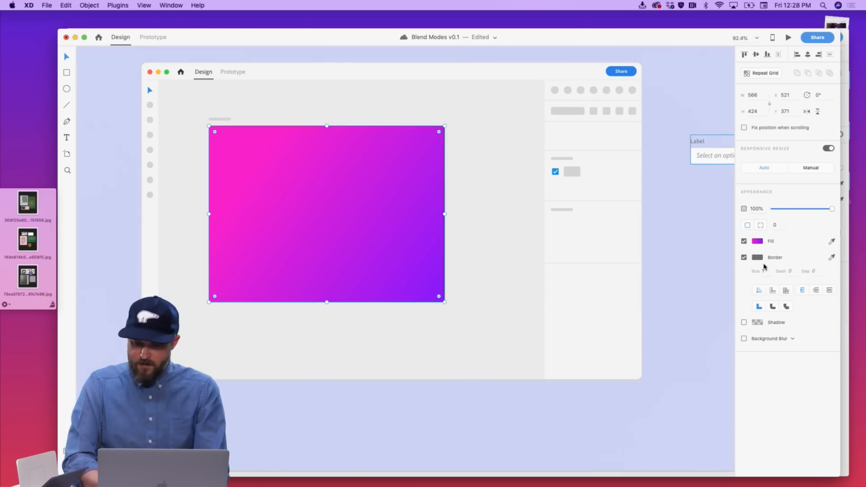
# Set the opacity of the gradient's pink start colour to 50%
pyautogui.click(759, 244)
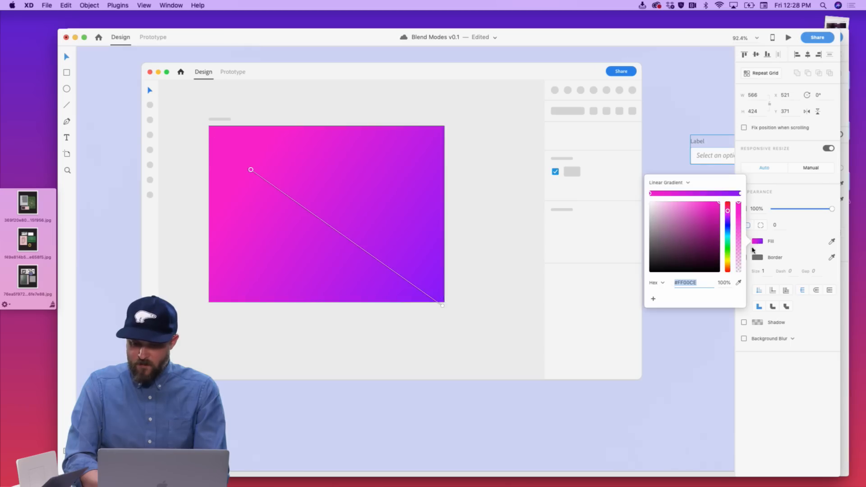
pyautogui.click(724, 283)
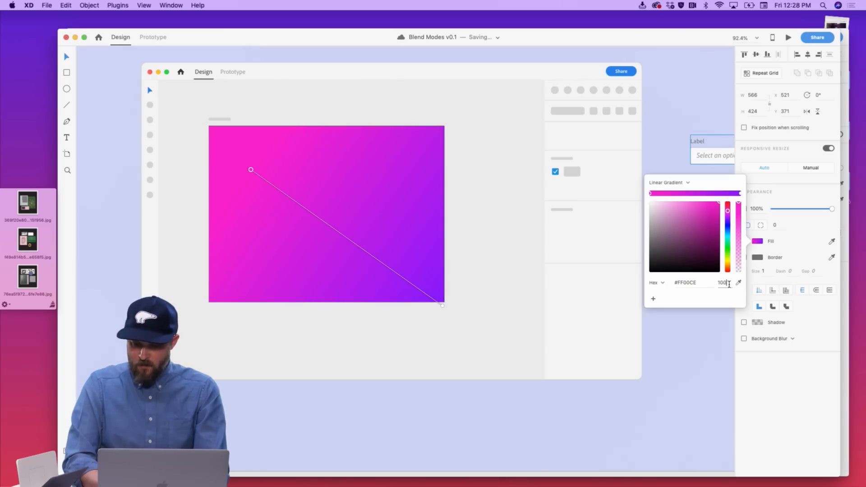
pyautogui.write('50')
pyautogui.press('Return')
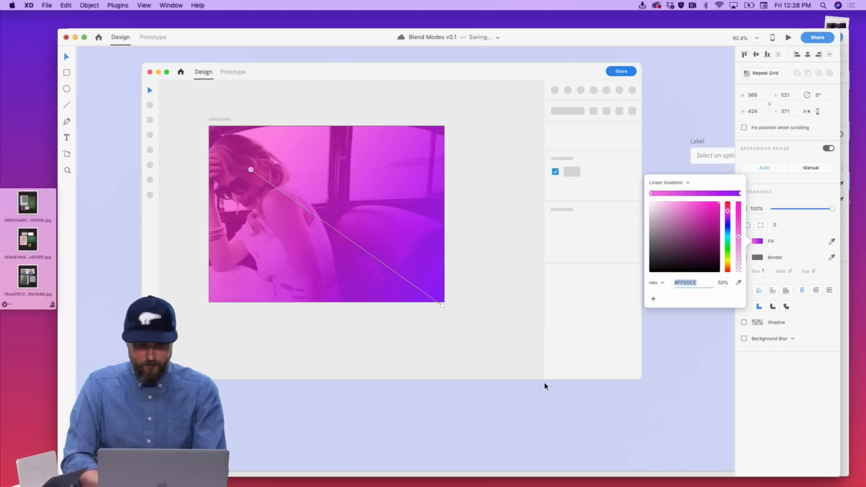
# Remove the border from the gradient rectangle covering the photo
pyautogui.click(570, 400)
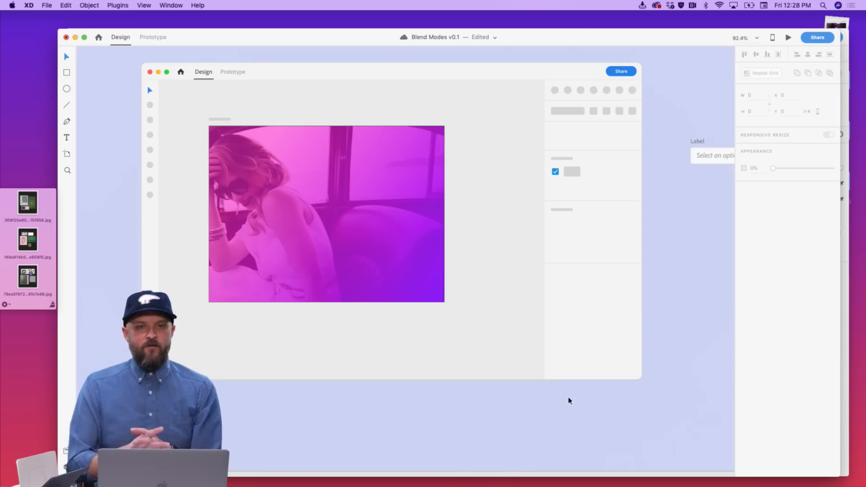
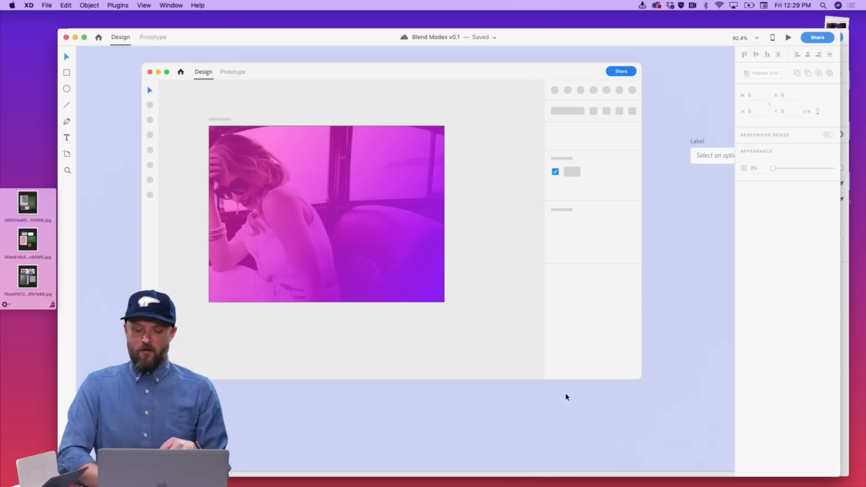
pyautogui.click(433, 248)
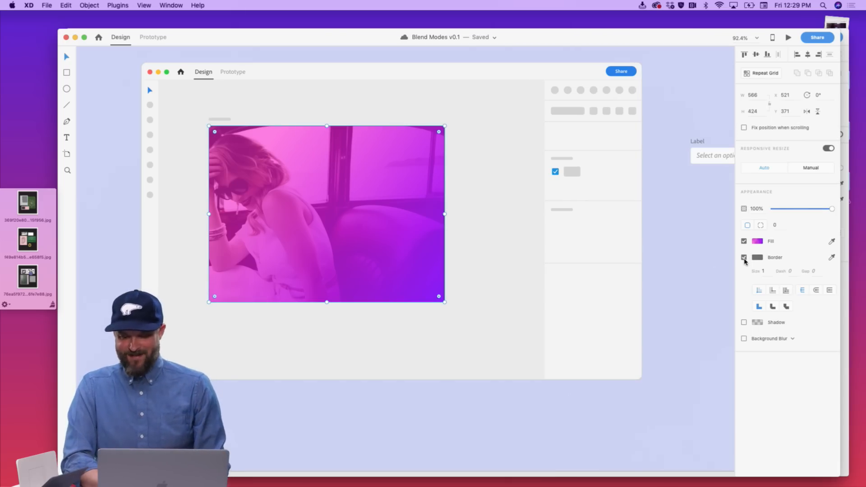
pyautogui.click(745, 261)
pyautogui.scroll(5, 494, 226)
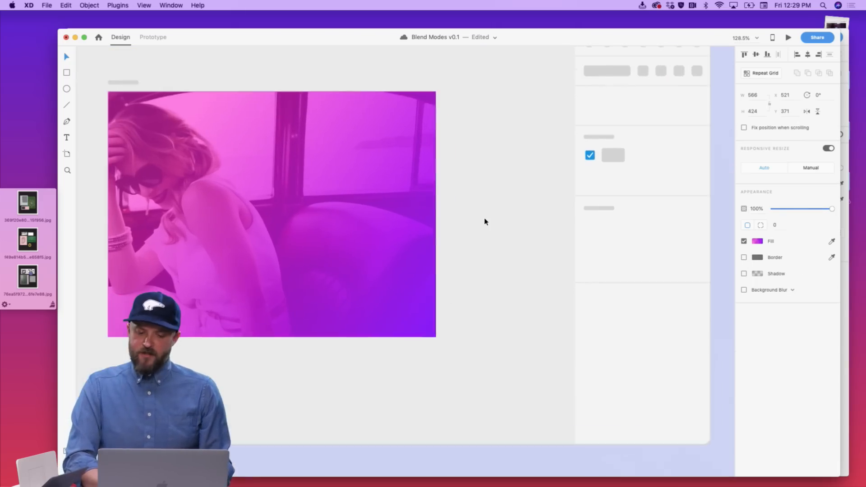
pyautogui.hscroll(-2, 485, 222)
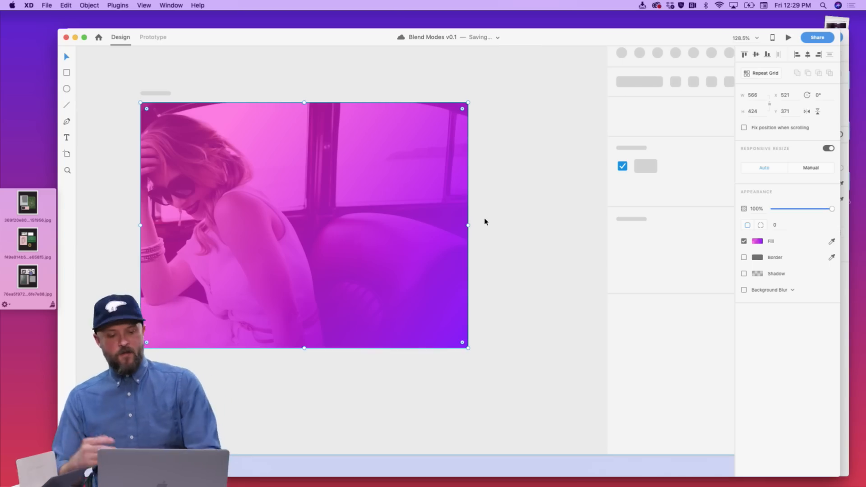
# Switch to Photoshop and create a new Web Most Common document of 1366 × 768 pixels with an artboard
pyautogui.hotkey('ctrl', 'Right')
pyautogui.moveTo(311, 463)
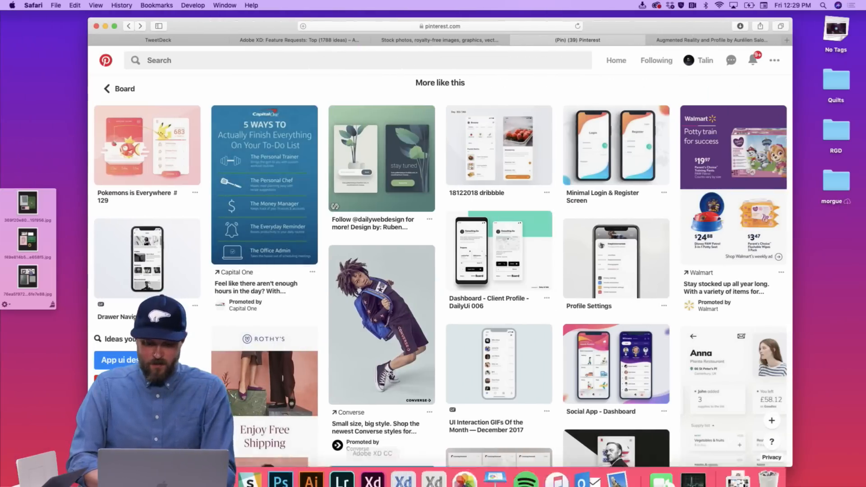
pyautogui.click(281, 467)
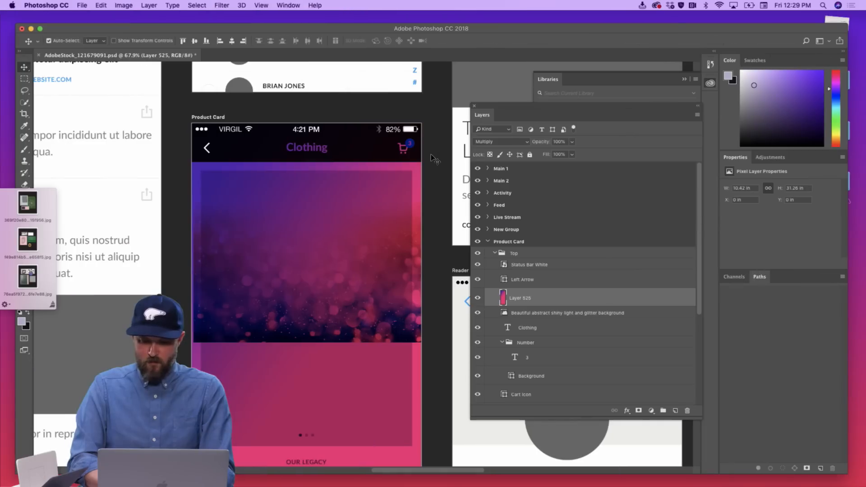
pyautogui.press('super+n')
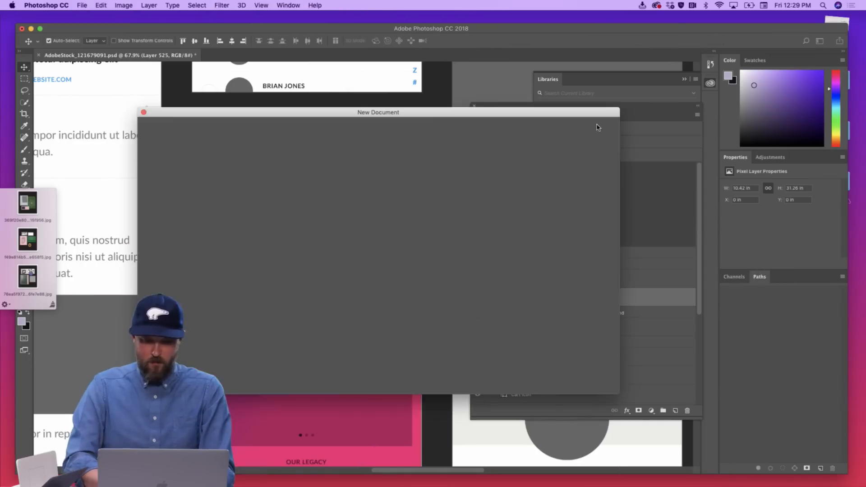
pyautogui.click(448, 130)
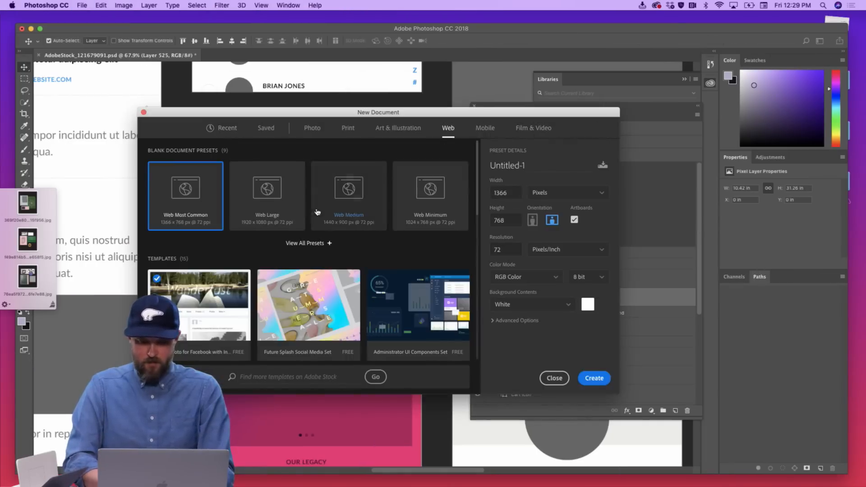
pyautogui.click(594, 378)
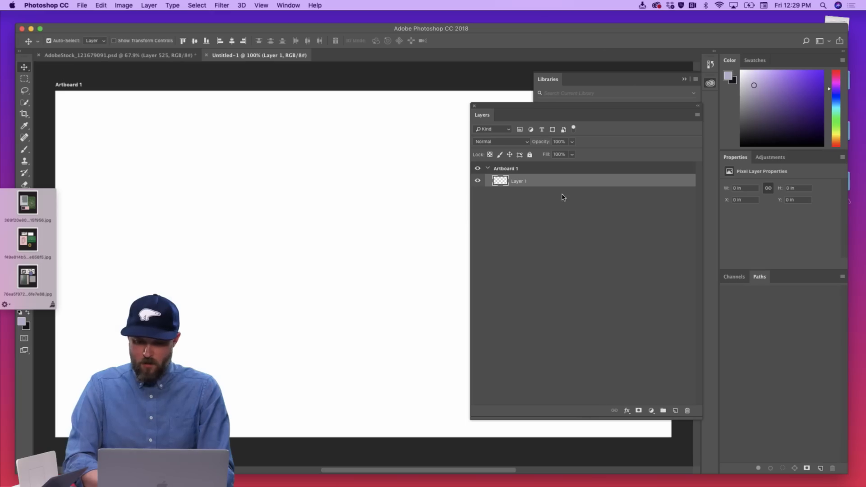
# Place the woman in vintage car photo from the Fashion library and align it with the artboard's upper-left corner
pyautogui.click(593, 75)
pyautogui.click(598, 108)
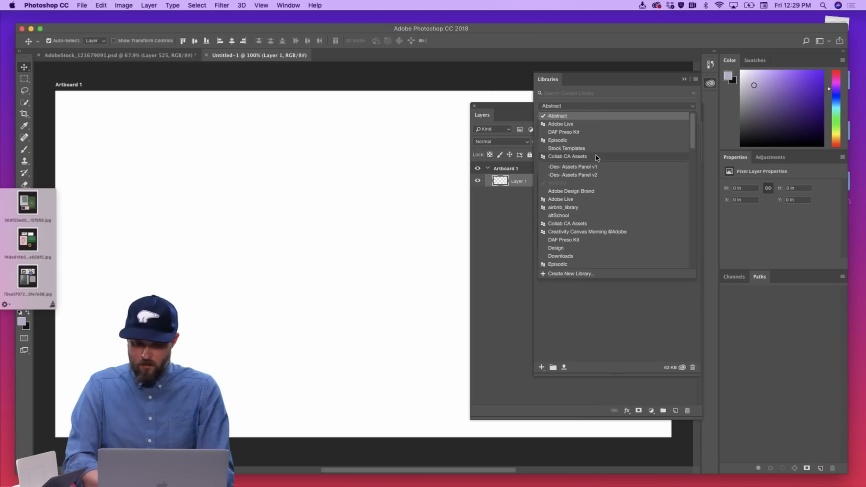
pyautogui.scroll(-3, 591, 180)
pyautogui.click(587, 248)
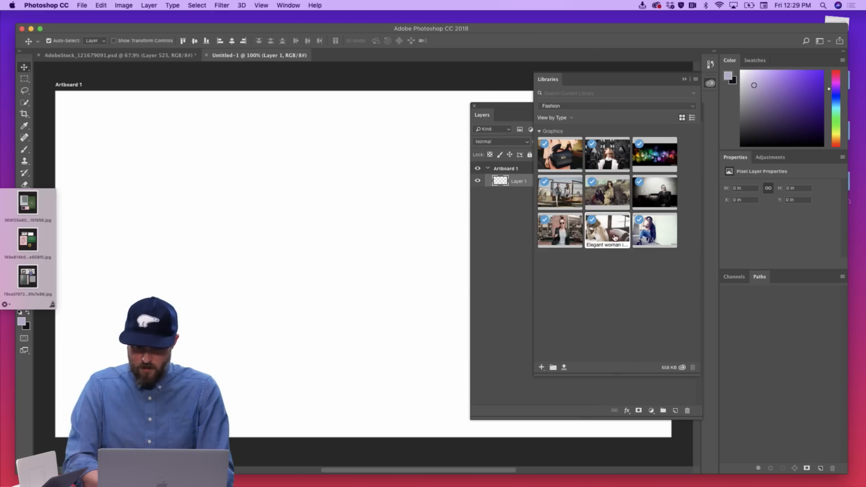
pyautogui.moveTo(608, 230); pyautogui.dragTo(355, 229)
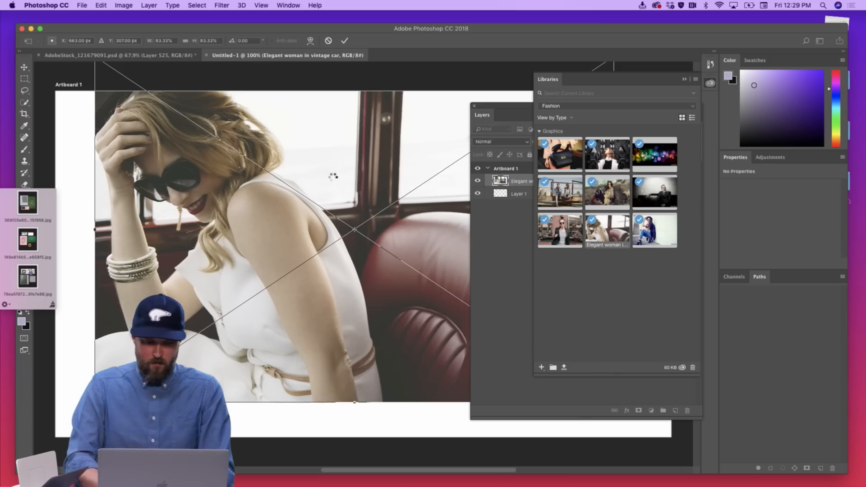
pyautogui.press('Return')
pyautogui.moveTo(331, 175); pyautogui.dragTo(294, 213)
# Collapse the Libraries panel, move the Layers panel aside and deselect the photo layer
pyautogui.click(684, 78)
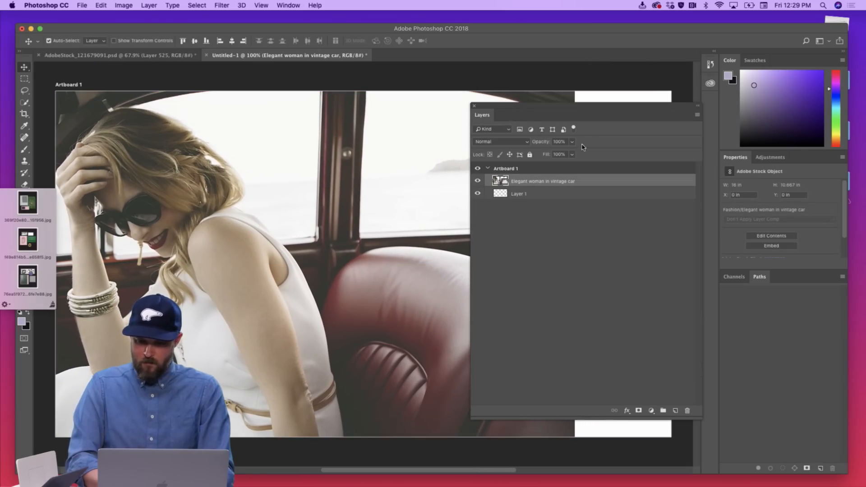
pyautogui.moveTo(689, 110); pyautogui.dragTo(740, 110)
pyautogui.click(569, 88)
pyautogui.press('super+minus')
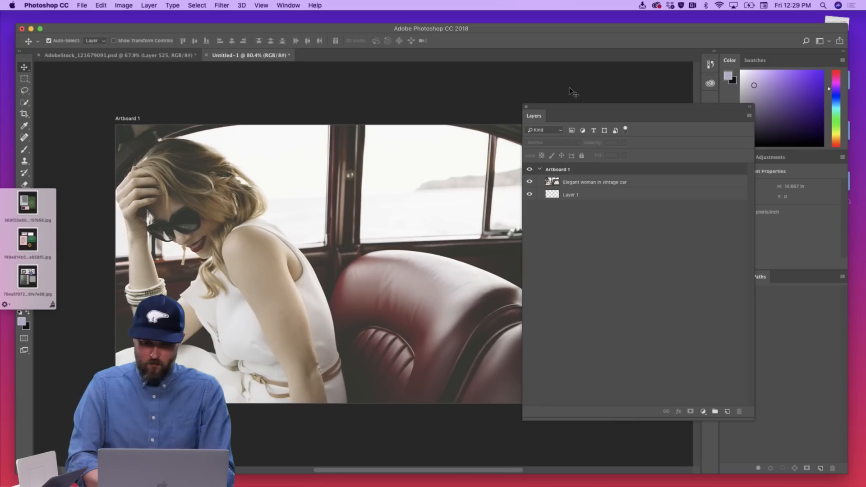
pyautogui.click(526, 108)
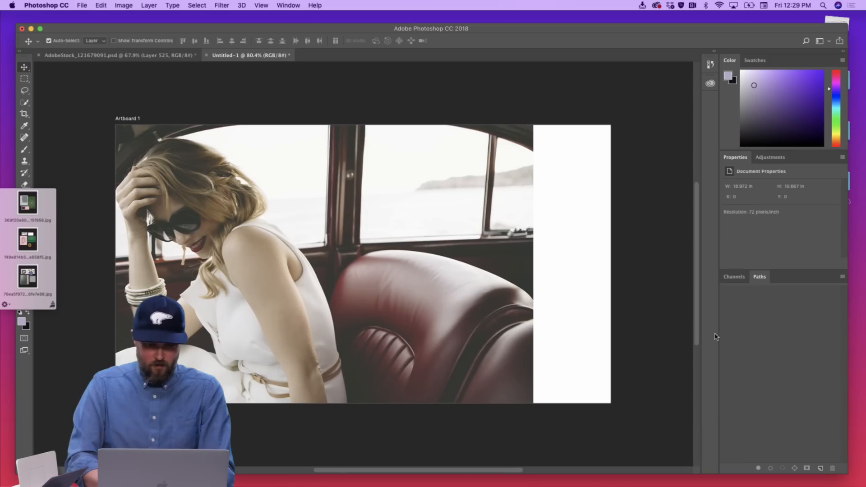
pyautogui.click(284, 5)
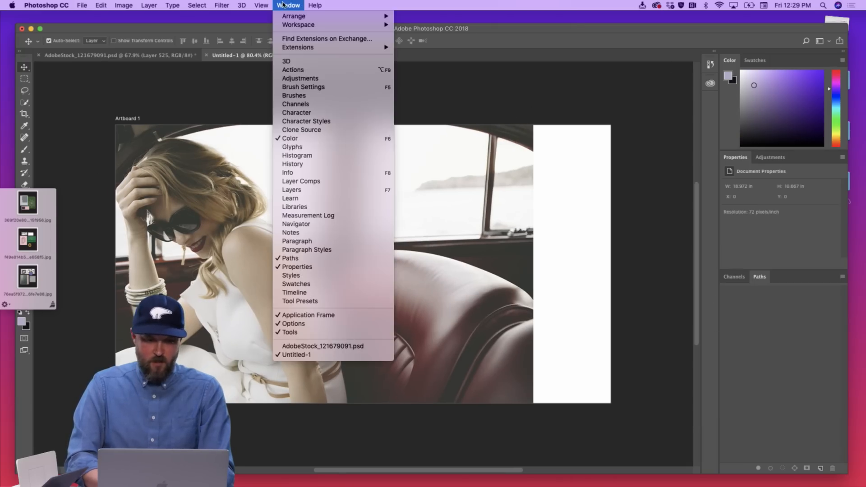
pyautogui.click(298, 191)
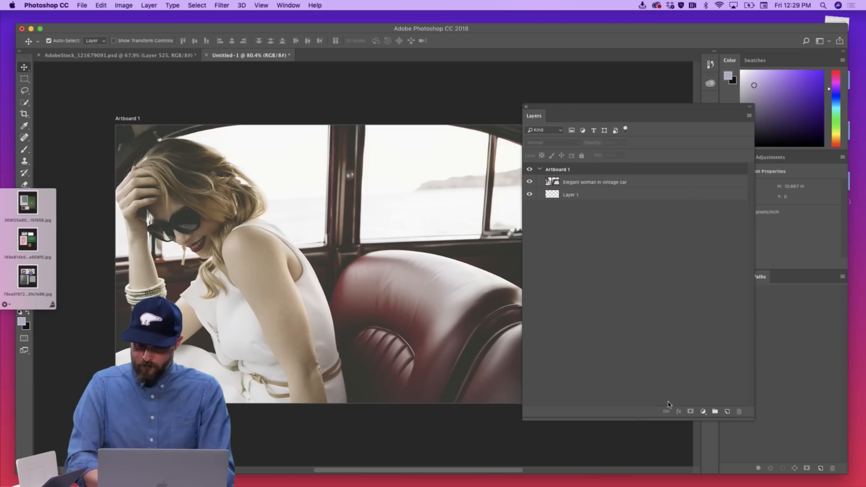
# Add a new layer above the photo and fill it with a purple-to-pink linear gradient running diagonally from upper left to lower right
pyautogui.click(728, 412)
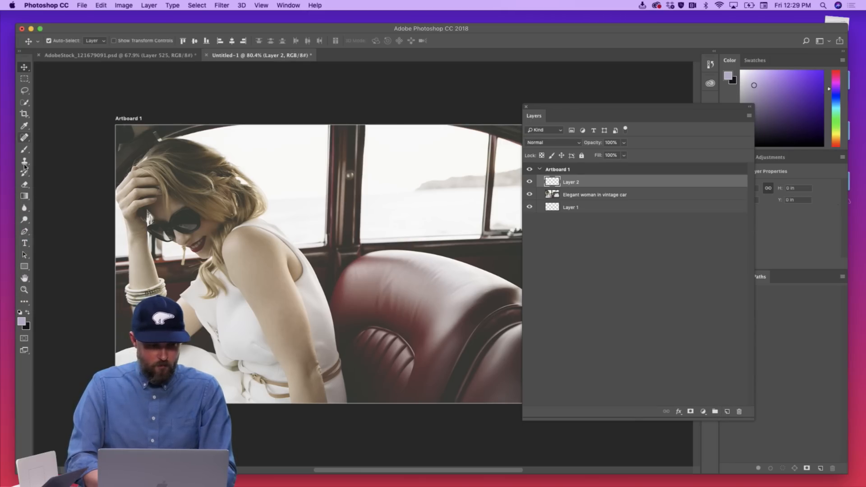
pyautogui.click(24, 197)
pyautogui.moveTo(178, 149); pyautogui.dragTo(571, 364)
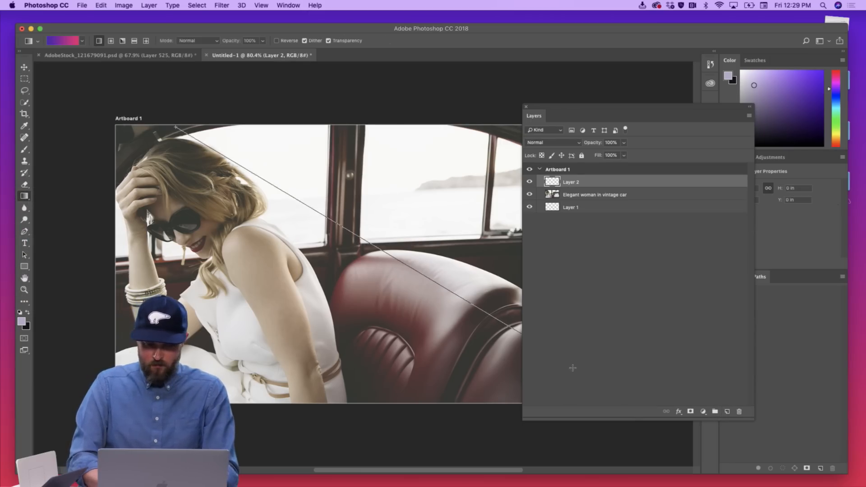
# Set the gradient layer's blend mode to Multiply
pyautogui.click(557, 142)
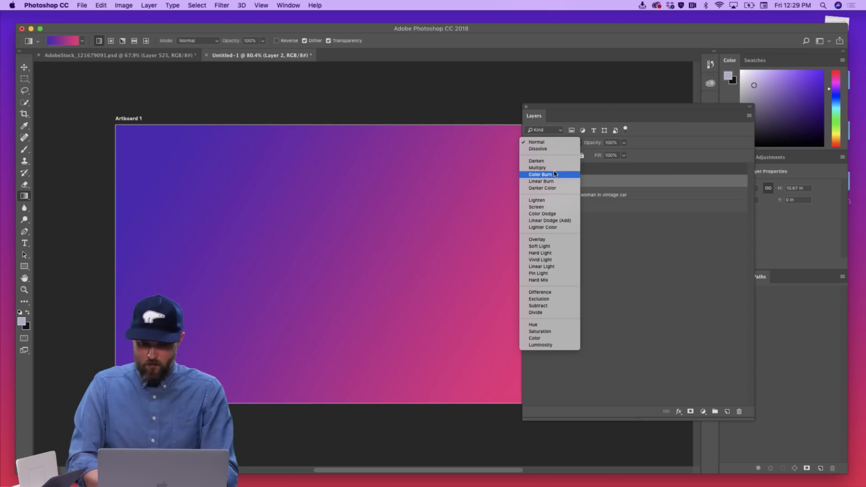
pyautogui.click(555, 170)
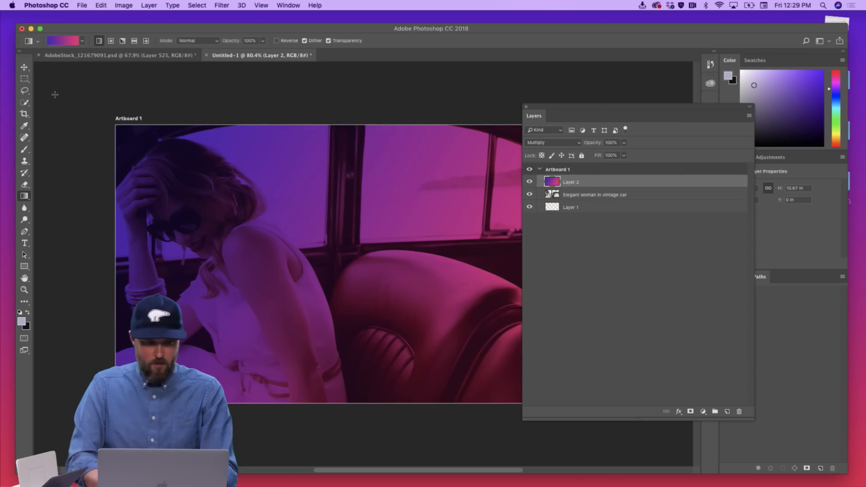
pyautogui.click(25, 67)
pyautogui.scroll(5, 271, 223)
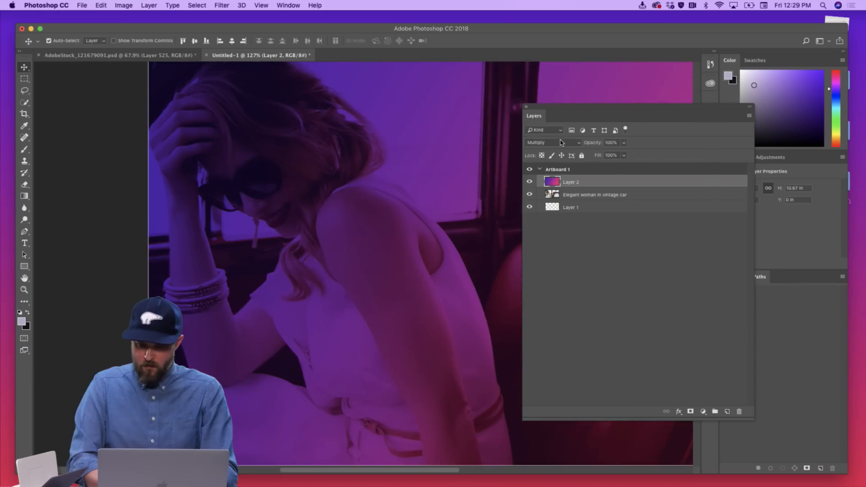
# Set the gradient layer's blend mode to Screen
pyautogui.click(562, 143)
pyautogui.click(548, 181)
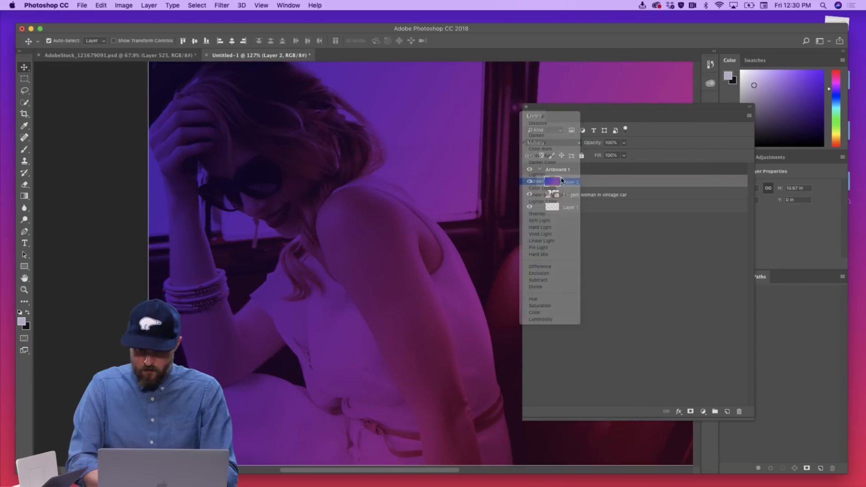
pyautogui.scroll(-1, 412, 198)
pyautogui.scroll(-2, 411, 199)
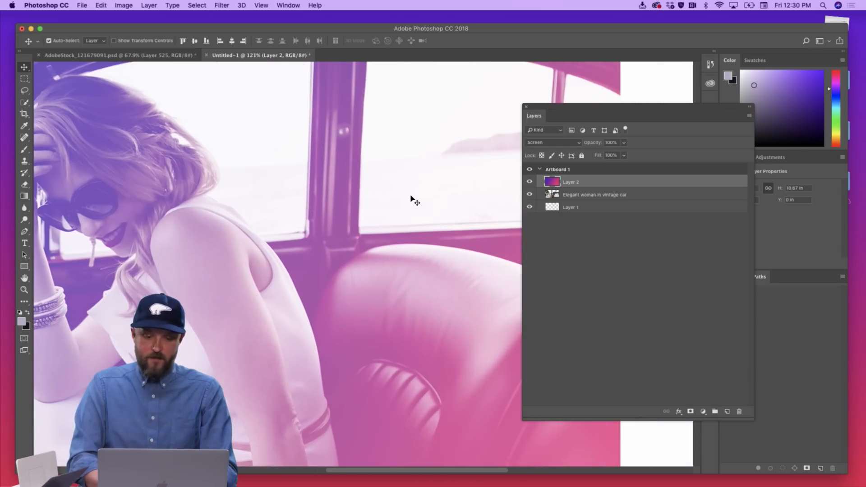
pyautogui.scroll(-1, 412, 199)
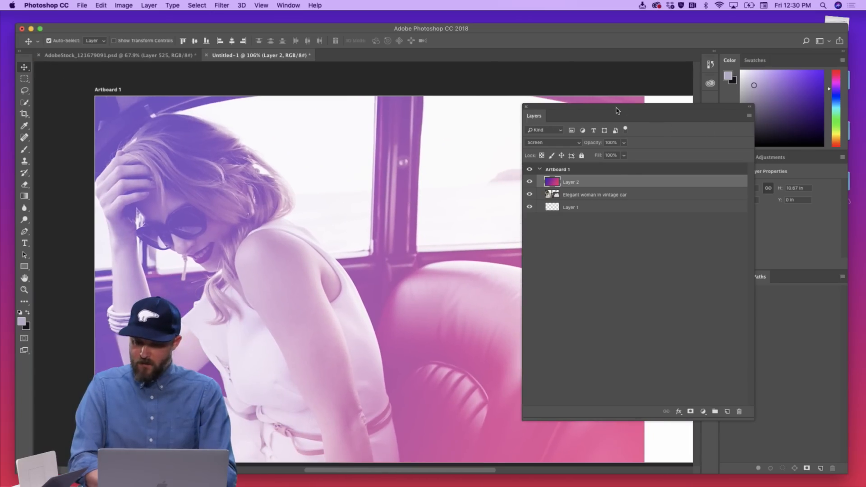
# Group the gradient layer with the photo layer and add the group to the Fashion library as a graphic
pyautogui.moveTo(558, 110); pyautogui.dragTo(448, 104)
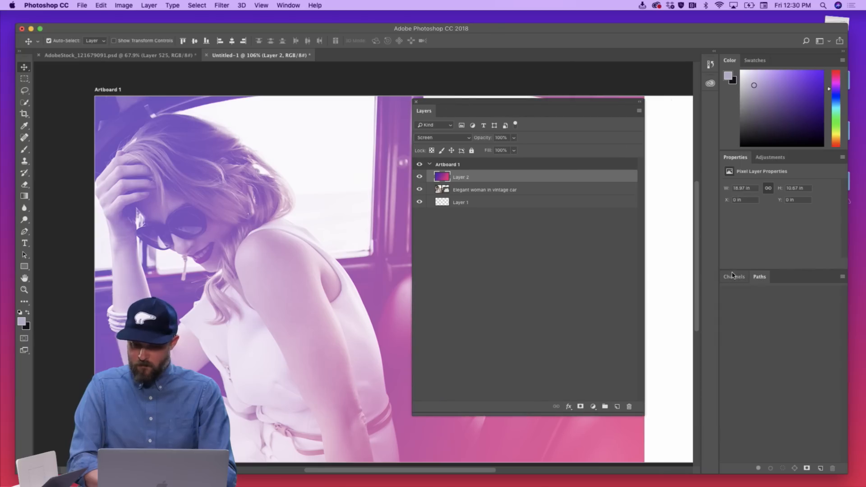
pyautogui.keyDown('shift'); pyautogui.click(476, 195); pyautogui.keyUp('shift')
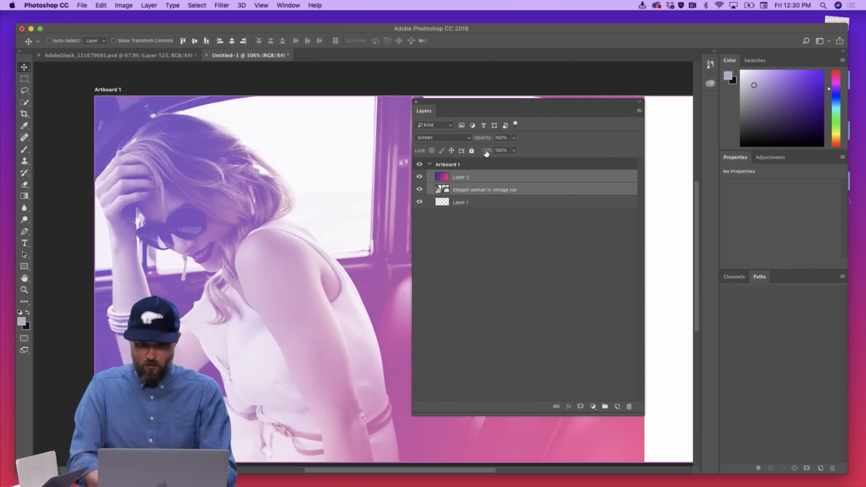
pyautogui.press('super+g')
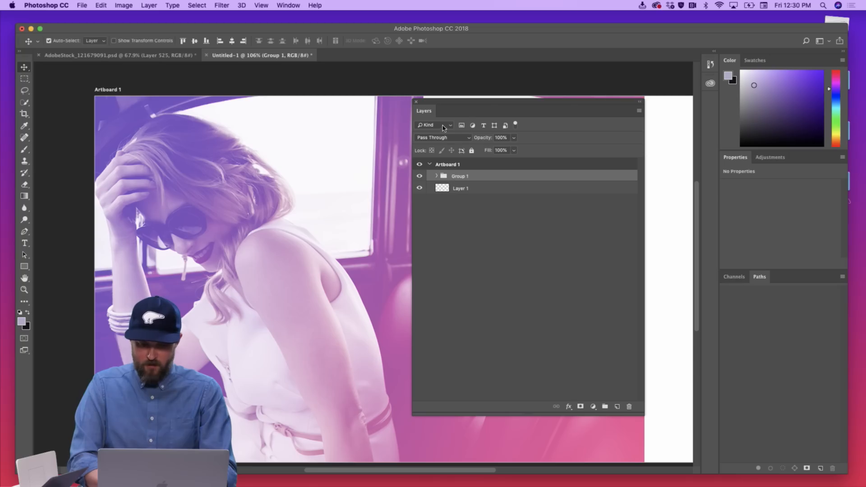
pyautogui.click(711, 83)
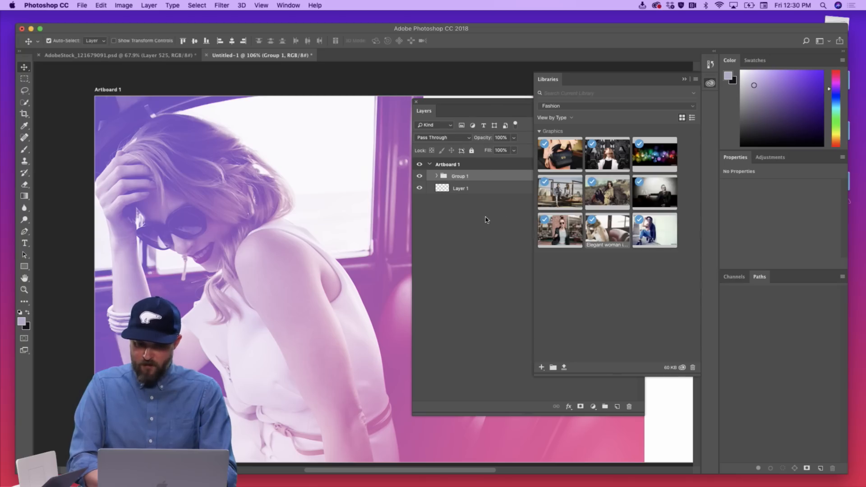
pyautogui.moveTo(454, 179); pyautogui.dragTo(672, 288)
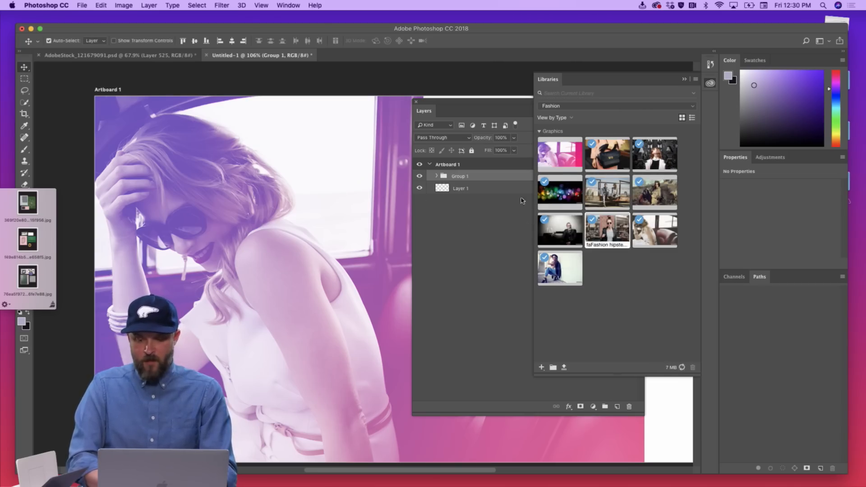
# Switch back to Adobe XD, move the gradient rectangle off the photo to about X 150, Y 620, and open the Creative Cloud libraries
pyautogui.hotkey('ctrl', 'Left')
pyautogui.hotkey('ctrl', 'Left')
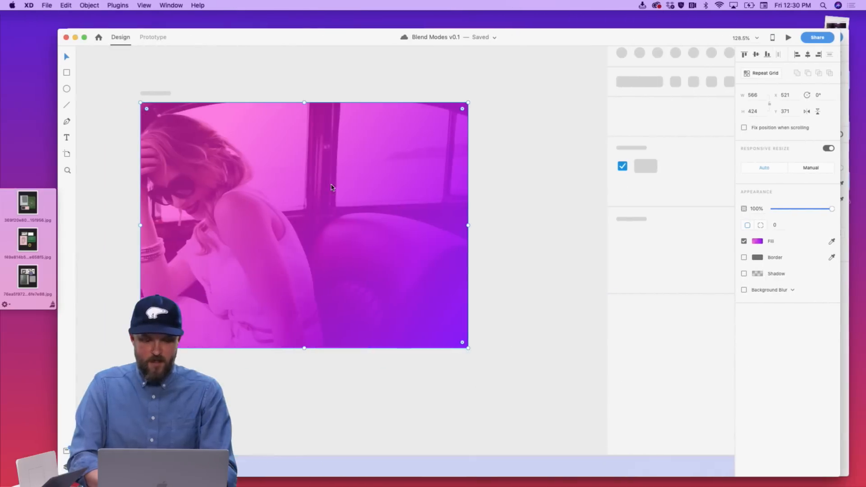
pyautogui.scroll(-3, 570, 160)
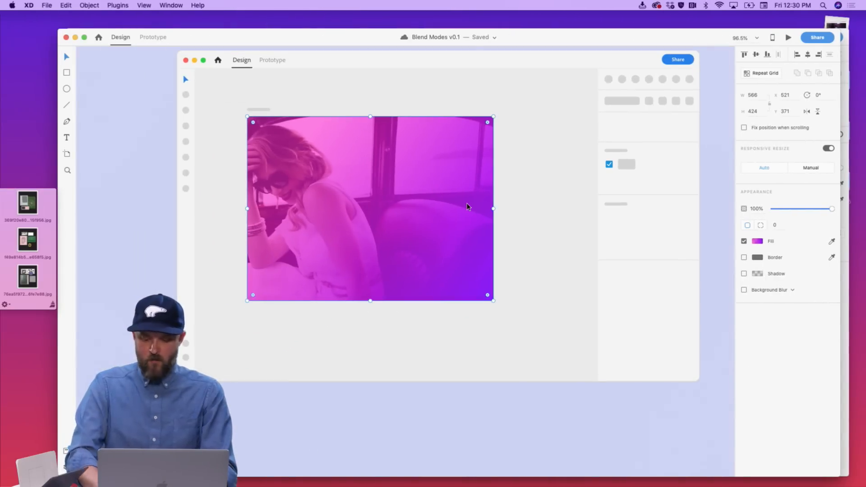
pyautogui.moveTo(468, 206); pyautogui.dragTo(305, 316)
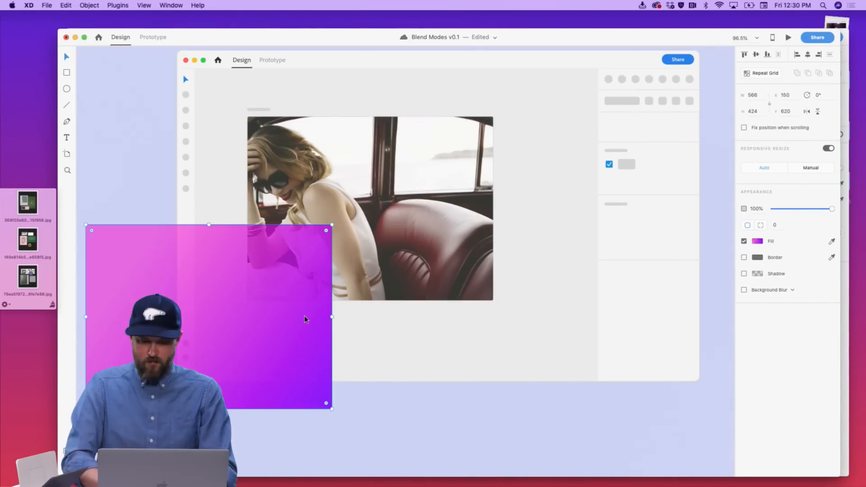
pyautogui.click(46, 5)
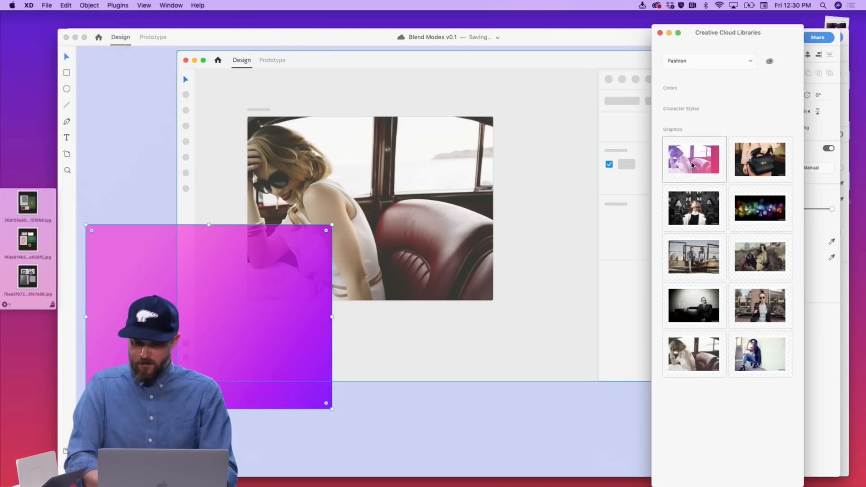
# Fill the photo frame in the app window mockup with the blended gradient photo from the Fashion library
pyautogui.moveTo(700, 161); pyautogui.dragTo(516, 259)
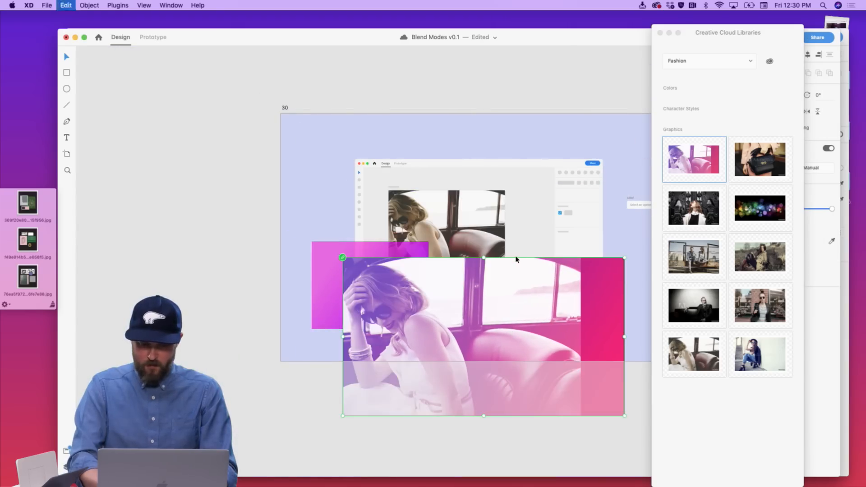
pyautogui.press('super+z')
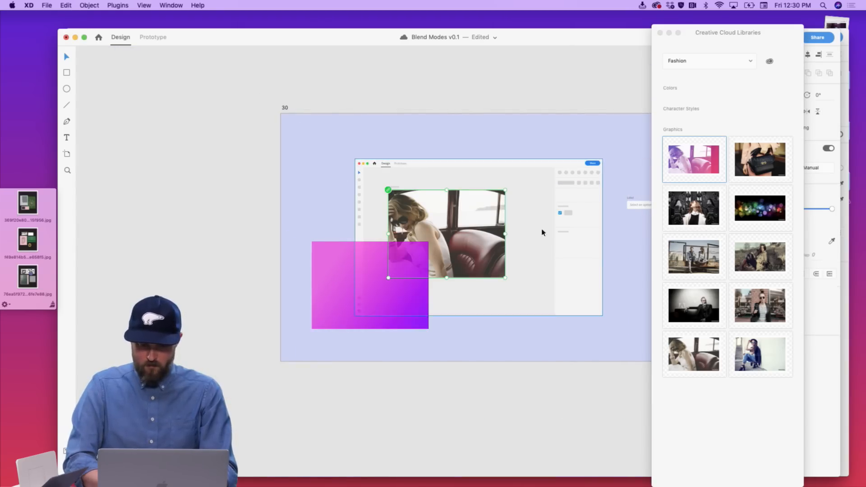
pyautogui.press('super+z')
pyautogui.press('super+shift+g')
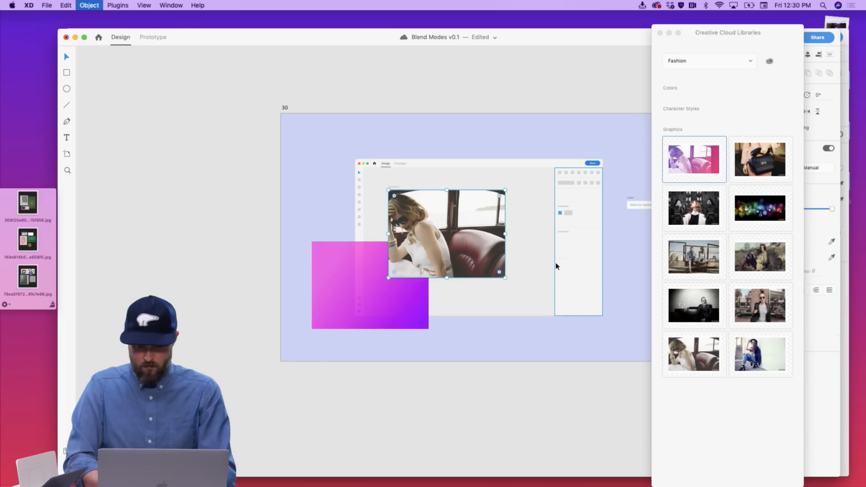
pyautogui.moveTo(673, 165); pyautogui.dragTo(450, 233)
pyautogui.click(495, 338)
pyautogui.doubleClick(449, 237)
pyautogui.click(512, 357)
# Bring the gradient rectangle to the front and align it exactly over the blended photo in the mockup
pyautogui.click(422, 318)
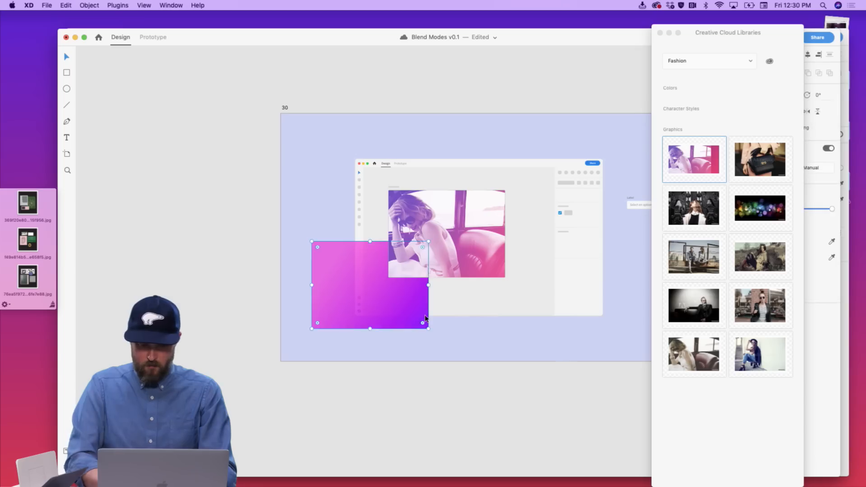
pyautogui.press('super+x')
pyautogui.hscroll(6, 425, 316)
pyautogui.press('super+v')
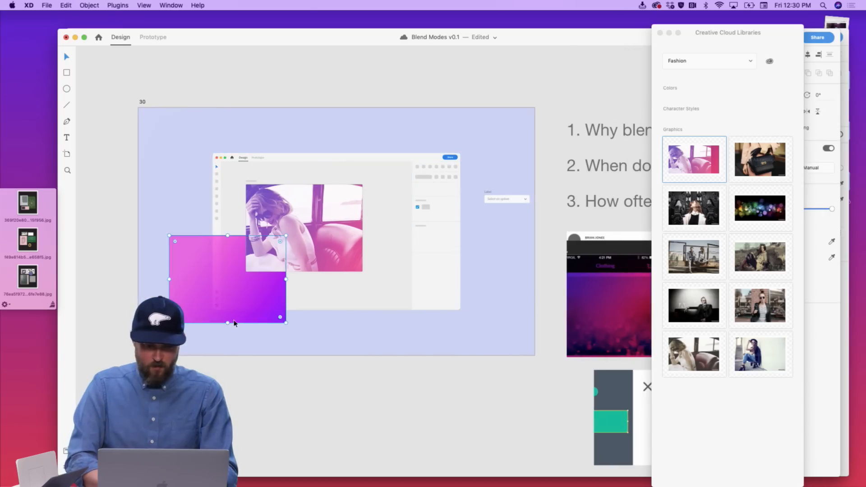
pyautogui.moveTo(234, 321); pyautogui.dragTo(310, 270)
pyautogui.scroll(5, 312, 272)
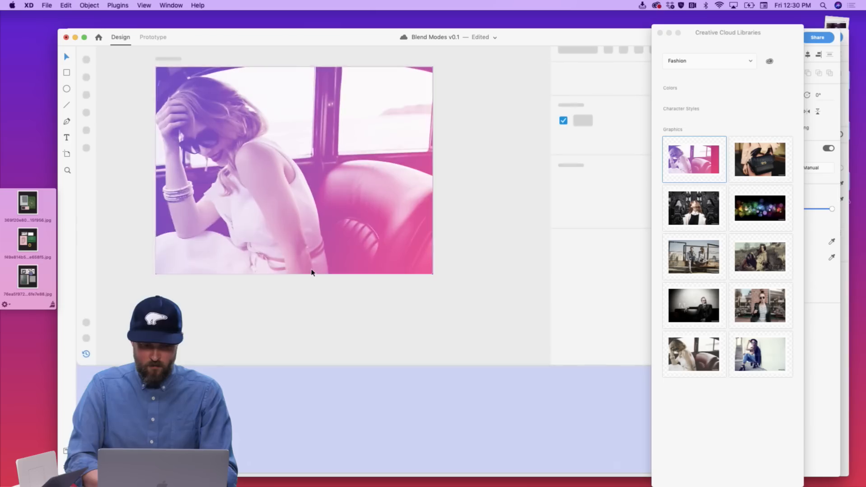
# Close the Creative Cloud libraries and set the gradient rectangle's pink #FF00CE stop to 100% opacity
pyautogui.click(659, 33)
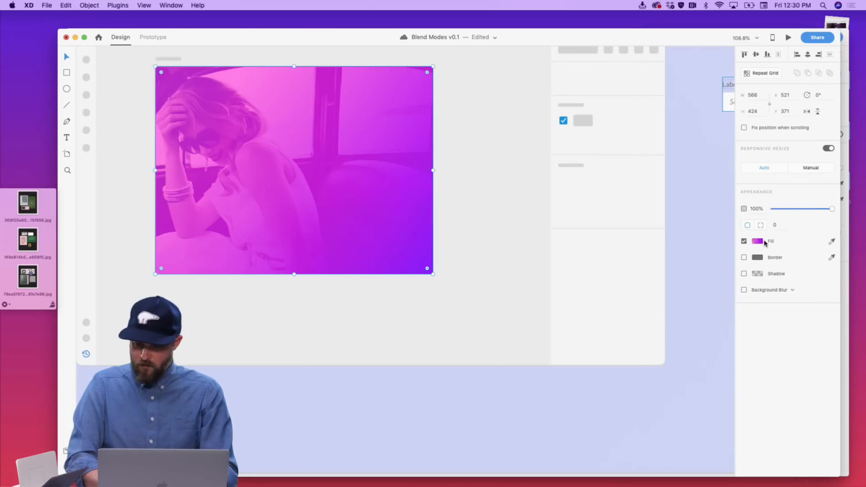
pyautogui.click(758, 241)
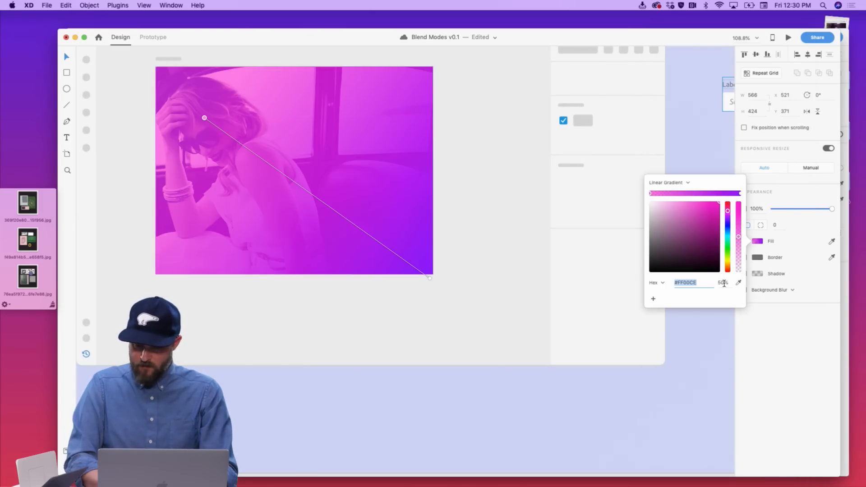
pyautogui.write('100')
pyautogui.press('Tab')
pyautogui.click(439, 348)
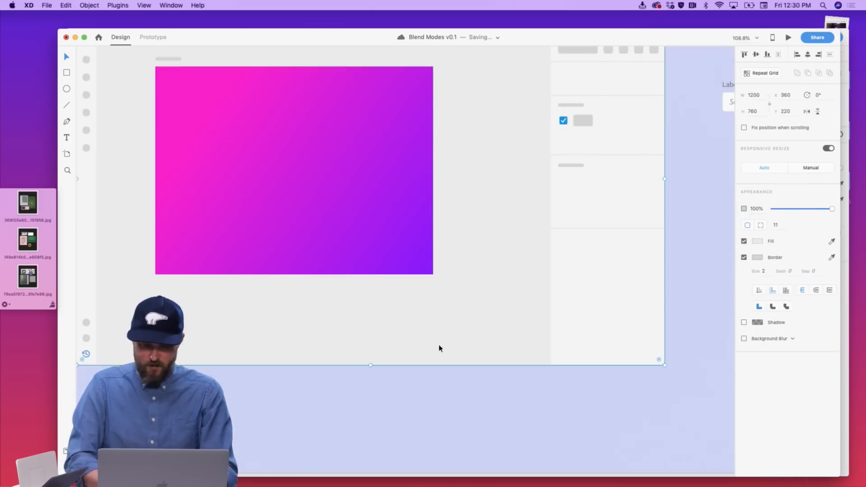
# Move the blend mode question notes and all reference images from the right side of artboard 30 to its left
pyautogui.scroll(-5, 440, 349)
pyautogui.scroll(-5, 440, 349)
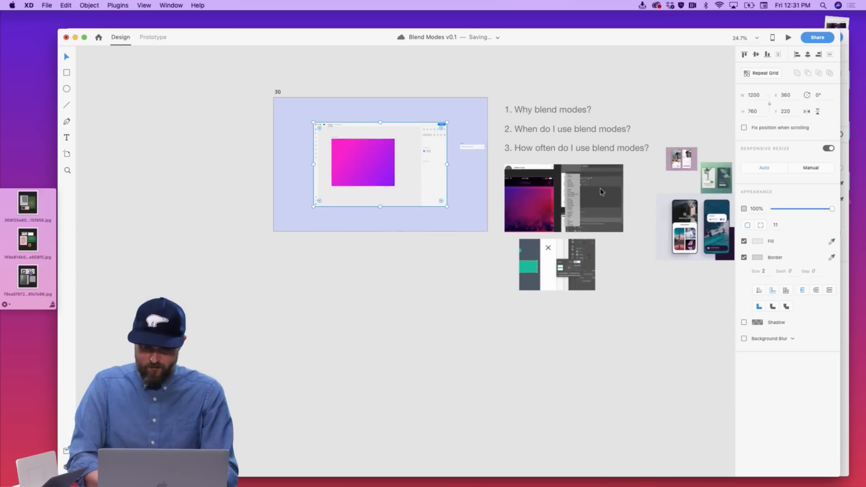
pyautogui.scroll(-3, 420, 224)
pyautogui.moveTo(683, 323); pyautogui.dragTo(120, 116)
pyautogui.click(352, 121)
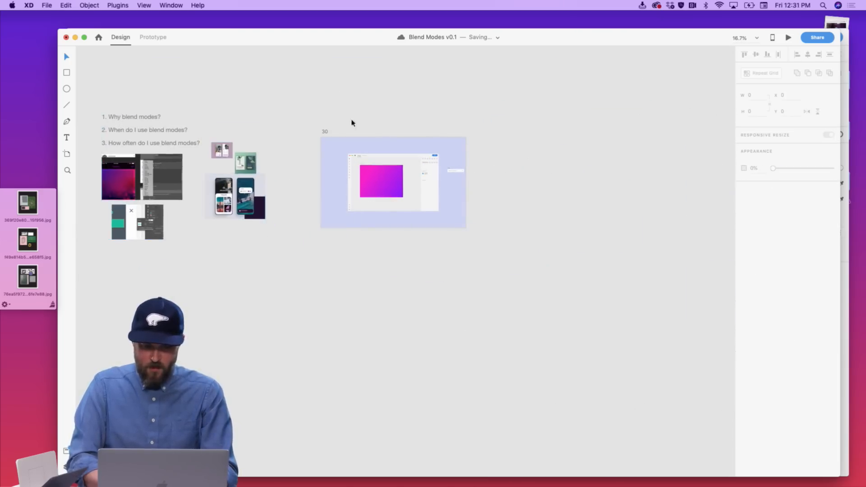
# Move the UI kit dropdown below the app window mockup, to about X 907, Y 1034
pyautogui.scroll(5, 413, 193)
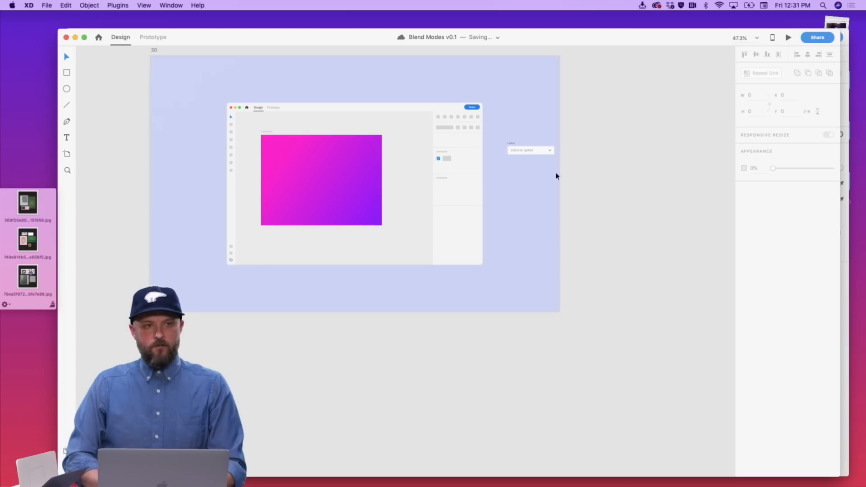
pyautogui.scroll(-3, 521, 170)
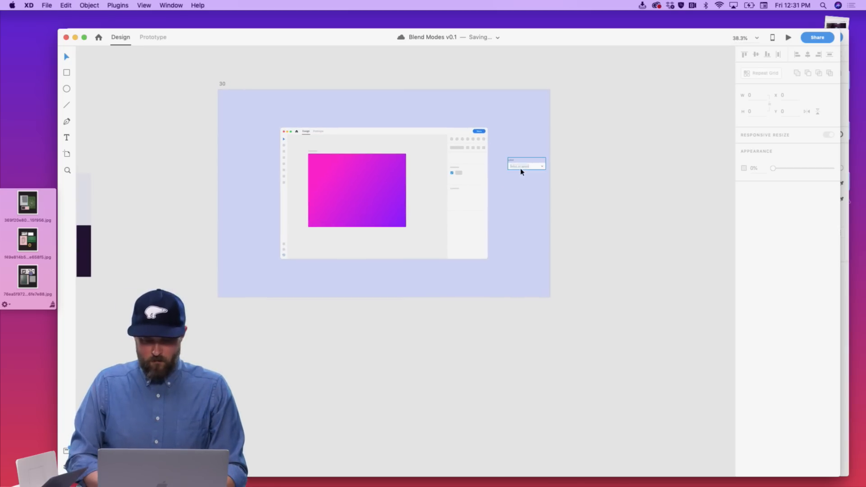
pyautogui.click(521, 171)
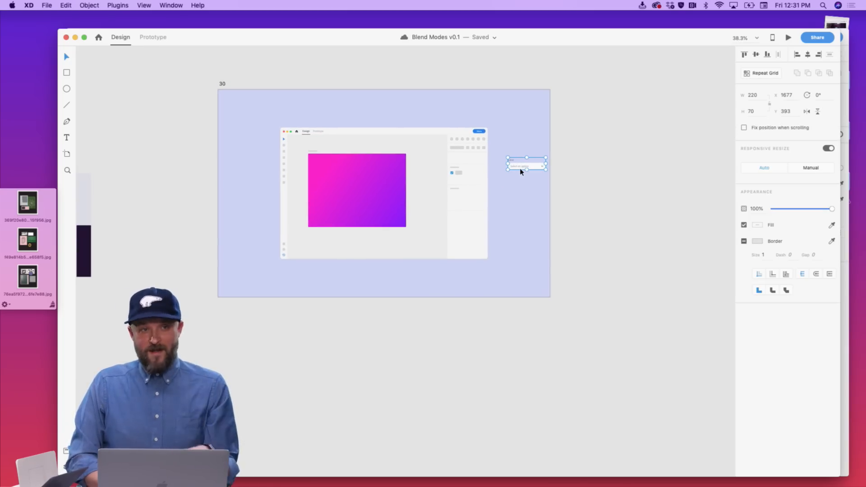
pyautogui.moveTo(521, 171); pyautogui.dragTo(388, 282)
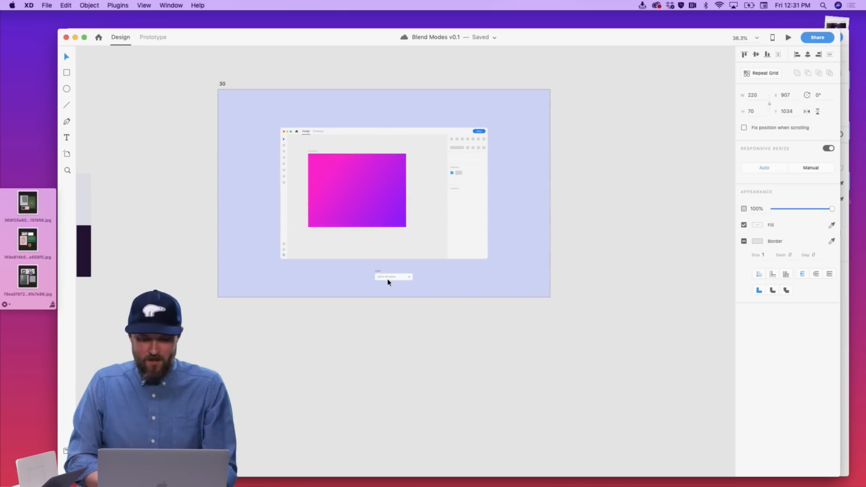
pyautogui.scroll(-1, 483, 217)
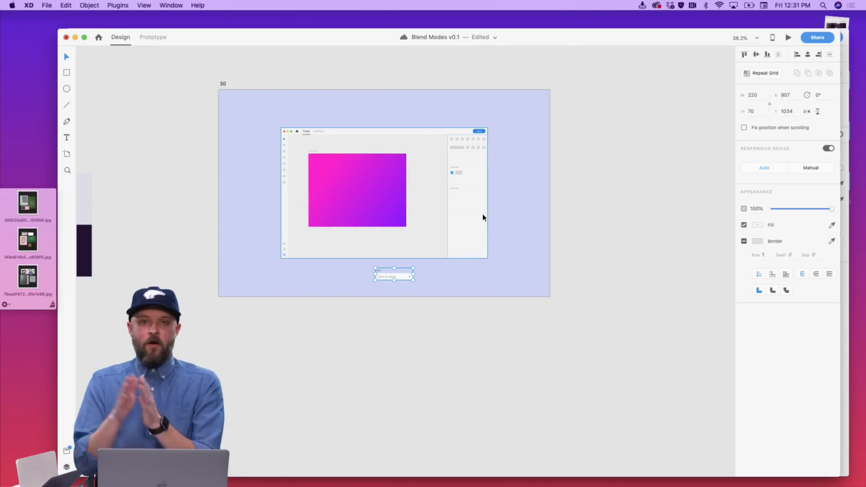
# Duplicate artboard 30 and place the copy to the right of the original
pyautogui.click(223, 92)
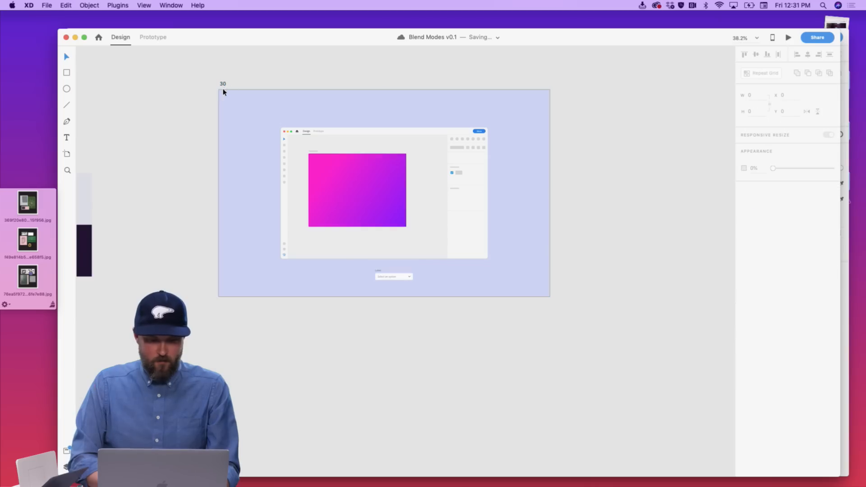
pyautogui.click(224, 85)
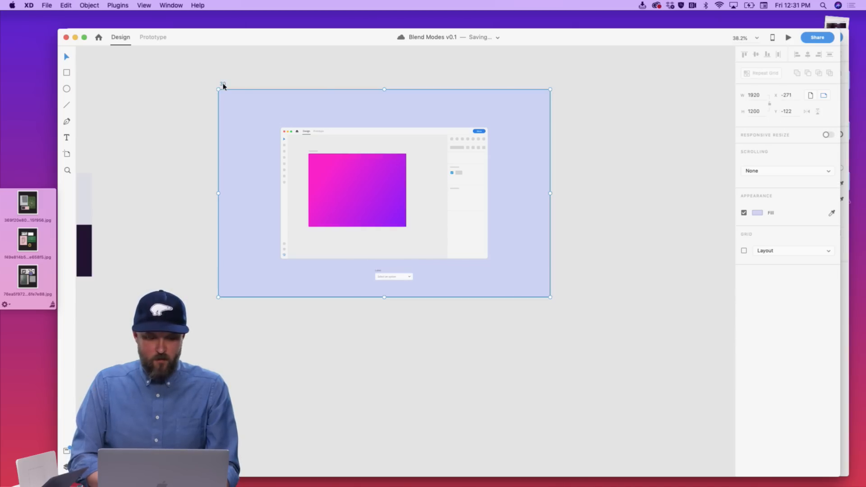
pyautogui.moveTo(224, 84); pyautogui.dragTo(575, 89)
# On artboard 30, hide the gradient rectangle and the blended photo layer, Group 1, leaving the original photo showing
pyautogui.click(364, 188)
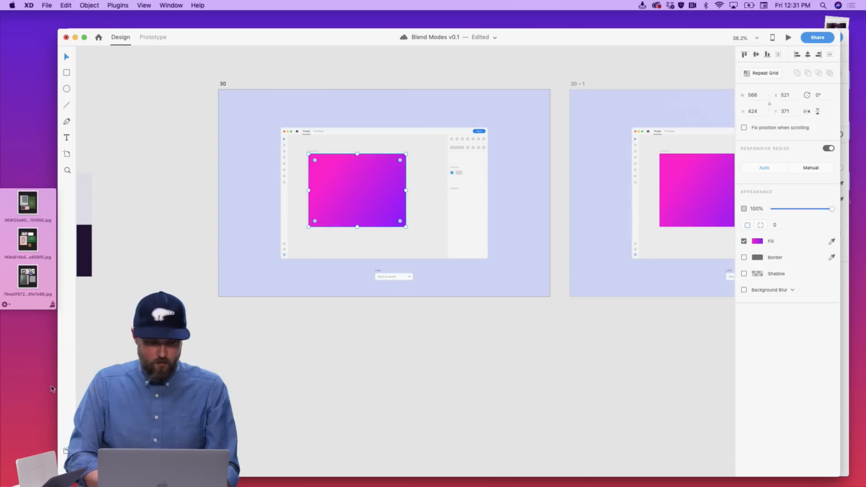
pyautogui.press('super+y')
pyautogui.click(156, 91)
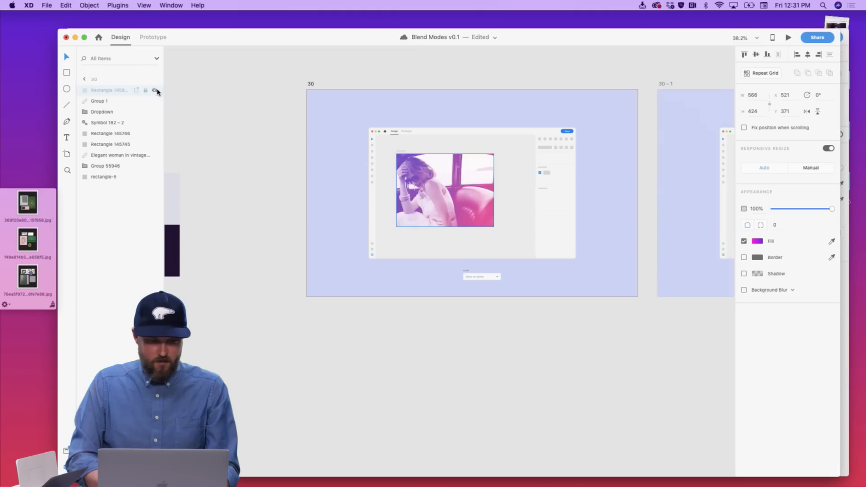
pyautogui.click(154, 101)
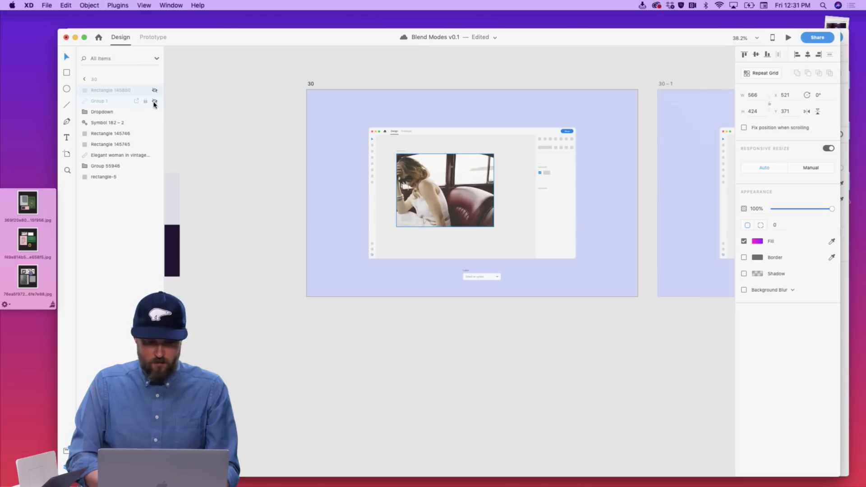
pyautogui.click(426, 185)
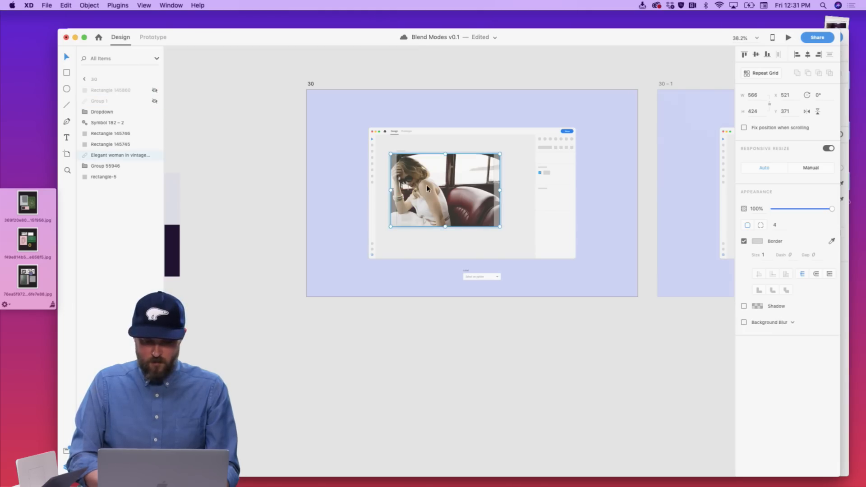
pyautogui.click(428, 350)
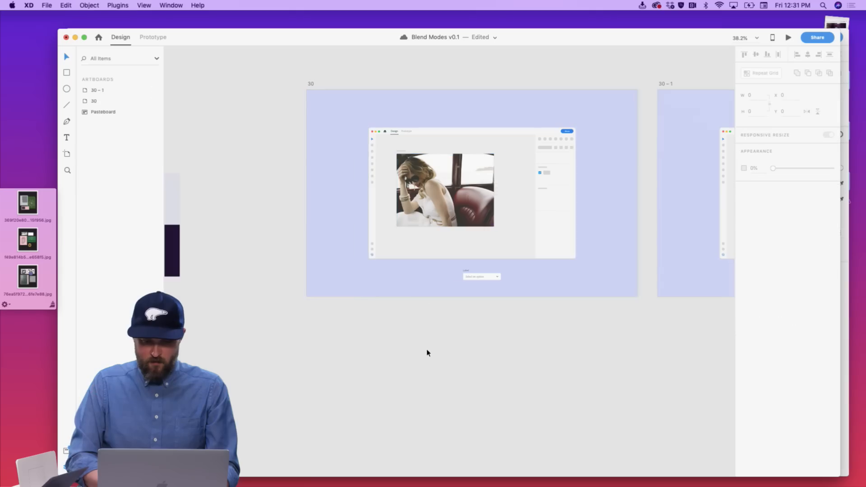
# On artboard 30 – 1, move the gradient rectangle aside to about X 907 and hide the blended photo
pyautogui.hscroll(5, 429, 353)
pyautogui.scroll(-3, 428, 351)
pyautogui.click(602, 205)
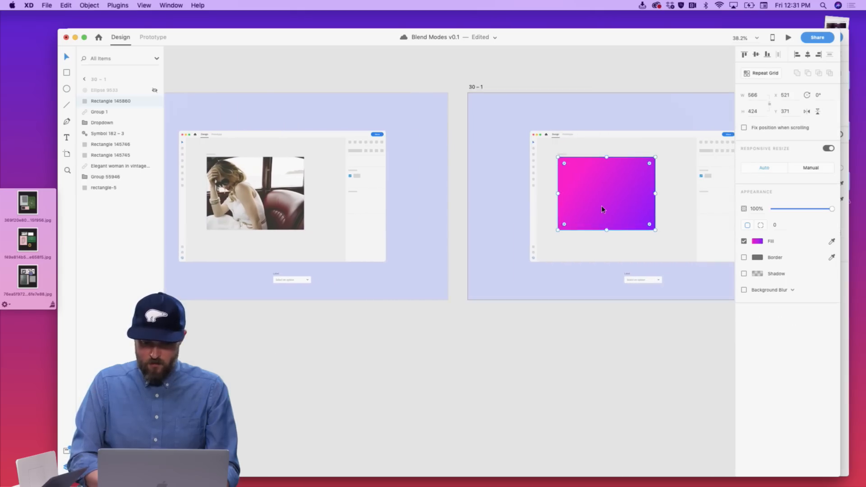
pyautogui.scroll(-2, 602, 207)
pyautogui.hscroll(4, 602, 205)
pyautogui.moveTo(507, 200); pyautogui.dragTo(558, 200)
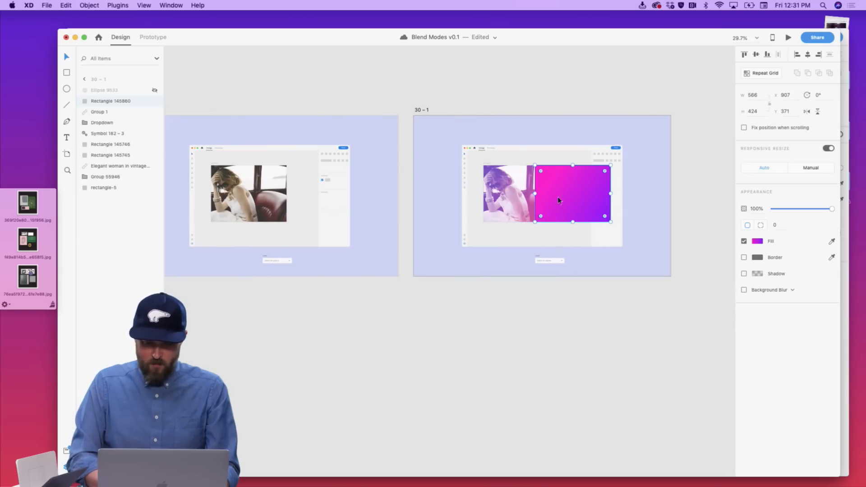
pyautogui.click(516, 199)
pyautogui.press('Delete')
pyautogui.press('super+z')
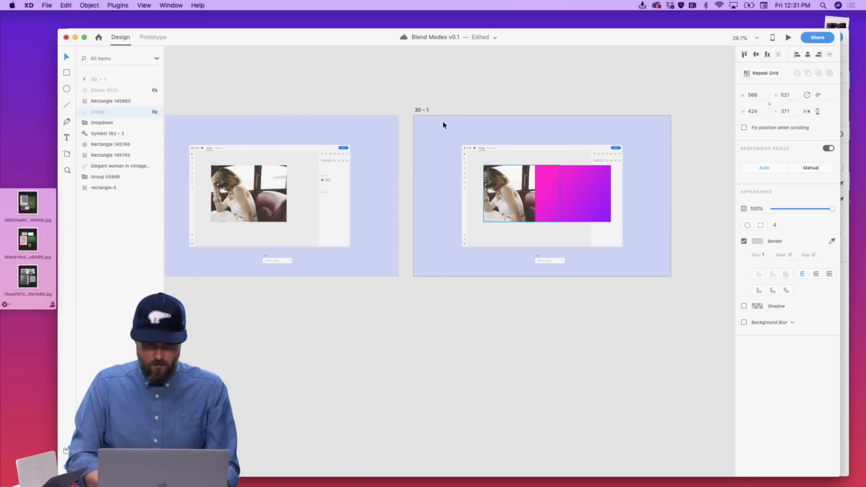
# Delete artboard 30 – 1 and place a fresh copy of artboard 30 to the right of the original
pyautogui.click(421, 110)
pyautogui.press('Delete')
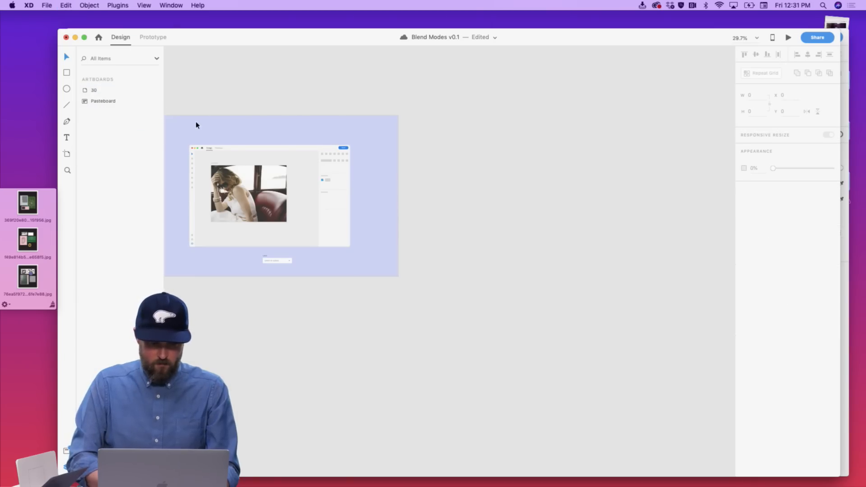
pyautogui.press('super+z')
pyautogui.moveTo(373, 119); pyautogui.dragTo(468, 116)
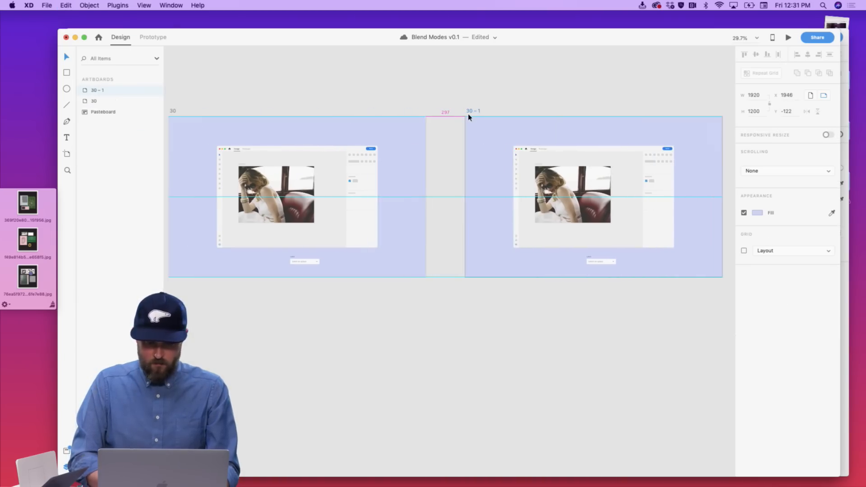
# On artboard 30 – 1, show the gradient rectangle over the photo while keeping Group 1 hidden
pyautogui.click(546, 189)
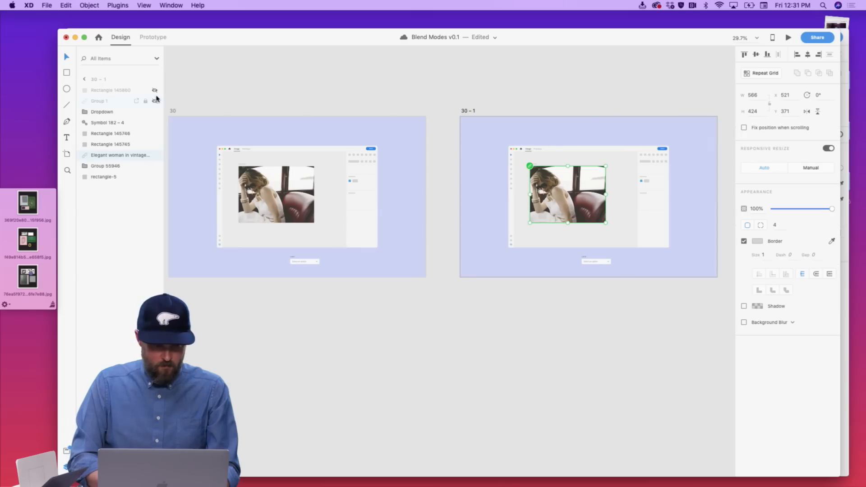
pyautogui.click(155, 102)
pyautogui.click(154, 101)
pyautogui.click(154, 90)
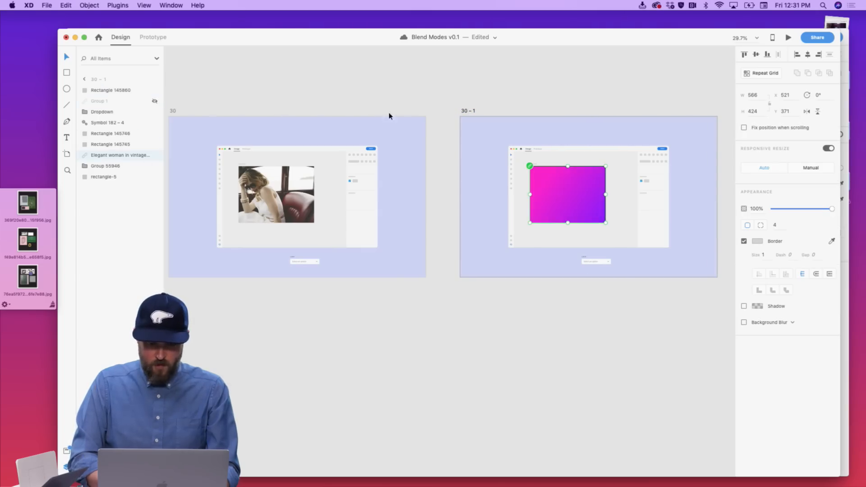
pyautogui.click(452, 91)
# Duplicate artboard 30 – 1 and place the copy to its right
pyautogui.hscroll(5, 452, 90)
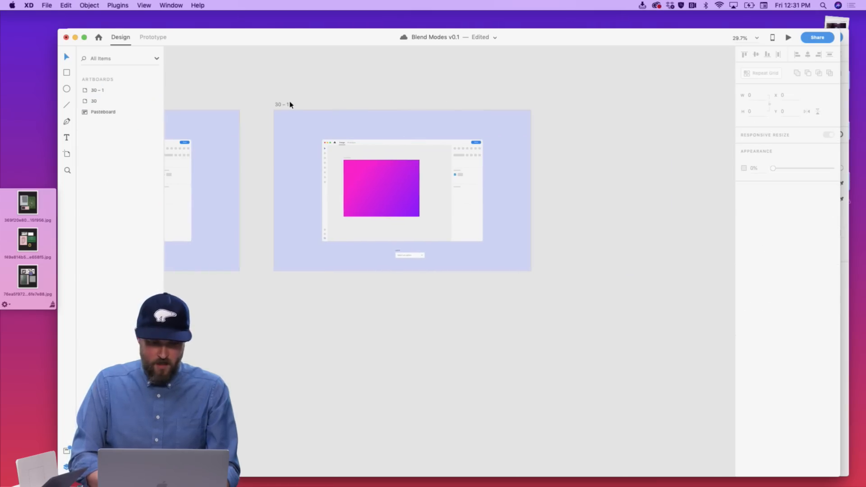
pyautogui.moveTo(289, 105); pyautogui.dragTo(576, 98)
pyautogui.hscroll(10, 575, 98)
# On artboard 30 – 2, hide the gradient rectangle and show the blended photo layer, Group 1
pyautogui.click(390, 183)
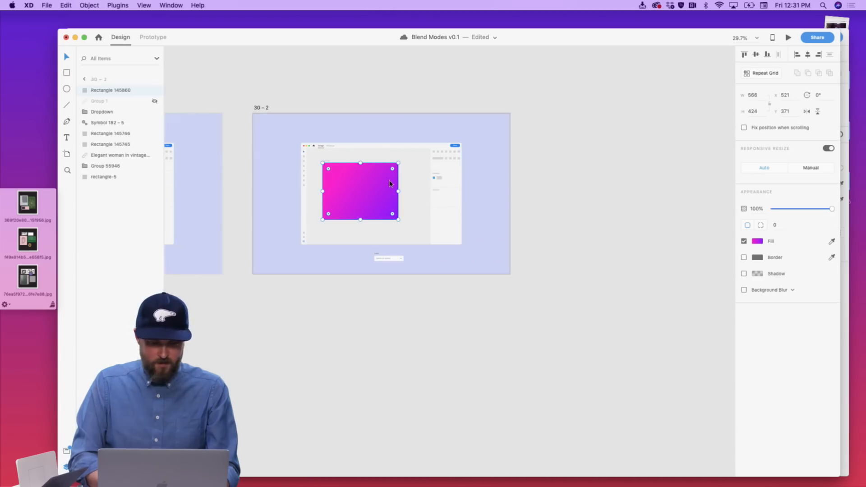
pyautogui.click(154, 91)
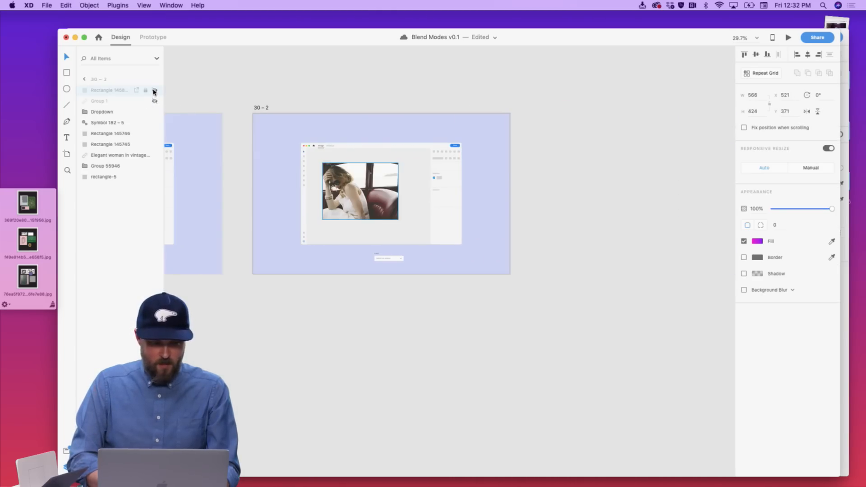
pyautogui.click(155, 101)
pyautogui.click(396, 85)
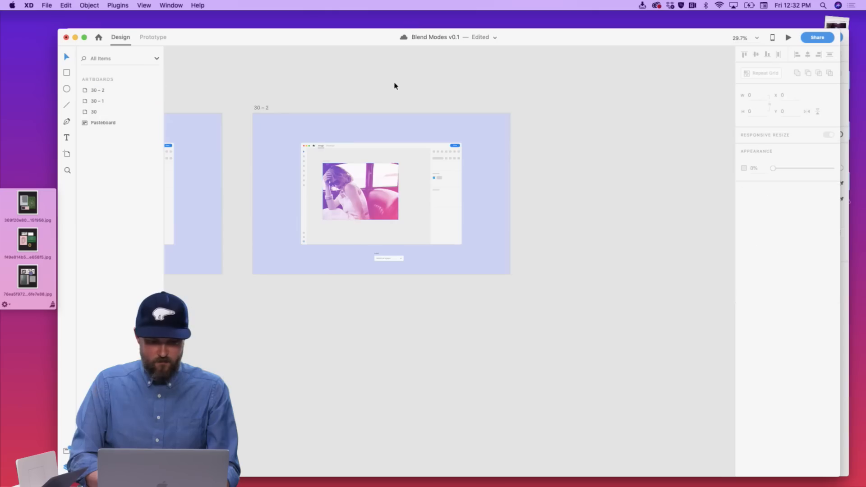
pyautogui.hscroll(-5, 396, 85)
pyautogui.scroll(2, 371, 189)
pyautogui.scroll(2, 371, 189)
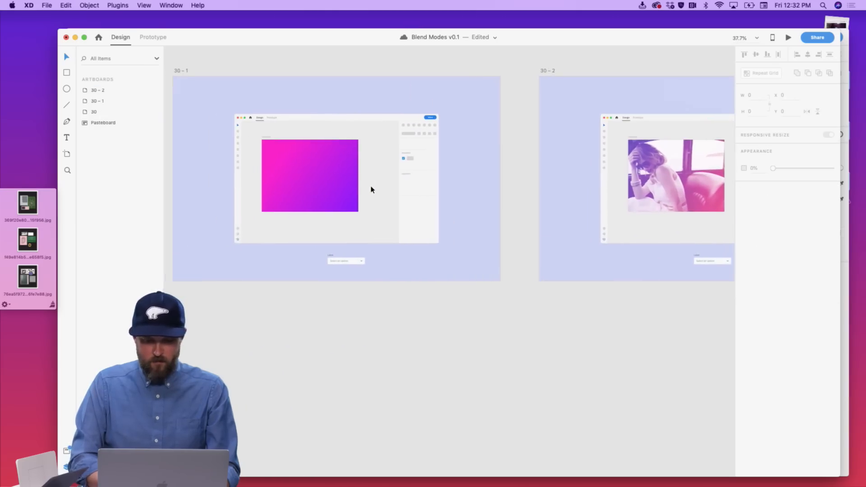
# Review artboard 30 and examine the reference screenshots of the opacity and blend mode controls and the blend mode list on the pasteboard
pyautogui.hscroll(-10, 372, 190)
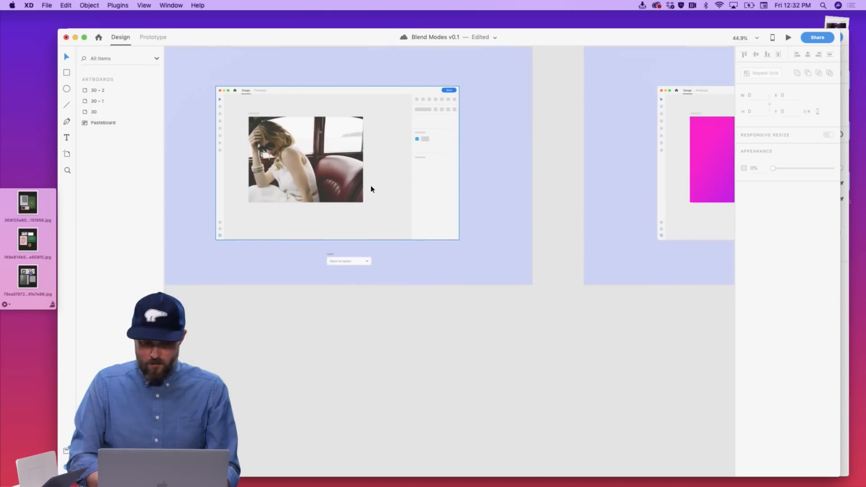
pyautogui.scroll(2, 373, 188)
pyautogui.scroll(2, 372, 172)
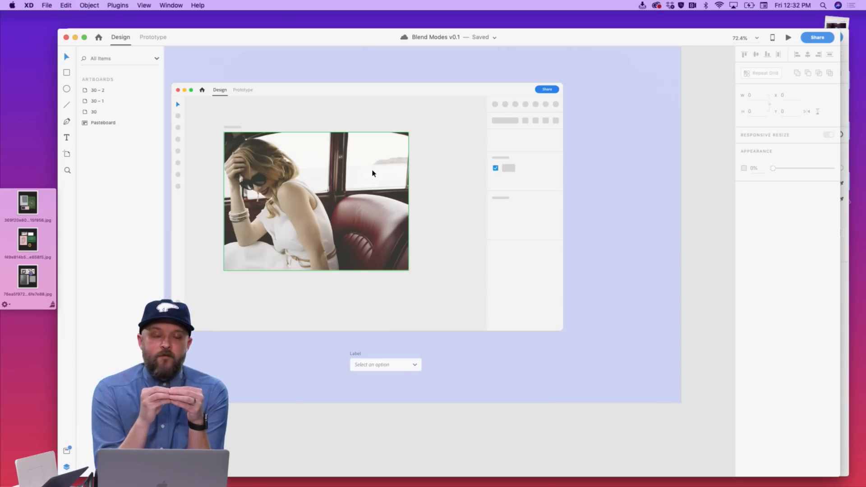
pyautogui.hscroll(-15, 465, 191)
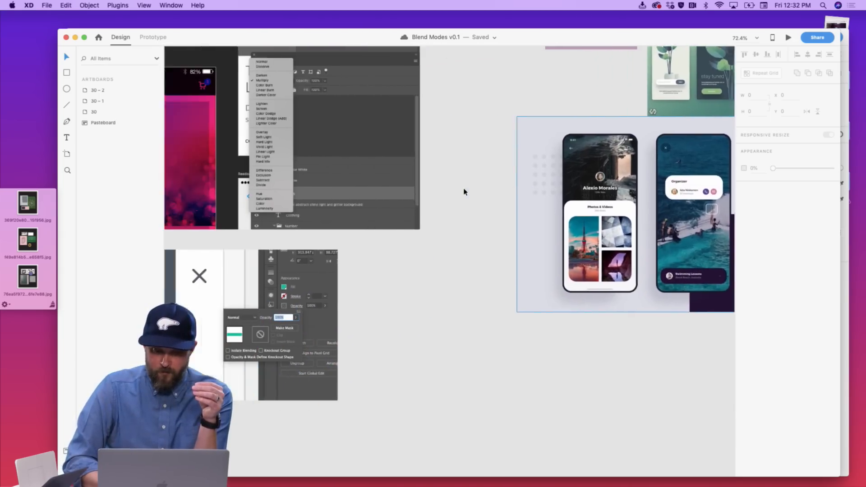
pyautogui.scroll(5, 521, 293)
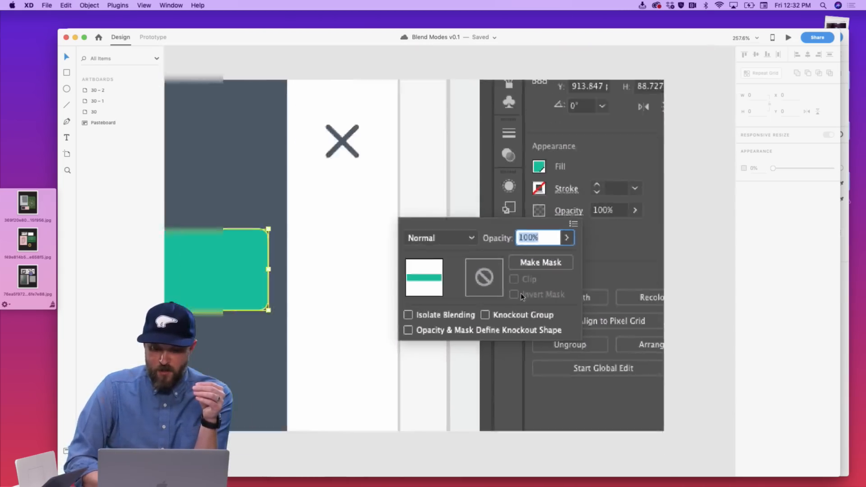
pyautogui.scroll(-2, 521, 294)
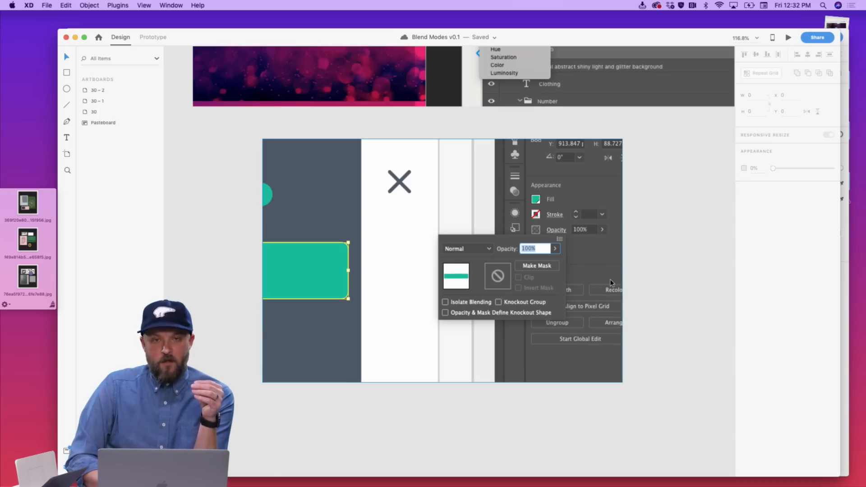
pyautogui.scroll(6, 610, 279)
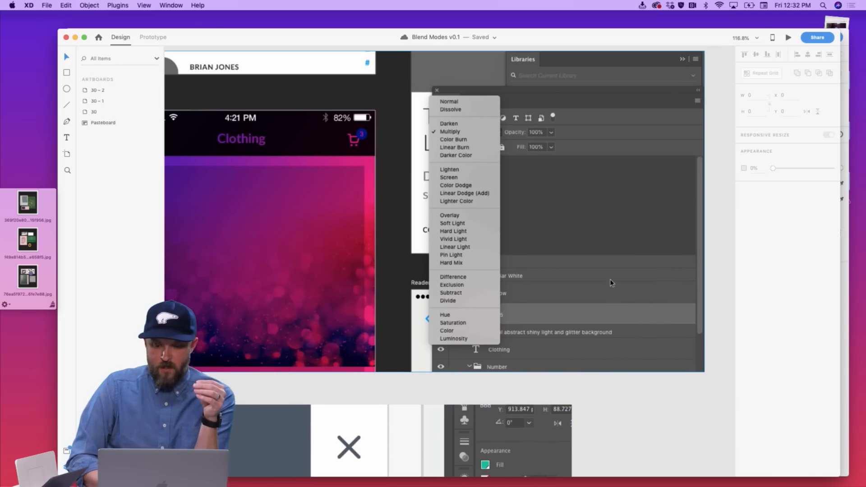
pyautogui.scroll(-1, 569, 275)
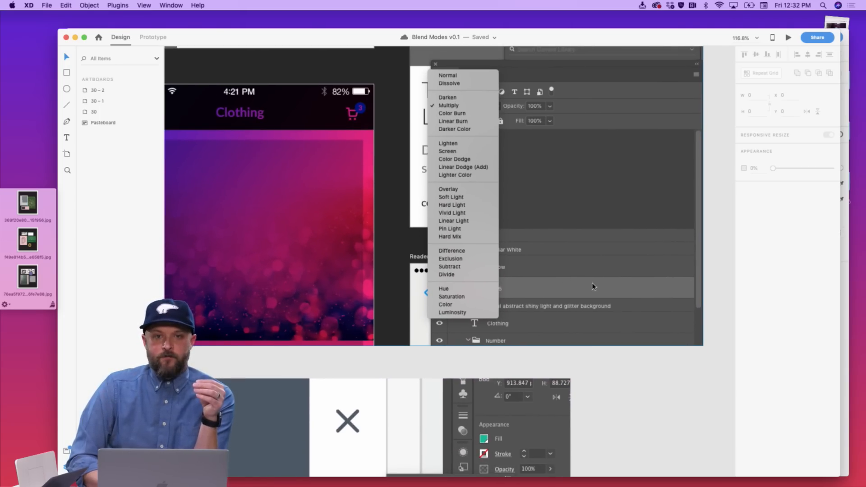
pyautogui.hscroll(10, 592, 287)
pyautogui.hscroll(10, 593, 286)
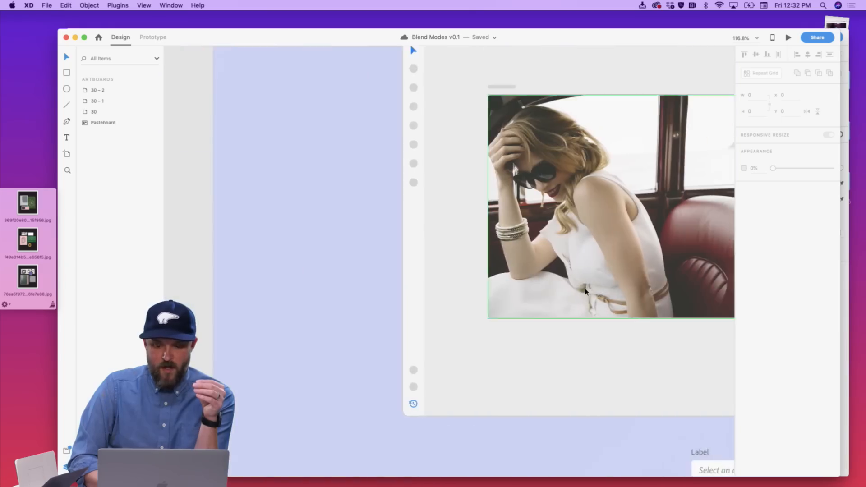
# Move the dropdown component from below the mock app window to the free area beside its property panel
pyautogui.scroll(-3, 585, 288)
pyautogui.hscroll(2, 585, 294)
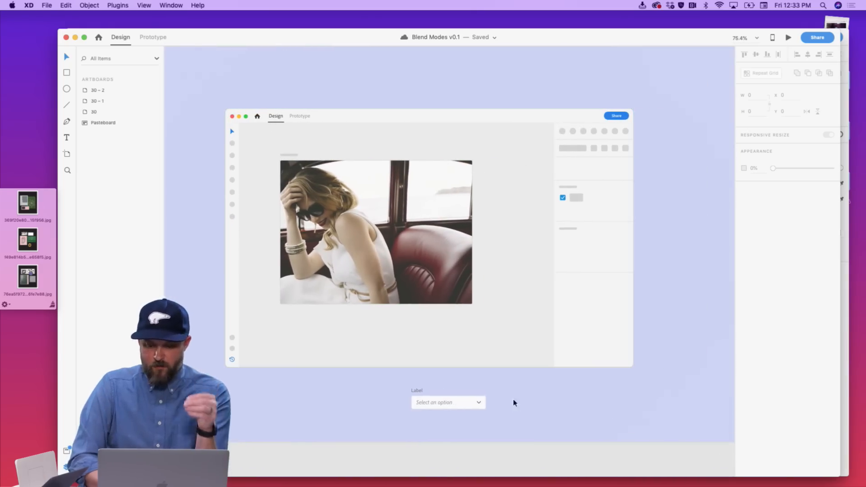
pyautogui.moveTo(447, 401); pyautogui.dragTo(676, 186)
# Add the text "Fill" beside the gray color swatch in the mock property panel
pyautogui.click(575, 201)
pyautogui.scroll(3, 608, 204)
pyautogui.scroll(5, 587, 199)
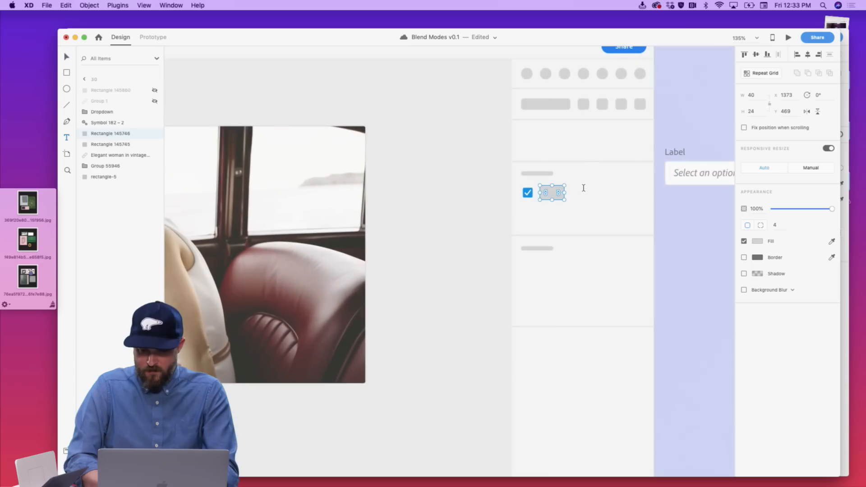
pyautogui.press('t')
pyautogui.click(580, 190)
pyautogui.write('Fill')
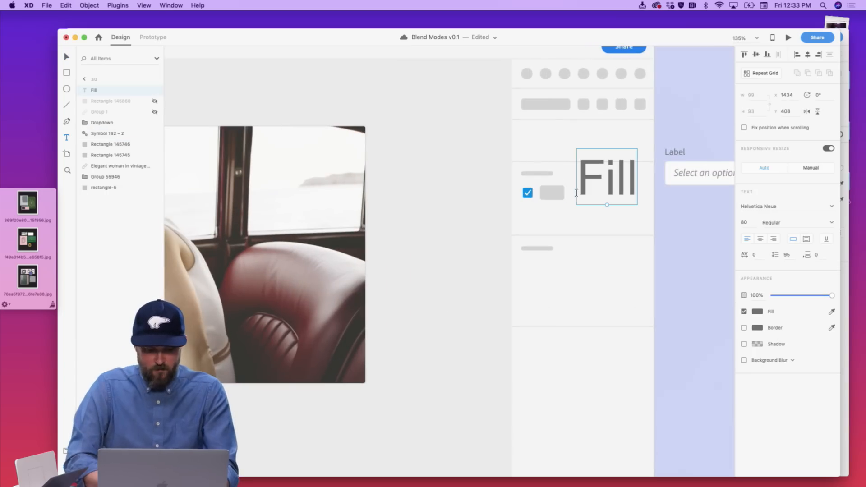
# Apply the Adobe Clean 17 pt Regular character style to the Fill text and place it 12 px right of the swatch
pyautogui.press('Escape')
pyautogui.click(66, 449)
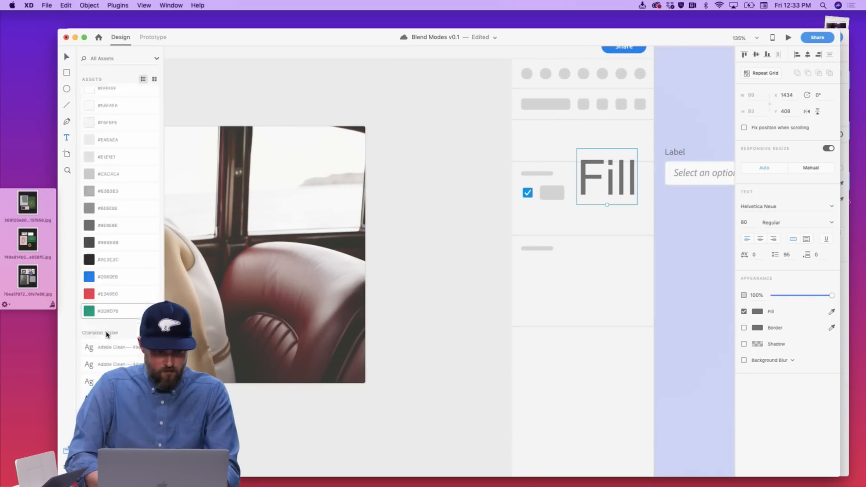
pyautogui.scroll(-5, 111, 334)
pyautogui.click(119, 351)
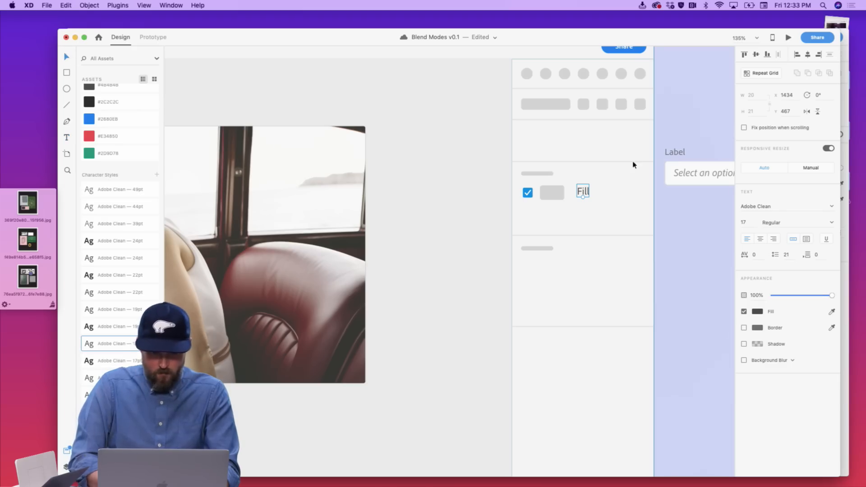
pyautogui.moveTo(584, 193); pyautogui.dragTo(580, 196)
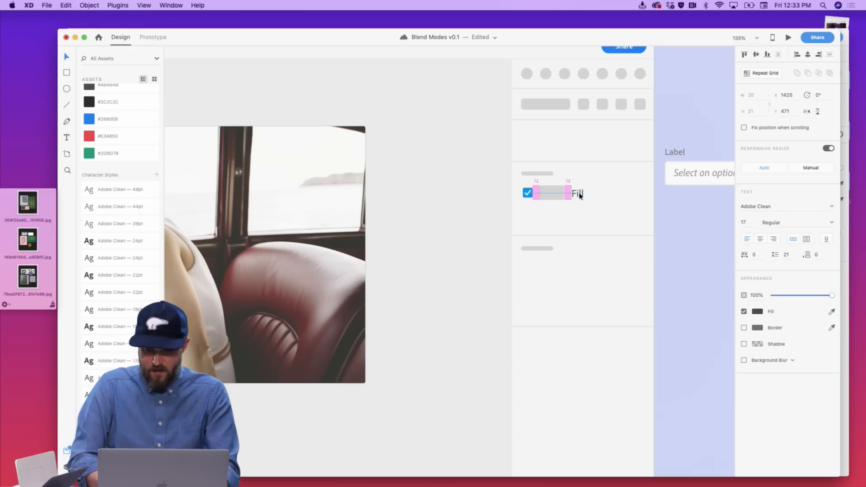
pyautogui.click(691, 248)
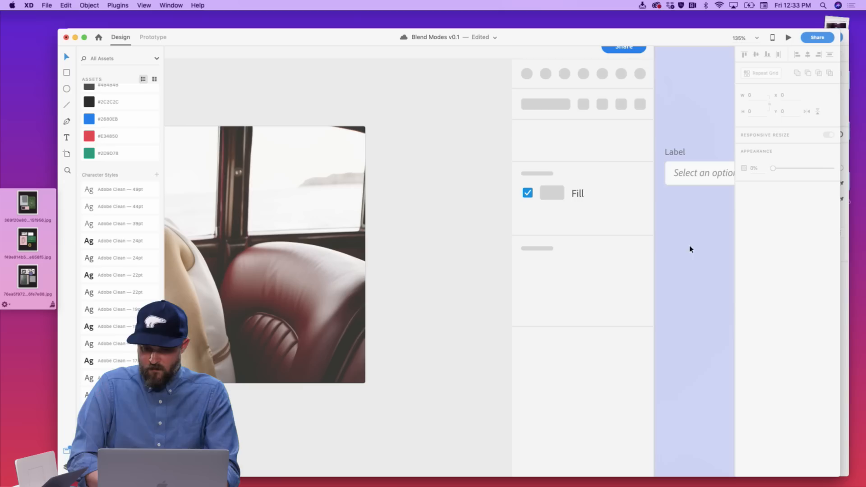
# Reposition the dropdown beside the mock window at about X 1623, Y 359
pyautogui.click(544, 199)
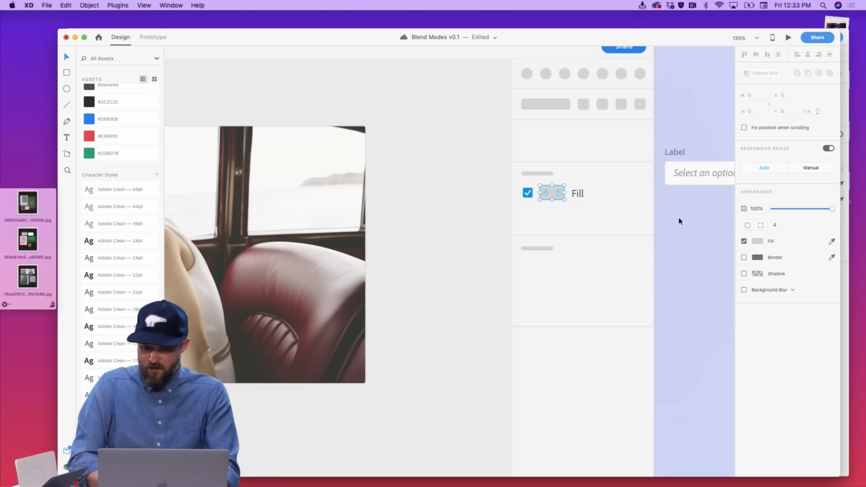
pyautogui.click(582, 186)
pyautogui.scroll(-5, 610, 202)
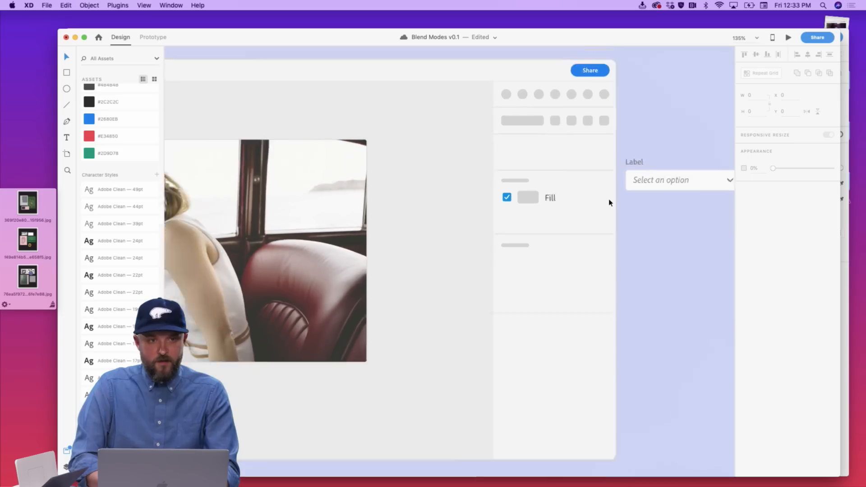
pyautogui.moveTo(644, 182); pyautogui.dragTo(662, 170)
pyautogui.scroll(-5, 662, 169)
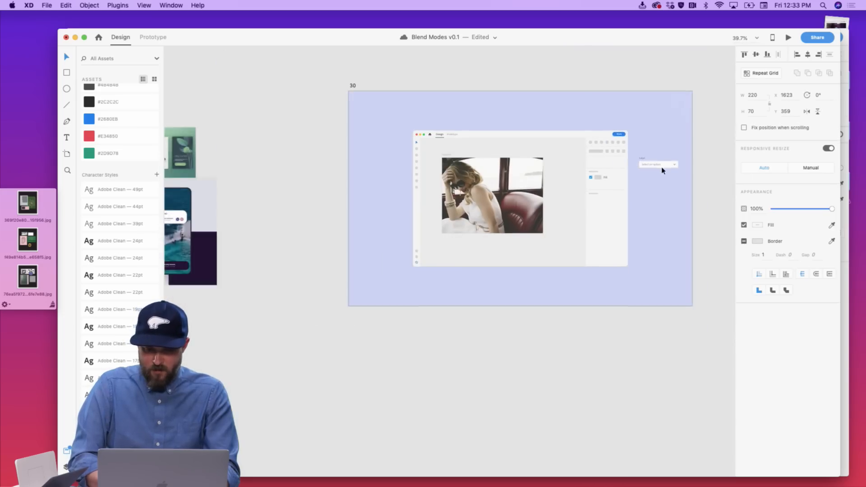
# Rename the artboard "30" that holds the mock window as "Object Property Flow"
pyautogui.click(338, 81)
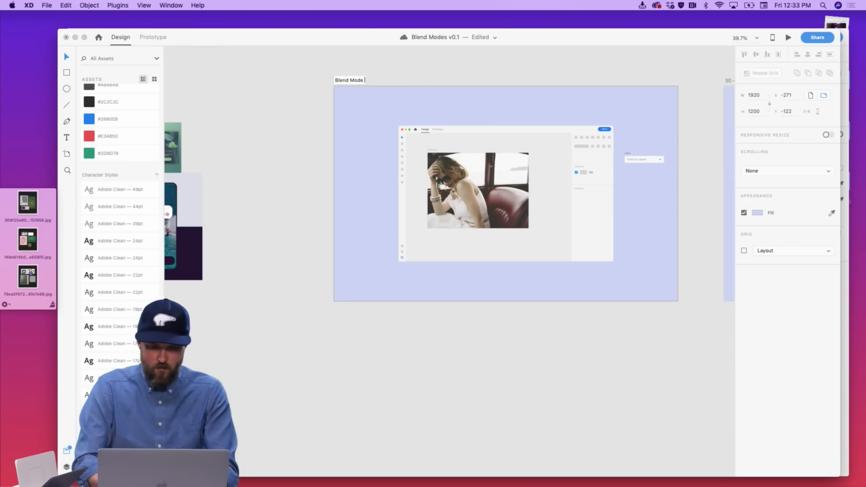
pyautogui.press('super+a')
pyautogui.write('Ob')
pyautogui.press('BackSpace')
pyautogui.press('BackSpace')
pyautogui.press('BackSpace')
pyautogui.press('BackSpace')
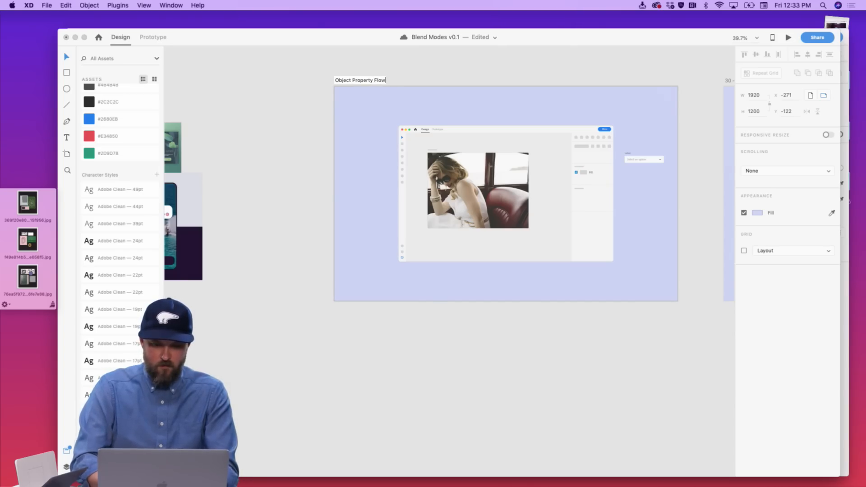
pyautogui.click(441, 60)
# Place the dropdown above the Fill section of the mock property panel and change its label to "Blend Mode"
pyautogui.scroll(5, 615, 216)
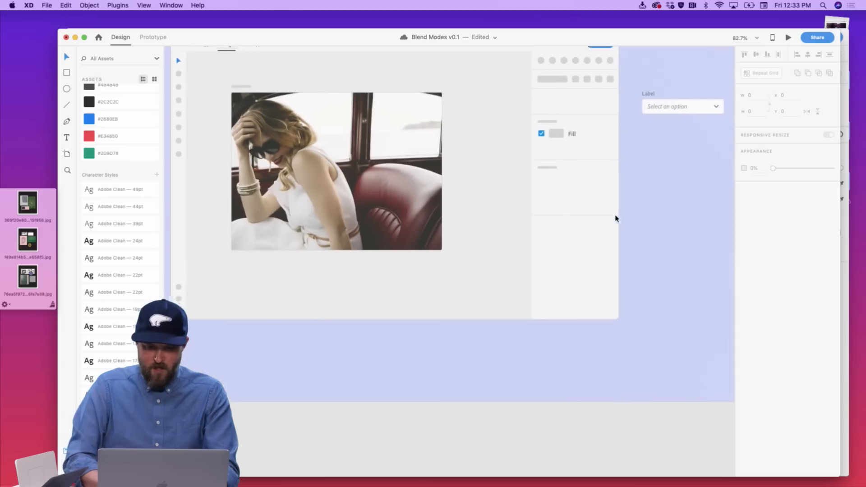
pyautogui.click(363, 210)
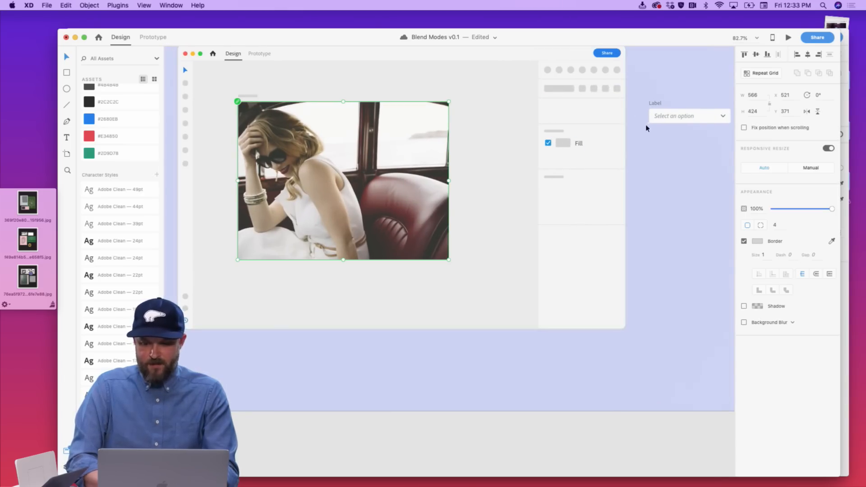
pyautogui.moveTo(687, 115); pyautogui.dragTo(552, 106)
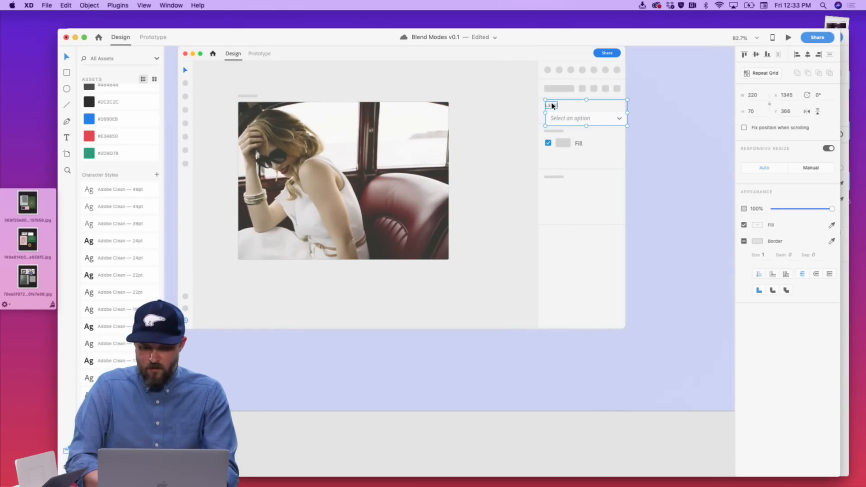
pyautogui.doubleClick(552, 105)
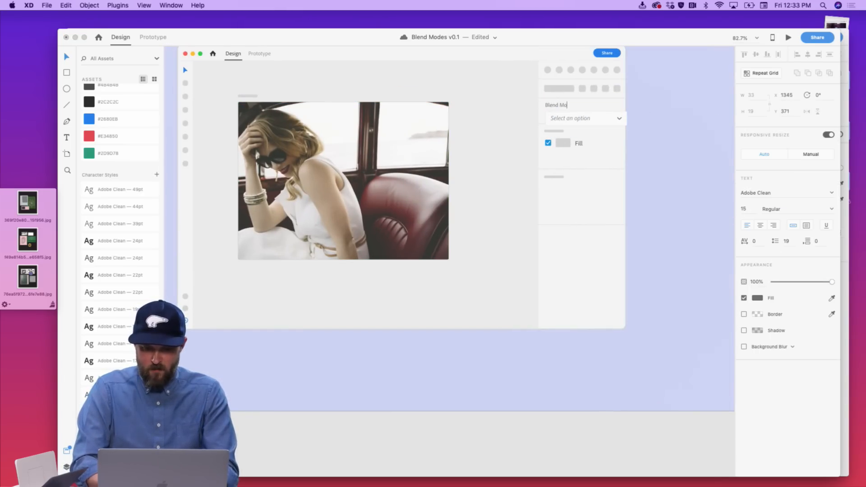
pyautogui.press('Escape')
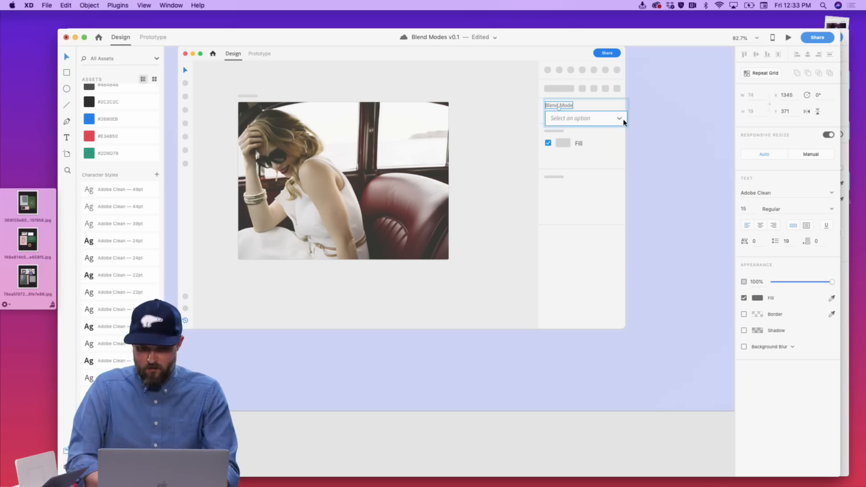
pyautogui.press('Escape')
pyautogui.moveTo(620, 119); pyautogui.dragTo(611, 125)
pyautogui.scroll(2, 648, 174)
pyautogui.click(538, 135)
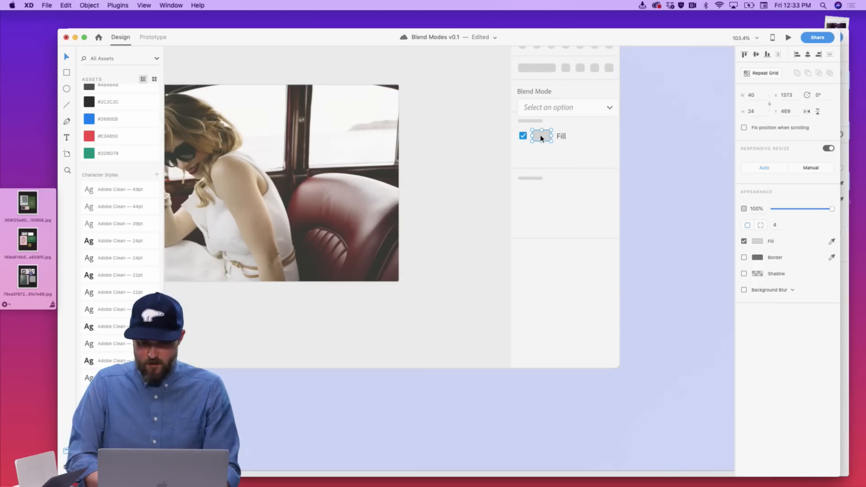
pyautogui.click(610, 156)
pyautogui.click(651, 157)
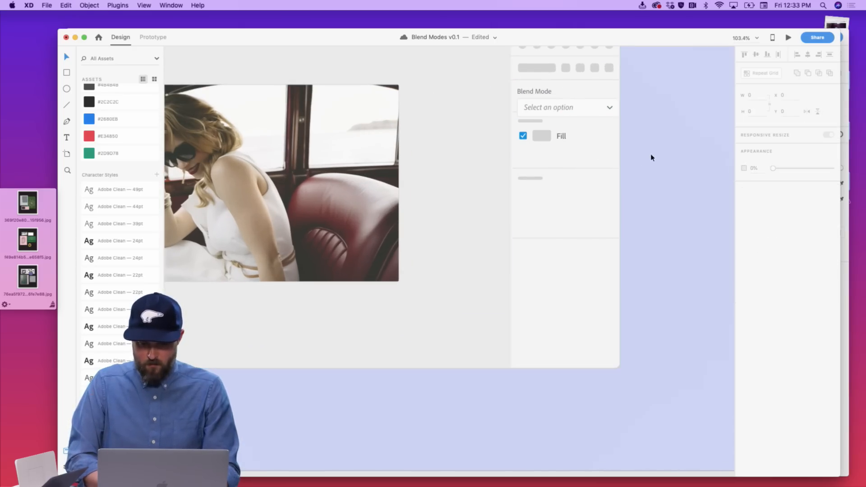
pyautogui.click(543, 140)
pyautogui.keyDown('shift'); pyautogui.click(522, 135); pyautogui.keyUp('shift')
pyautogui.keyDown('shift'); pyautogui.click(561, 136); pyautogui.keyUp('shift')
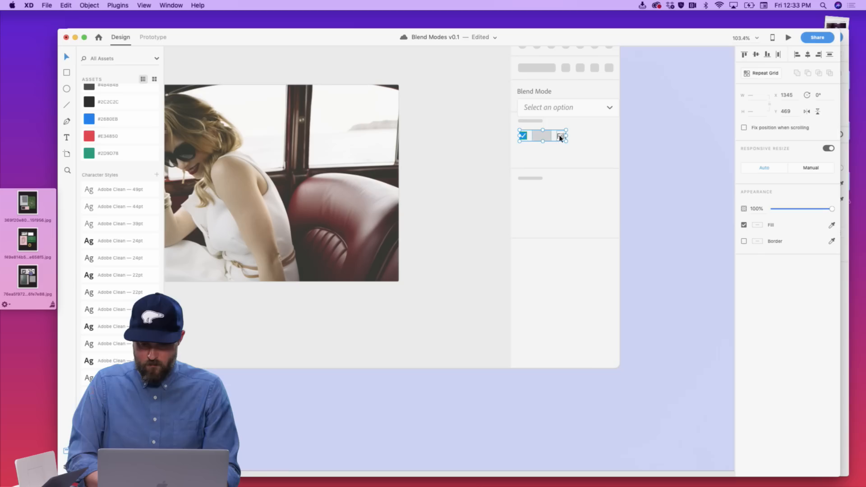
pyautogui.keyDown('shift'); pyautogui.click(527, 122); pyautogui.keyUp('shift')
pyautogui.click(663, 137)
pyautogui.hscroll(3, 625, 137)
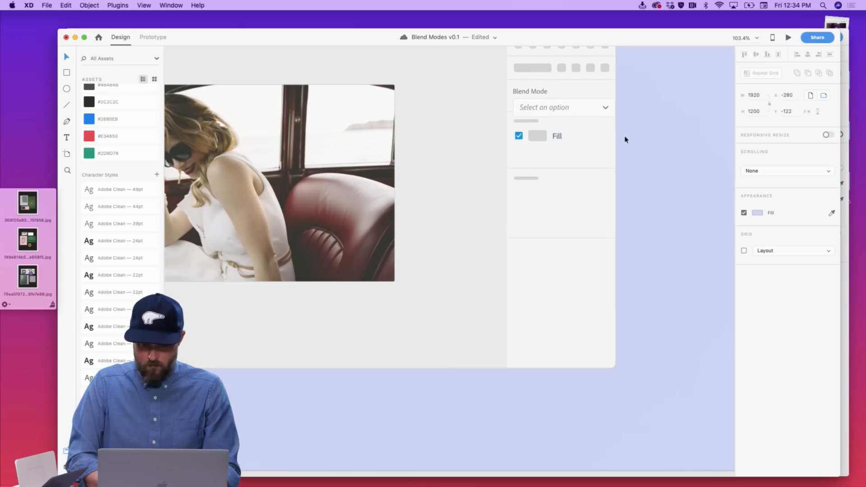
# Move the Blend Mode dropdown out of the mock property panel to the free area beside the mock window
pyautogui.hscroll(-2, 565, 137)
pyautogui.scroll(1, 565, 138)
pyautogui.scroll(-2, 565, 137)
pyautogui.moveTo(579, 133); pyautogui.dragTo(698, 133)
pyautogui.moveTo(620, 230); pyautogui.dragTo(512, 124)
pyautogui.click(602, 186)
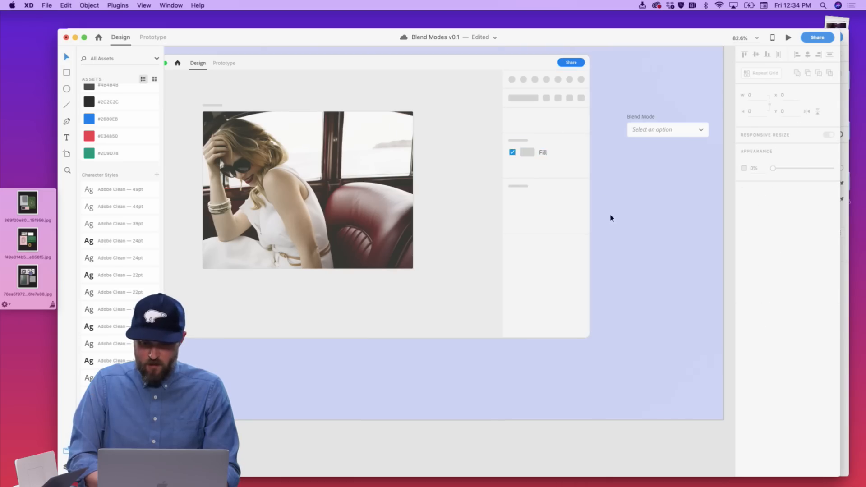
pyautogui.moveTo(615, 227); pyautogui.dragTo(507, 125)
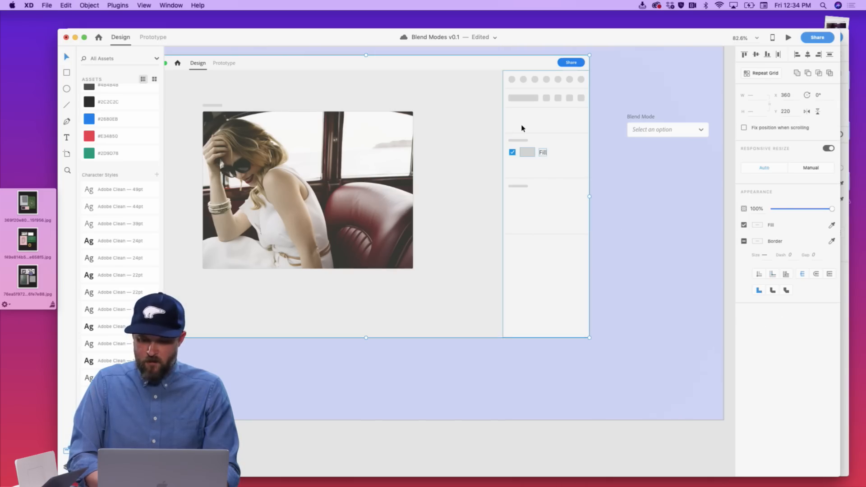
pyautogui.click(612, 184)
pyautogui.moveTo(611, 215); pyautogui.dragTo(512, 124)
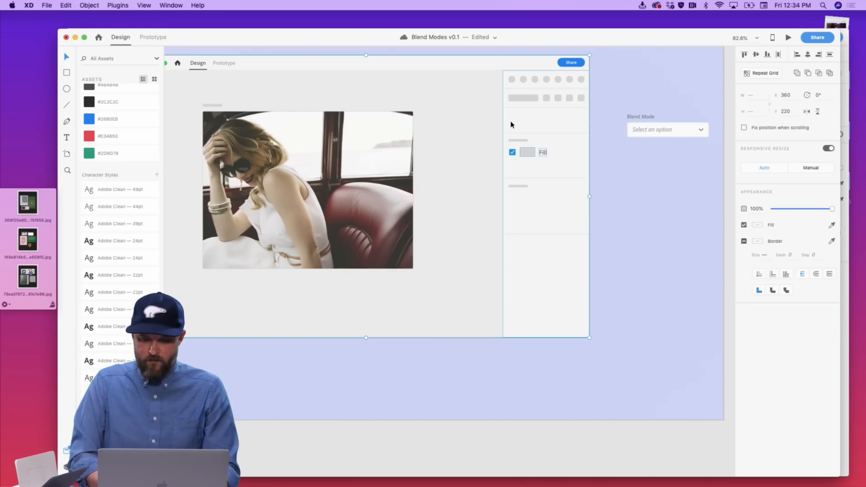
pyautogui.click(614, 171)
pyautogui.moveTo(615, 221); pyautogui.dragTo(514, 108)
pyautogui.click(597, 152)
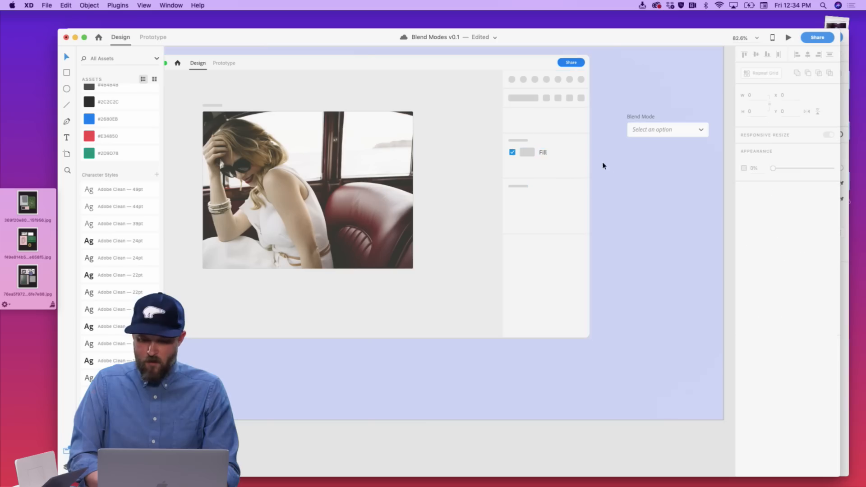
# Move the Fill section and the section below it, with their divider lines, down about 40 px in the mock panel
pyautogui.moveTo(604, 167); pyautogui.dragTo(492, 121)
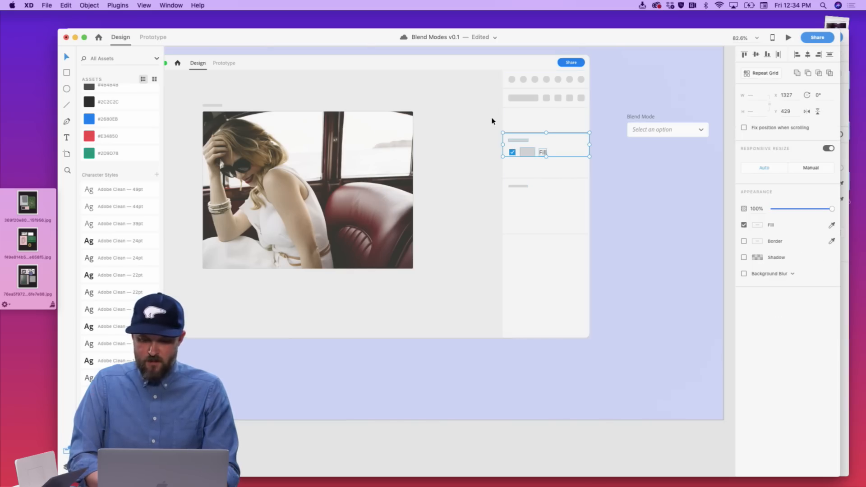
pyautogui.click(529, 178)
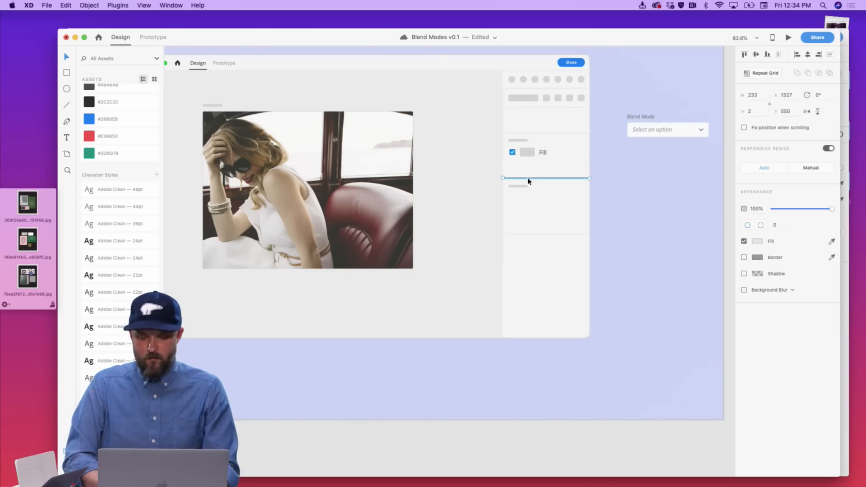
pyautogui.keyDown('shift'); pyautogui.click(522, 186); pyautogui.keyUp('shift')
pyautogui.keyDown('shift'); pyautogui.click(527, 234); pyautogui.keyUp('shift')
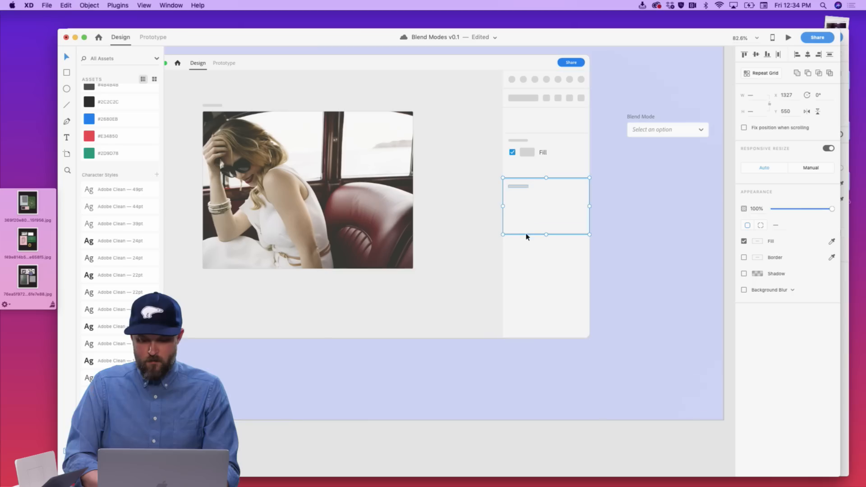
pyautogui.keyDown('shift'); pyautogui.click(520, 187); pyautogui.keyUp('shift')
pyautogui.keyDown('shift'); pyautogui.click(524, 151); pyautogui.keyUp('shift')
pyautogui.moveTo(524, 151); pyautogui.dragTo(526, 181)
# Place the Blend Mode dropdown in the cleared space above the Fill section and narrow it to about 204 px
pyautogui.moveTo(660, 140); pyautogui.dragTo(540, 139)
pyautogui.scroll(5, 540, 139)
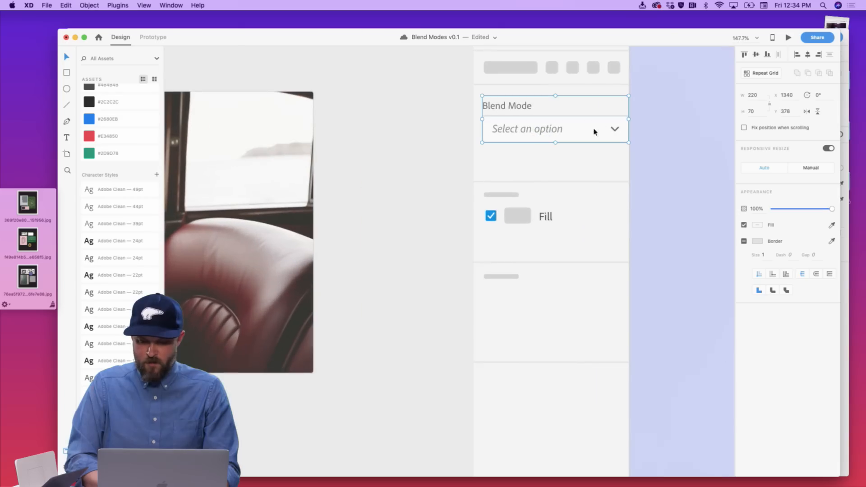
pyautogui.moveTo(627, 119); pyautogui.dragTo(577, 134)
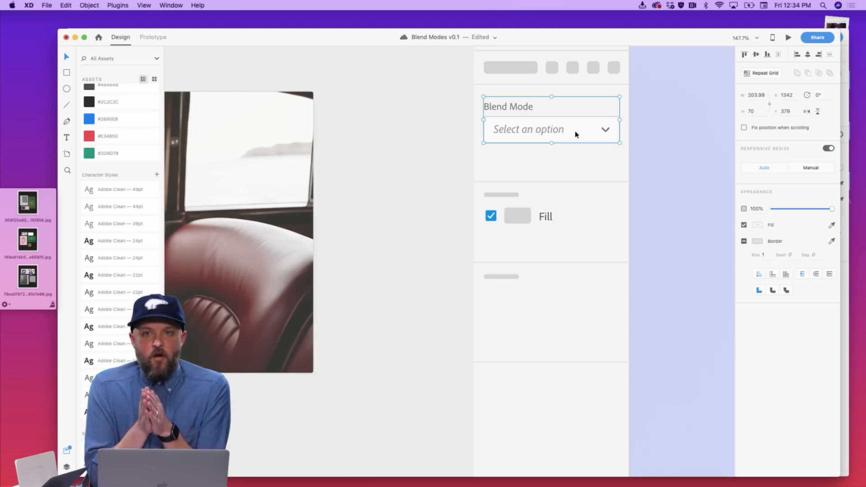
# Change the Blend Mode dropdown's placeholder text to "Normal" and set its font style to Regular
pyautogui.doubleClick(565, 134)
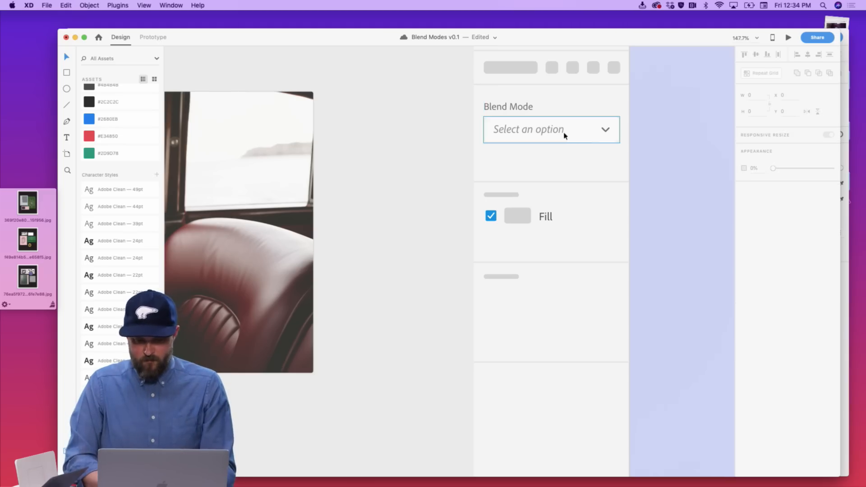
pyautogui.doubleClick(555, 129)
pyautogui.write('Normal')
pyautogui.press('Escape')
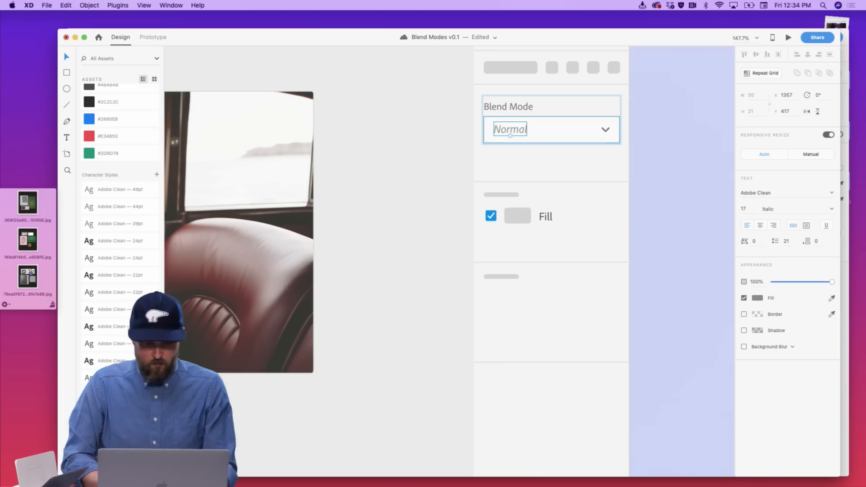
pyautogui.click(833, 210)
pyautogui.scroll(2, 799, 241)
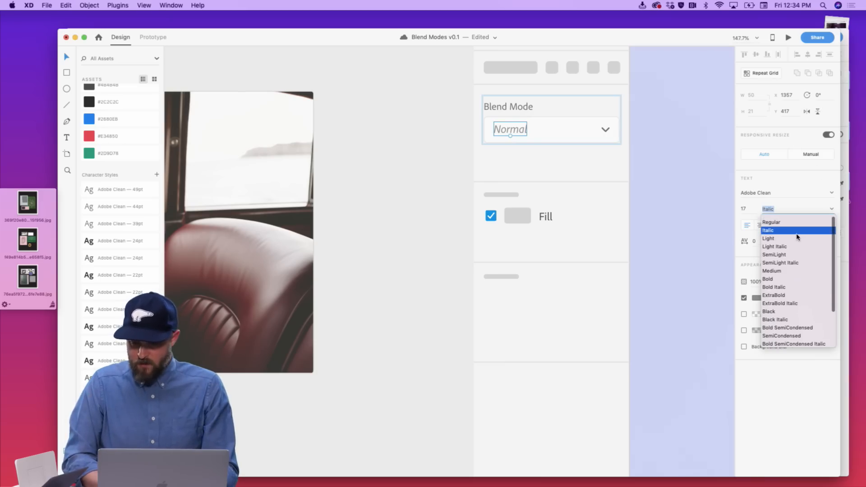
pyautogui.click(788, 220)
pyautogui.click(701, 192)
# Examine the list of blend modes in the reference screenshot of the Photoshop layers panel
pyautogui.scroll(-5, 701, 193)
pyautogui.hscroll(-15, 701, 192)
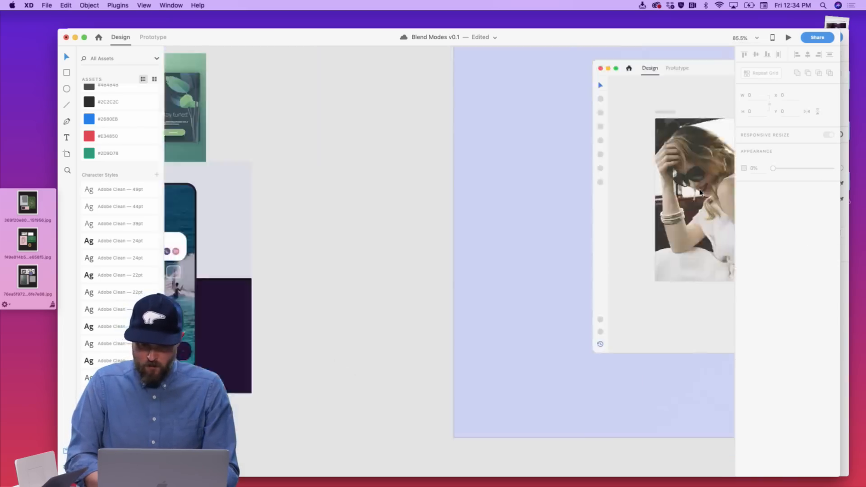
pyautogui.hscroll(-7, 455, 210)
pyautogui.scroll(5, 454, 211)
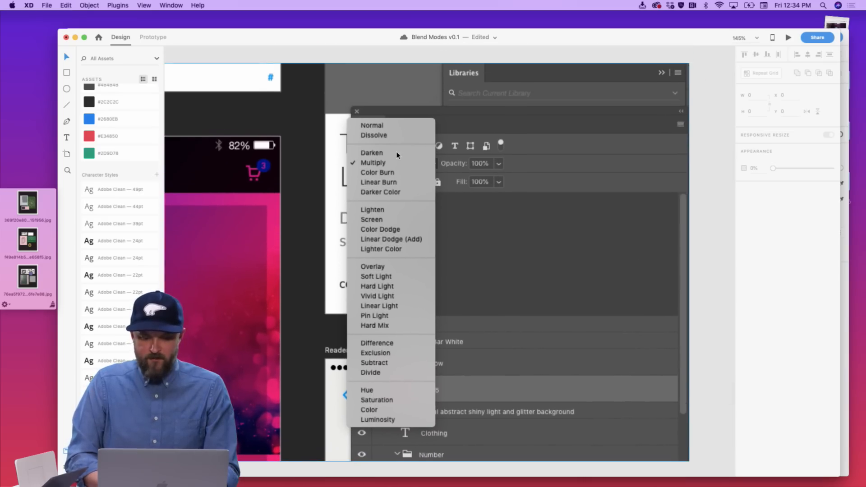
# Examine the opacity settings with the blend mode dropdown in the Illustrator reference screenshot
pyautogui.scroll(-10, 397, 156)
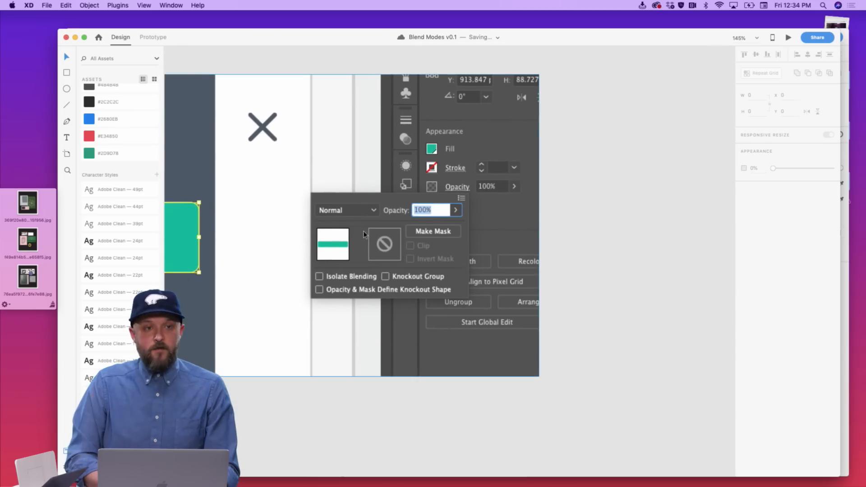
pyautogui.hscroll(3, 386, 231)
pyautogui.scroll(-5, 386, 232)
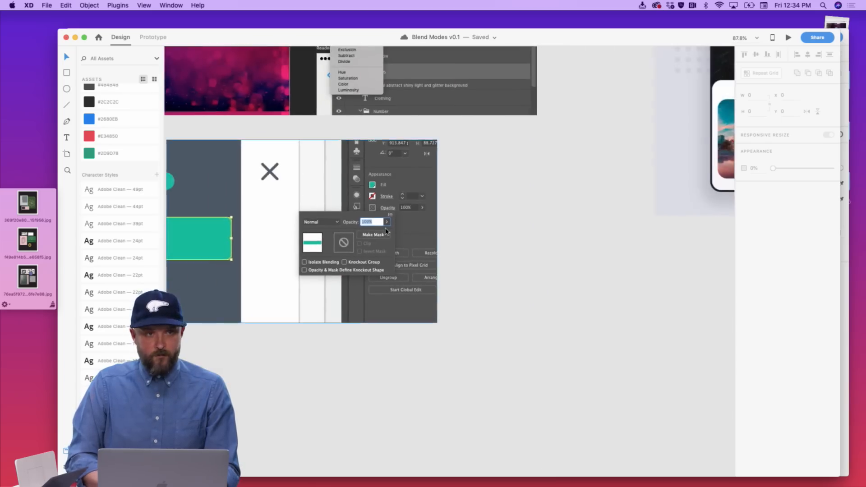
# Move the Fill section and the section below it up to tighten the gap beneath the Blend Mode dropdown
pyautogui.hscroll(10, 385, 231)
pyautogui.hscroll(15, 386, 231)
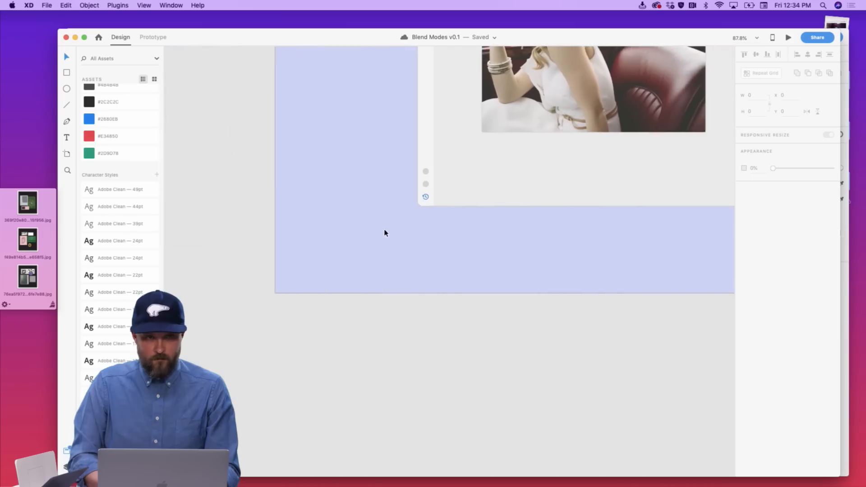
pyautogui.scroll(-2, 375, 246)
pyautogui.hscroll(10, 374, 247)
pyautogui.scroll(5, 373, 248)
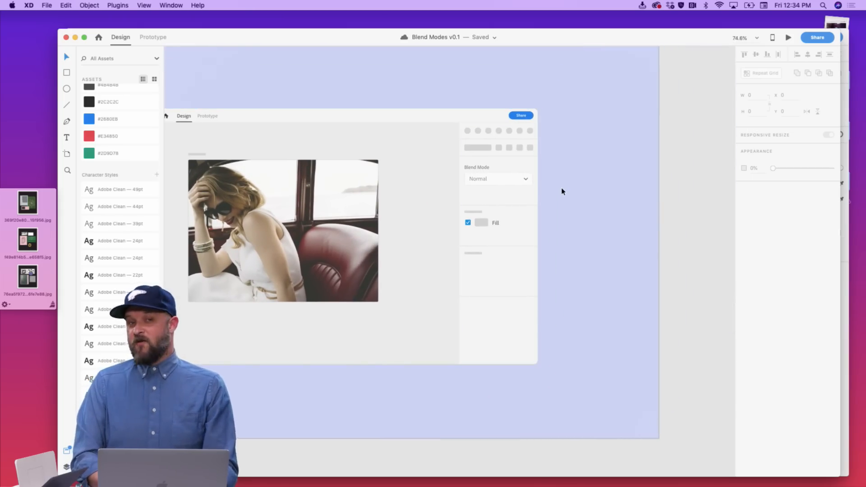
pyautogui.scroll(5, 473, 241)
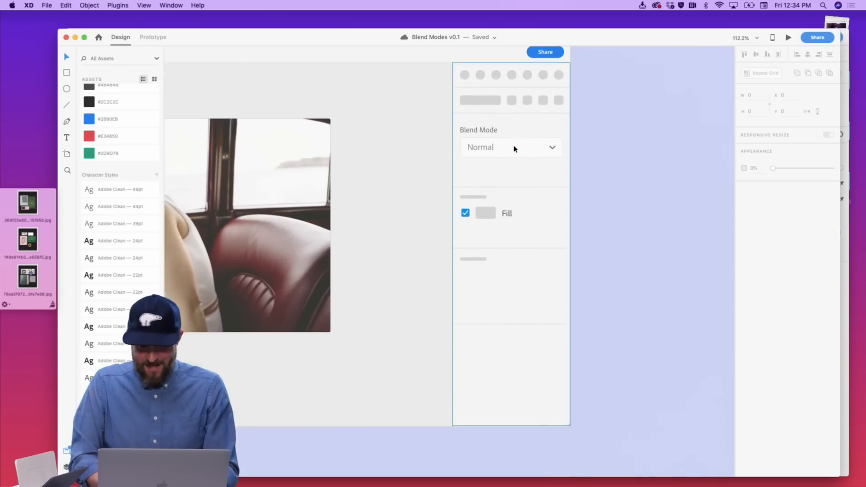
pyautogui.click(509, 194)
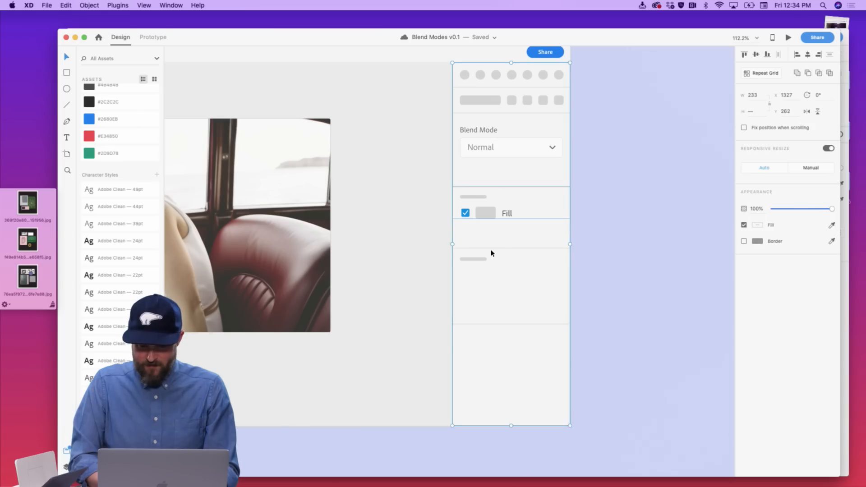
pyautogui.doubleClick(487, 218)
pyautogui.moveTo(487, 218); pyautogui.dragTo(487, 201)
pyautogui.click(633, 205)
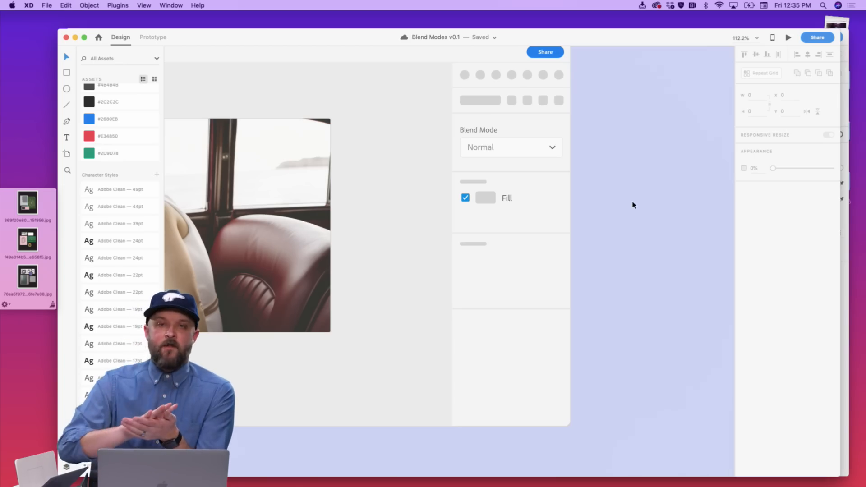
# Draw a 566 × 424 rectangle exactly over the photo in the mockup and turn off its fill
pyautogui.scroll(-5, 633, 206)
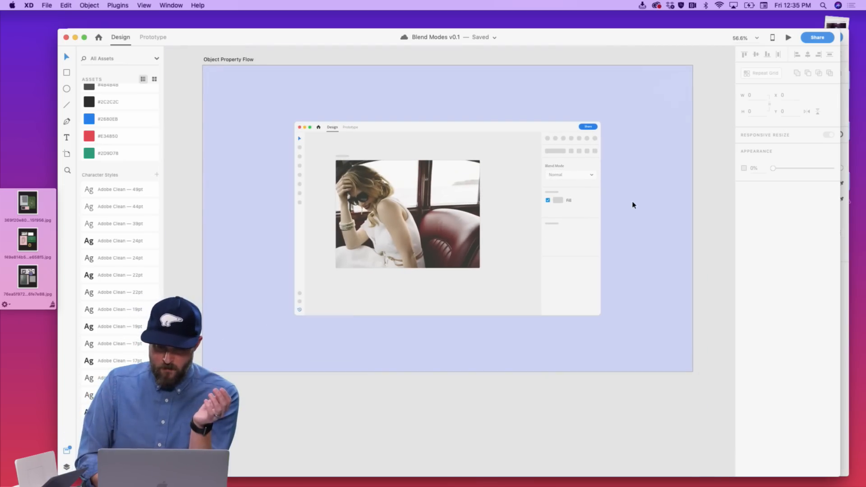
pyautogui.hscroll(5, 633, 205)
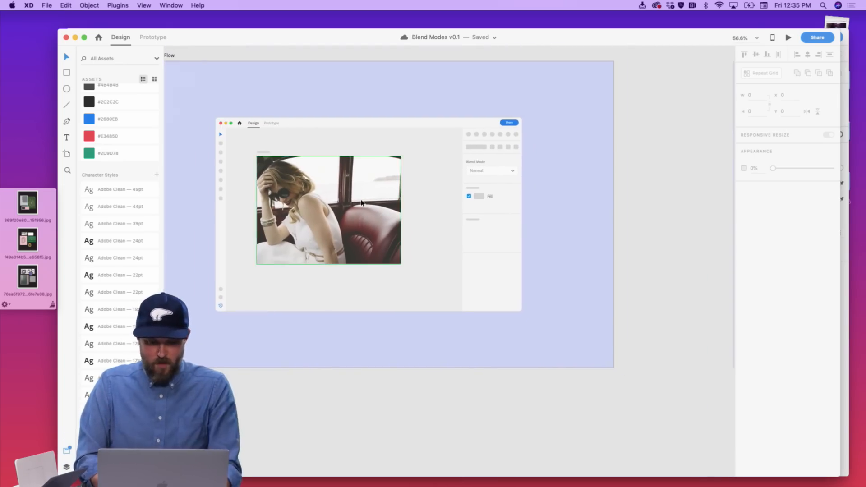
pyautogui.scroll(5, 361, 203)
pyautogui.hscroll(-3, 361, 203)
pyautogui.press('r')
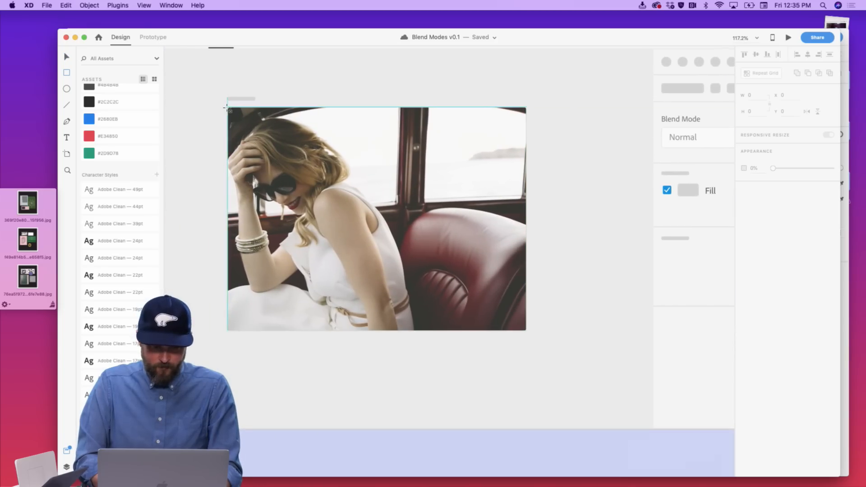
pyautogui.moveTo(227, 107); pyautogui.dragTo(526, 332)
pyautogui.click(744, 242)
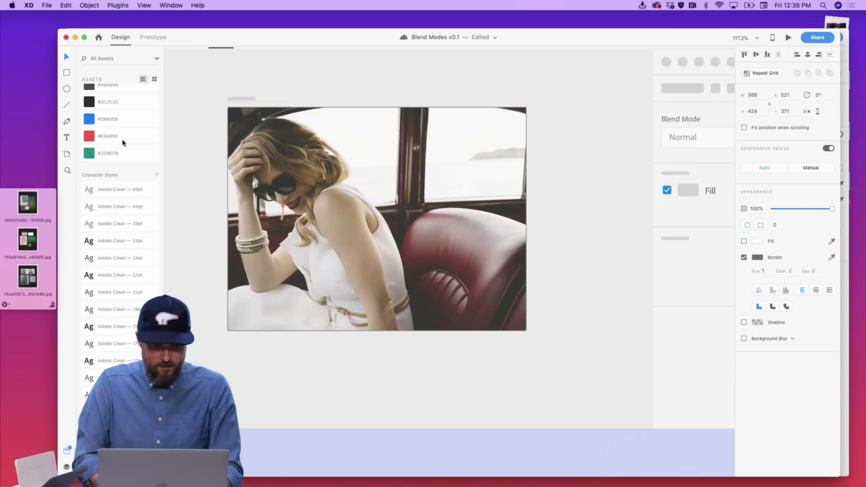
# Apply the #2680EB blue asset as the rectangle's border colour and thicken the border as a selection outline
pyautogui.click(120, 119)
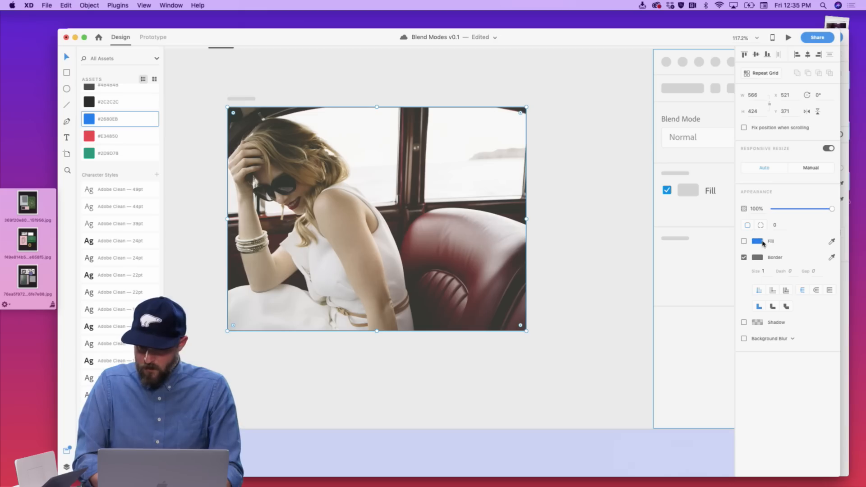
pyautogui.rightClick(121, 120)
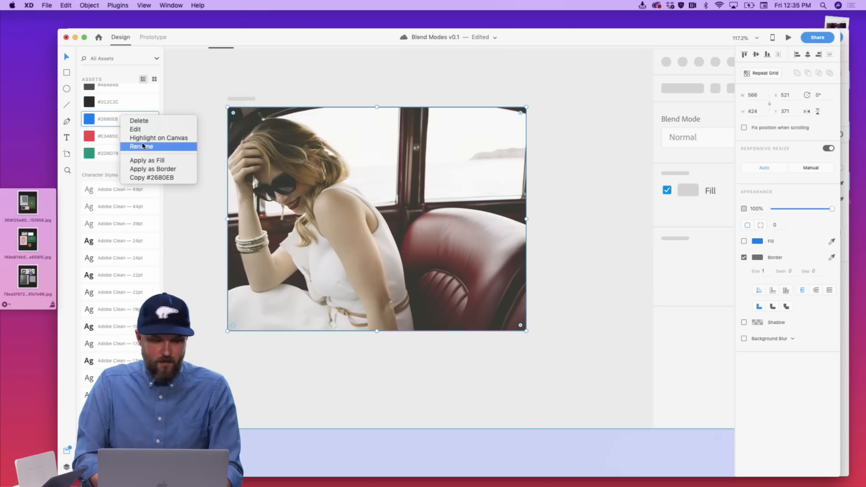
pyautogui.click(151, 168)
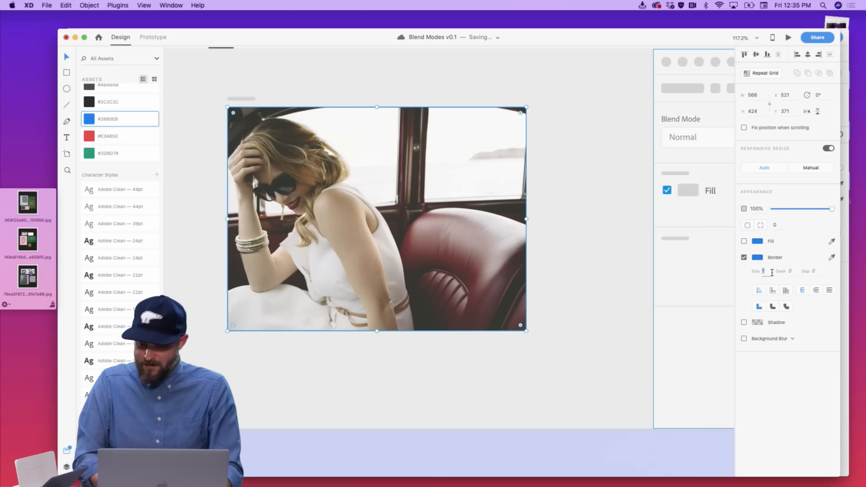
pyautogui.press('Up')
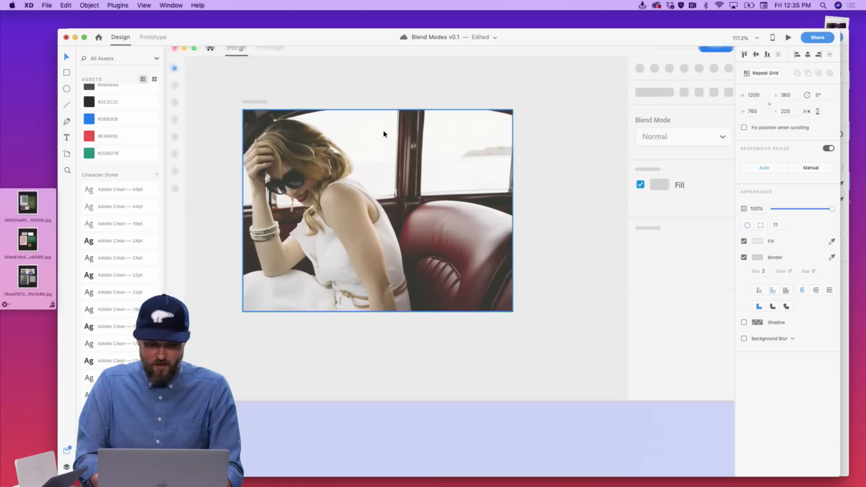
# Delete the 30 – 1 artboard and place a duplicate of the Object Property Flow artboard in its spot
pyautogui.scroll(-2, 384, 134)
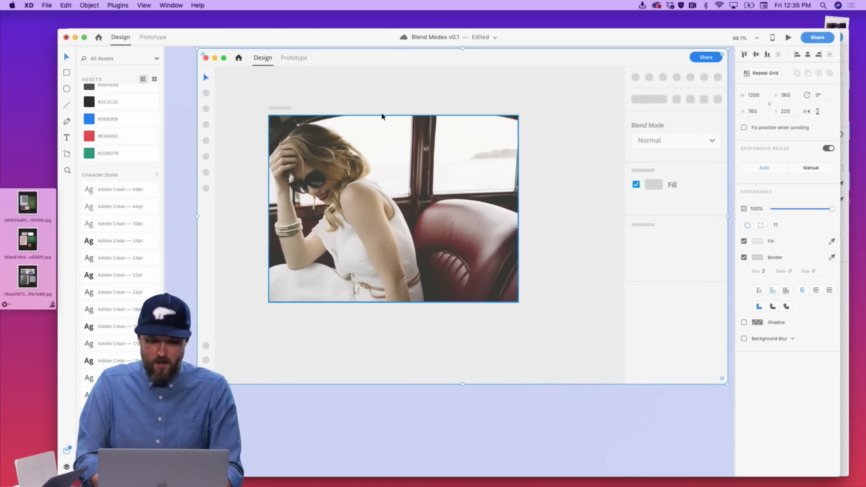
pyautogui.scroll(-3, 527, 448)
pyautogui.scroll(-2, 527, 447)
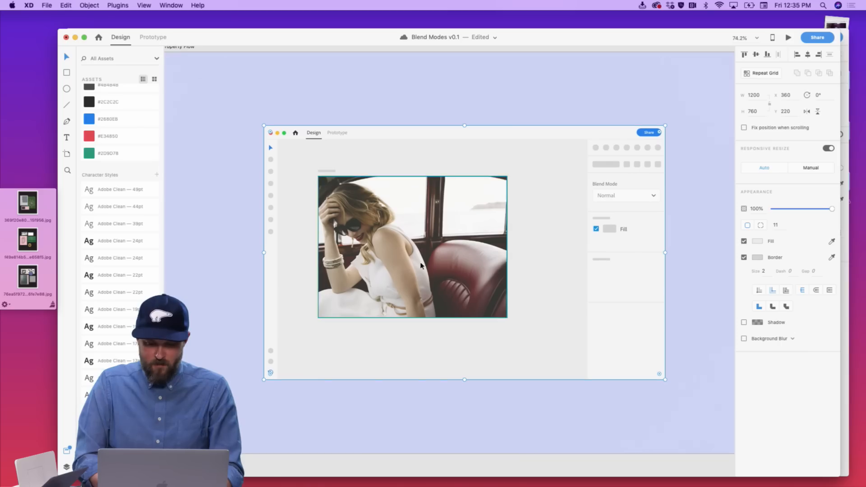
pyautogui.hscroll(4, 451, 231)
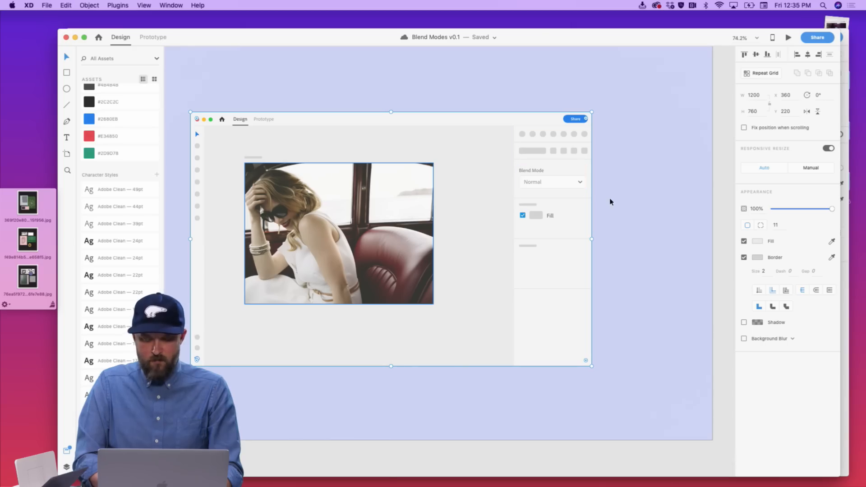
pyautogui.scroll(-3, 610, 201)
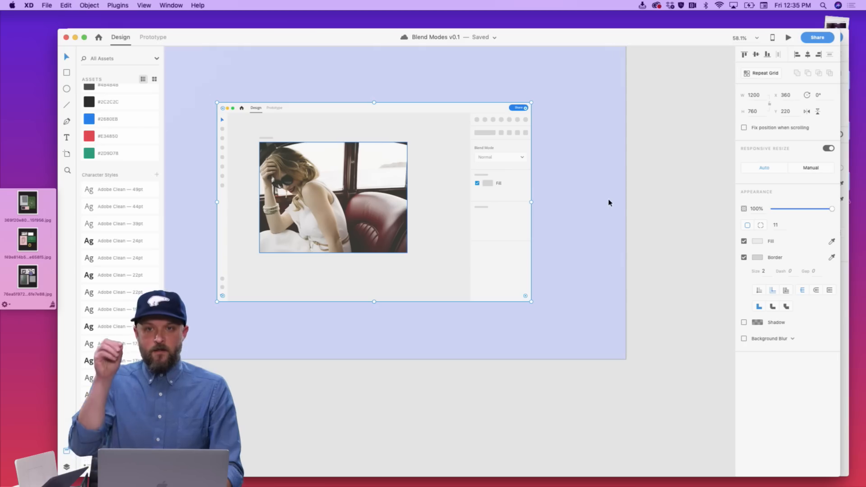
pyautogui.scroll(-2, 609, 203)
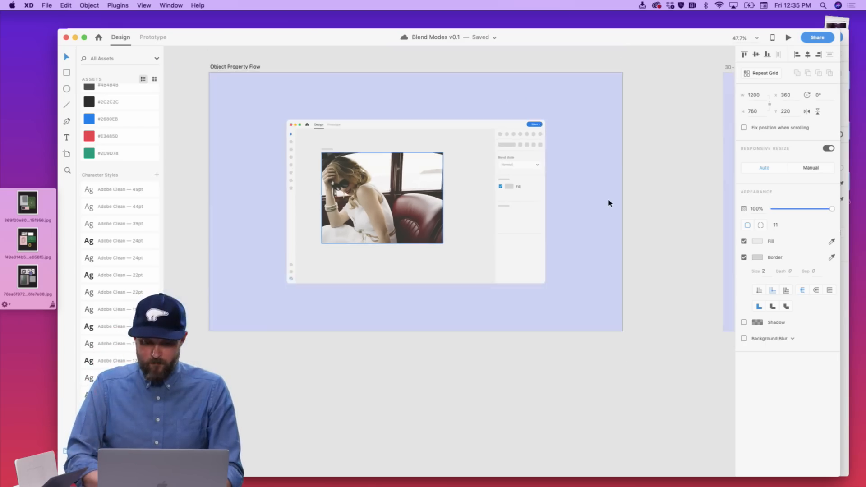
pyautogui.hscroll(10, 609, 203)
pyautogui.hscroll(-3, 609, 203)
pyautogui.scroll(-1, 609, 203)
pyautogui.hscroll(-3, 609, 203)
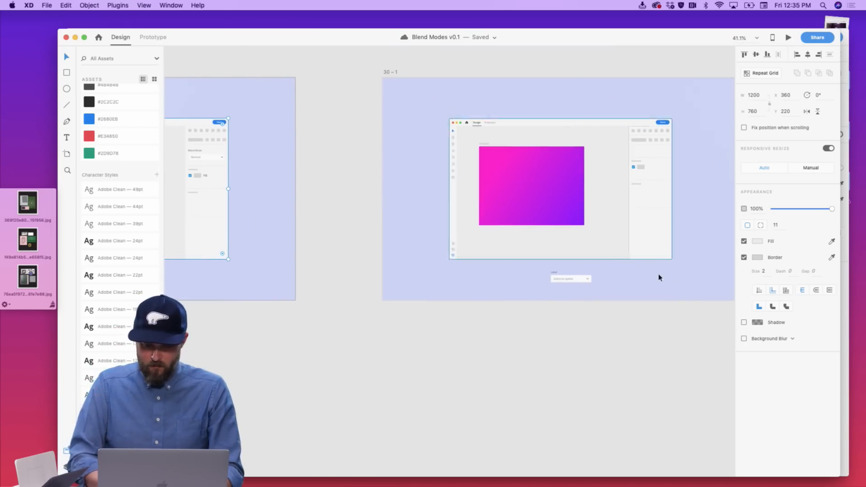
pyautogui.scroll(-3, 436, 200)
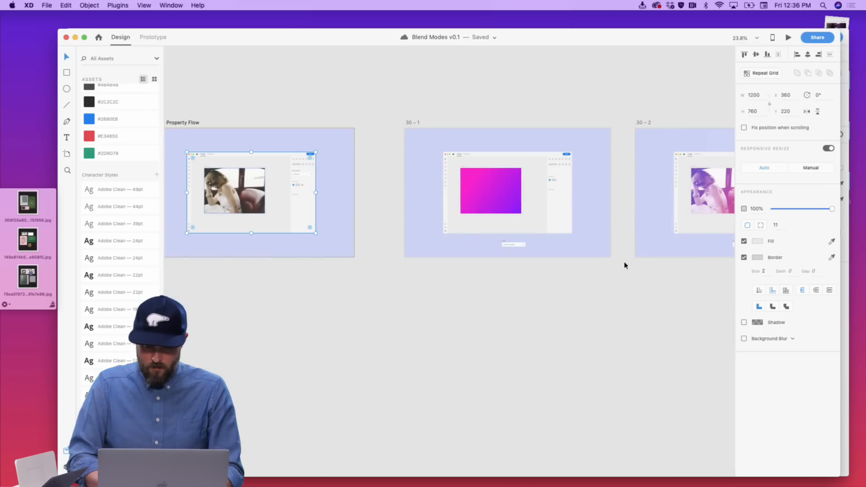
pyautogui.moveTo(593, 232); pyautogui.dragTo(551, 168)
pyautogui.click(414, 121)
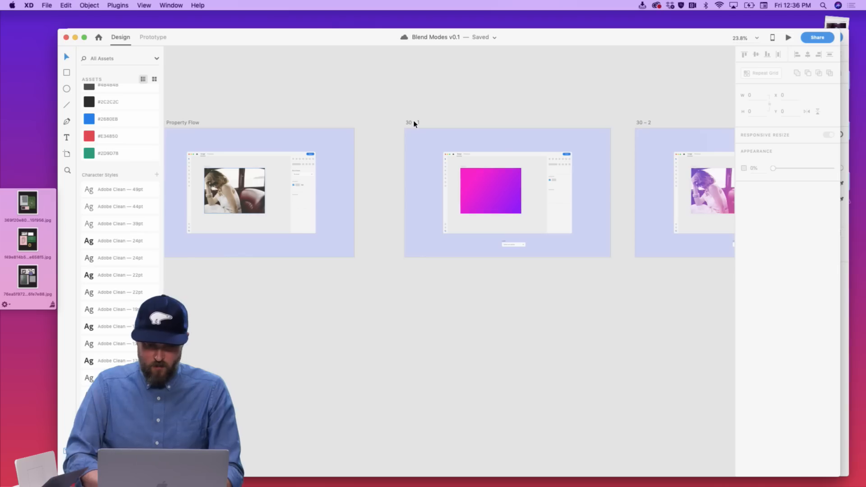
pyautogui.click(415, 124)
pyautogui.press('BackSpace')
pyautogui.moveTo(190, 122); pyautogui.dragTo(428, 137)
pyautogui.click(406, 102)
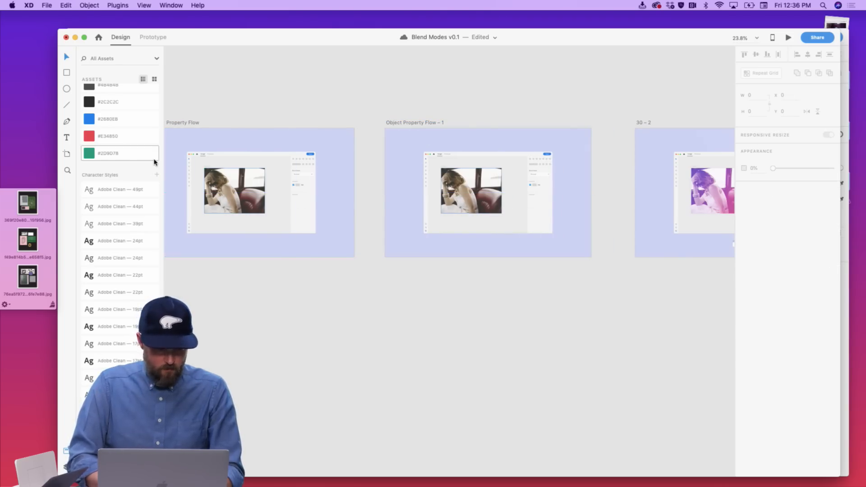
# On the duplicated artboard, show the pink-to-purple gradient rectangle over the photo and leave the duotone Group 1 hidden
pyautogui.scroll(5, 154, 162)
pyautogui.scroll(5, 526, 219)
pyautogui.scroll(3, 536, 199)
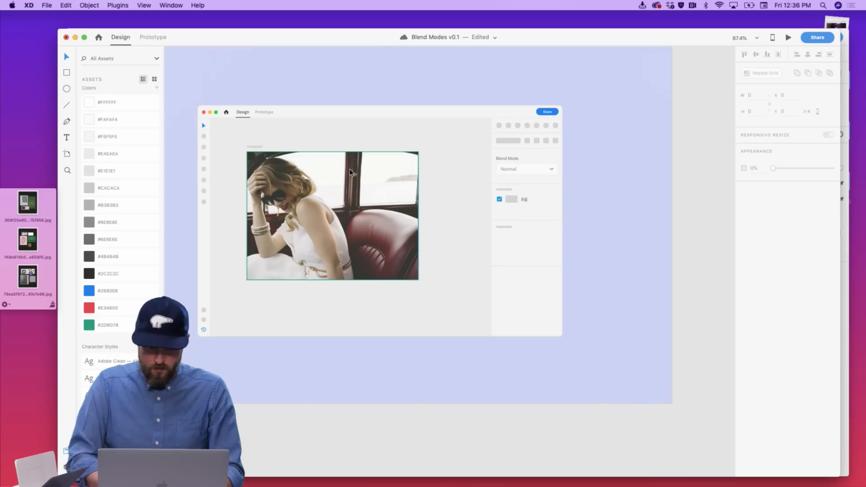
pyautogui.click(335, 191)
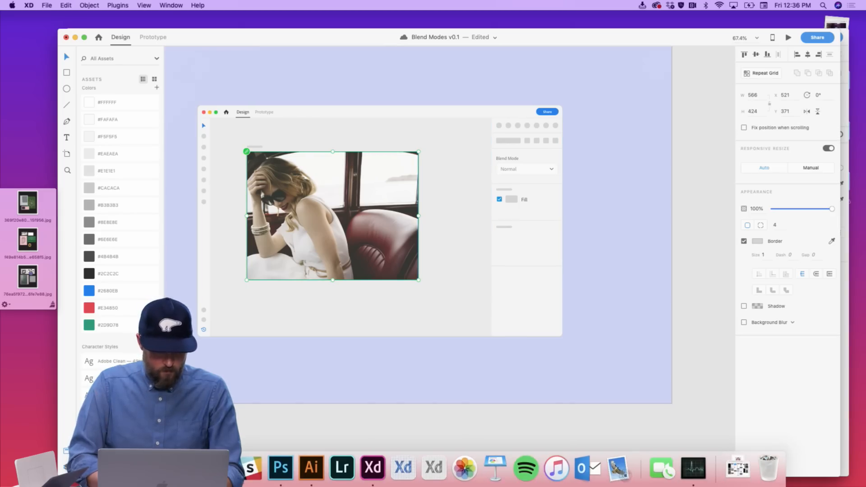
pyautogui.press('super+y')
pyautogui.click(155, 112)
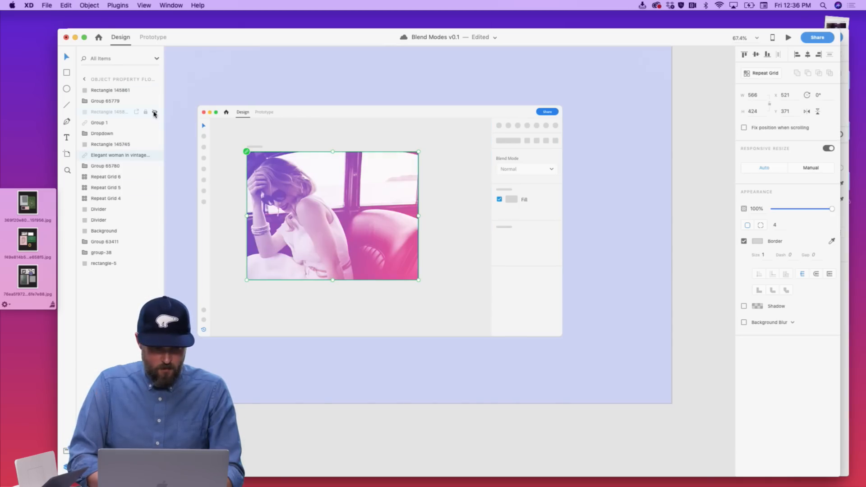
pyautogui.click(154, 112)
pyautogui.click(154, 122)
pyautogui.click(267, 88)
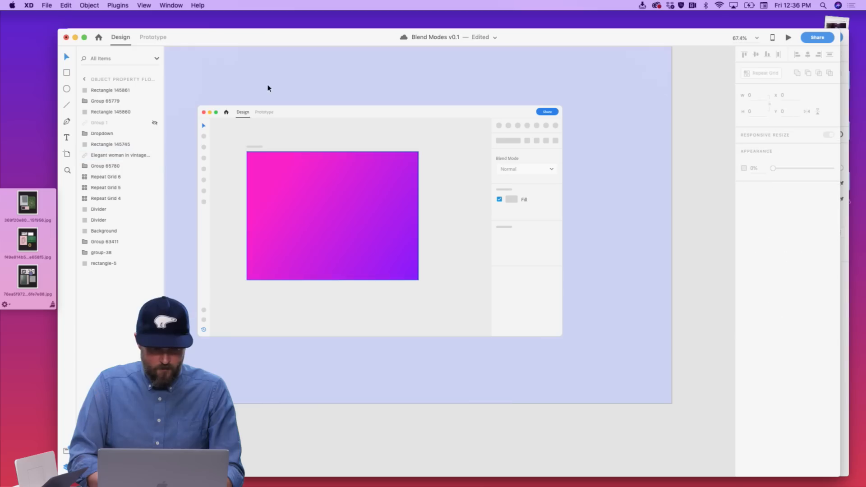
# Compare the Object Property Flow artboard with its gradient duplicate and the neighbouring 30 – 2 artboard
pyautogui.scroll(-1, 308, 89)
pyautogui.hscroll(-1, 308, 89)
pyautogui.scroll(-2, 308, 89)
pyautogui.hscroll(-2, 307, 89)
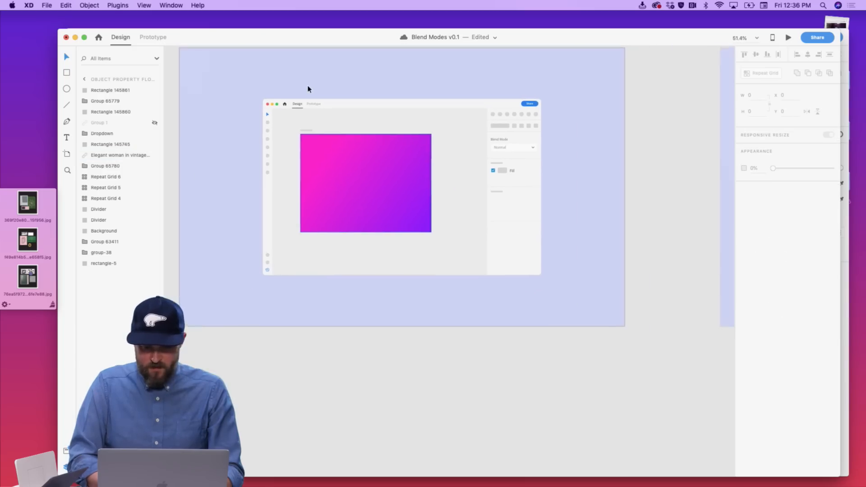
pyautogui.hscroll(-2, 307, 88)
pyautogui.scroll(-3, 310, 90)
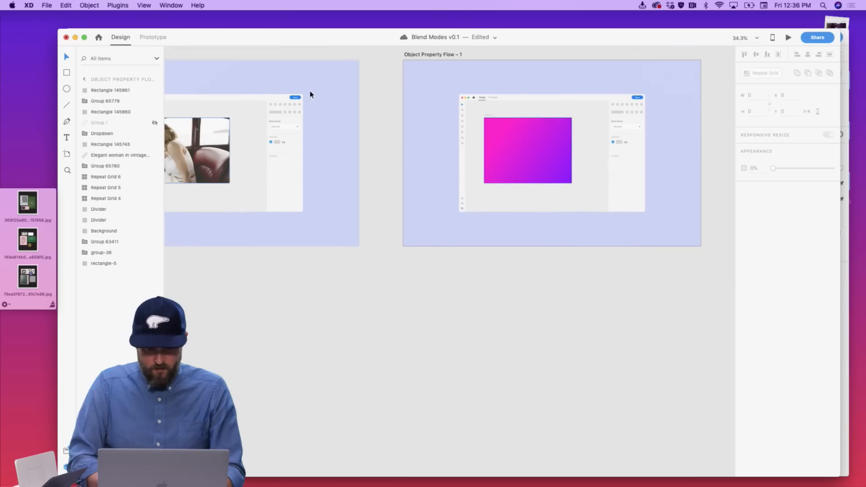
pyautogui.hscroll(-3, 360, 116)
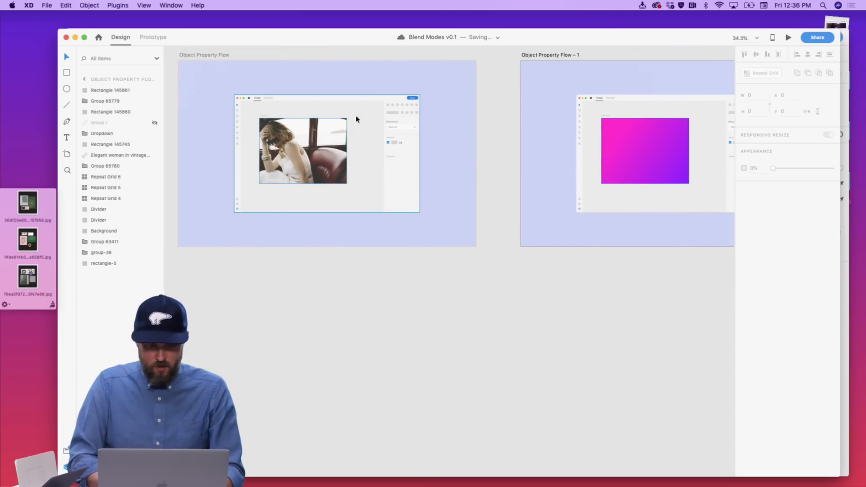
pyautogui.hscroll(3, 402, 140)
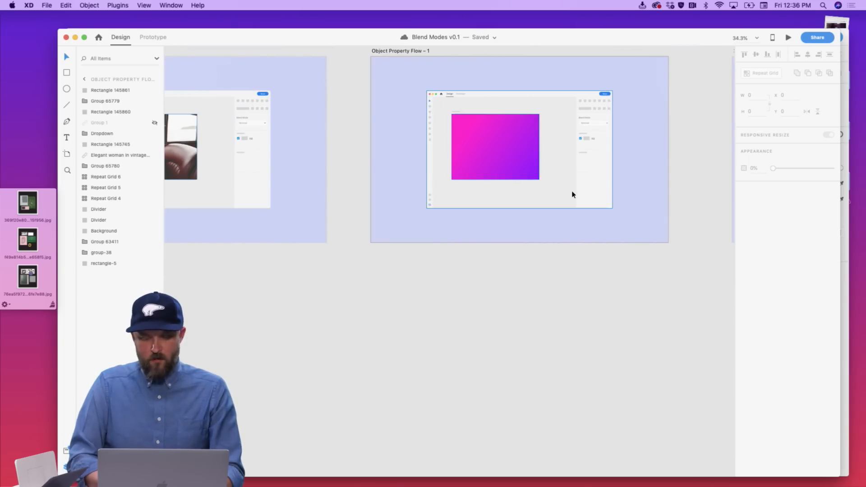
pyautogui.hscroll(4, 572, 194)
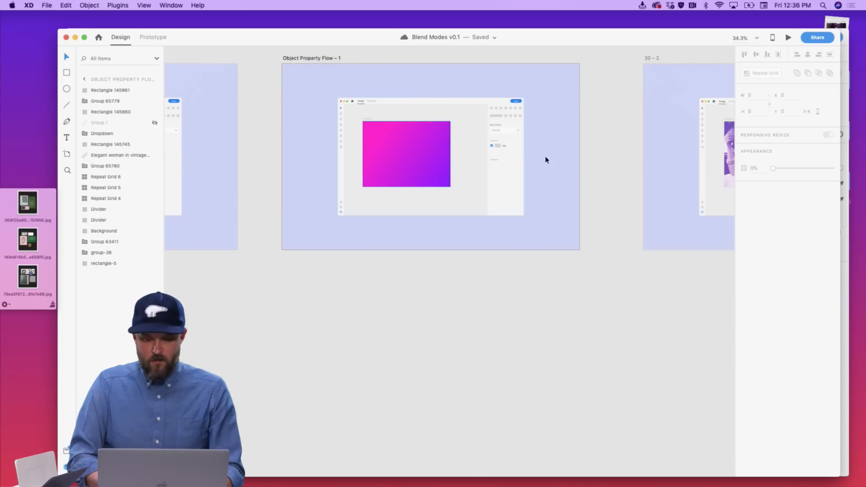
pyautogui.scroll(5, 537, 130)
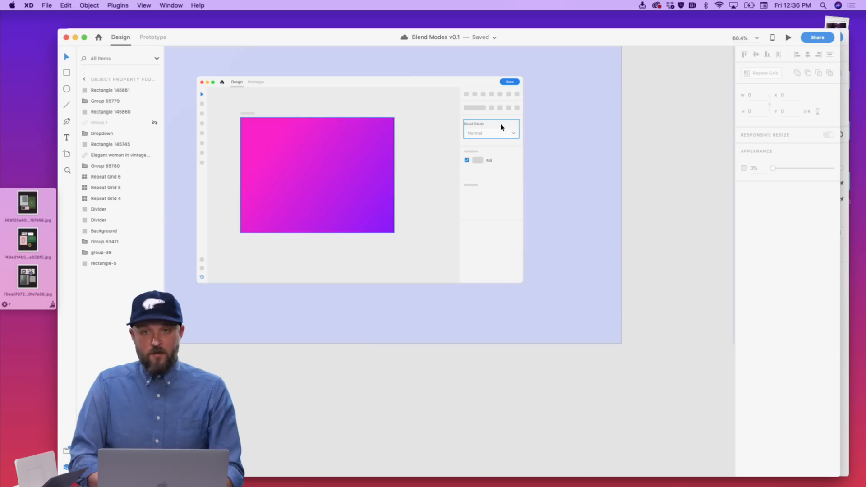
pyautogui.scroll(-5, 534, 119)
pyautogui.scroll(-3, 534, 119)
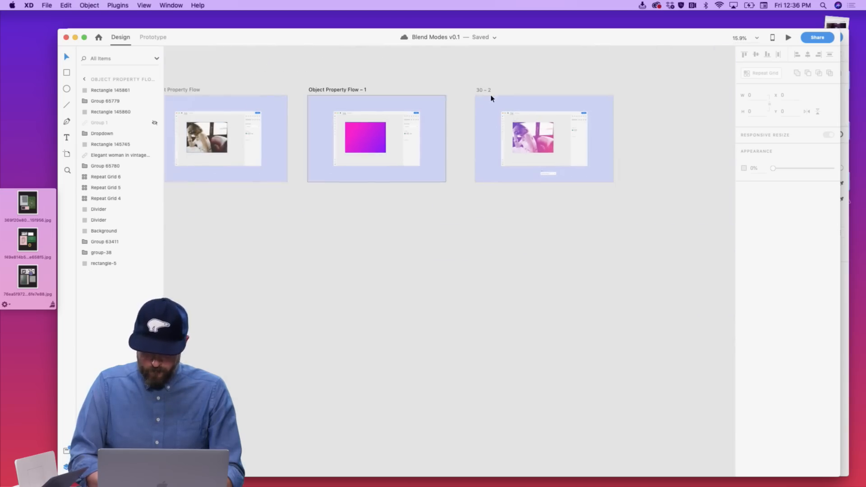
# Move the 30 – 2 artboard away from Object Property Flow – 1 and place a duplicate of the gradient artboard in the gap
pyautogui.moveTo(491, 97); pyautogui.dragTo(607, 98)
pyautogui.click(440, 82)
pyautogui.click(348, 93)
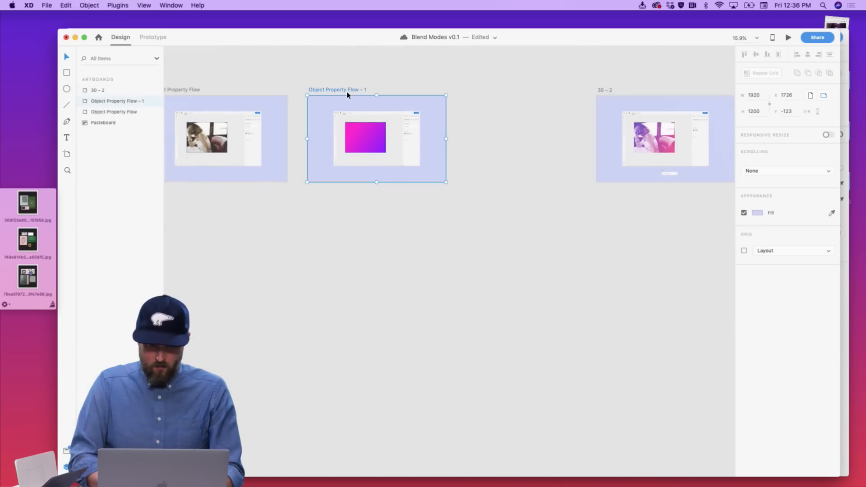
pyautogui.click(503, 101)
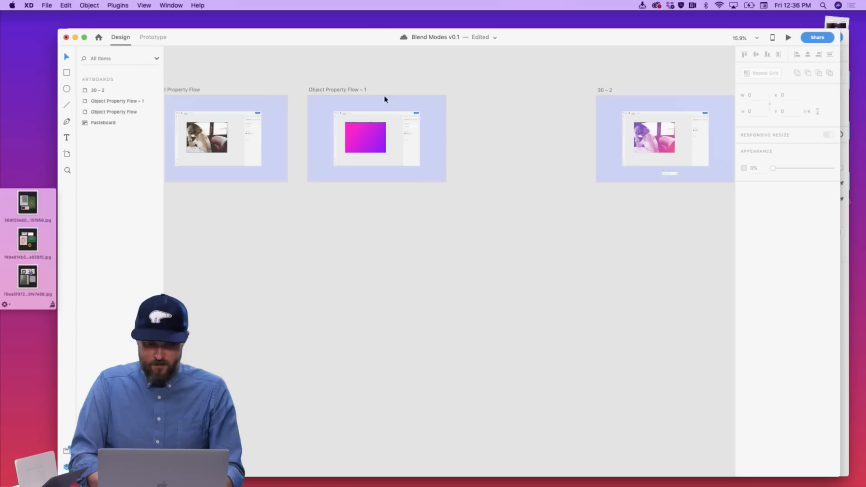
pyautogui.click(352, 92)
pyautogui.moveTo(352, 89); pyautogui.dragTo(499, 100)
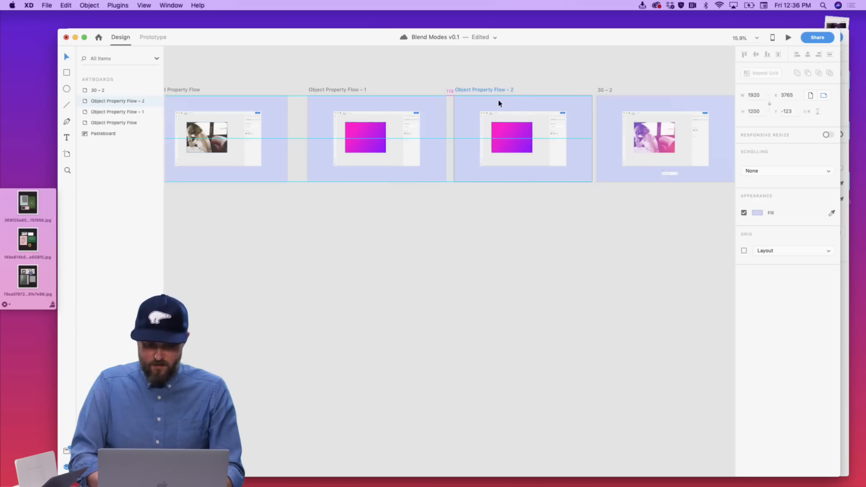
pyautogui.click(530, 94)
# Copy the Focus + Hover / Touch dropdown with its open three-option menu from the UI kit document and paste it into the duplicated artboard
pyautogui.scroll(5, 615, 135)
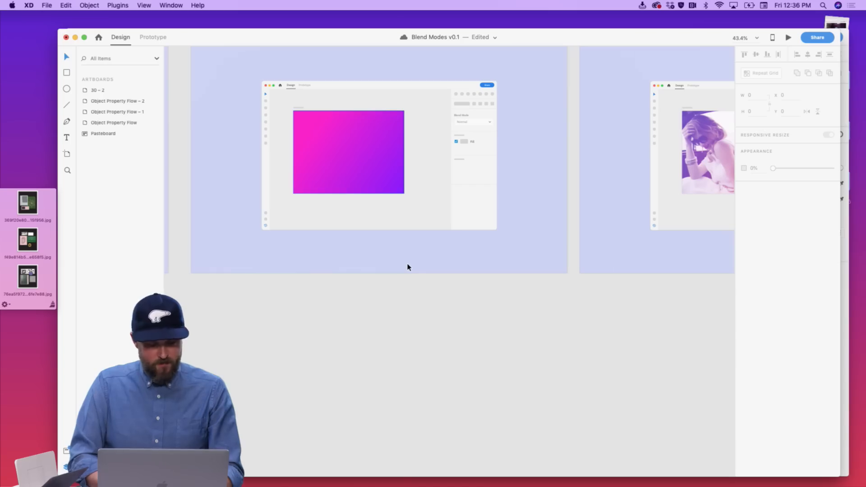
pyautogui.press('super+grave')
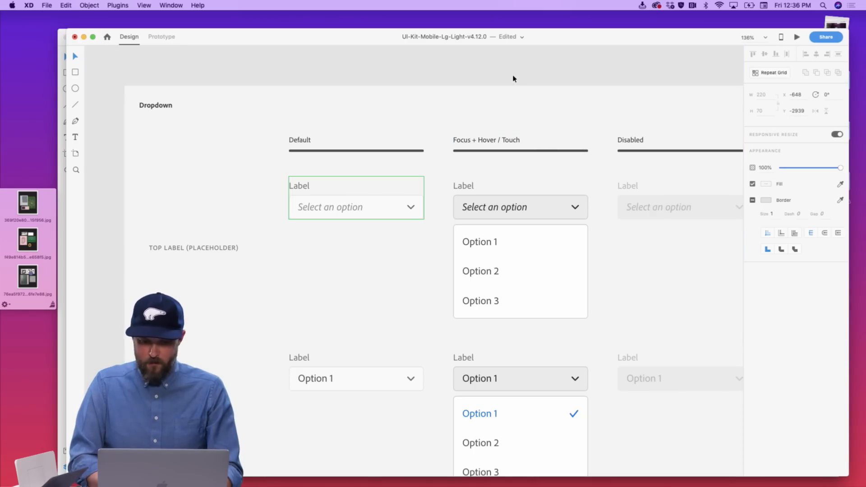
pyautogui.click(526, 219)
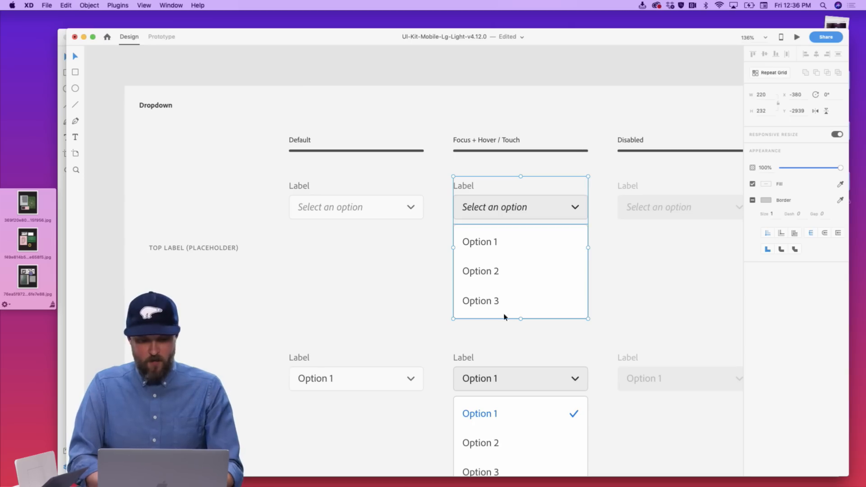
pyautogui.press('super+grave')
pyautogui.hscroll(2, 524, 260)
pyautogui.hscroll(3, 587, 243)
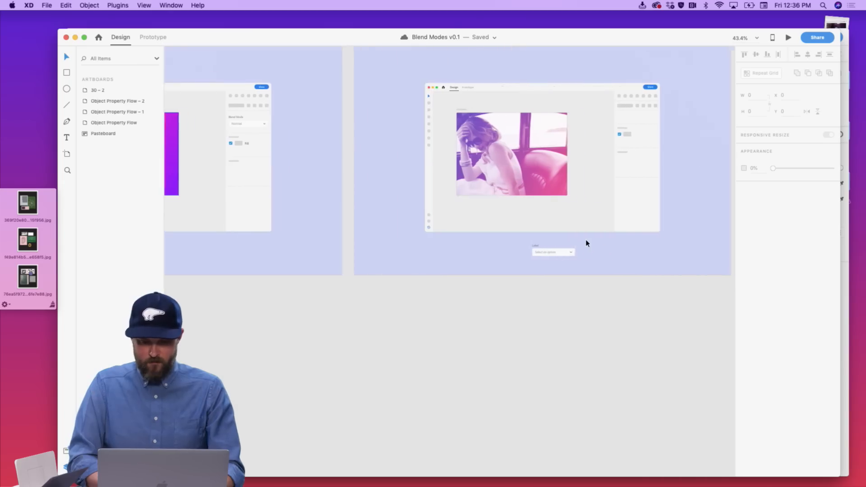
pyautogui.hscroll(-4, 586, 242)
pyautogui.scroll(5, 503, 161)
pyautogui.press('super+v')
pyautogui.scroll(2, 496, 176)
pyautogui.hscroll(1, 496, 176)
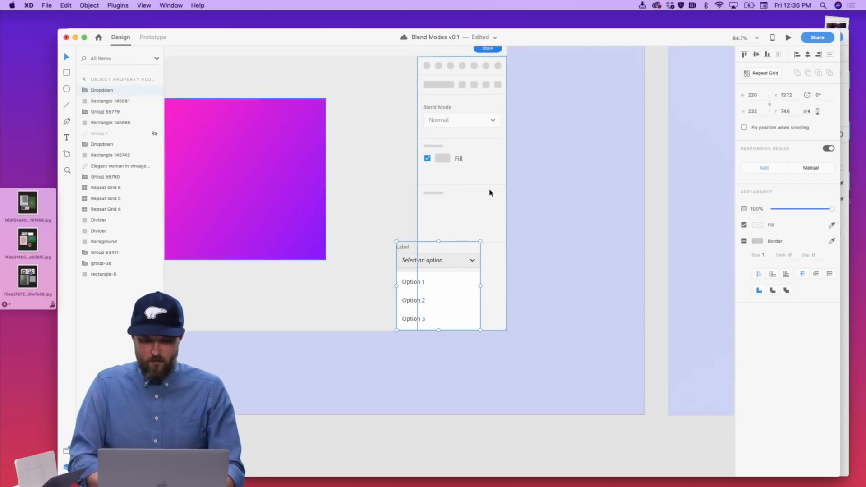
# Align the pasted dropdown over the existing Blend Mode field at X 1342, Y 379 and narrow it to a width of 203.98
pyautogui.moveTo(456, 274); pyautogui.dragTo(494, 164)
pyautogui.scroll(5, 494, 165)
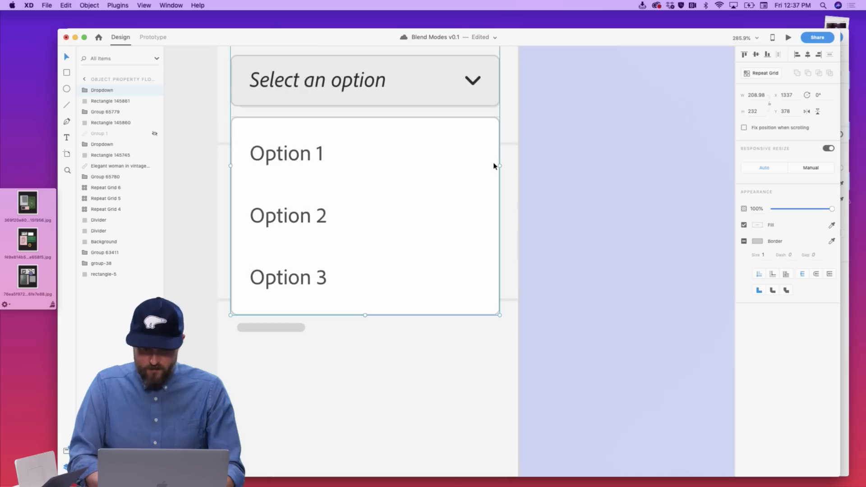
pyautogui.press('Right')
pyautogui.press('Right')
pyautogui.press('Right')
pyautogui.press('Right')
pyautogui.press('Right')
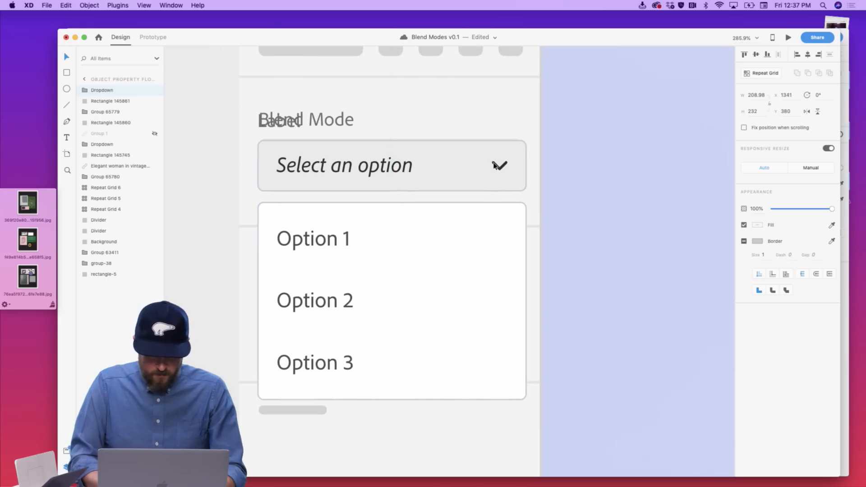
pyautogui.press('Down')
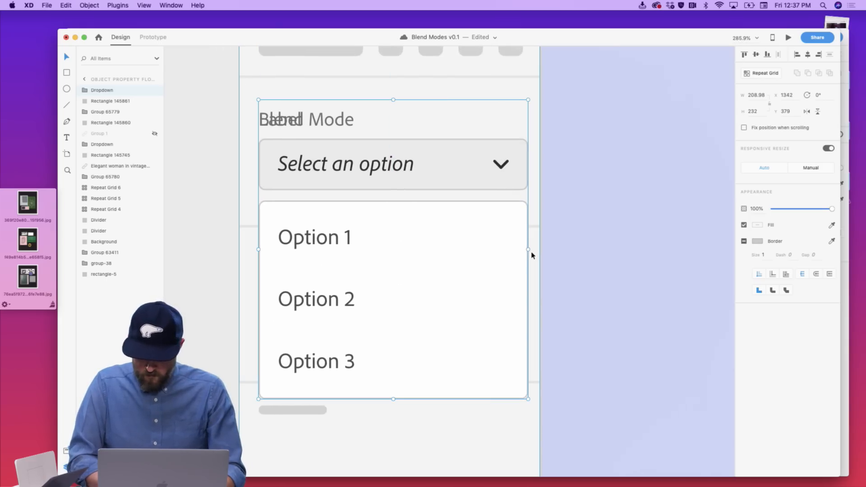
pyautogui.moveTo(530, 248); pyautogui.dragTo(522, 249)
pyautogui.click(591, 207)
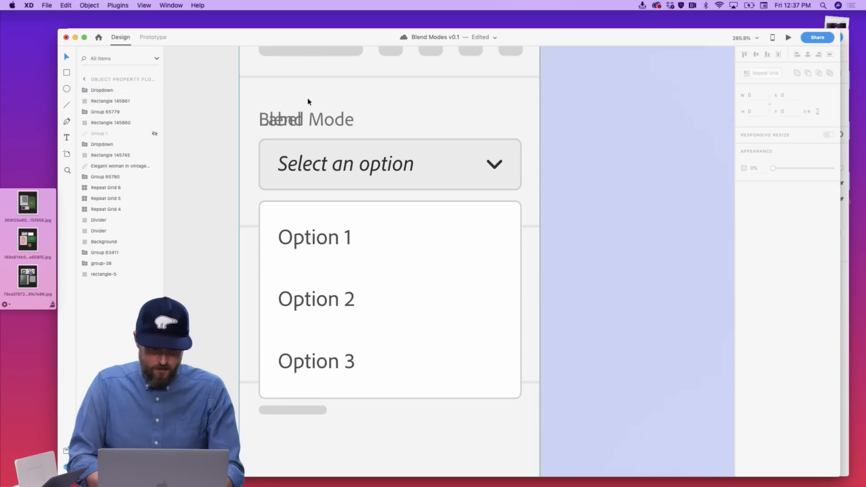
# Change the pasted dropdown's label text to "Blend Mode"
pyautogui.doubleClick(290, 120)
pyautogui.doubleClick(290, 120)
pyautogui.press('Return')
pyautogui.write('Bl')
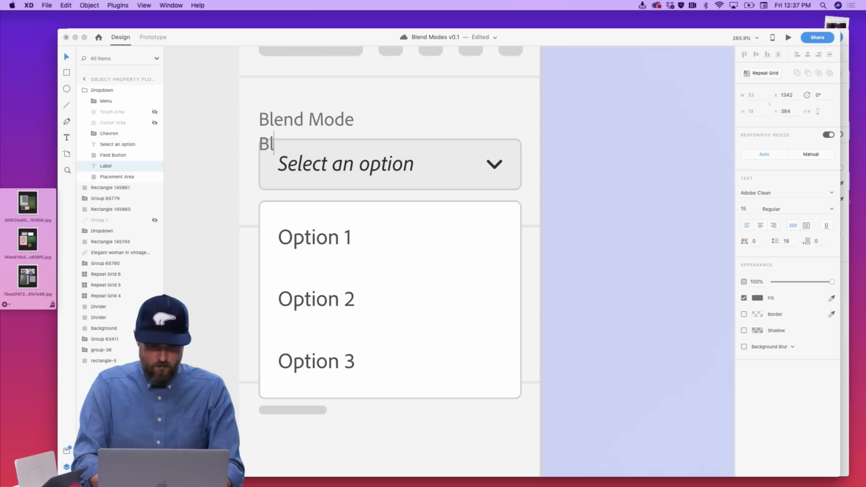
pyautogui.press('BackSpace')
pyautogui.press('BackSpace')
pyautogui.press('BackSpace')
pyautogui.press('Right')
pyautogui.press('Right')
pyautogui.press('Right')
pyautogui.press('Right')
pyautogui.press('Right')
pyautogui.press('Right')
pyautogui.press('Right')
pyautogui.press('Right')
pyautogui.press('Right')
pyautogui.press('Right')
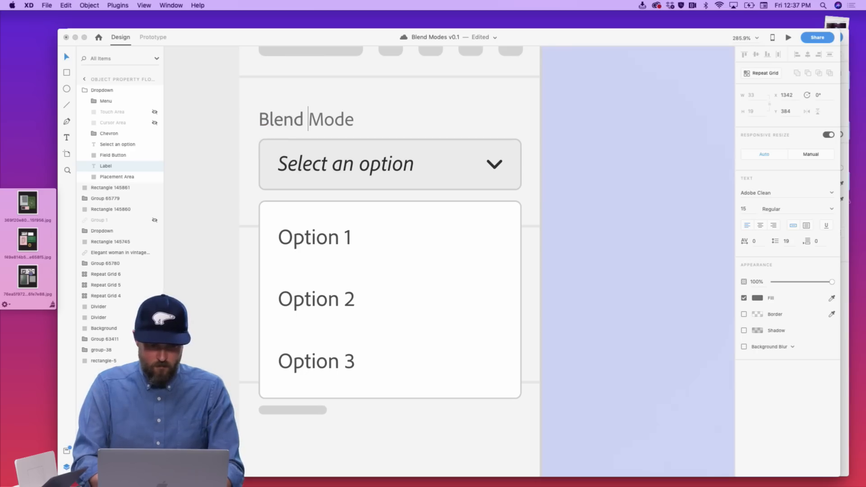
pyautogui.press('Escape')
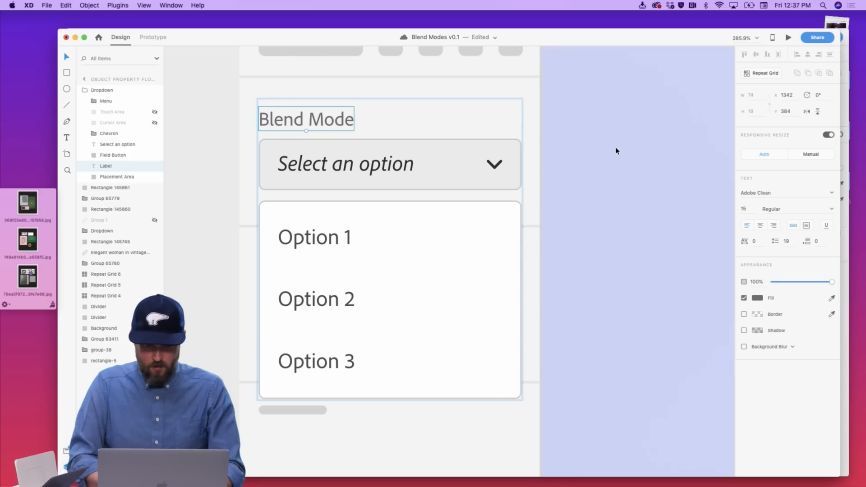
pyautogui.scroll(-5, 215, 196)
pyautogui.moveTo(293, 182); pyautogui.dragTo(382, 181)
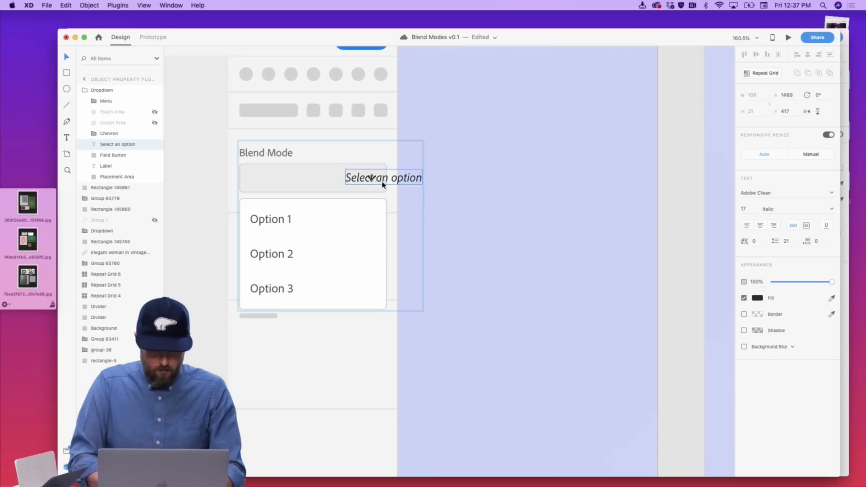
pyautogui.press('super+z')
pyautogui.click(478, 181)
# Rename the first option in the open dropdown menu to "Normal"
pyautogui.doubleClick(284, 214)
pyautogui.doubleClick(284, 214)
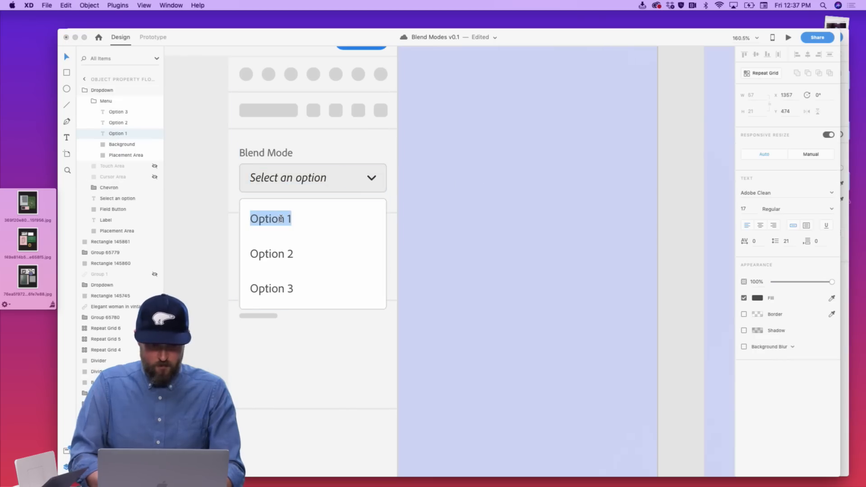
pyautogui.write('Normal')
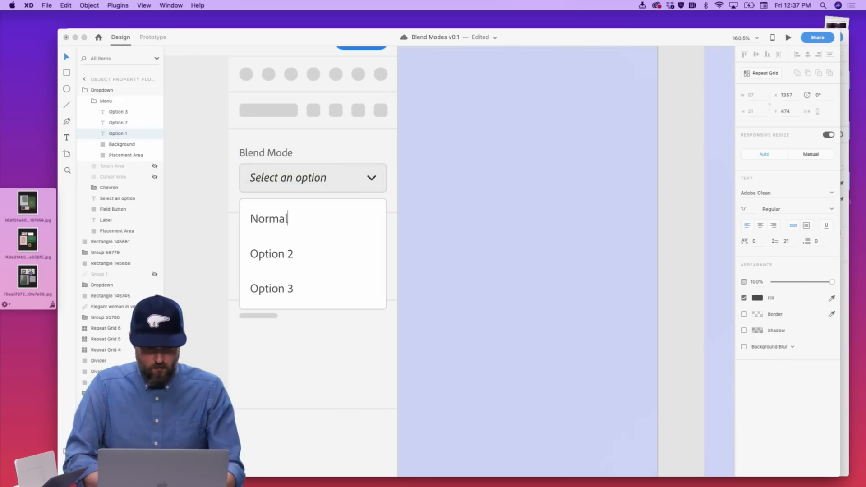
pyautogui.press('Escape')
pyautogui.click(475, 206)
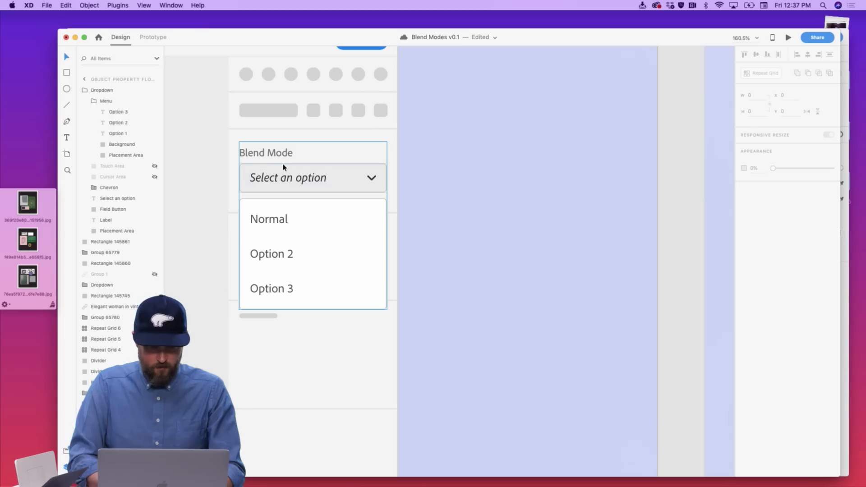
# Hide the original closed Normal dropdown beneath the open one, keeping the open dropdown in the same position in the mocked-up property panel
pyautogui.moveTo(284, 166); pyautogui.dragTo(405, 167)
pyautogui.click(302, 170)
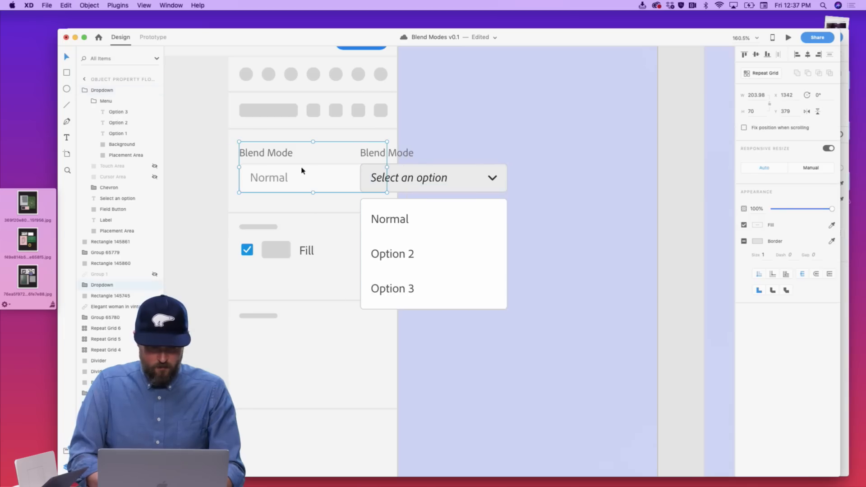
pyautogui.click(154, 285)
pyautogui.moveTo(421, 176); pyautogui.dragTo(301, 176)
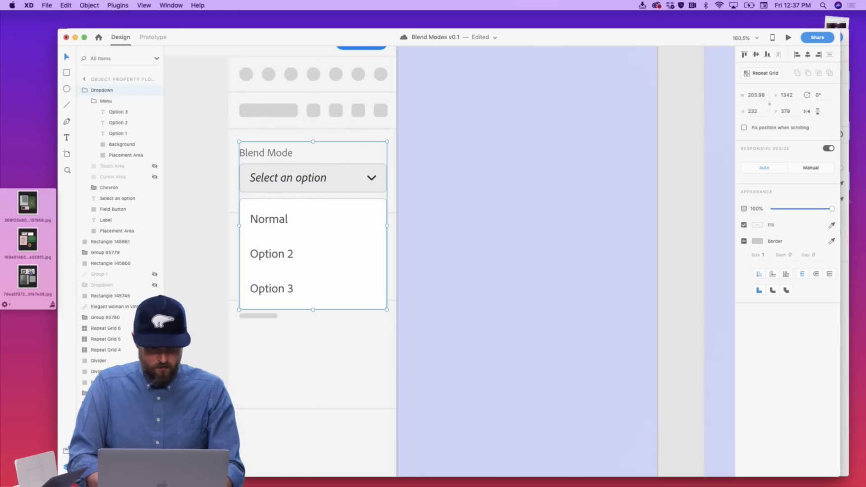
pyautogui.press('super+z')
pyautogui.press('super+z')
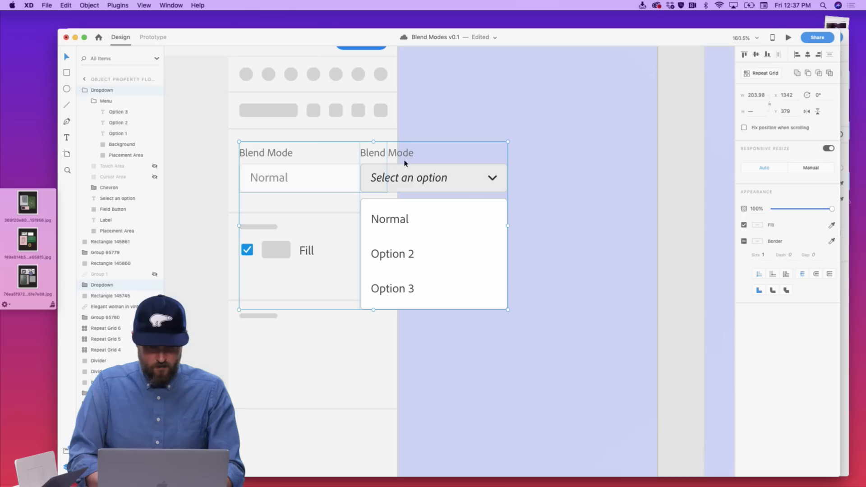
pyautogui.press('super+shift+z')
pyautogui.press('super+shift+z')
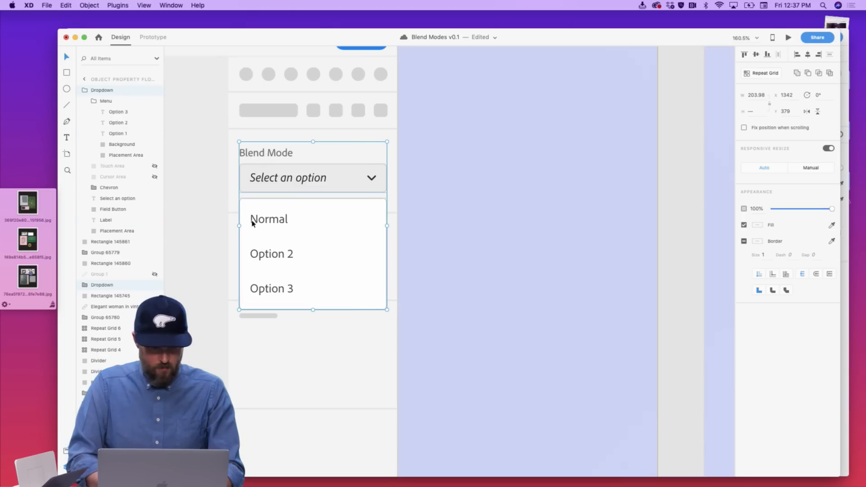
pyautogui.click(154, 285)
# Rename the second menu option to "Multiply" and the third to "Screen"
pyautogui.hscroll(-3, 484, 176)
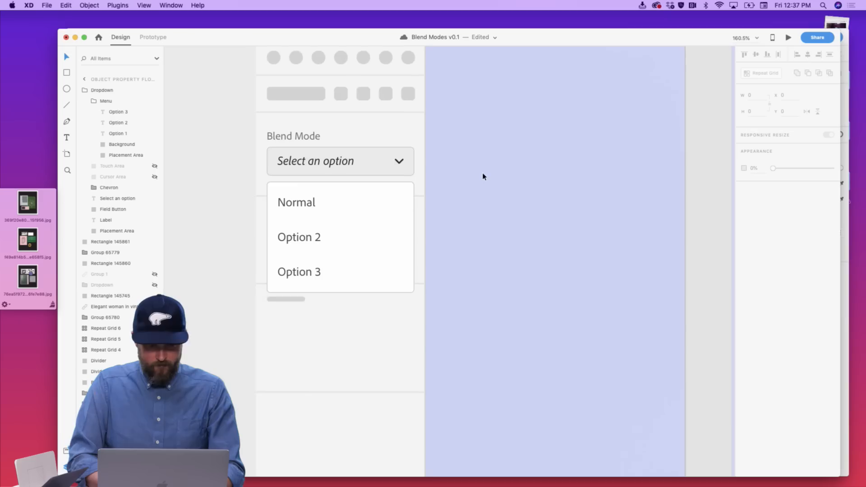
pyautogui.scroll(5, 459, 210)
pyautogui.hscroll(-5, 459, 209)
pyautogui.scroll(-2, 459, 209)
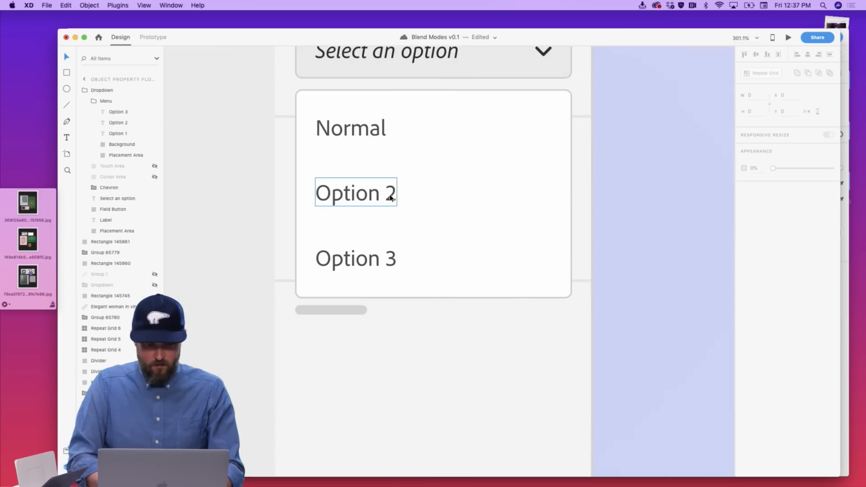
pyautogui.doubleClick(385, 195)
pyautogui.write('M')
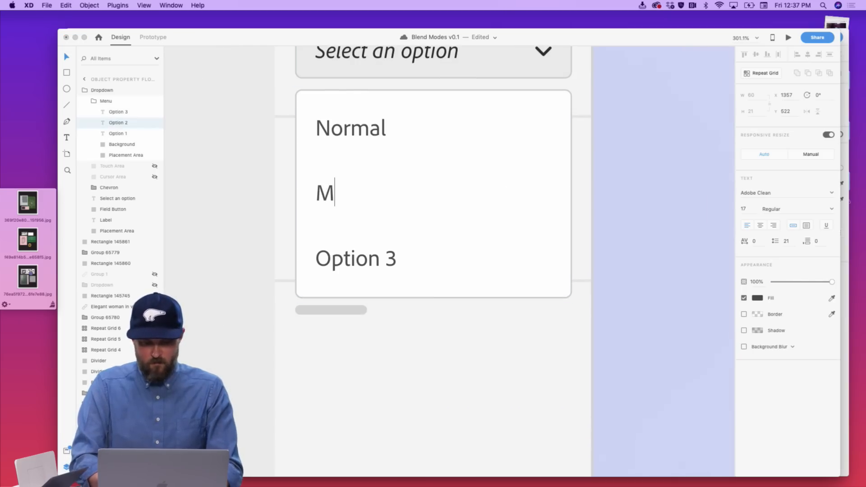
pyautogui.write('ultiply')
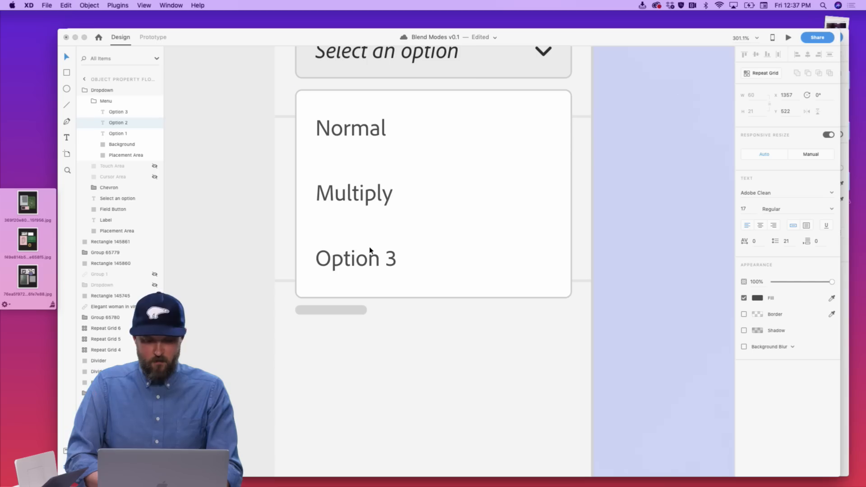
pyautogui.doubleClick(372, 256)
pyautogui.write('Screen')
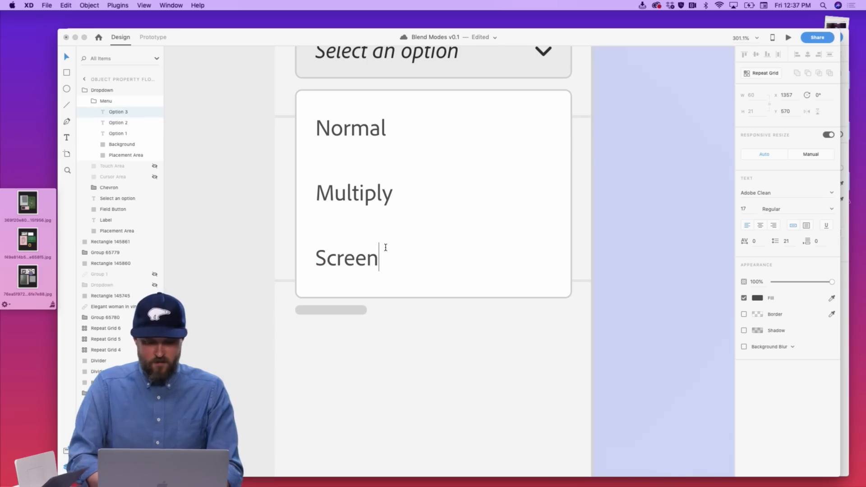
pyautogui.press('Escape')
pyautogui.click(651, 229)
pyautogui.scroll(-5, 651, 229)
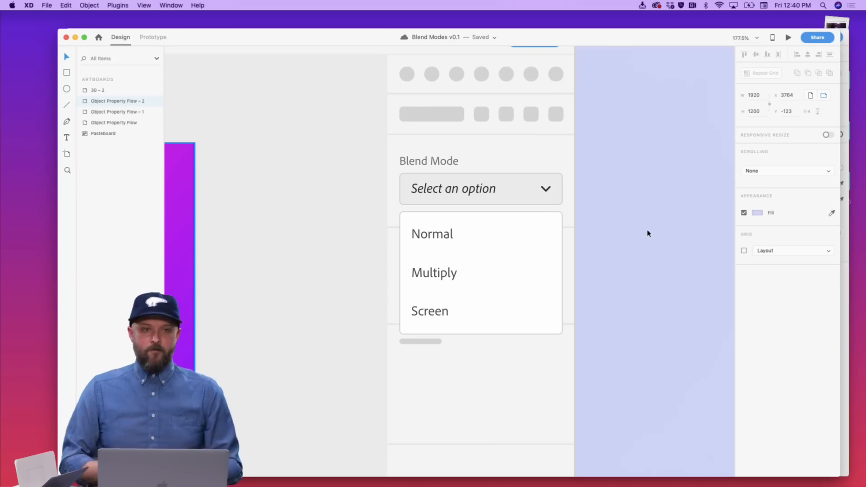
pyautogui.scroll(-5, 648, 234)
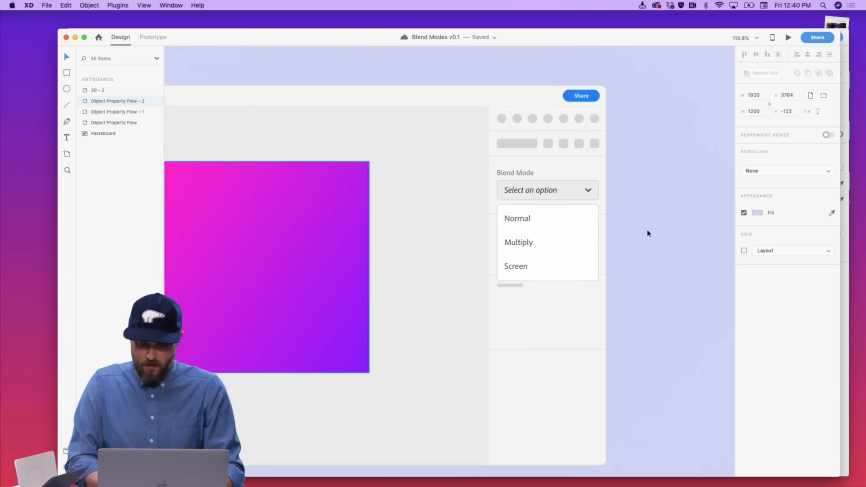
pyautogui.scroll(8, 648, 234)
pyautogui.hscroll(-2, 648, 234)
pyautogui.hscroll(3, 648, 234)
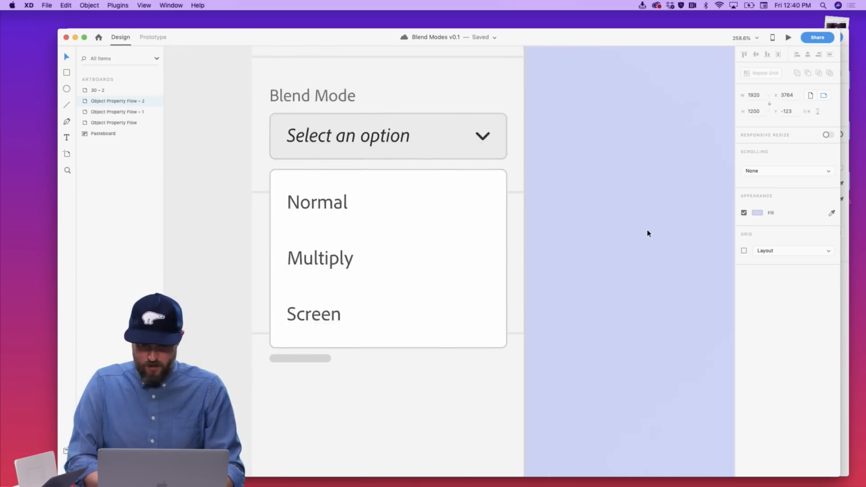
pyautogui.scroll(-5, 648, 233)
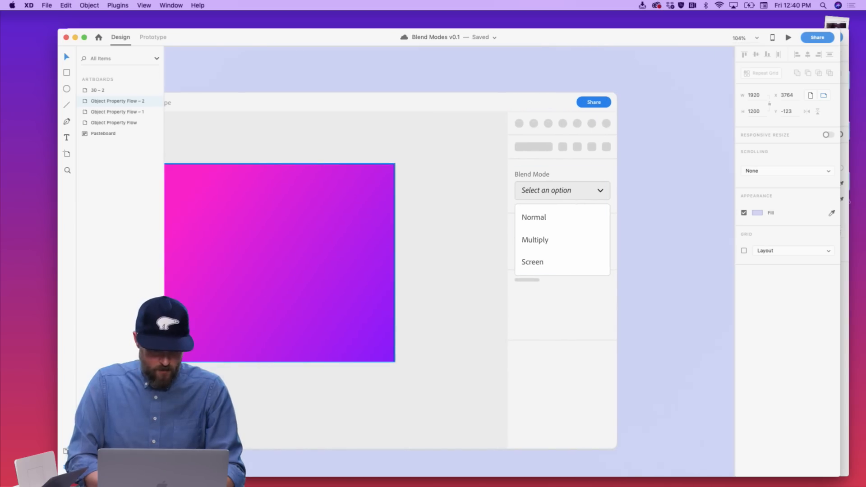
# Place the blue checkbox asset beside the open dropdown and move its checkmark onto the Normal option's row
pyautogui.press('super+shift+y')
pyautogui.scroll(-10, 120, 180)
pyautogui.scroll(2, 119, 140)
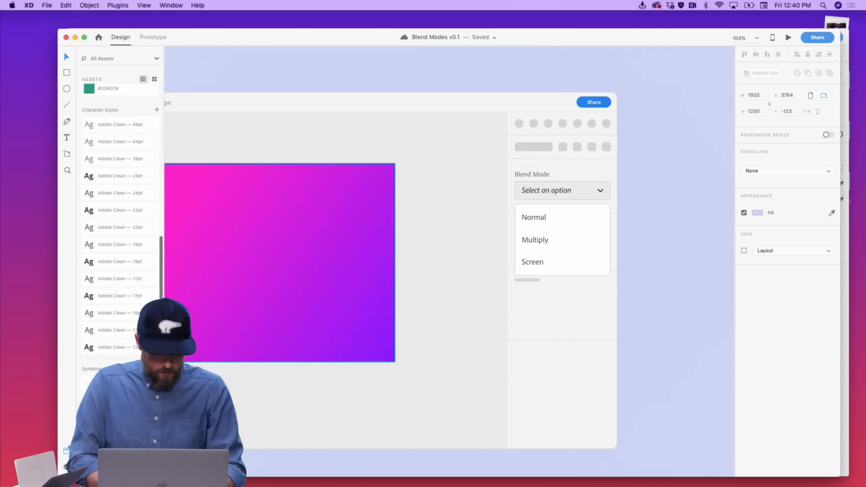
pyautogui.moveTo(681, 233); pyautogui.dragTo(622, 220)
pyautogui.scroll(5, 685, 221)
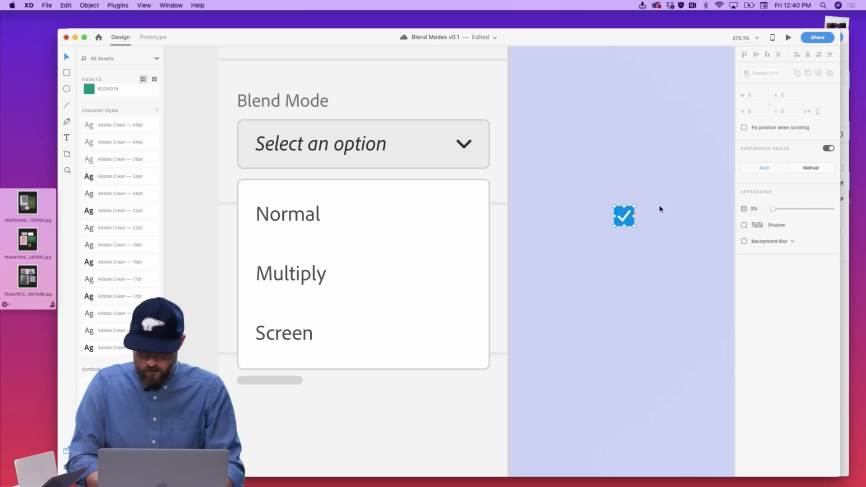
pyautogui.click(626, 221)
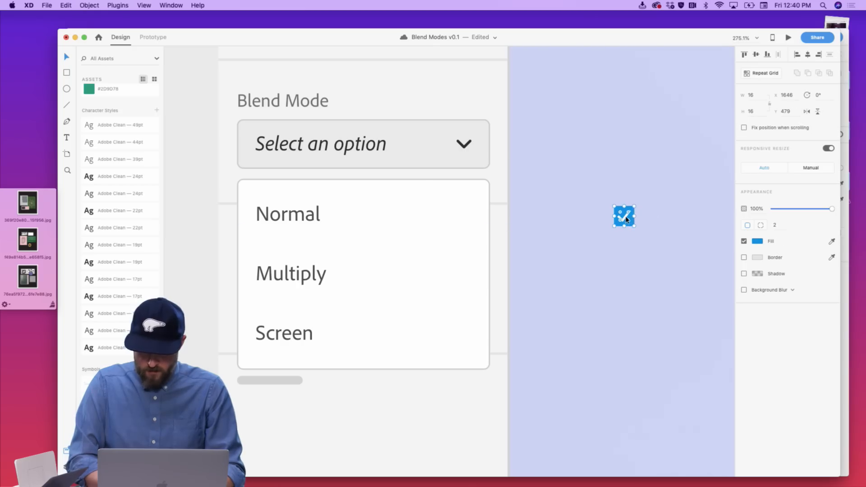
pyautogui.press('Escape')
pyautogui.doubleClick(624, 216)
pyautogui.moveTo(624, 216); pyautogui.dragTo(468, 209)
# Fill the checkmark in the Normal row with the saved blue #2680EB
pyautogui.scroll(6, 120, 217)
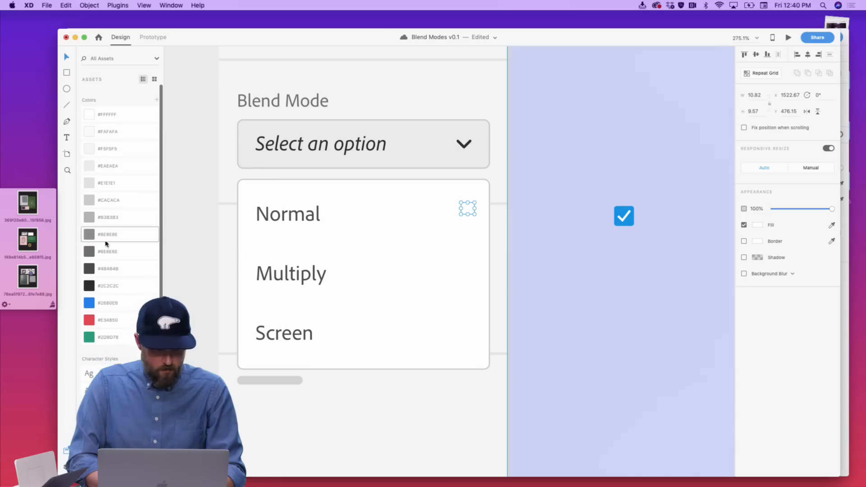
pyautogui.click(90, 301)
pyautogui.click(623, 143)
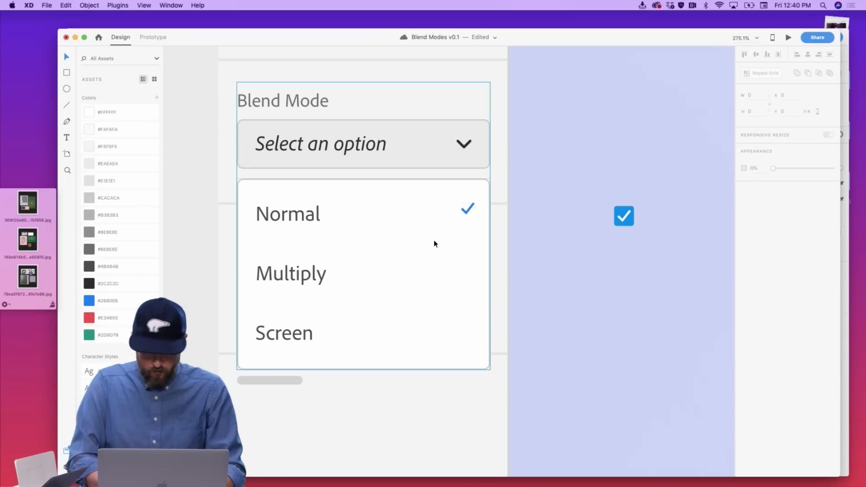
# Line the checkmark up with the Normal label and beneath the dropdown's chevron
pyautogui.doubleClick(468, 210)
pyautogui.moveTo(468, 213); pyautogui.dragTo(459, 218)
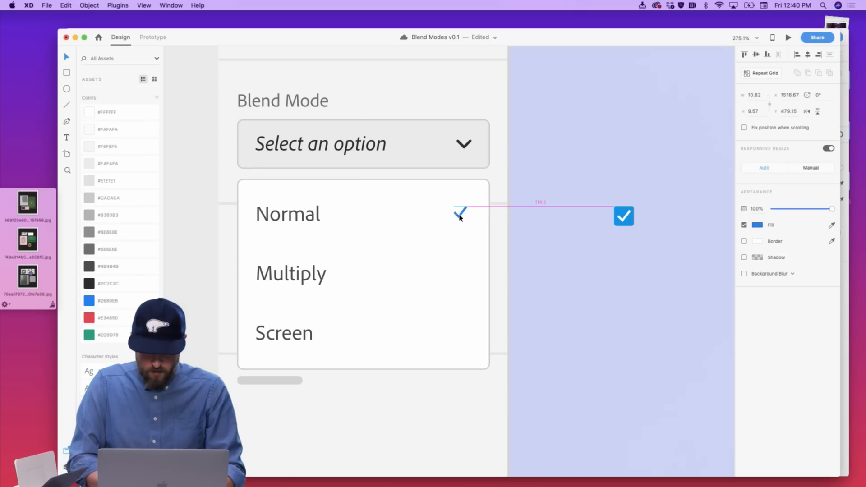
pyautogui.click(609, 168)
pyautogui.click(465, 213)
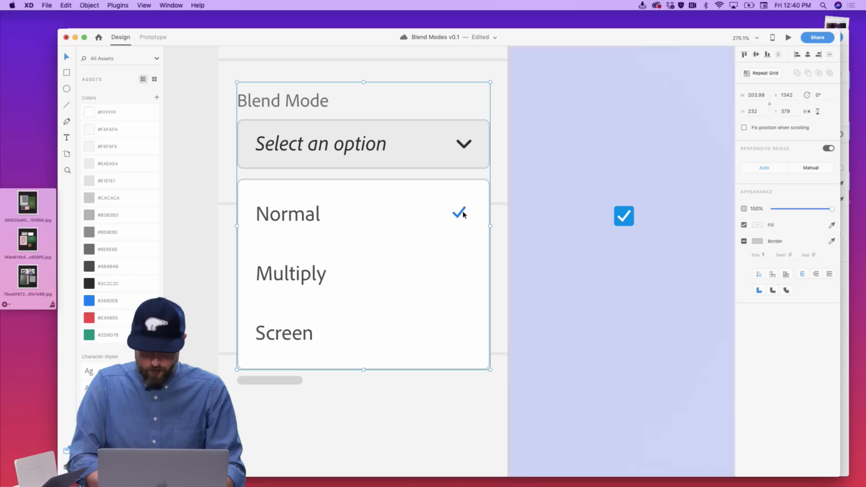
pyautogui.doubleClick(461, 213)
pyautogui.moveTo(461, 213); pyautogui.dragTo(466, 215)
# Delete the leftover blue box and white checkmark beside the open dropdown
pyautogui.click(572, 203)
pyautogui.click(627, 221)
pyautogui.press('Delete')
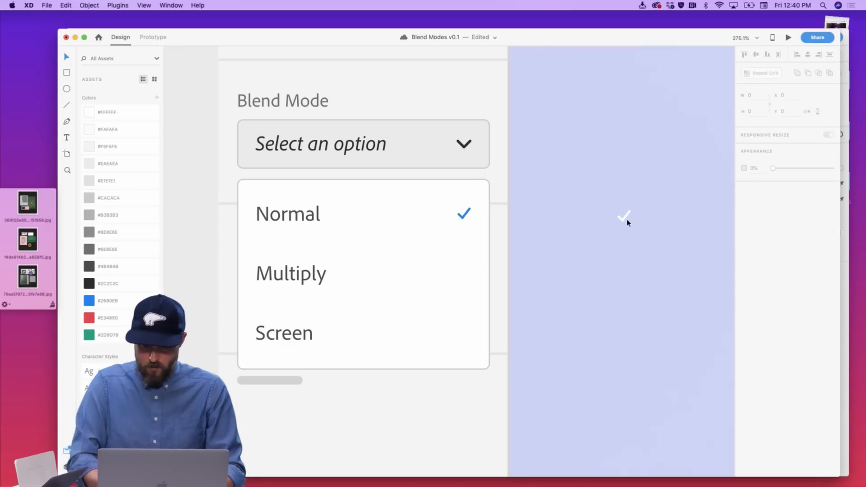
pyautogui.click(625, 220)
pyautogui.press('Delete')
# Delete the stray dropdown below the mocked-up window on the 30 – 2 artboard
pyautogui.scroll(-10, 625, 221)
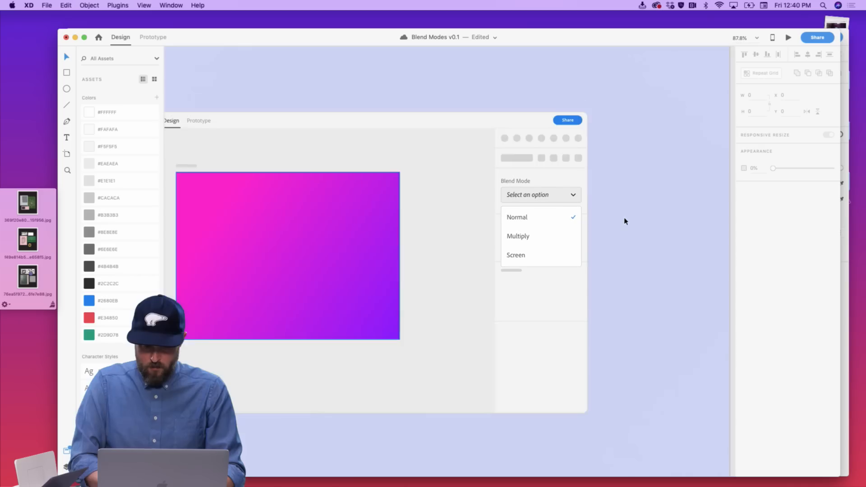
pyautogui.hscroll(2, 625, 222)
pyautogui.scroll(-3, 625, 222)
pyautogui.hscroll(2, 621, 224)
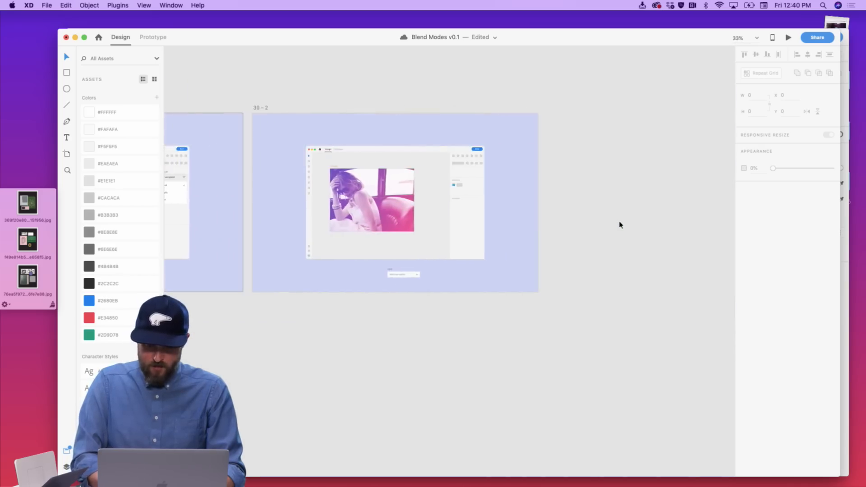
pyautogui.scroll(-3, 621, 224)
pyautogui.click(477, 258)
pyautogui.press('Delete')
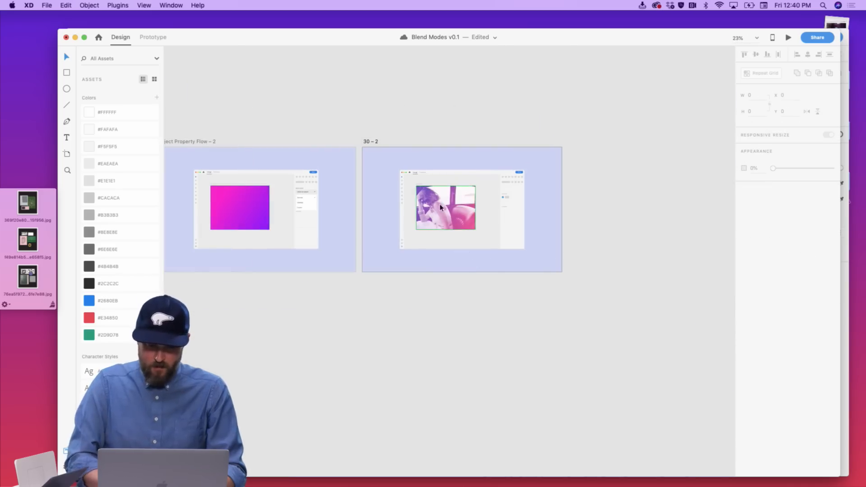
# Move the 30 – 2 artboard further along the row and duplicate Object Property Flow – 2 into the gap
pyautogui.moveTo(369, 144); pyautogui.dragTo(611, 149)
pyautogui.click(414, 151)
pyautogui.hscroll(-5, 415, 151)
pyautogui.scroll(2, 421, 149)
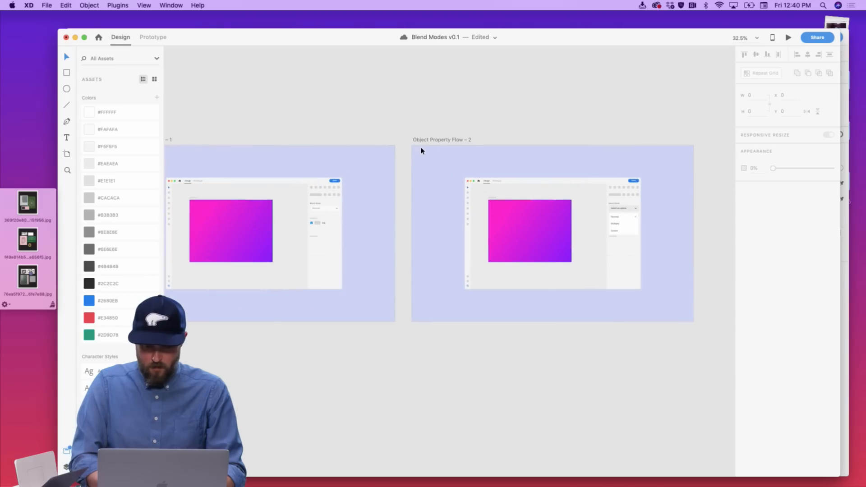
pyautogui.click(424, 140)
pyautogui.hscroll(5, 424, 140)
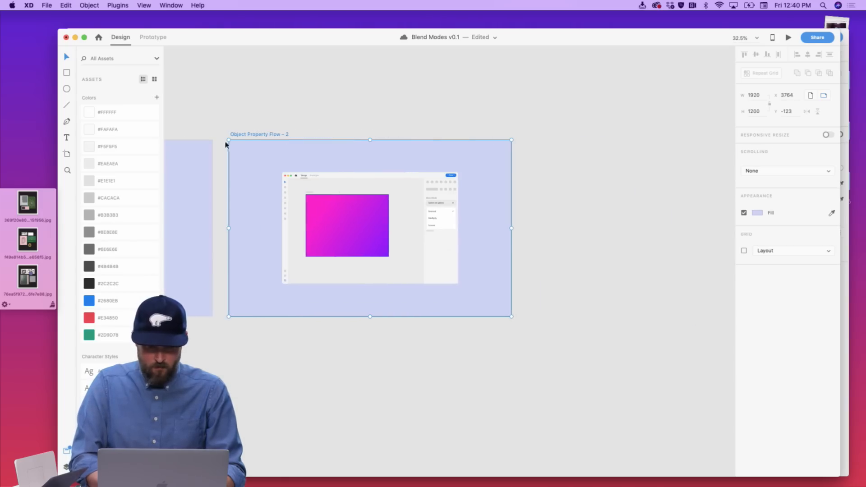
pyautogui.moveTo(245, 138); pyautogui.dragTo(543, 153)
pyautogui.click(590, 106)
# Draw a borderless 204 × 36 rectangle filled with #2680EB over the Screen option on Object Property Flow – 3
pyautogui.hscroll(5, 590, 105)
pyautogui.scroll(5, 520, 211)
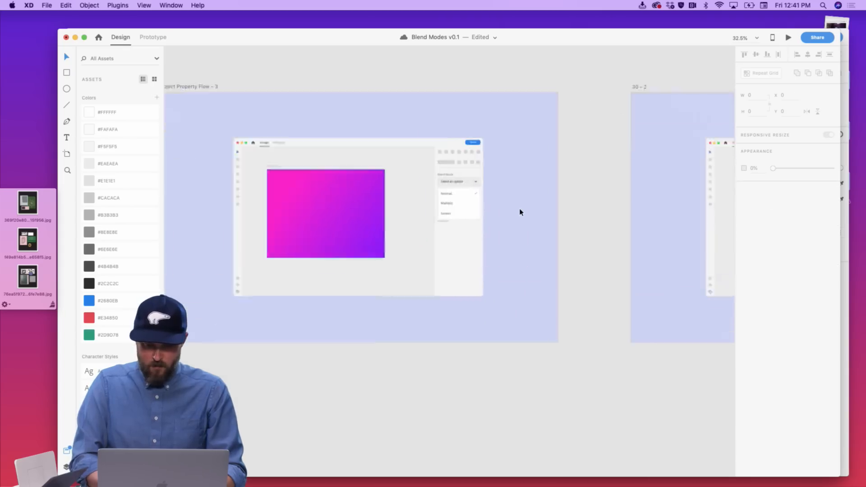
pyautogui.scroll(5, 449, 194)
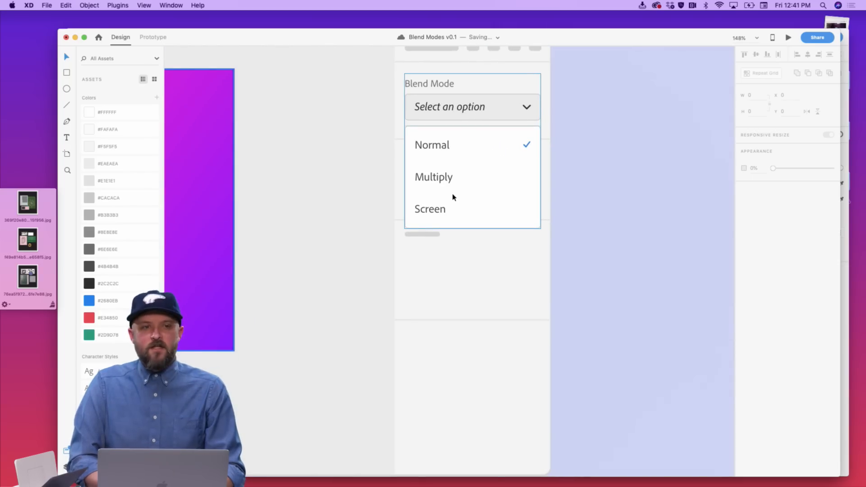
pyautogui.press('r')
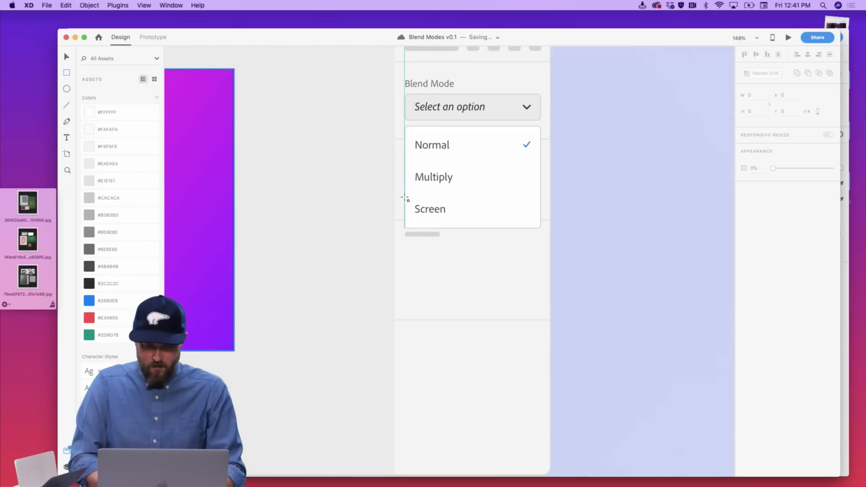
pyautogui.moveTo(405, 198)
pyautogui.mouseDown()
pyautogui.moveTo(548, 216)
pyautogui.moveTo(542, 223)
pyautogui.mouseUp()
pyautogui.click(744, 258)
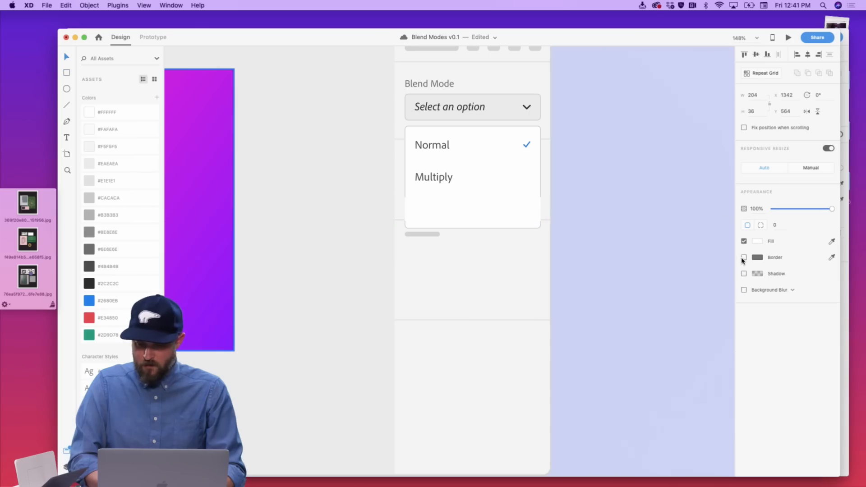
pyautogui.click(119, 301)
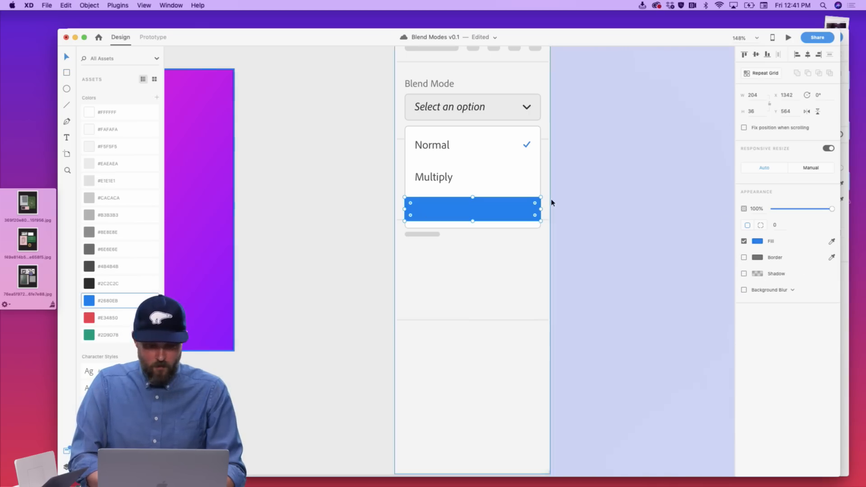
# Try to send the blue rectangle behind the Screen label by changing its stacking order
pyautogui.scroll(2, 572, 199)
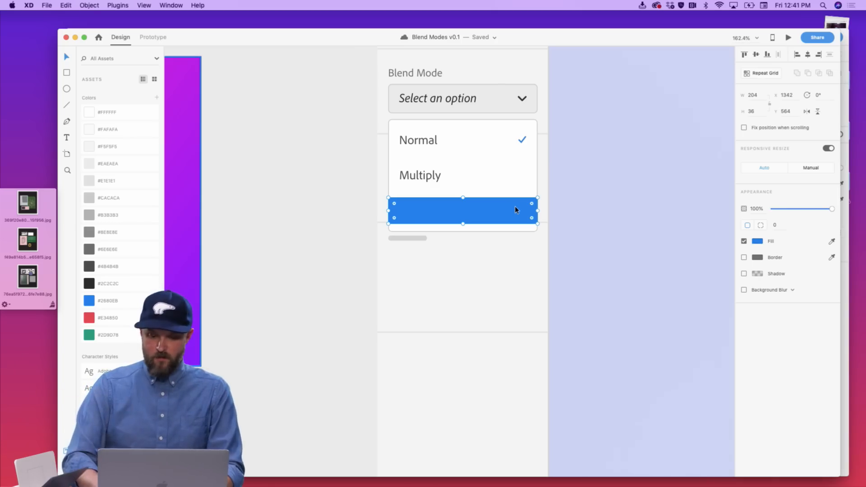
pyautogui.press('Delete')
pyautogui.press('super+z')
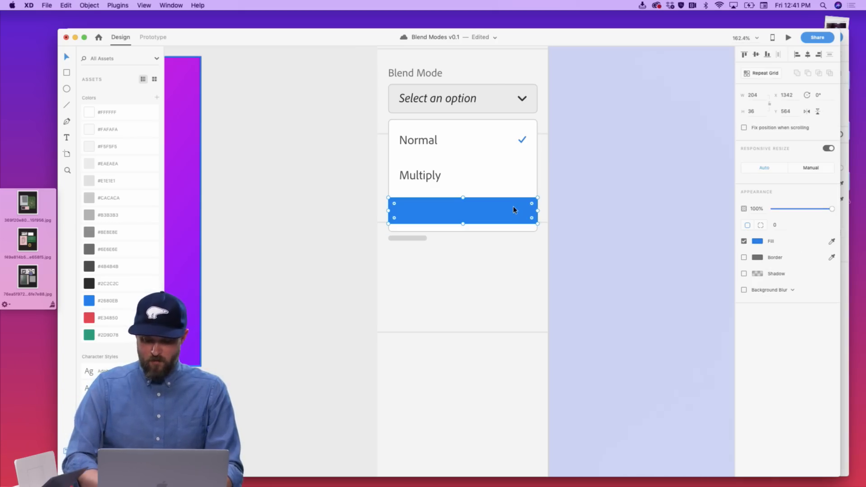
pyautogui.press('super+[')
pyautogui.press('shift+super+[')
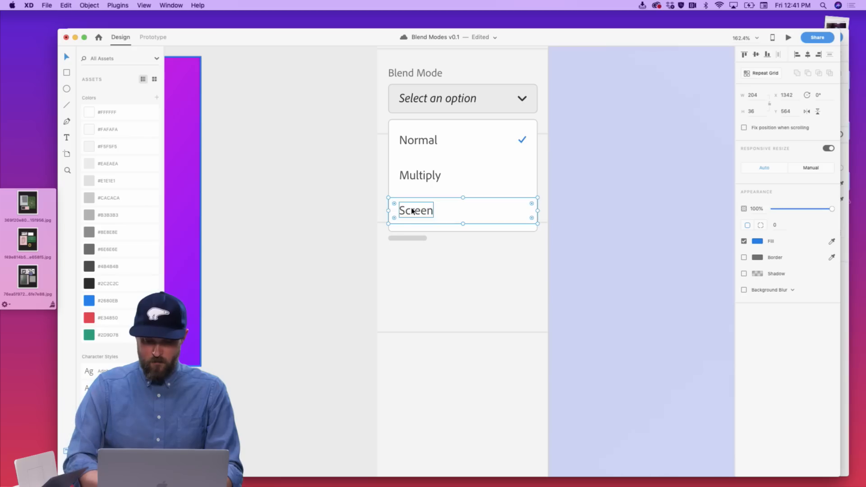
pyautogui.press('shift+super+]')
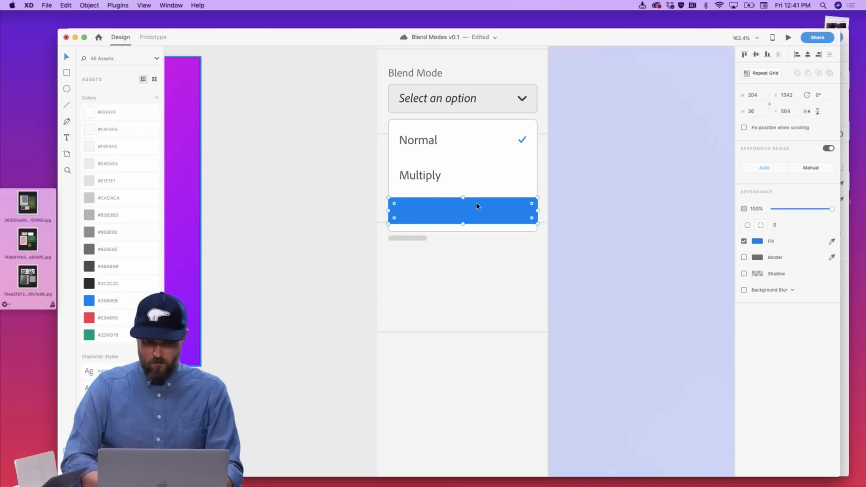
# Place the blue rectangle behind the Screen label inside the dropdown and recolour the label white
pyautogui.moveTo(478, 203); pyautogui.dragTo(509, 210)
pyautogui.click(559, 180)
pyautogui.click(758, 312)
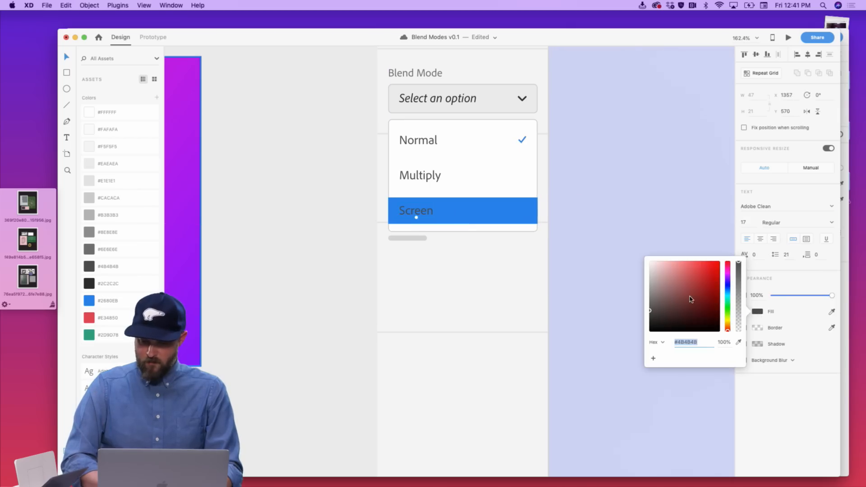
pyautogui.moveTo(691, 297); pyautogui.dragTo(599, 217)
pyautogui.click(605, 210)
pyautogui.press('super+0')
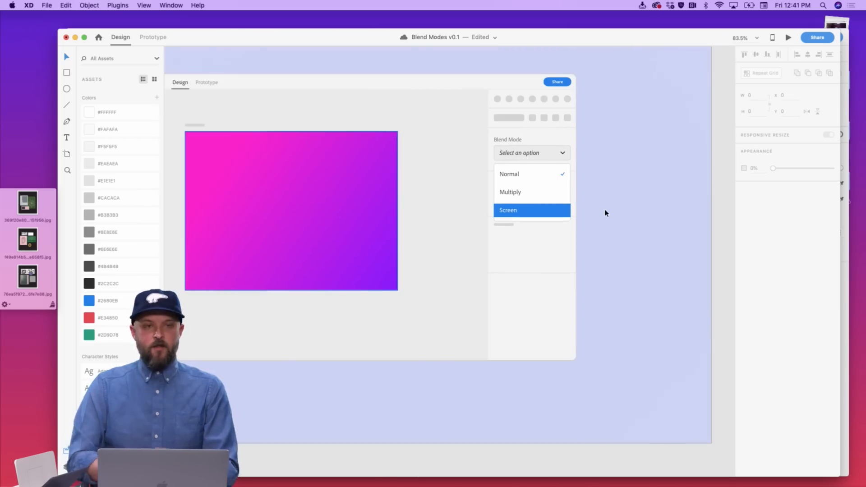
# Delete the 30 – 2 artboard
pyautogui.scroll(-3, 605, 213)
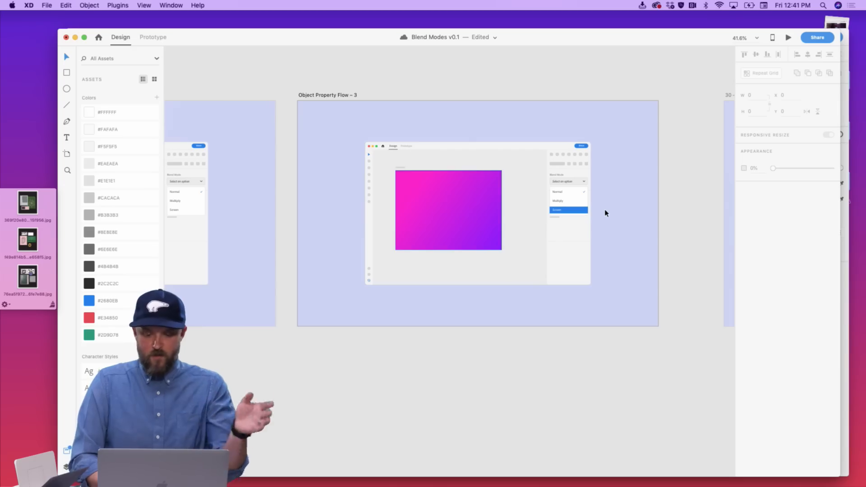
pyautogui.hscroll(10, 606, 213)
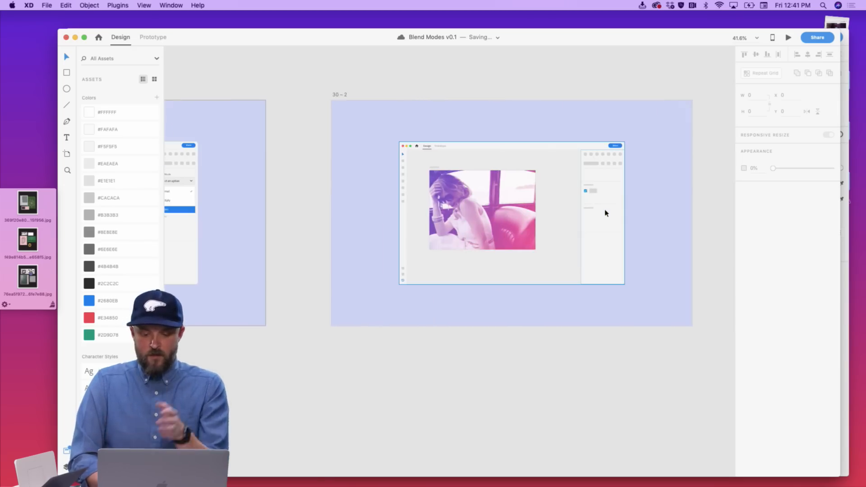
pyautogui.hscroll(-2, 606, 213)
pyautogui.hscroll(-10, 606, 213)
pyautogui.scroll(-2, 606, 213)
pyautogui.hscroll(5, 605, 212)
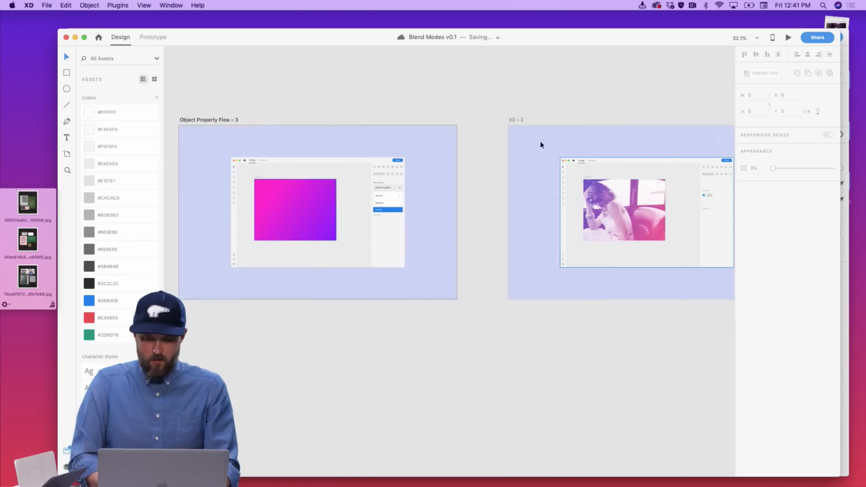
pyautogui.click(516, 120)
pyautogui.press('Delete')
# Duplicate the Object Property Flow – 1 artboard and place the copy after Object Property Flow – 3
pyautogui.scroll(-3, 516, 120)
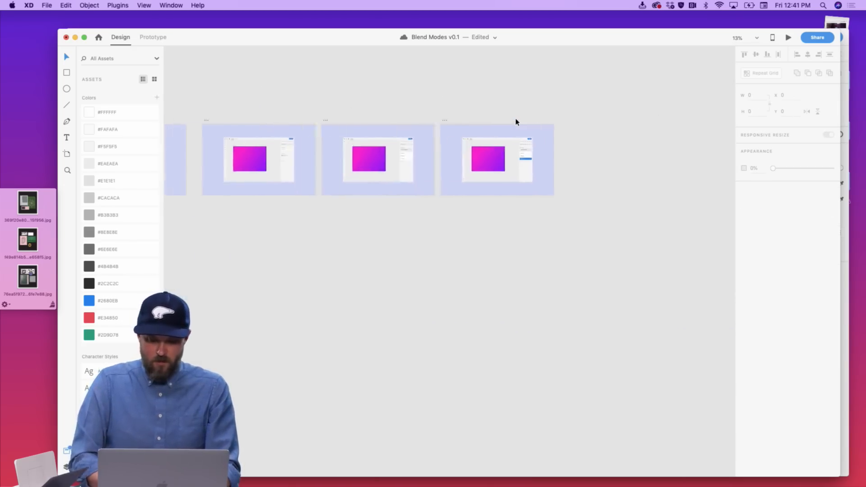
pyautogui.hscroll(-2, 516, 120)
pyautogui.click(334, 145)
pyautogui.scroll(3, 334, 146)
pyautogui.scroll(-2, 281, 137)
pyautogui.click(238, 109)
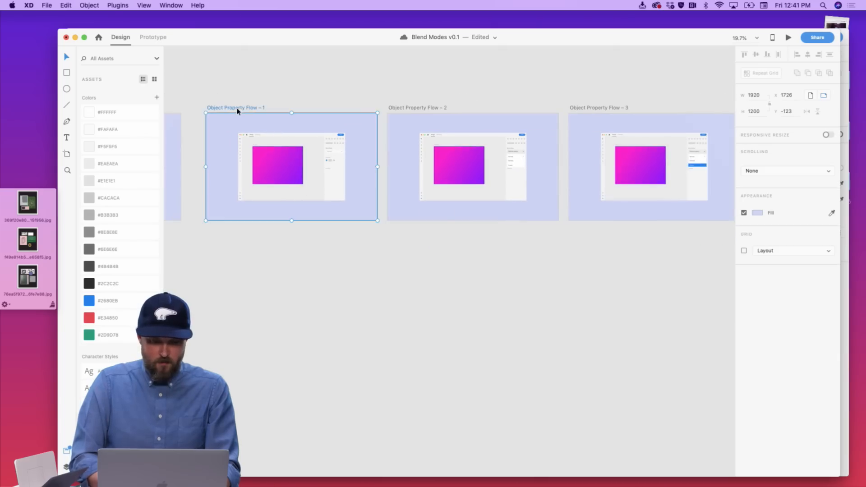
pyautogui.moveTo(312, 108); pyautogui.dragTo(773, 120)
pyautogui.hscroll(5, 687, 90)
pyautogui.moveTo(558, 116); pyautogui.dragTo(582, 116)
# On Object Property Flow – 4, hide the gradient rectangle and show the hidden Group 1 with the blended photo
pyautogui.click(631, 173)
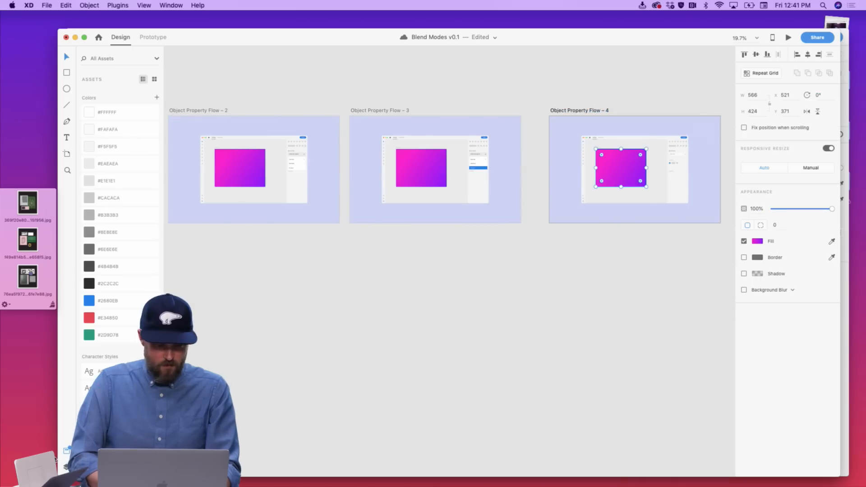
pyautogui.click(68, 451)
pyautogui.click(67, 451)
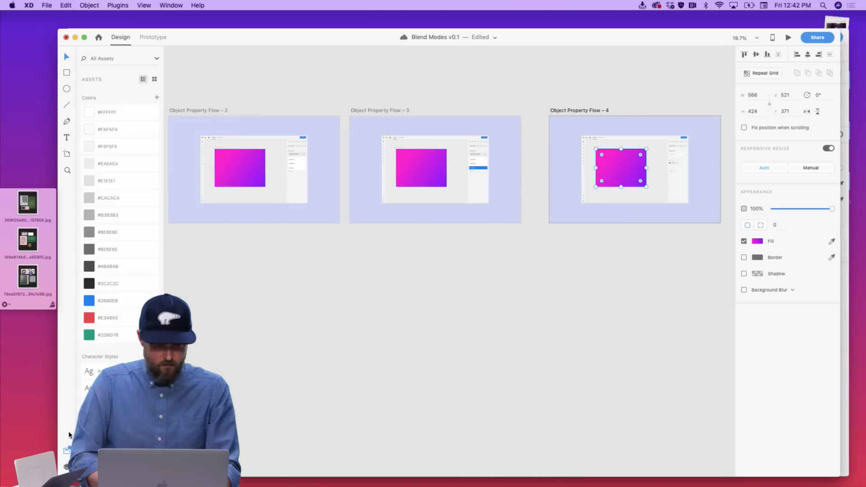
pyautogui.click(66, 467)
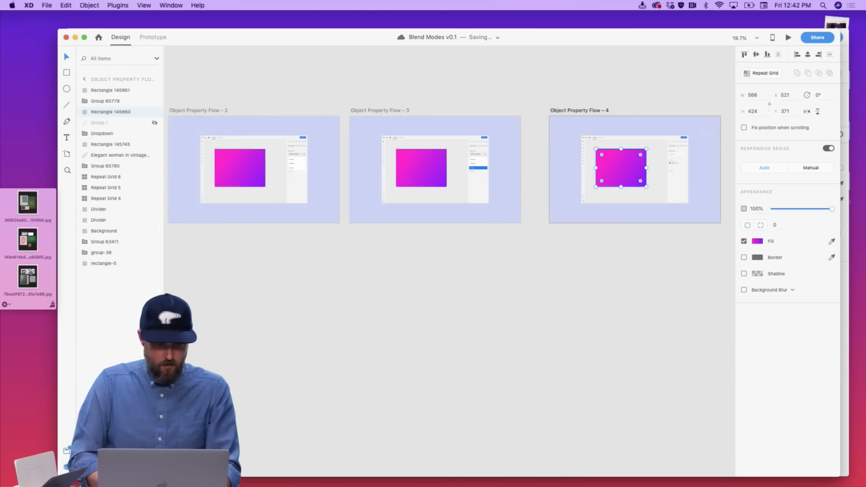
pyautogui.click(155, 112)
pyautogui.click(155, 123)
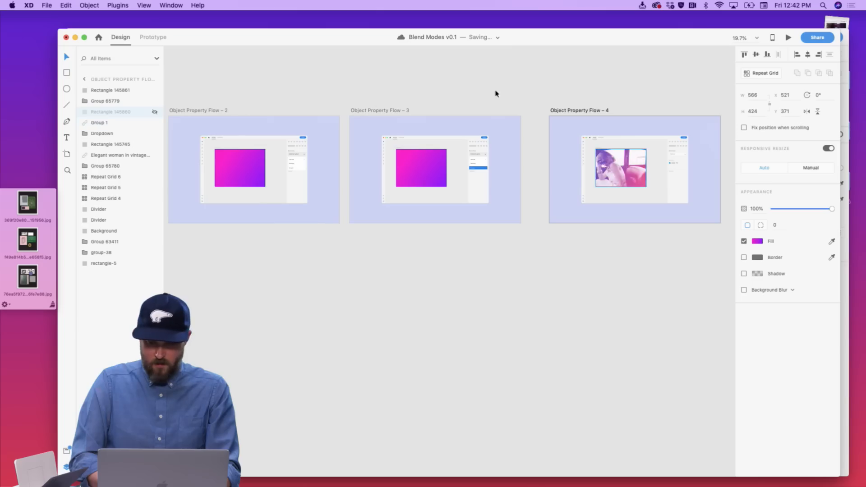
# Change the Blend Mode dropdown's value text on Object Property Flow – 4 to "Screen"
pyautogui.click(539, 106)
pyautogui.scroll(5, 604, 174)
pyautogui.hscroll(7, 603, 174)
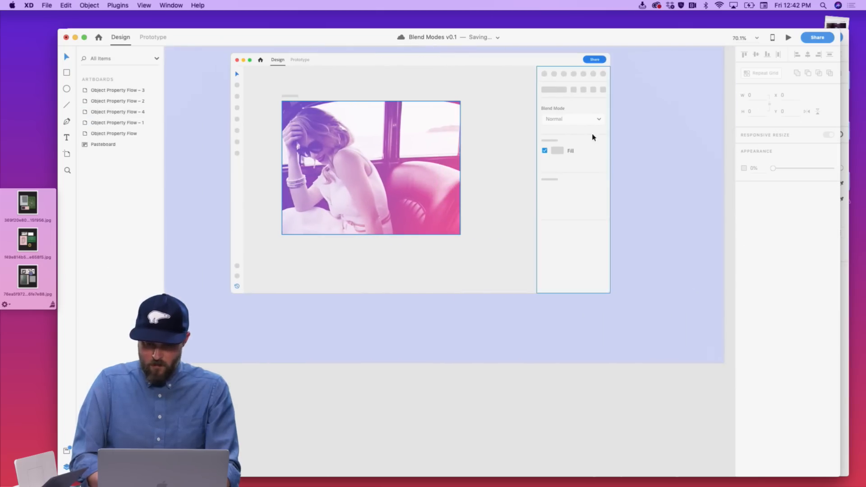
pyautogui.doubleClick(561, 119)
pyautogui.write('Screen')
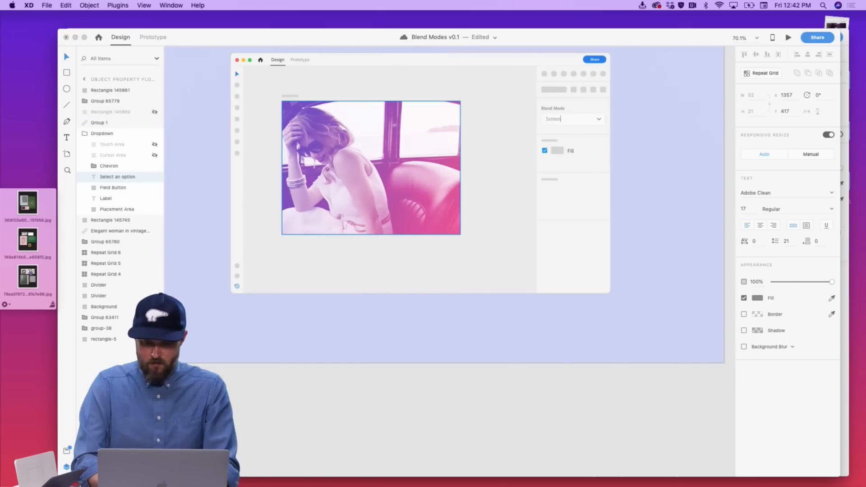
# Save the pink-to-purple gradient fill of the rectangle on Object Property Flow – 3 as a colour asset
pyautogui.doubleClick(652, 122)
pyautogui.scroll(-2, 651, 123)
pyautogui.scroll(-3, 652, 126)
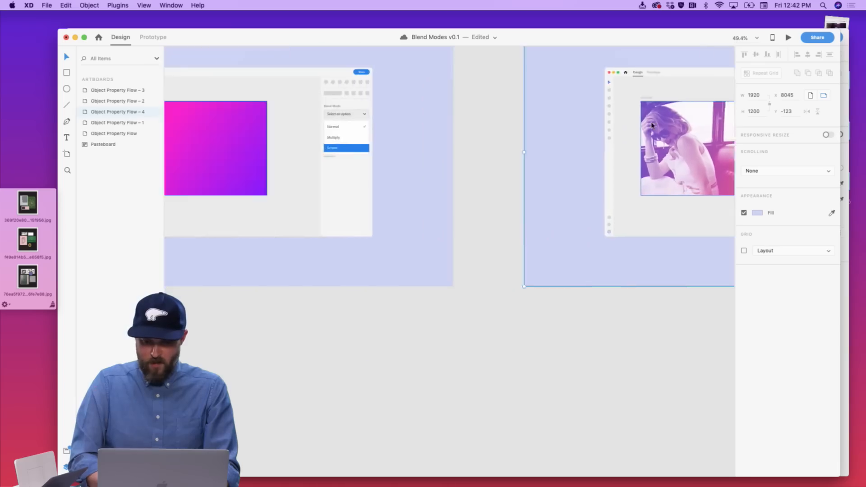
pyautogui.hscroll(3, 651, 126)
pyautogui.hscroll(-3, 651, 125)
pyautogui.hscroll(5, 652, 126)
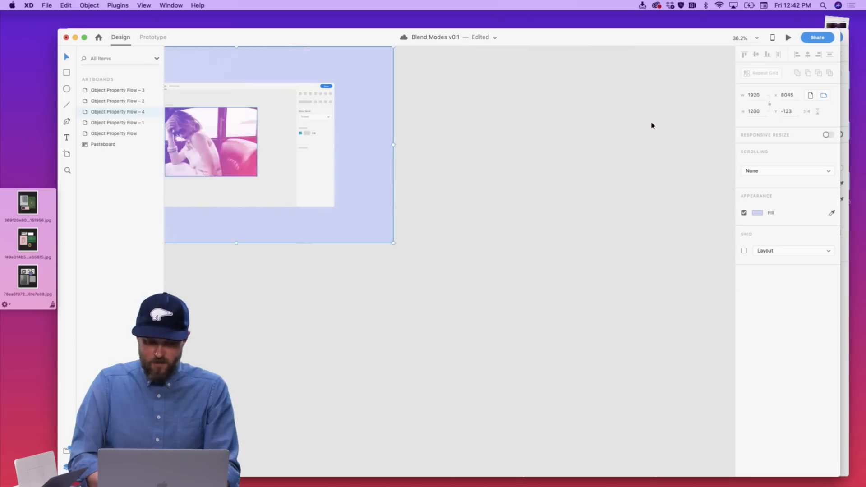
pyautogui.hscroll(-4, 652, 126)
pyautogui.click(439, 155)
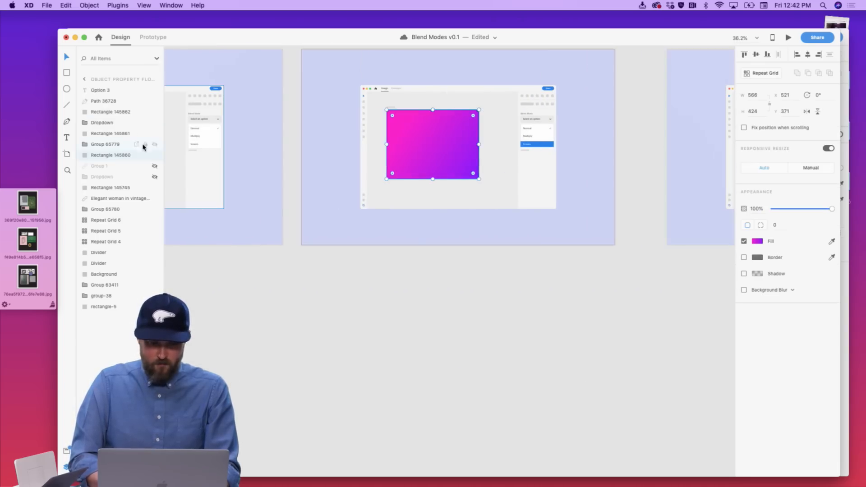
pyautogui.click(67, 451)
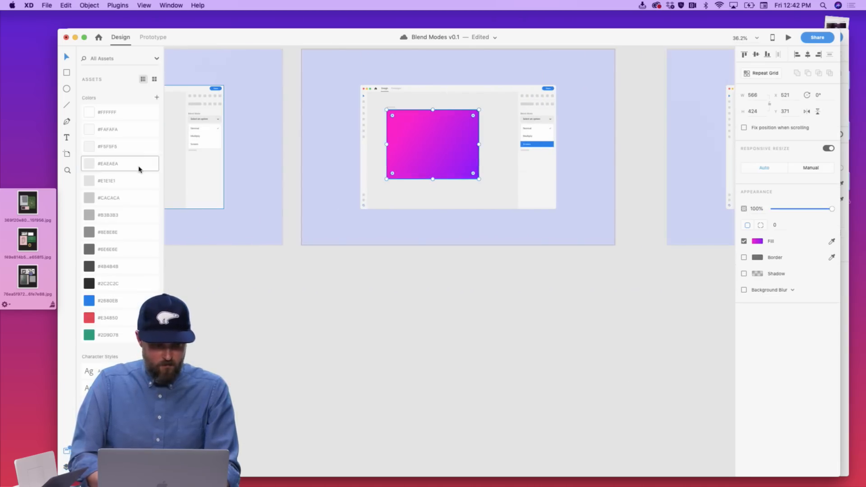
pyautogui.click(156, 97)
pyautogui.click(262, 88)
# Apply the saved pink-to-purple gradient to the Fill swatch in the mock property panel on Object Property Flow – 1
pyautogui.hscroll(-10, 394, 187)
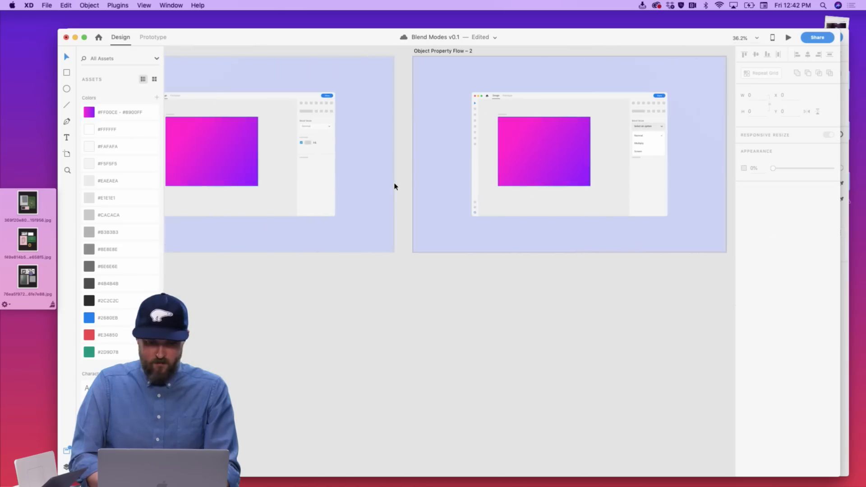
pyautogui.scroll(5, 395, 186)
pyautogui.hscroll(-20, 395, 186)
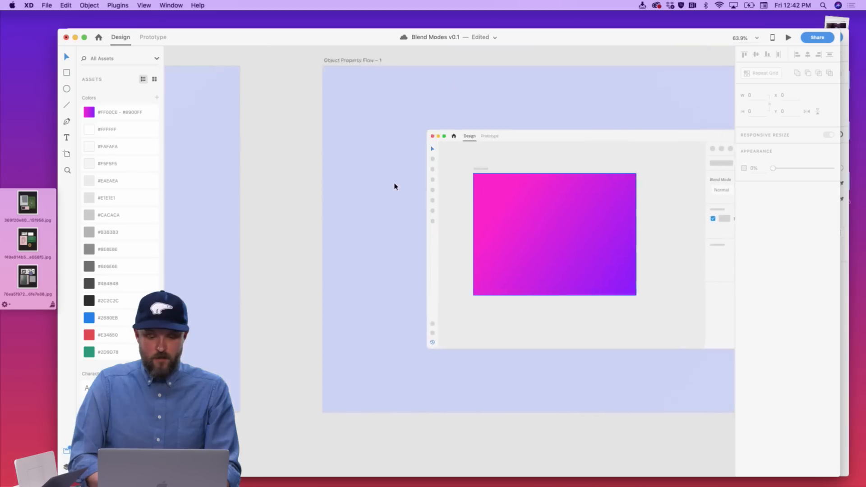
pyautogui.hscroll(20, 395, 186)
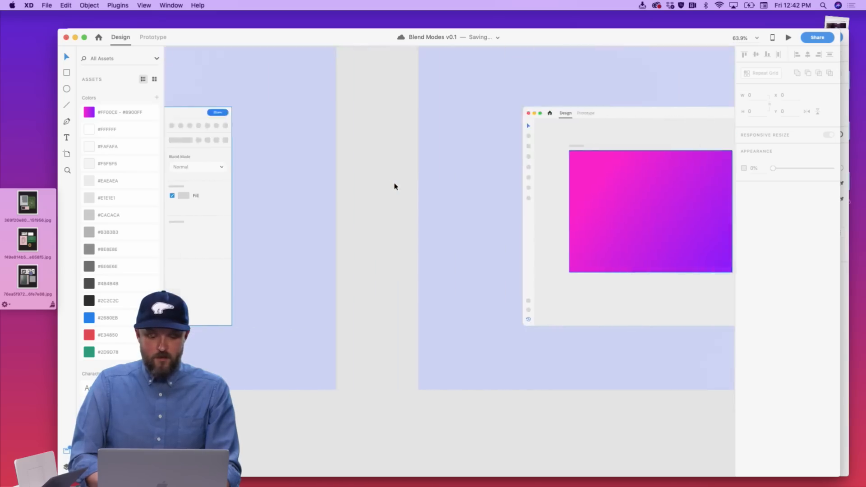
pyautogui.doubleClick(416, 194)
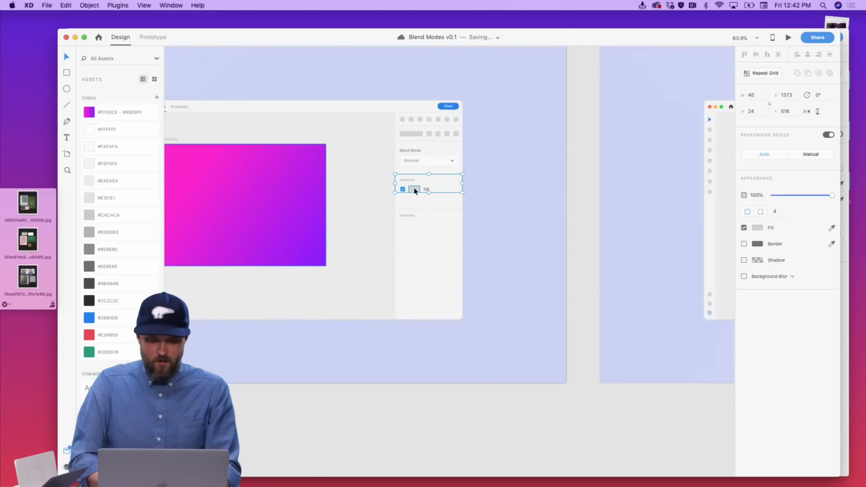
pyautogui.click(118, 117)
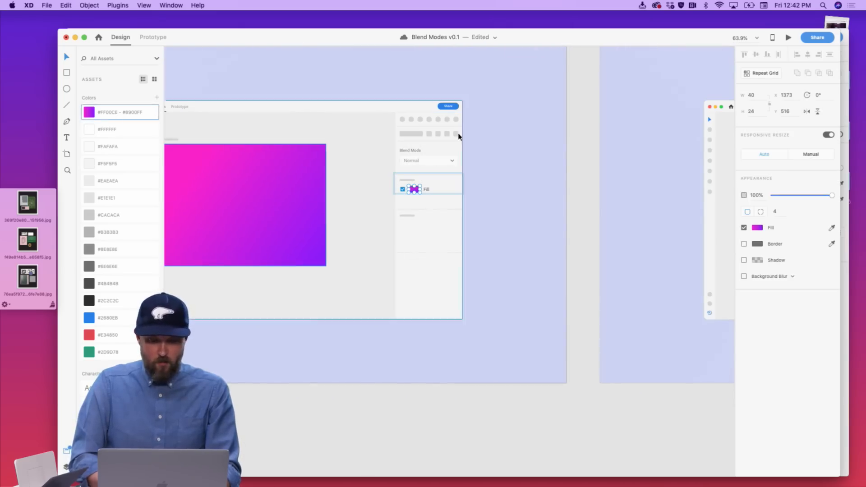
pyautogui.click(566, 161)
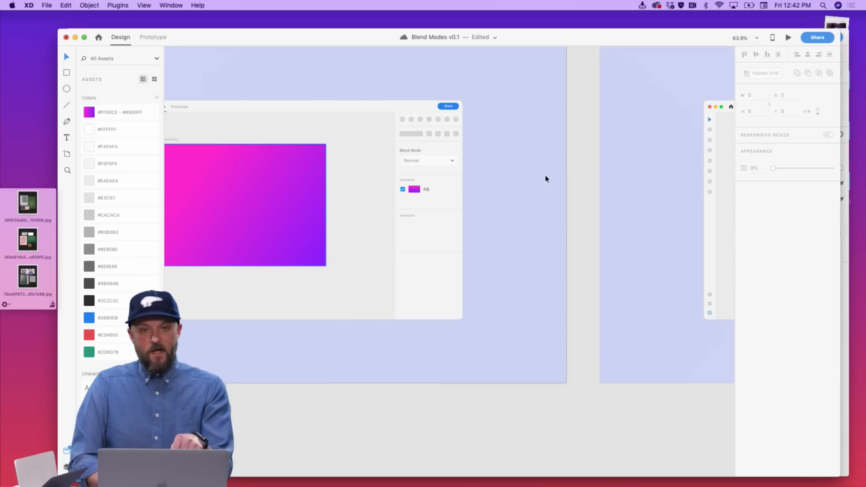
# Apply the saved pink-to-purple gradient to the Fill swatch in the mock property panel on Object Property Flow – 4
pyautogui.hscroll(10, 545, 179)
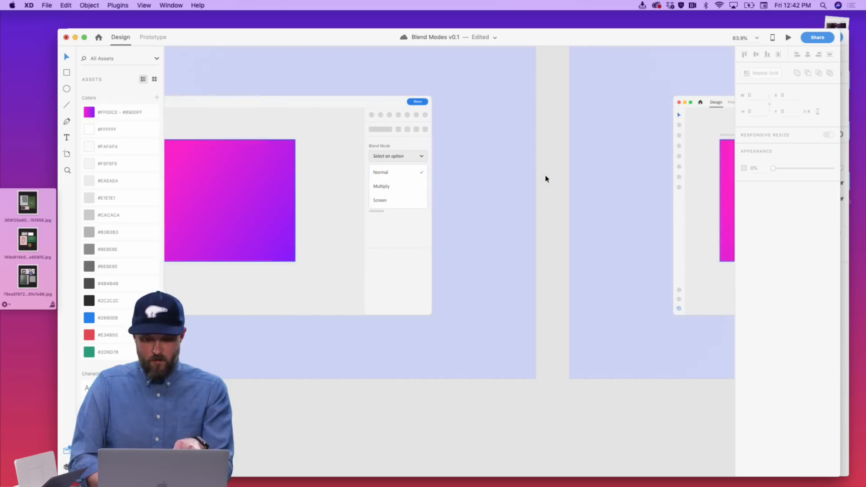
pyautogui.hscroll(-10, 546, 179)
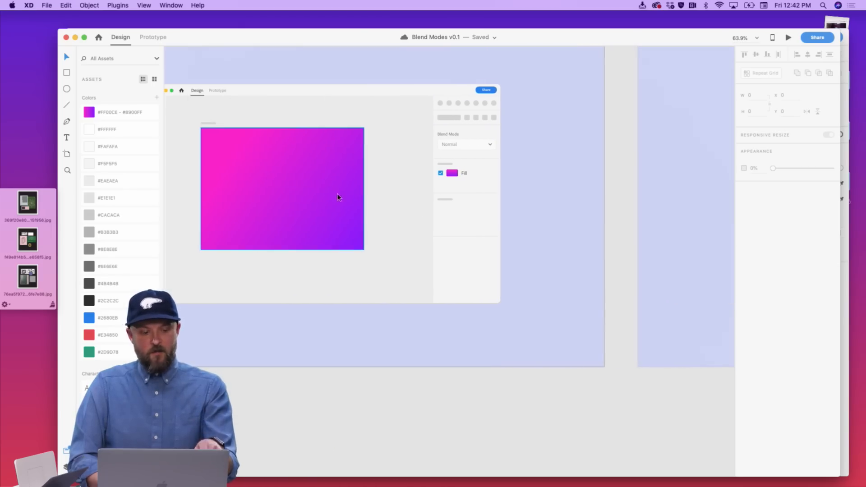
pyautogui.hscroll(5, 386, 218)
pyautogui.hscroll(10, 387, 218)
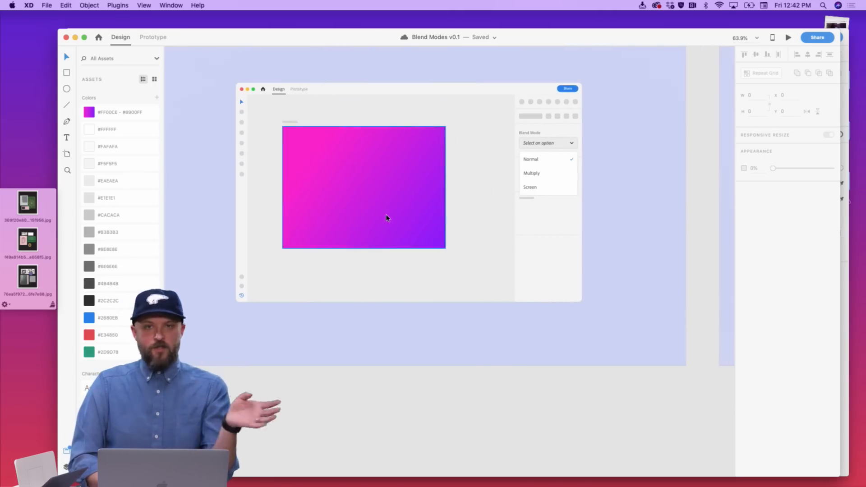
pyautogui.hscroll(20, 387, 218)
pyautogui.hscroll(11, 386, 218)
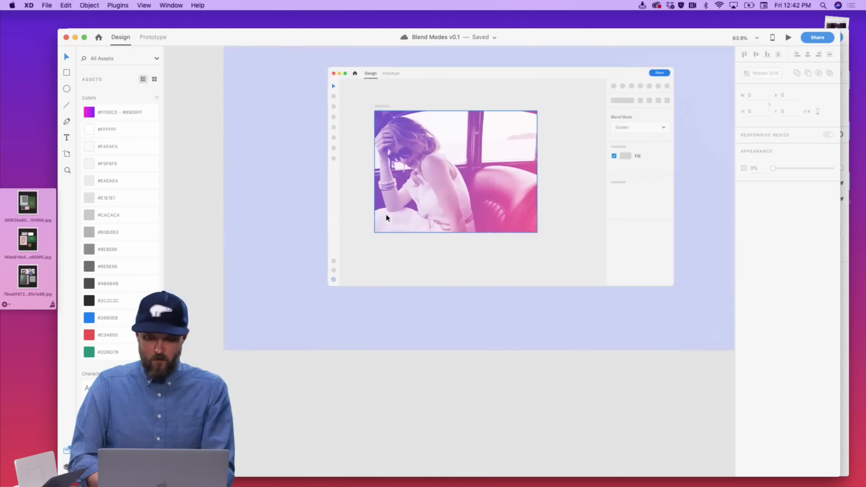
pyautogui.click(471, 156)
pyautogui.doubleClick(472, 156)
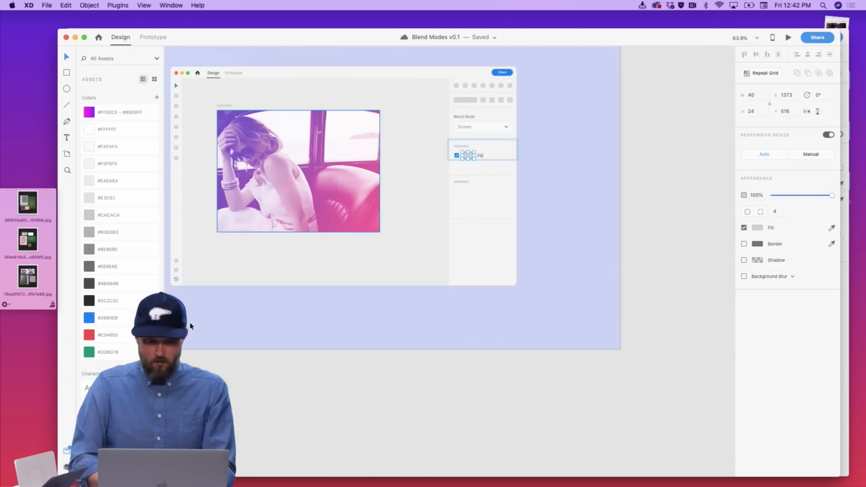
pyautogui.click(90, 112)
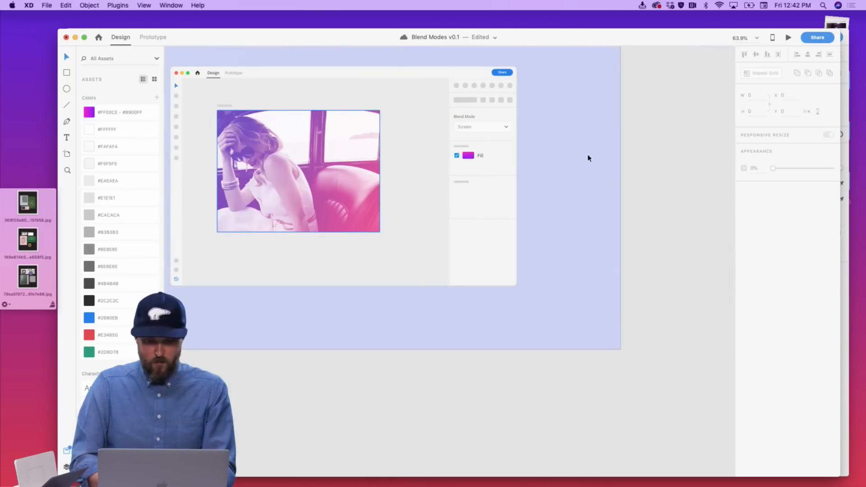
pyautogui.click(587, 156)
# In Prototype mode, wire the photo on Object Property Flow to Object Property Flow – 1 with a Tap trigger and Transition action
pyautogui.hscroll(15, 589, 158)
pyautogui.scroll(-5, 589, 160)
pyautogui.scroll(3, 588, 159)
pyautogui.scroll(-5, 588, 155)
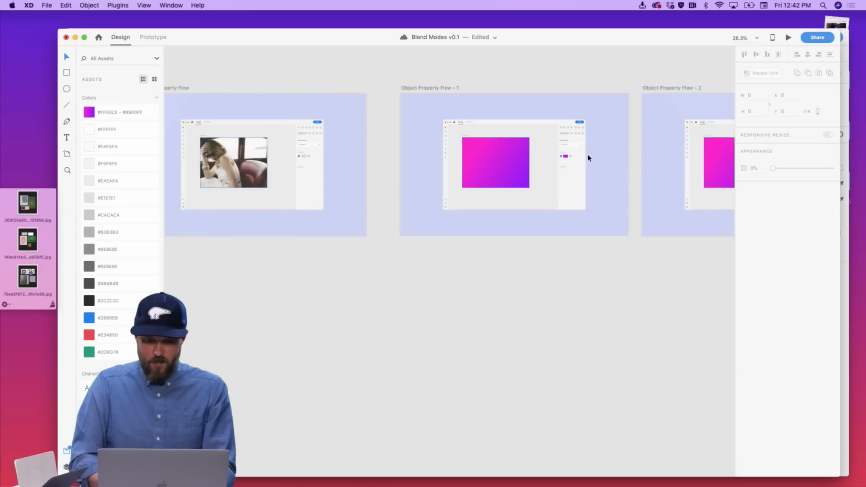
pyautogui.scroll(2, 588, 155)
pyautogui.hscroll(-6, 588, 154)
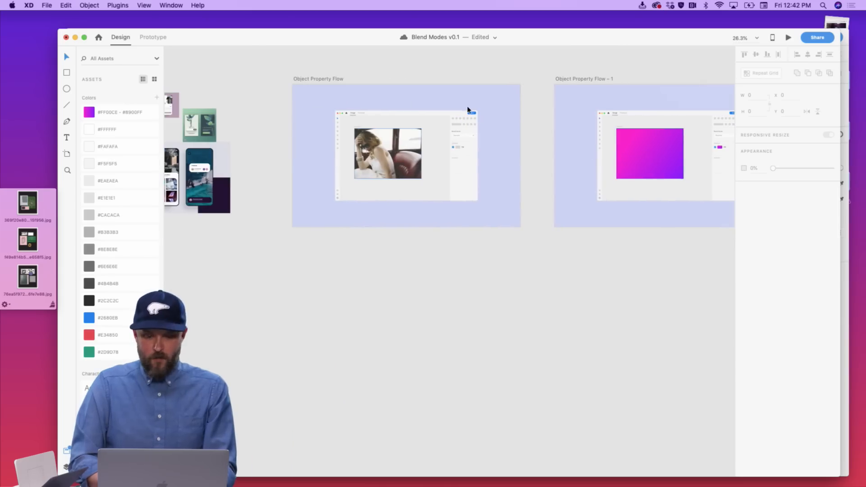
pyautogui.scroll(3, 468, 109)
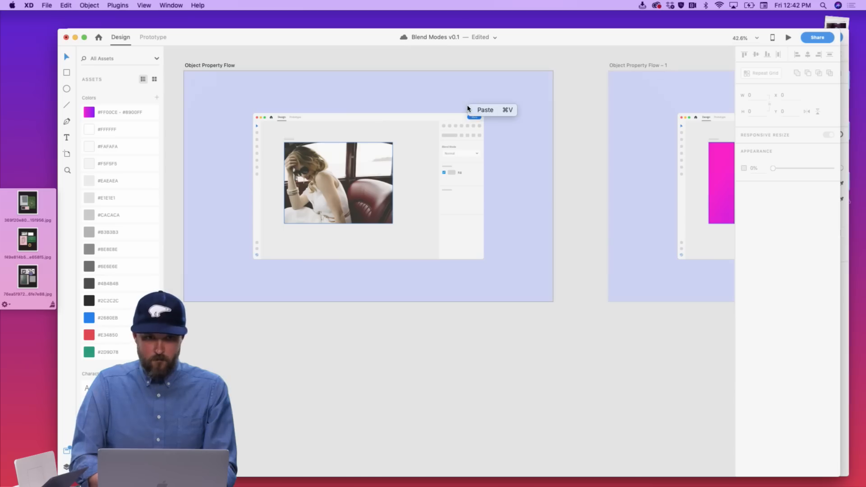
pyautogui.click(149, 37)
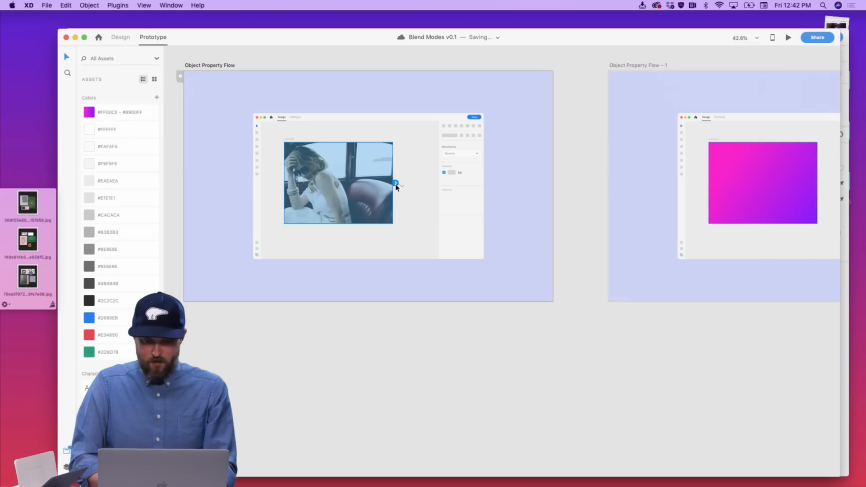
pyautogui.moveTo(396, 183); pyautogui.dragTo(635, 137)
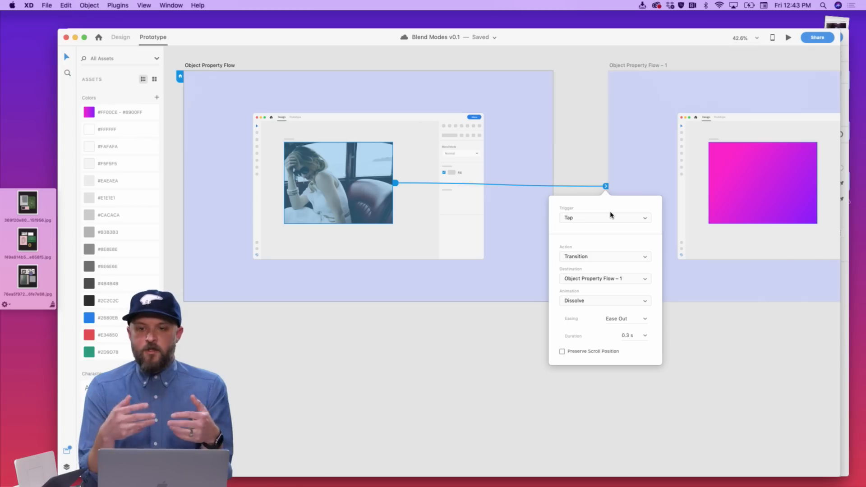
pyautogui.click(610, 256)
pyautogui.click(609, 256)
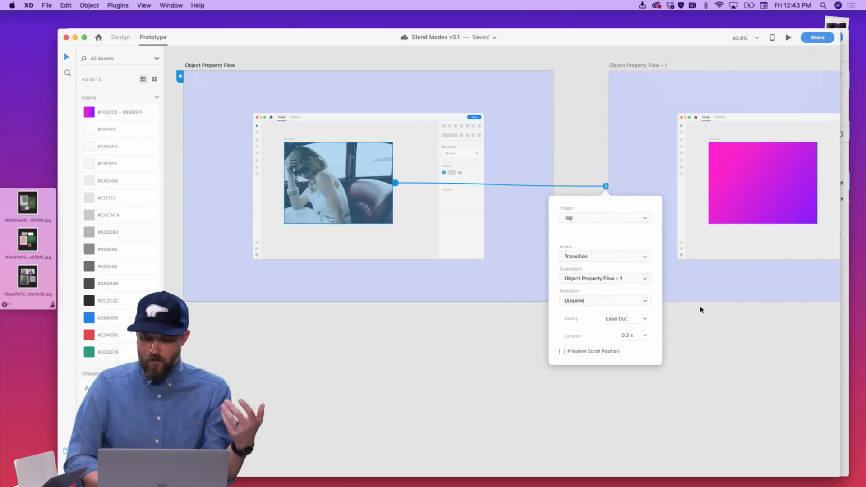
pyautogui.click(732, 296)
# Wire the Blend Mode dropdown field on Object Property Flow – 1 to the Object Property Flow – 2 artboard
pyautogui.hscroll(10, 732, 295)
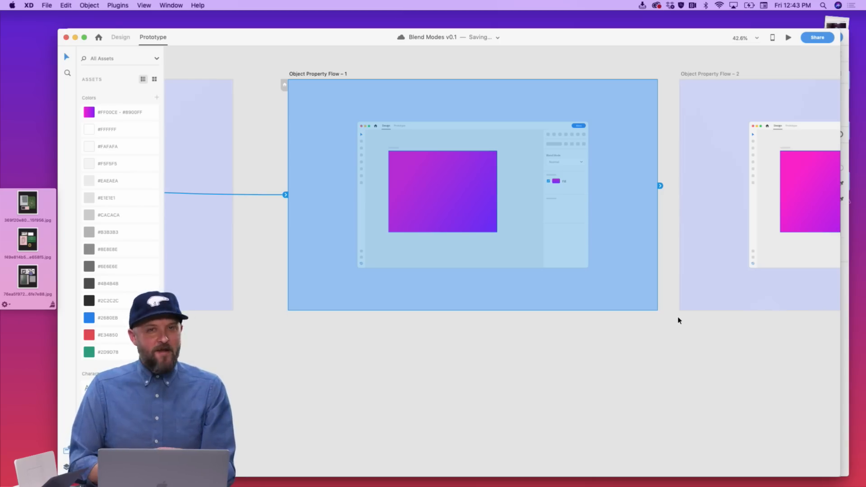
pyautogui.click(670, 252)
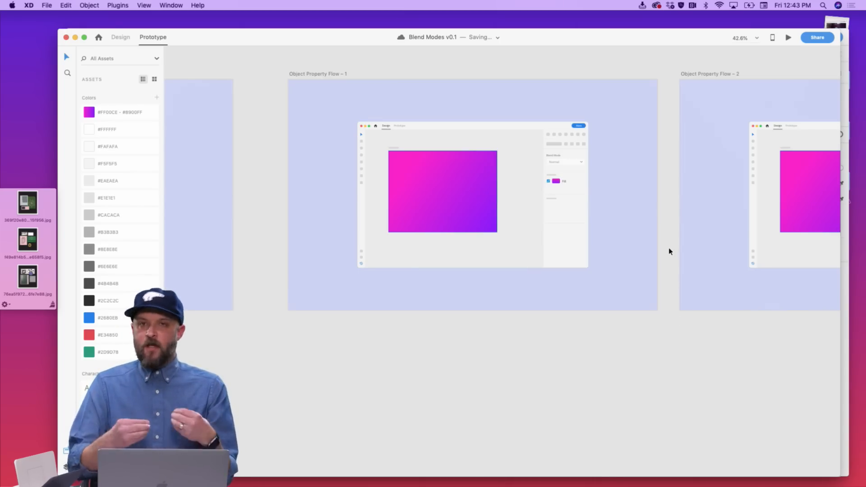
pyautogui.scroll(5, 670, 252)
pyautogui.hscroll(-5, 670, 251)
pyautogui.scroll(4, 670, 252)
pyautogui.scroll(-2, 617, 268)
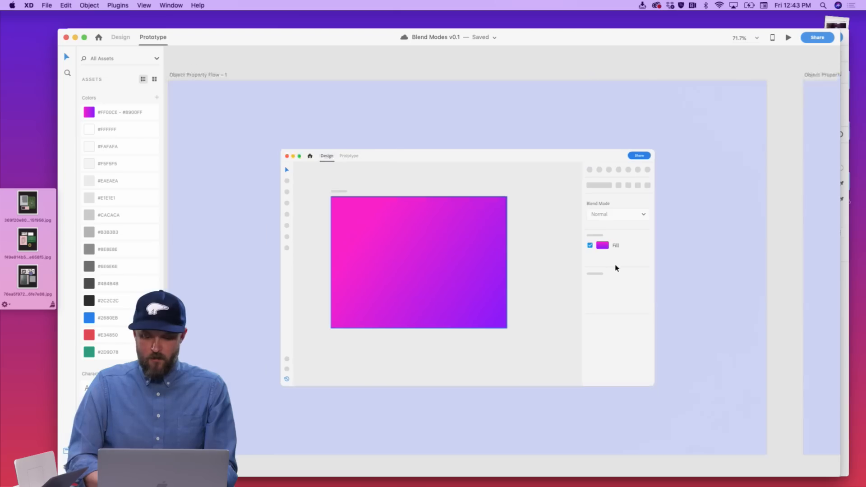
pyautogui.hscroll(2, 617, 268)
pyautogui.hscroll(1, 617, 268)
pyautogui.click(565, 190)
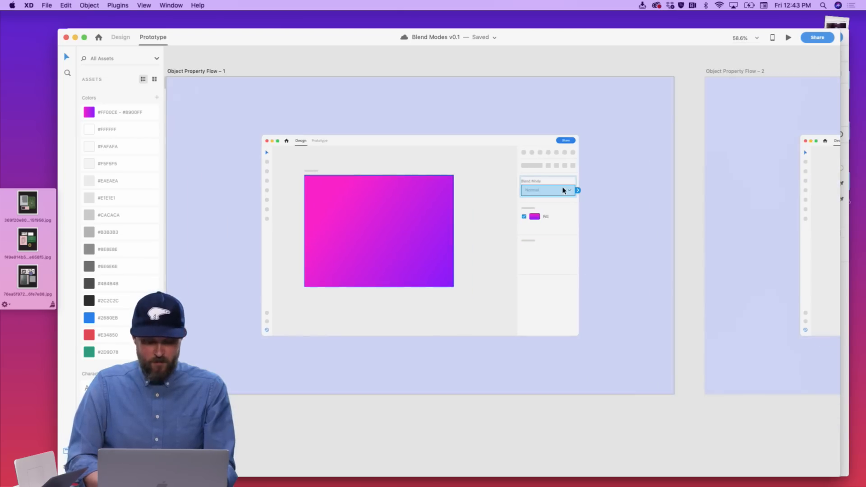
pyautogui.click(590, 192)
pyautogui.click(563, 191)
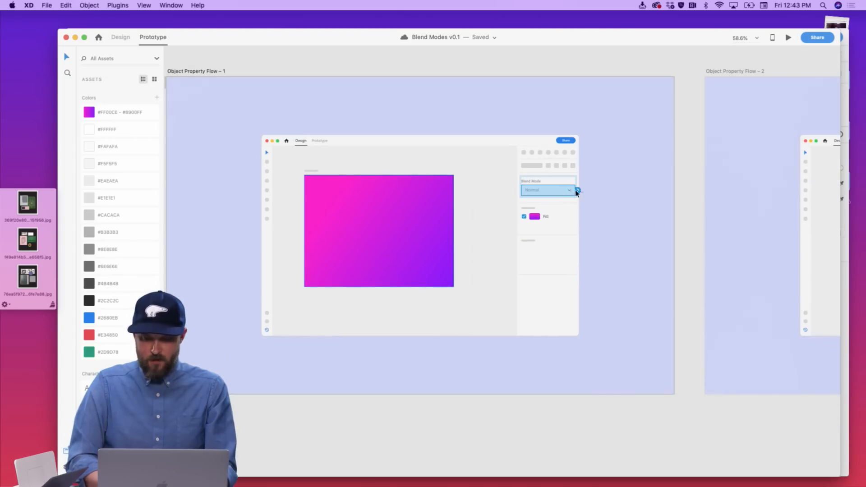
pyautogui.scroll(-3, 581, 193)
pyautogui.moveTo(581, 193); pyautogui.dragTo(723, 158)
pyautogui.click(750, 296)
# Wire the Screen option in the open dropdown on Object Property Flow – 2 to Object Property Flow – 3 as a Tap transition
pyautogui.hscroll(6, 750, 296)
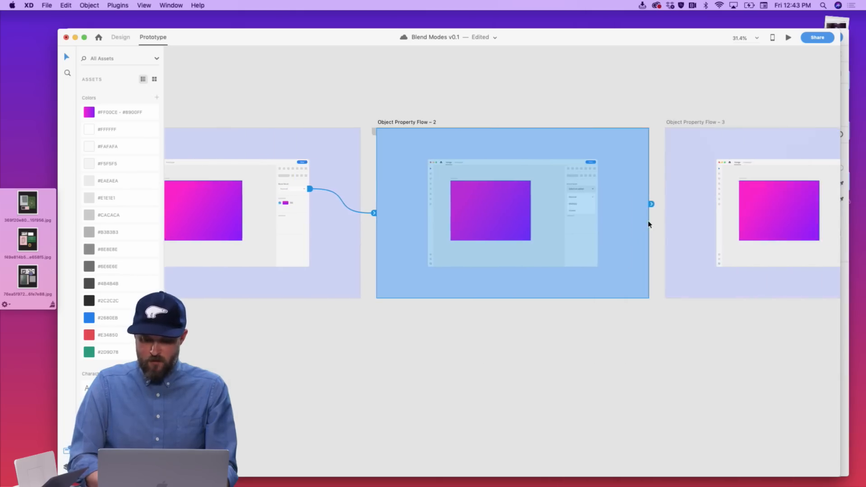
pyautogui.scroll(3, 649, 221)
pyautogui.click(649, 222)
pyautogui.hscroll(8, 585, 190)
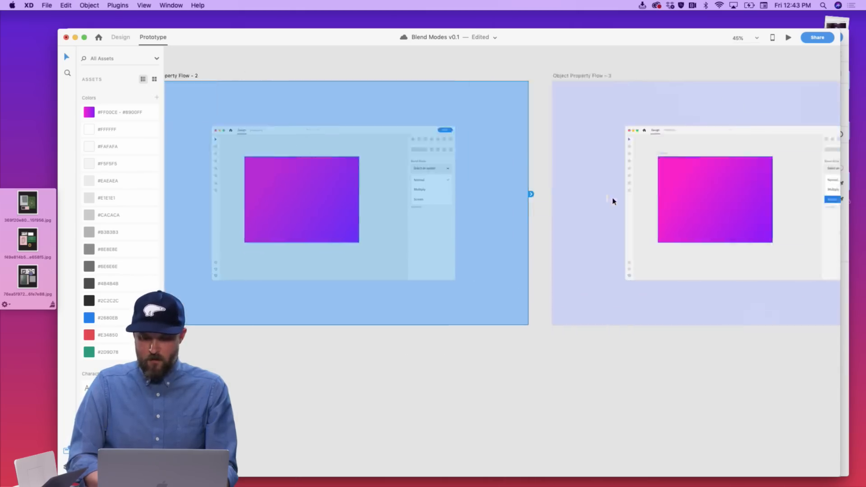
pyautogui.hscroll(-8, 492, 203)
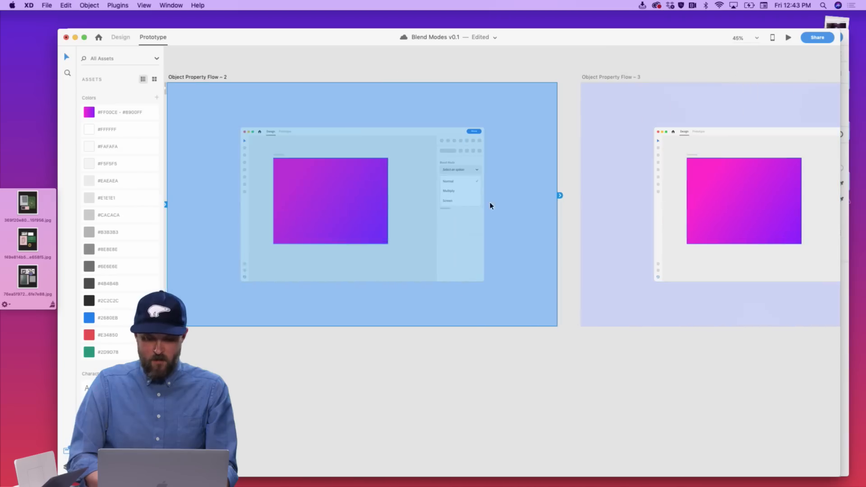
pyautogui.click(453, 203)
pyautogui.doubleClick(454, 201)
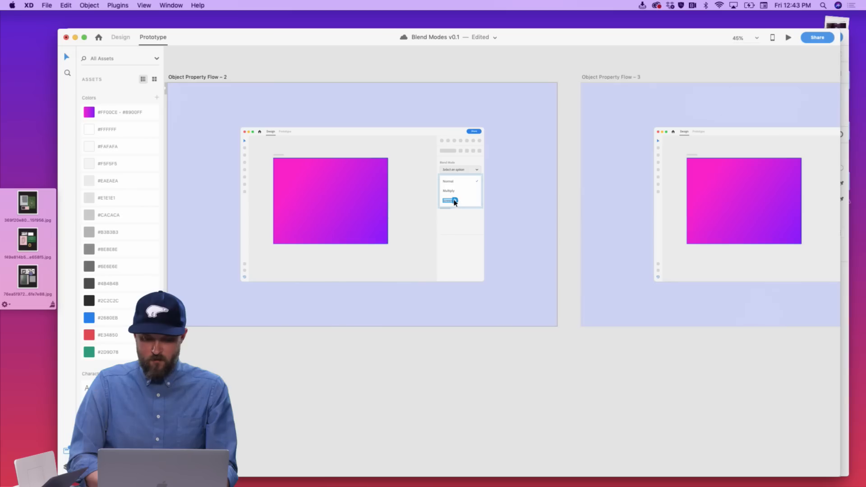
pyautogui.moveTo(456, 200); pyautogui.dragTo(675, 162)
# Wire the highlighted Screen option on Object Property Flow – 3 to Object Property Flow – 4 with a Tap trigger and Dissolve transition
pyautogui.hscroll(8, 719, 245)
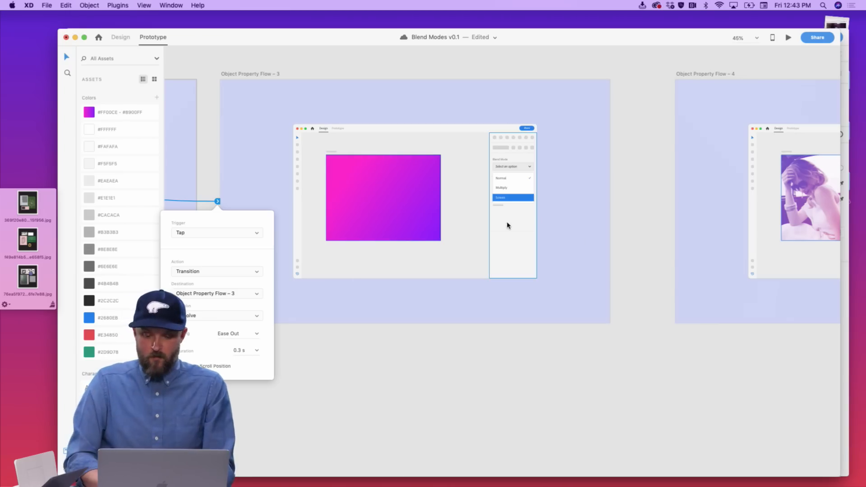
pyautogui.click(532, 198)
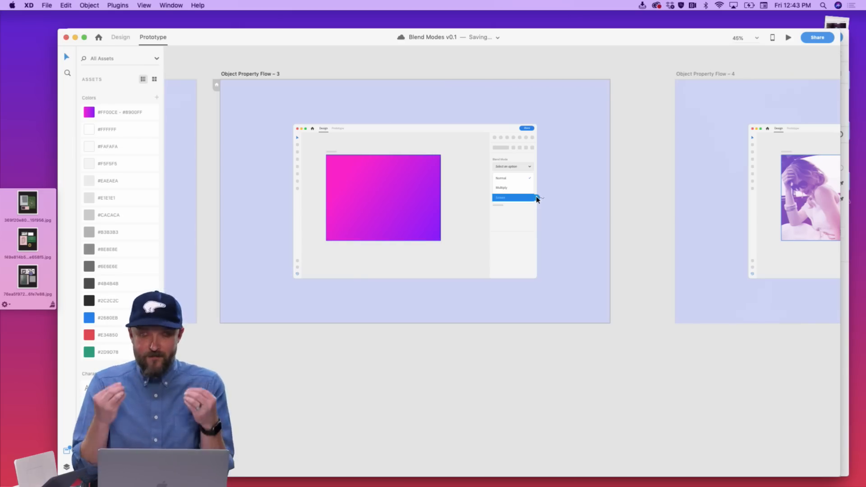
pyautogui.moveTo(538, 200); pyautogui.dragTo(740, 154)
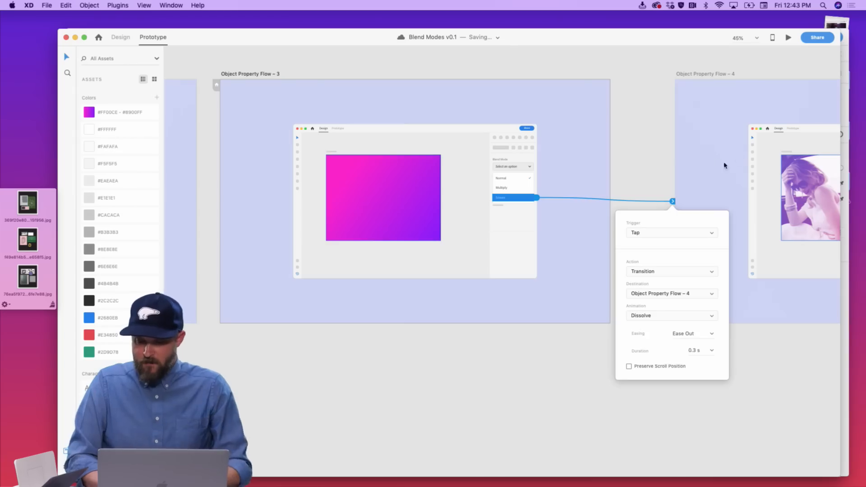
pyautogui.click(712, 153)
pyautogui.scroll(-5, 713, 154)
pyautogui.hscroll(4, 713, 153)
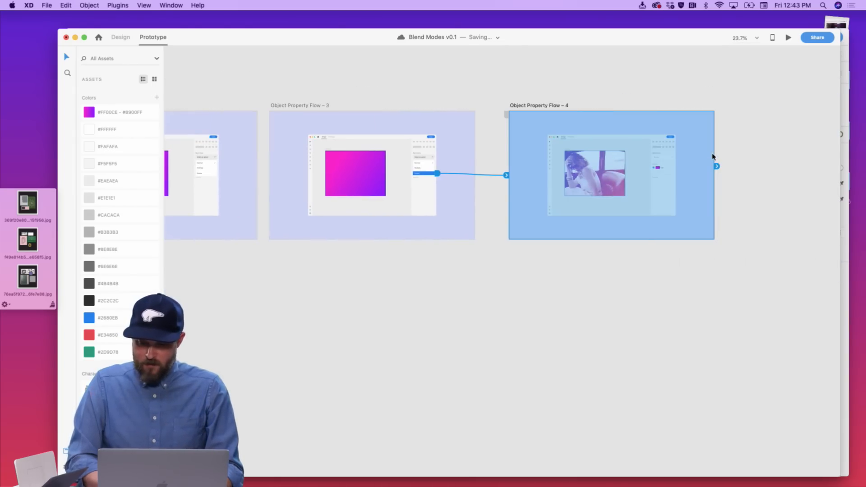
# Start a preview of the prototype from the Object Property Flow artboard and reposition the preview window
pyautogui.click(732, 169)
pyautogui.hscroll(-10, 732, 173)
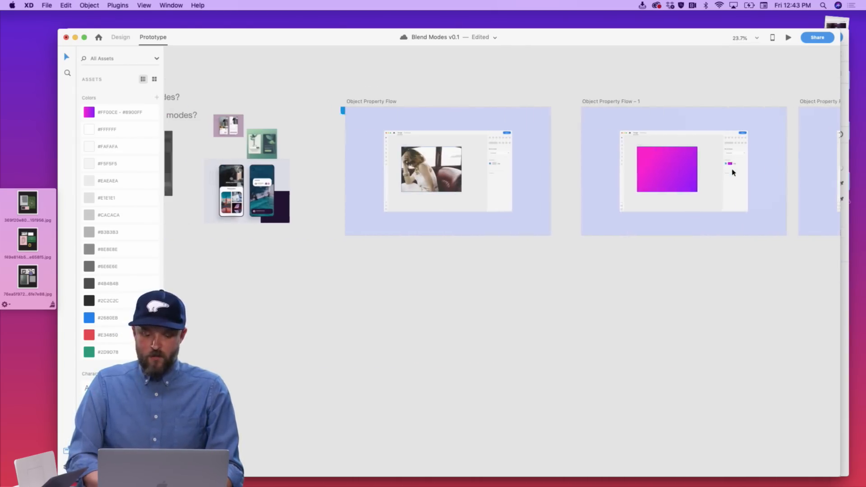
pyautogui.click(557, 119)
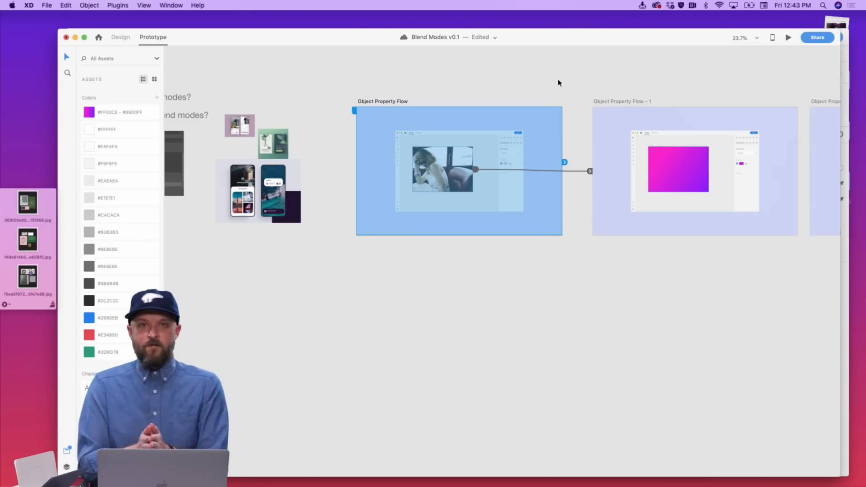
pyautogui.click(789, 38)
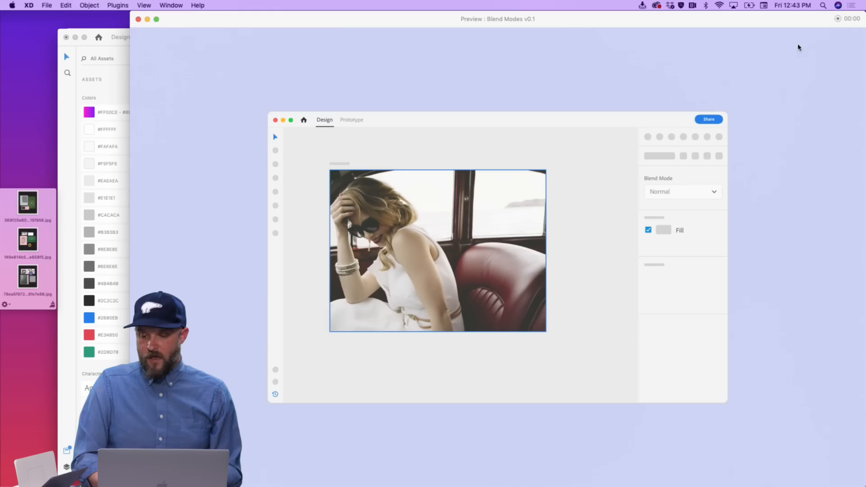
pyautogui.moveTo(416, 25); pyautogui.dragTo(362, 26)
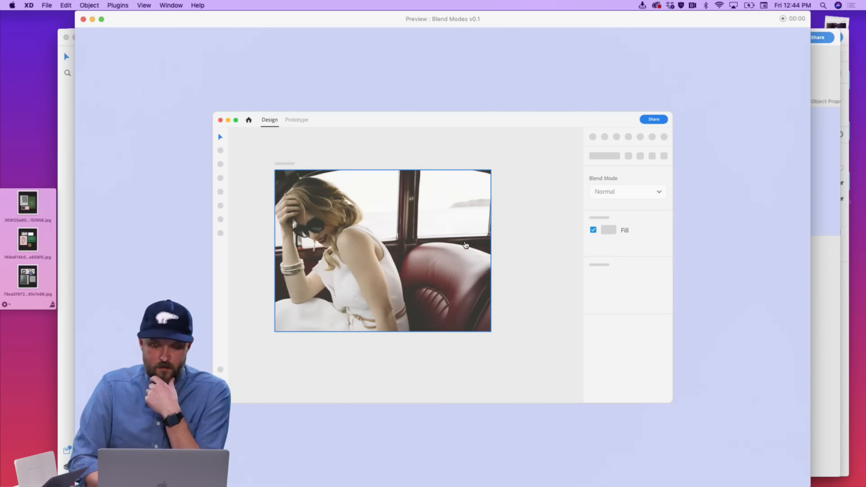
# Play the prototype from the photo through the Blend Mode dropdown and Screen option to the blended image, and close the preview
pyautogui.click(421, 217)
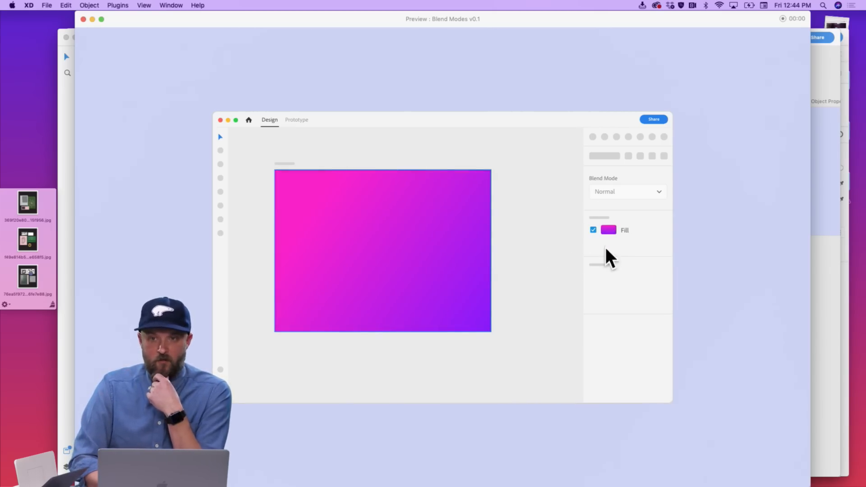
pyautogui.click(622, 197)
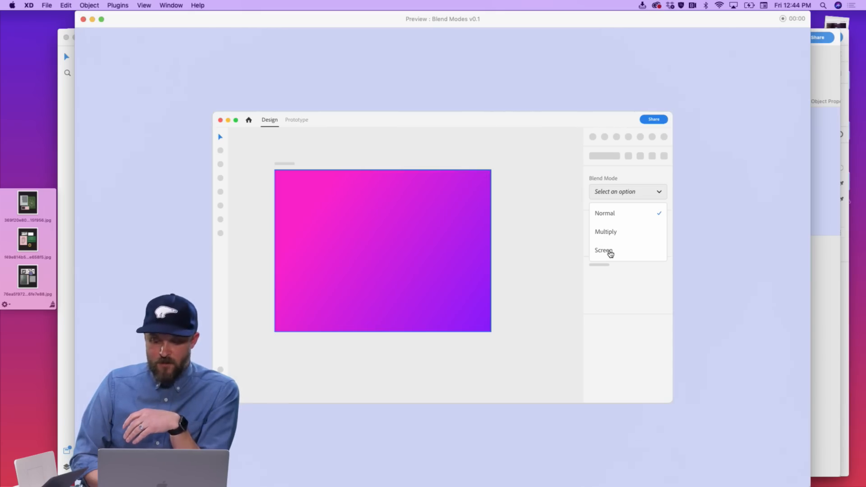
pyautogui.click(610, 254)
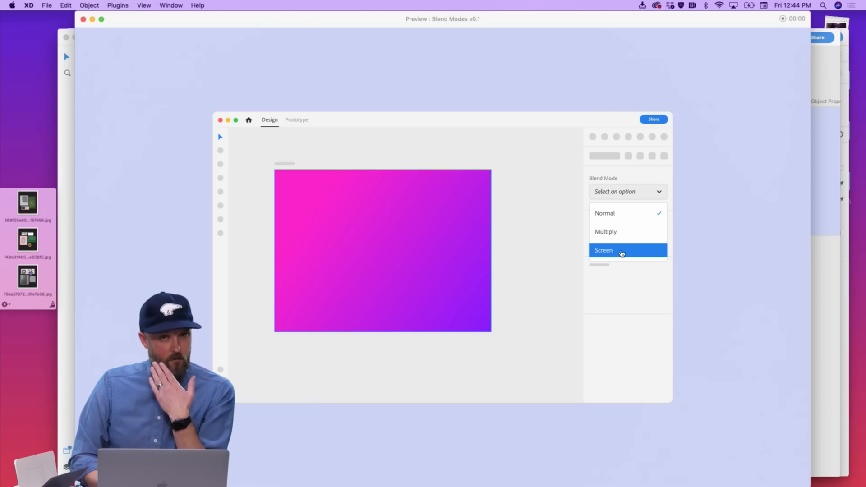
pyautogui.click(621, 254)
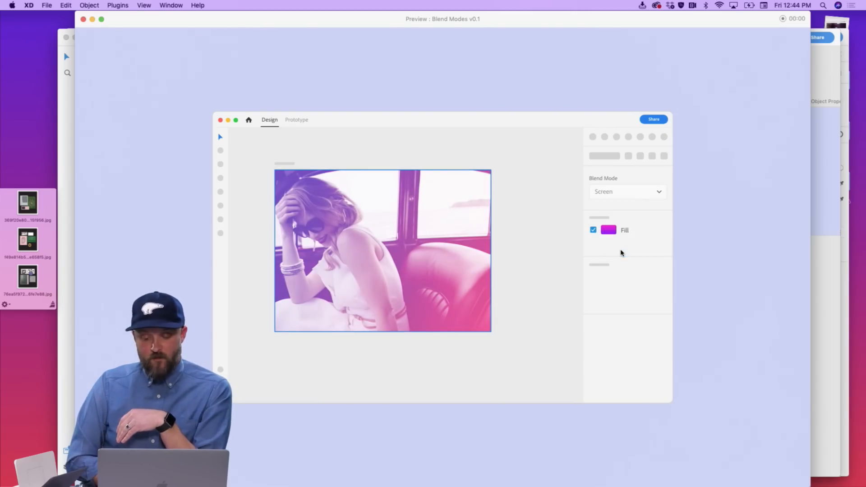
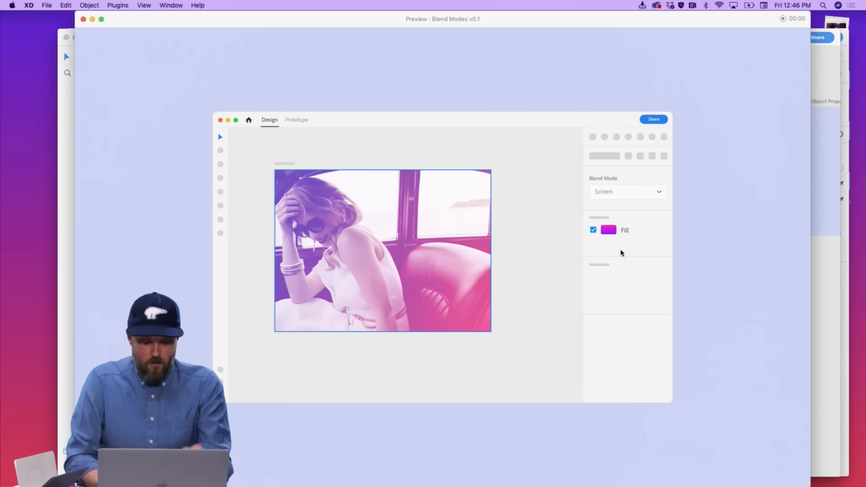
pyautogui.press('super+w')
# Bring up the window mockup on the Object Property Flow – 1 artboard in Design mode with nothing selected
pyautogui.click(528, 297)
pyautogui.hscroll(5, 529, 296)
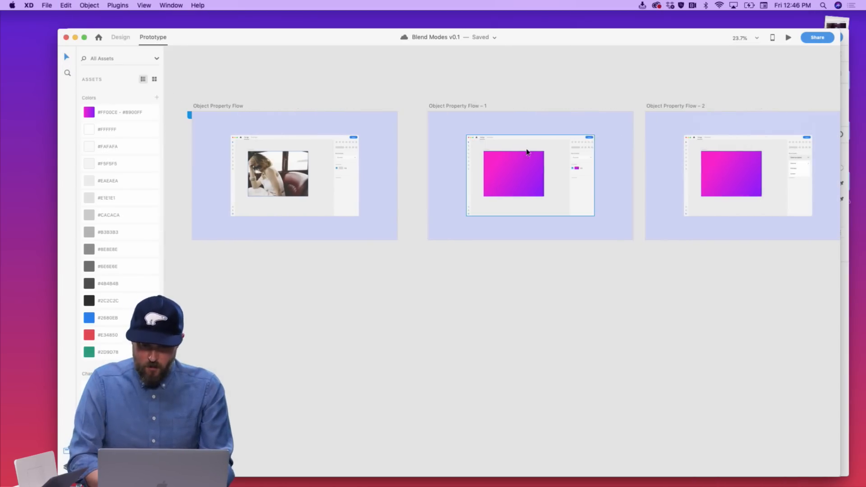
pyautogui.click(527, 152)
pyautogui.press('super+3')
pyautogui.click(121, 37)
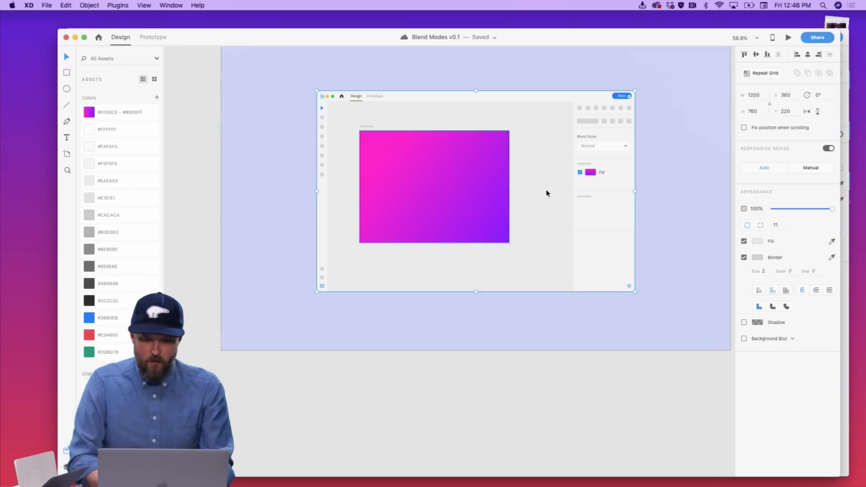
pyautogui.hscroll(4, 547, 193)
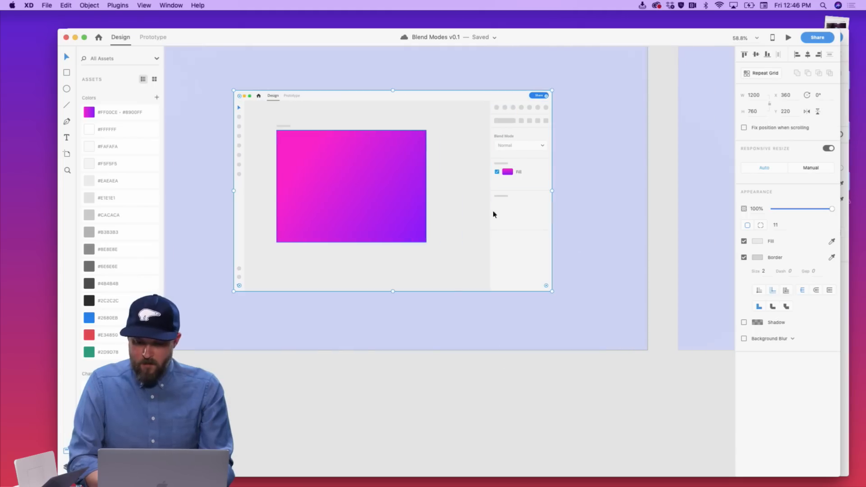
pyautogui.click(570, 87)
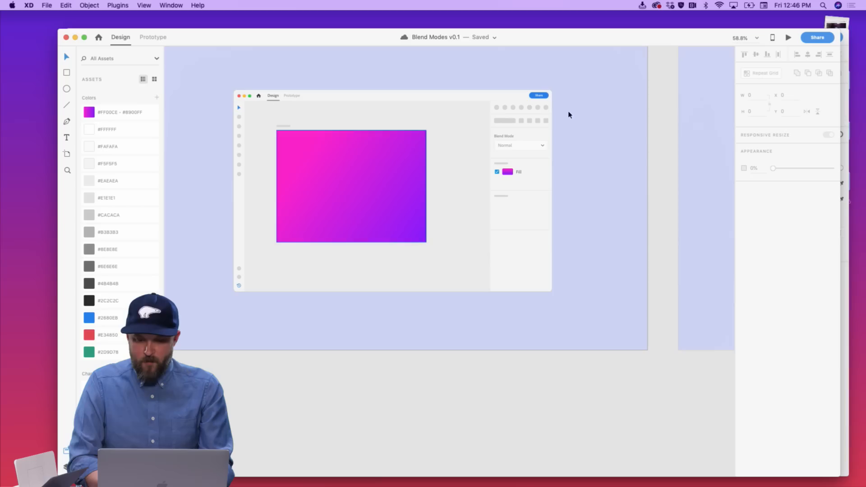
# Try the opacity slider on the Share button's label in the Object Property Flow – 1 mockup, leaving it at 100%
pyautogui.click(544, 96)
pyautogui.scroll(4, 544, 95)
pyautogui.doubleClick(545, 98)
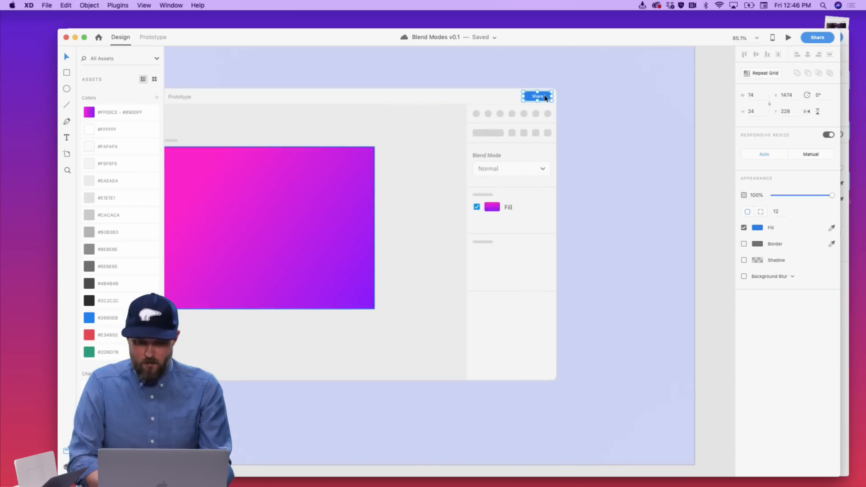
pyautogui.press('Escape')
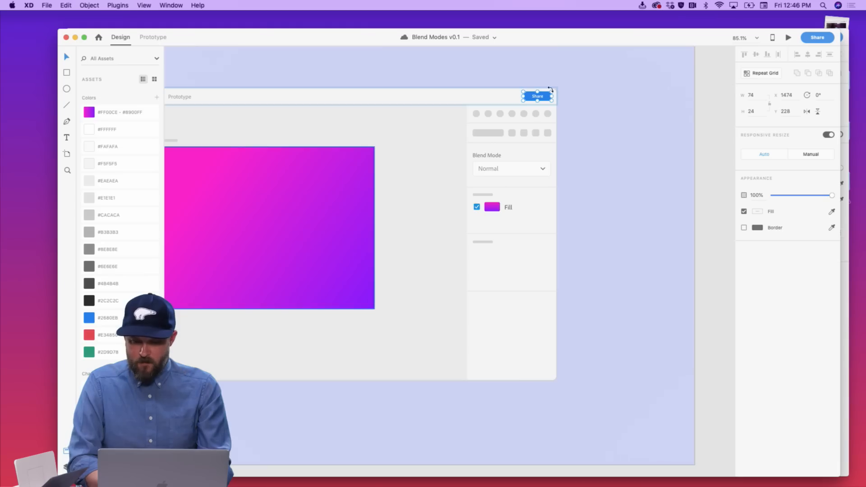
pyautogui.scroll(5, 550, 89)
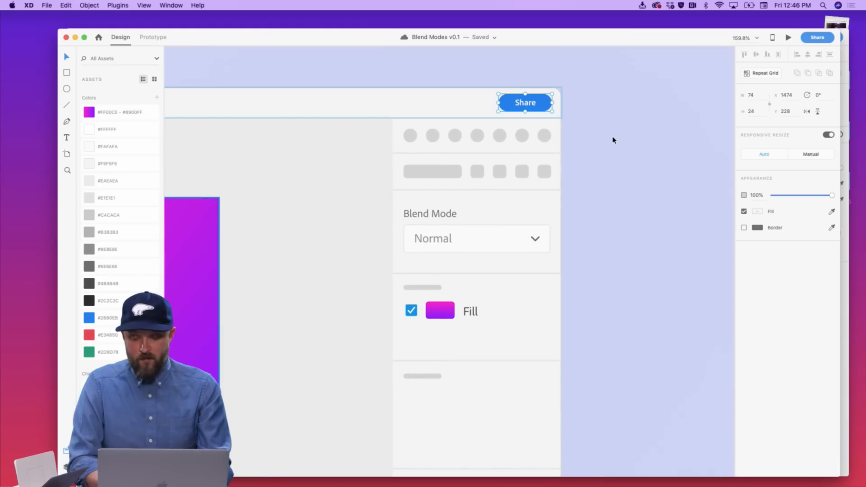
pyautogui.scroll(4, 613, 140)
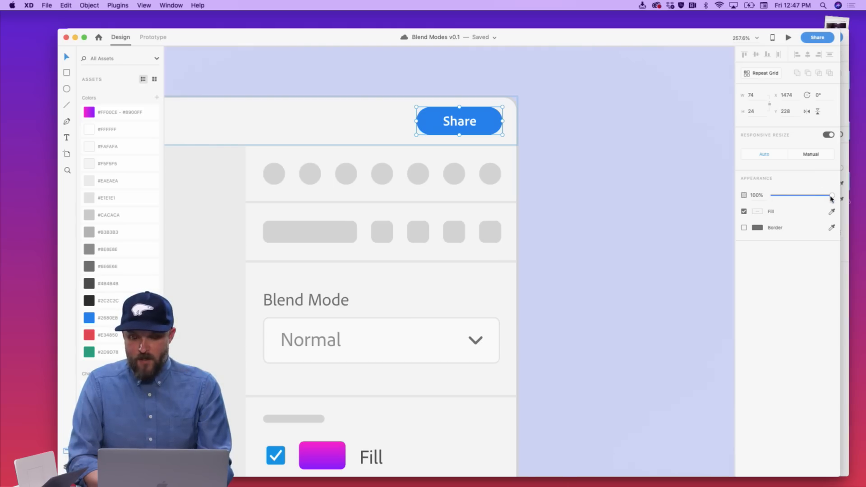
pyautogui.moveTo(831, 199)
pyautogui.mouseDown()
pyautogui.moveTo(777, 199)
pyautogui.moveTo(848, 198)
pyautogui.mouseUp()
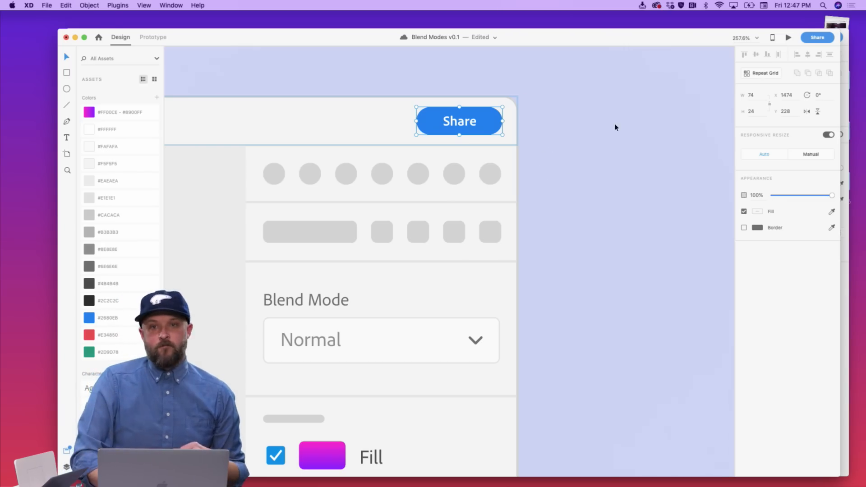
pyautogui.click(600, 148)
# Review the artboards in sequence, from the photo on Object Property Flow to the open Blend Mode dropdown on Object Property Flow – 2
pyautogui.scroll(-5, 600, 148)
pyautogui.scroll(-10, 596, 153)
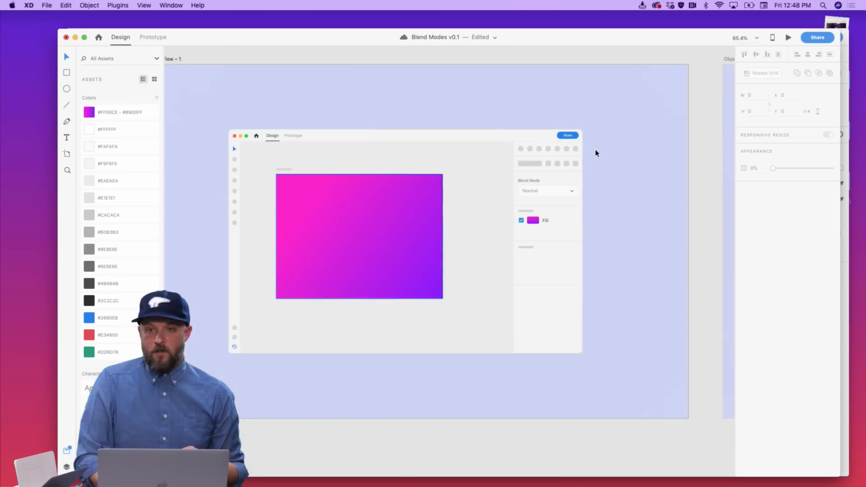
pyautogui.hscroll(2, 597, 153)
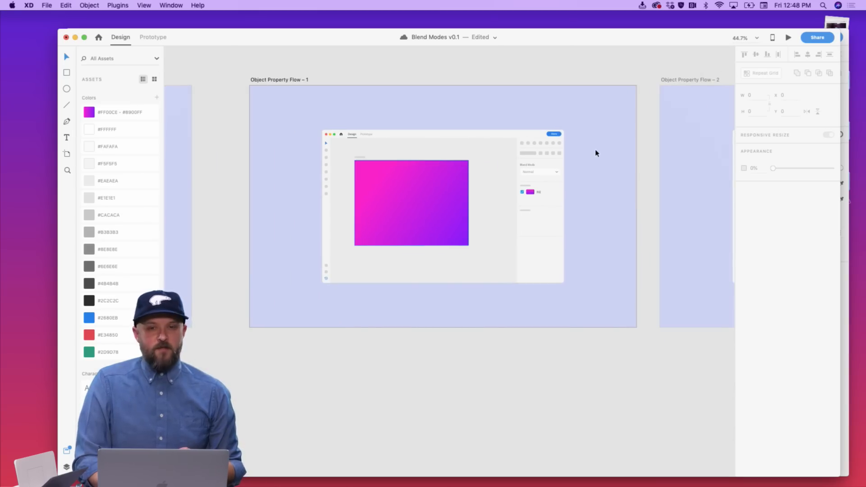
pyautogui.scroll(-3, 595, 153)
pyautogui.hscroll(-5, 595, 154)
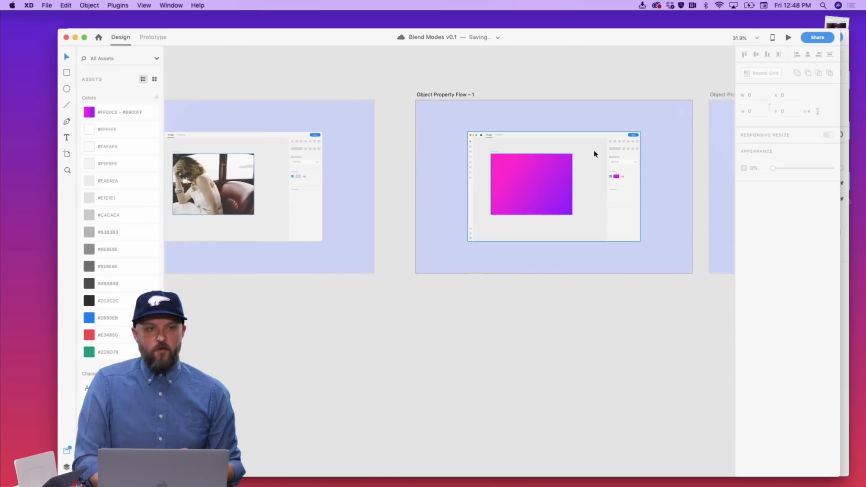
pyautogui.scroll(3, 595, 153)
pyautogui.scroll(-4, 595, 153)
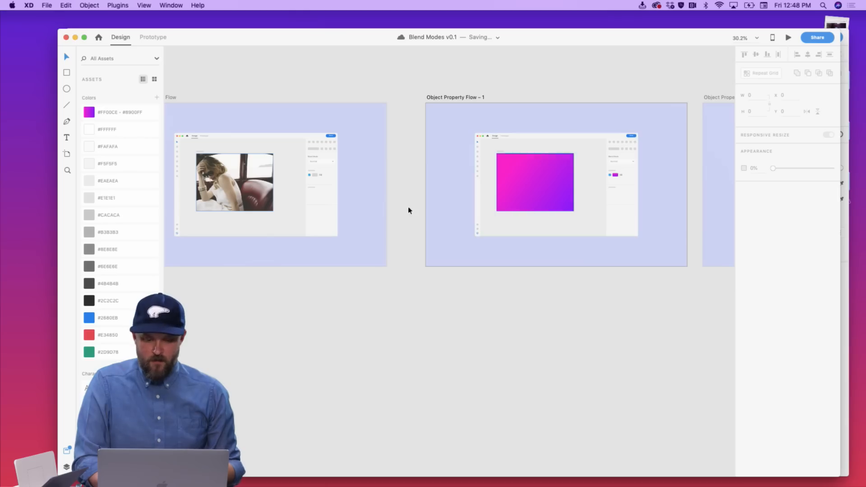
pyautogui.scroll(5, 302, 248)
pyautogui.scroll(-3, 302, 246)
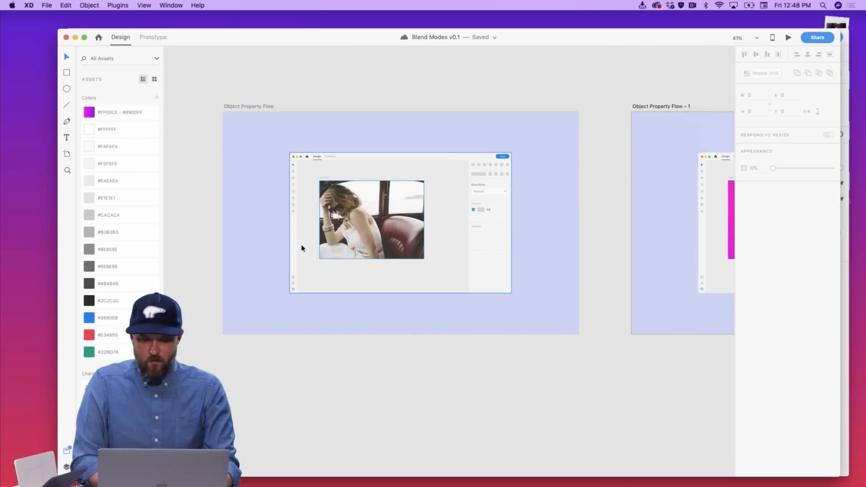
pyautogui.hscroll(10, 563, 286)
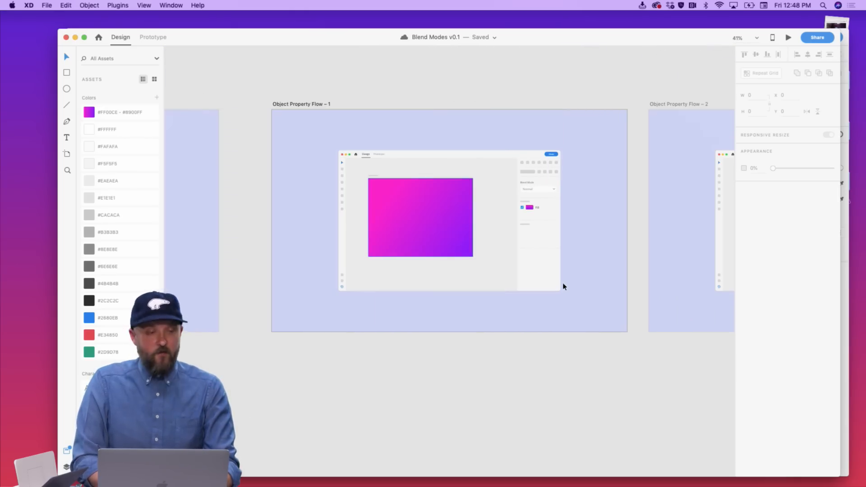
pyautogui.hscroll(12, 563, 286)
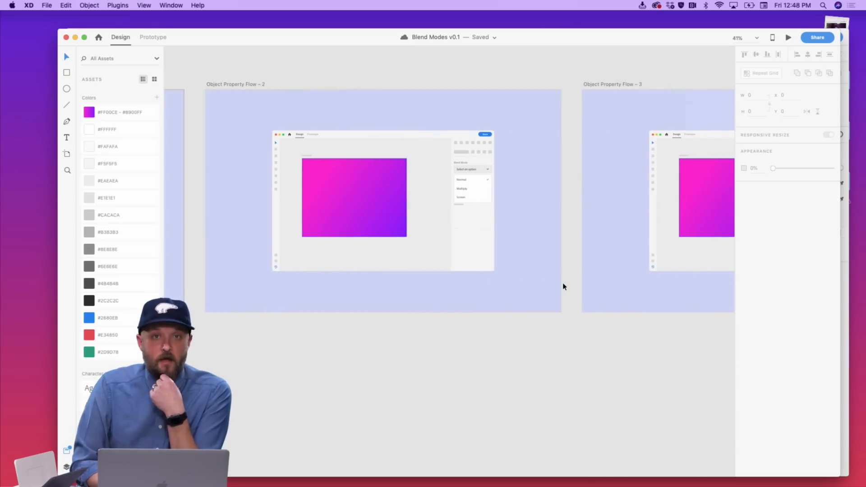
pyautogui.hscroll(2, 563, 287)
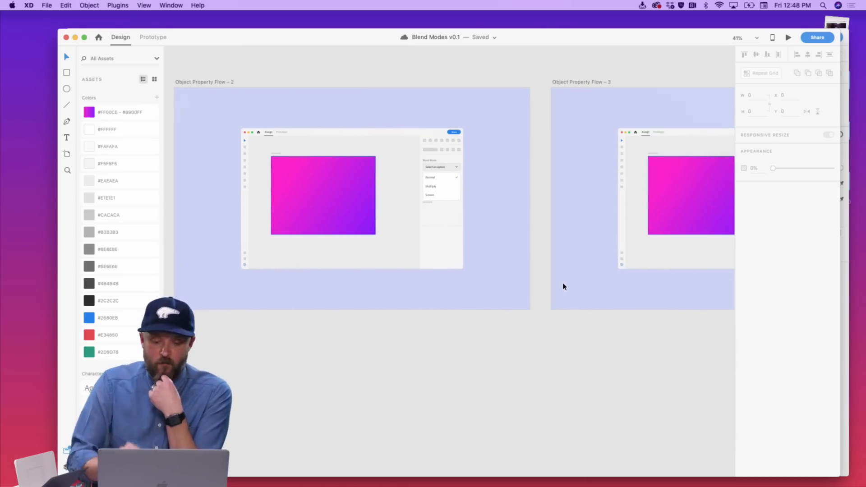
# Switch to the blended photo document in Photoshop and collapse the Libraries view covering the layer list
pyautogui.click(281, 476)
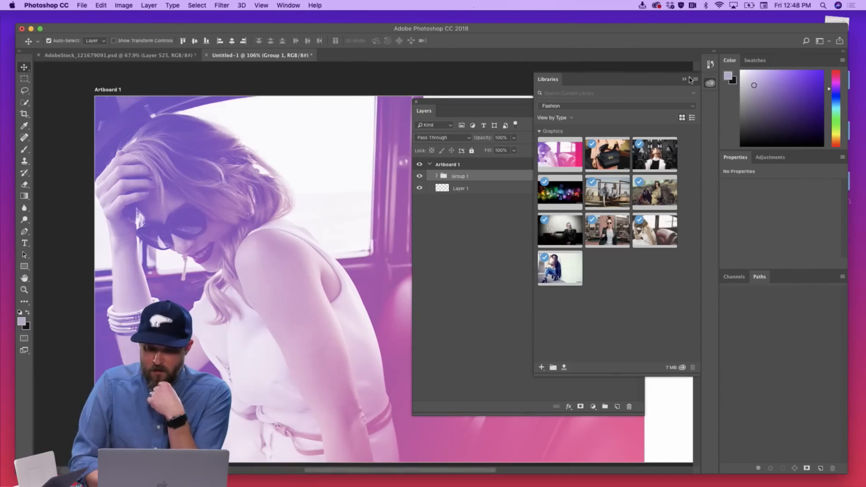
pyautogui.click(686, 80)
# Try the Darken blend mode on Group 1 and undo it
pyautogui.click(463, 137)
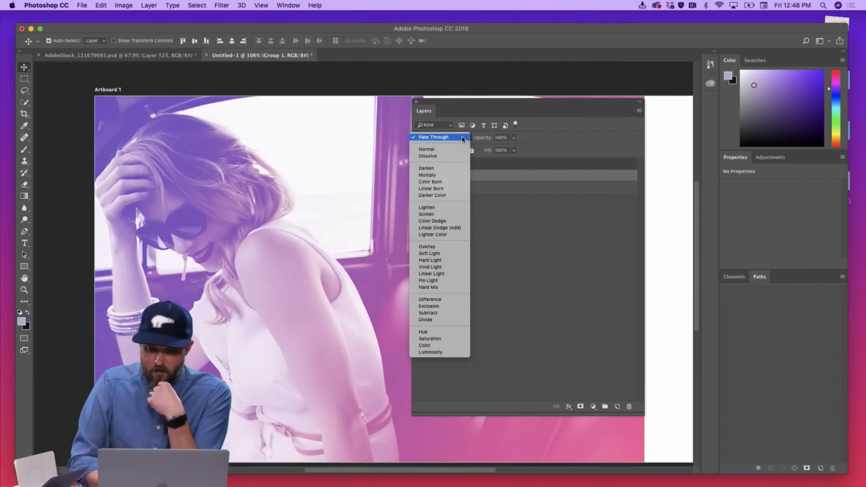
pyautogui.click(443, 169)
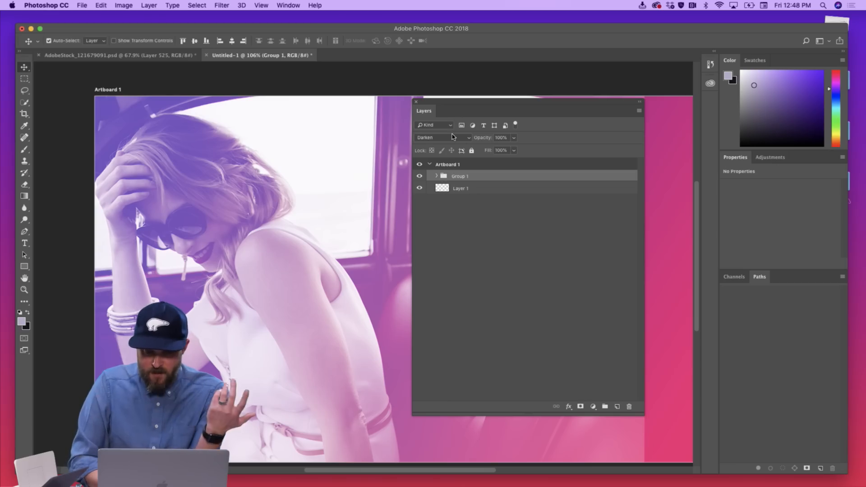
pyautogui.press('super+z')
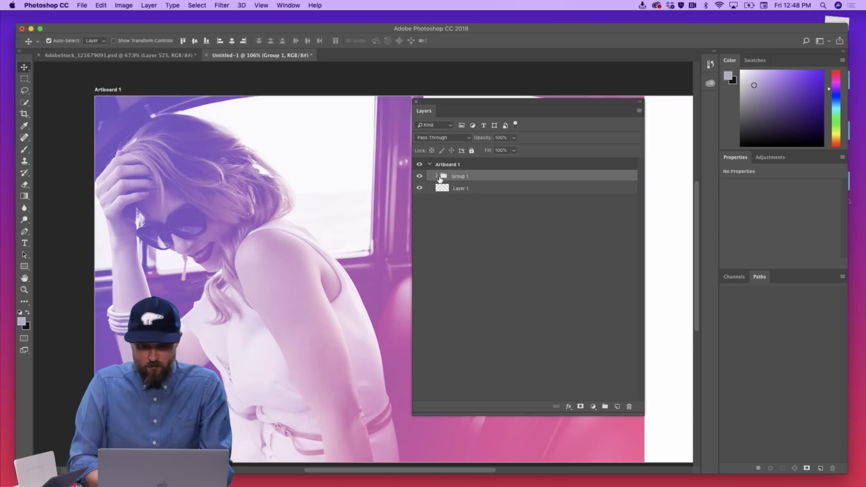
# Expand Group 1, try Color Dodge on the gradient Layer 2, and return its blend mode to Screen
pyautogui.click(437, 176)
pyautogui.click(463, 189)
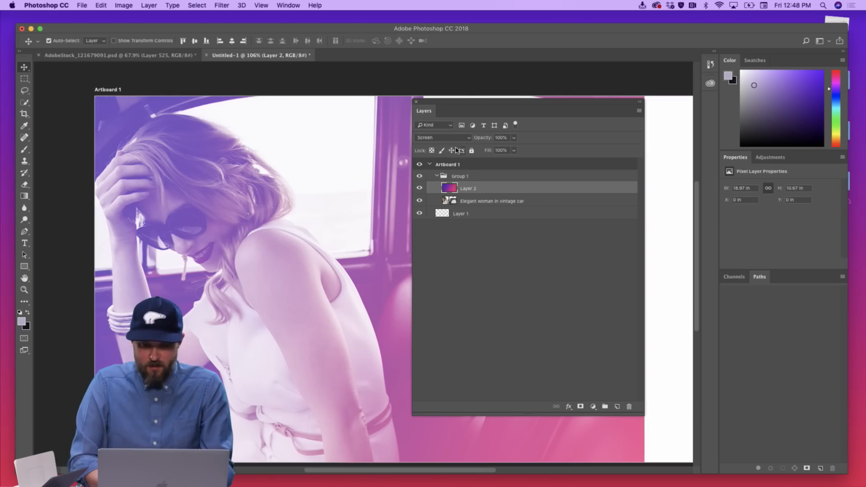
pyautogui.click(454, 138)
pyautogui.click(453, 144)
pyautogui.click(454, 138)
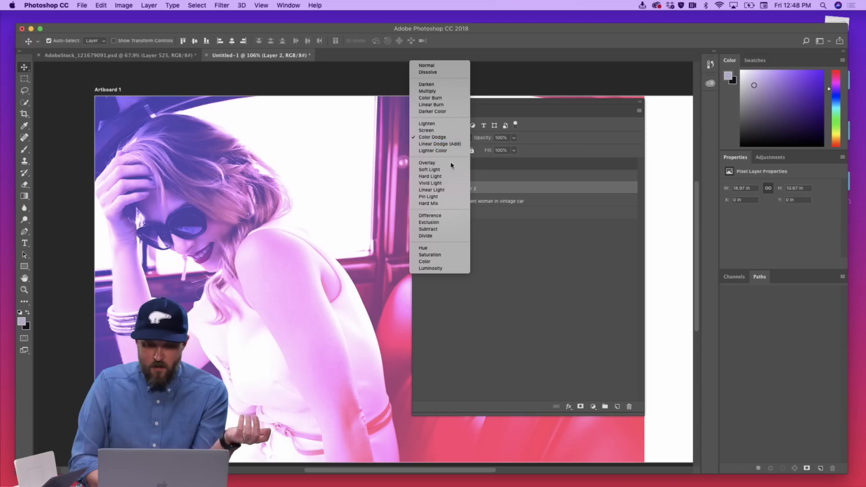
pyautogui.click(442, 131)
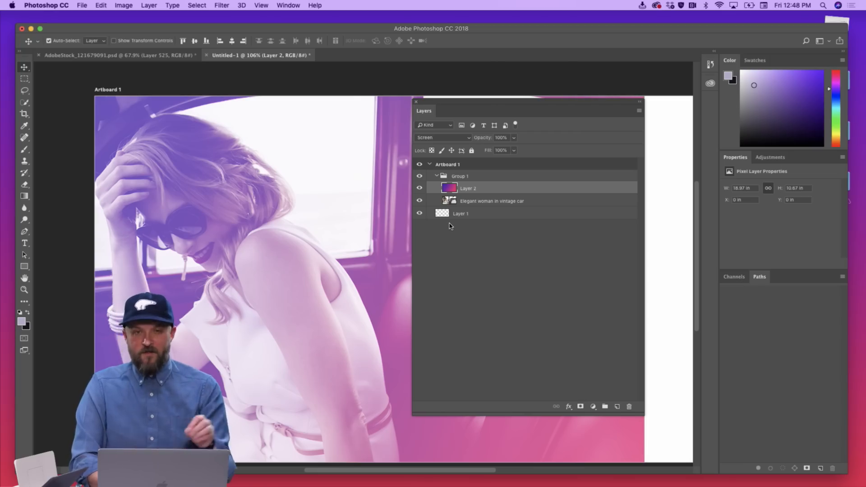
pyautogui.hotkey('ctrl', 'Left')
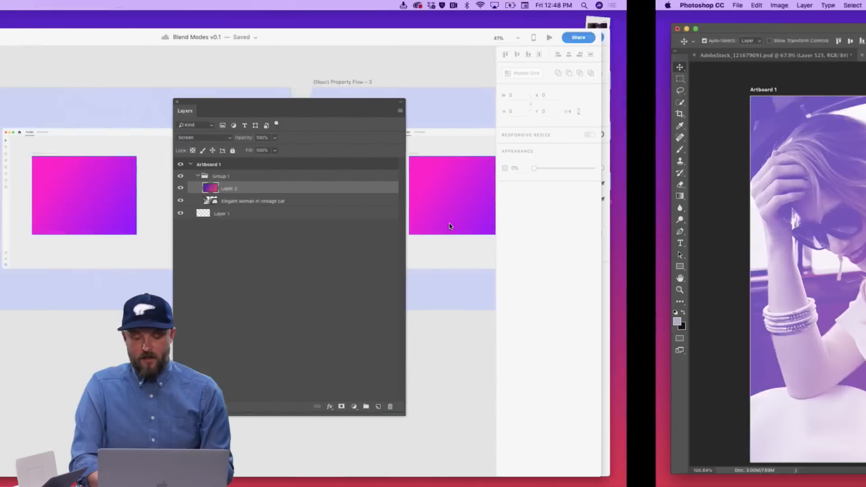
pyautogui.hotkey('ctrl', 'Right')
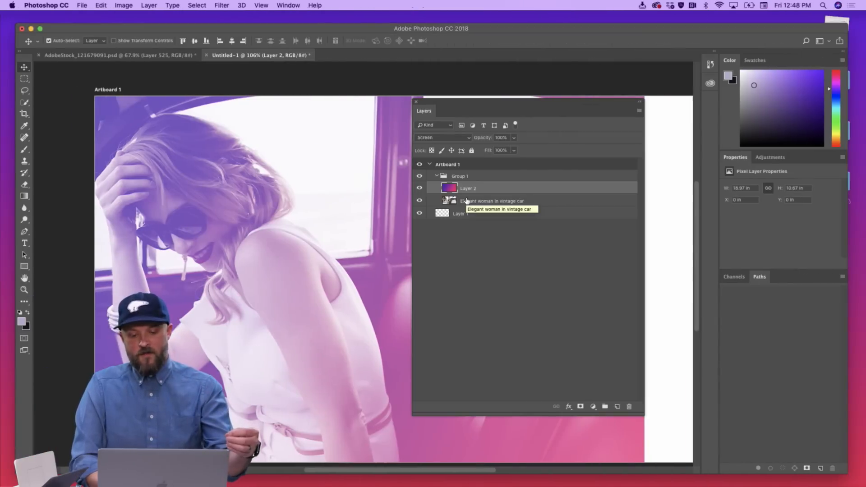
# Set the gradient Layer 2 to Multiply and add Group 1 as a graphic to the Fashion library
pyautogui.click(455, 138)
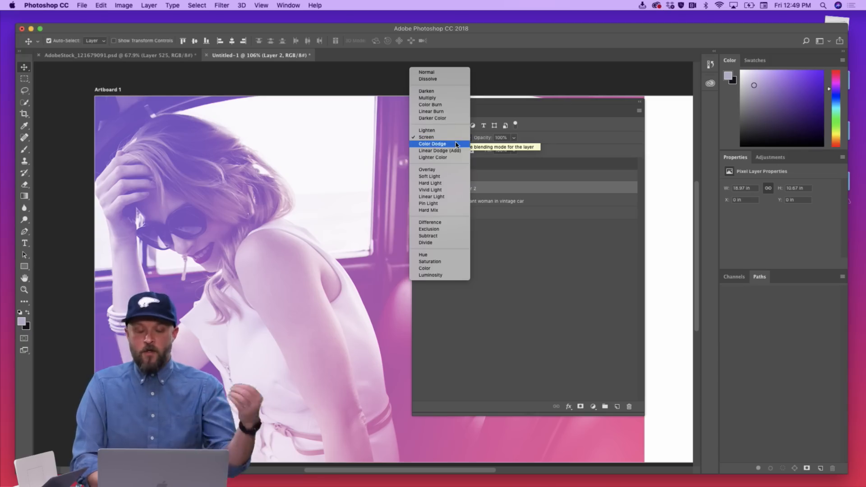
pyautogui.click(451, 98)
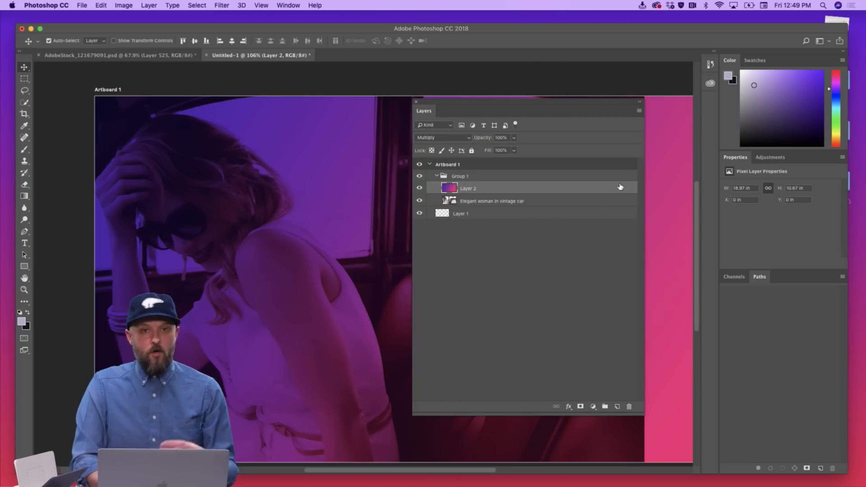
pyautogui.click(462, 178)
pyautogui.click(711, 84)
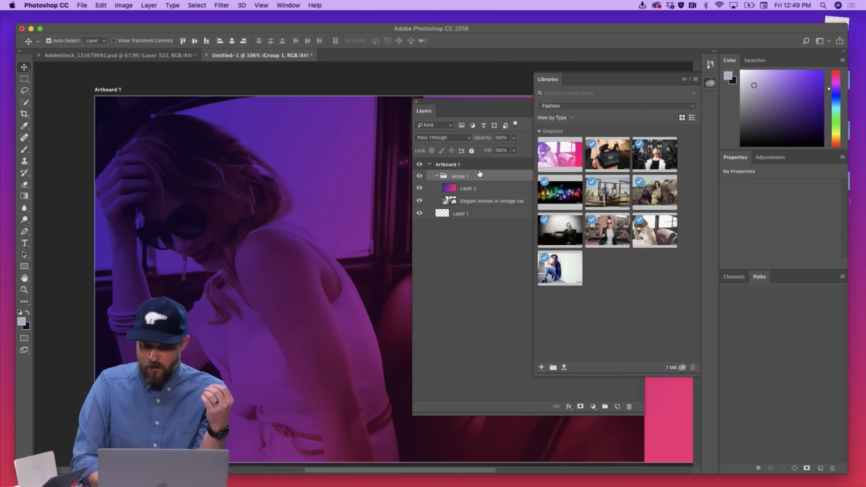
pyautogui.moveTo(460, 175); pyautogui.dragTo(668, 275)
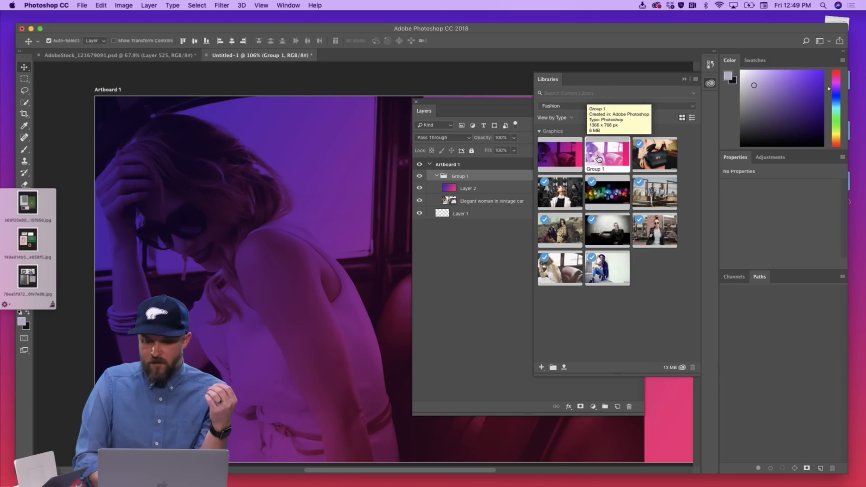
# Switch to the Blend Modes v0.1 document in XD and duplicate the Object Property Flow – 4 artboard directly below the original
pyautogui.hotkey('ctrl', 'Left')
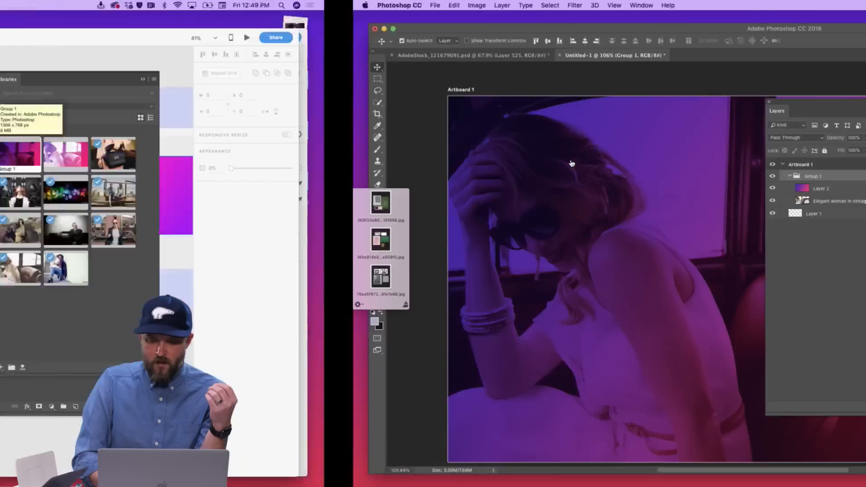
pyautogui.scroll(-8, 548, 254)
pyautogui.hscroll(-3, 548, 255)
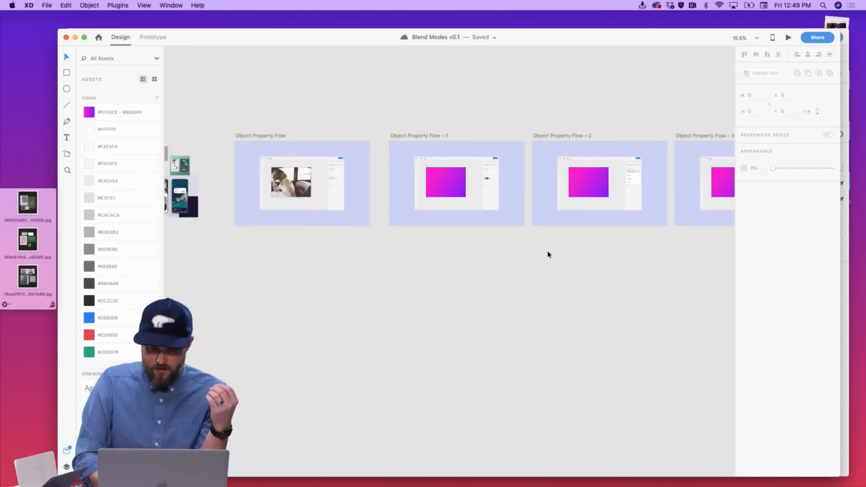
pyautogui.scroll(-1, 548, 255)
pyautogui.hscroll(4, 547, 255)
pyautogui.hscroll(5, 548, 254)
pyautogui.scroll(4, 547, 253)
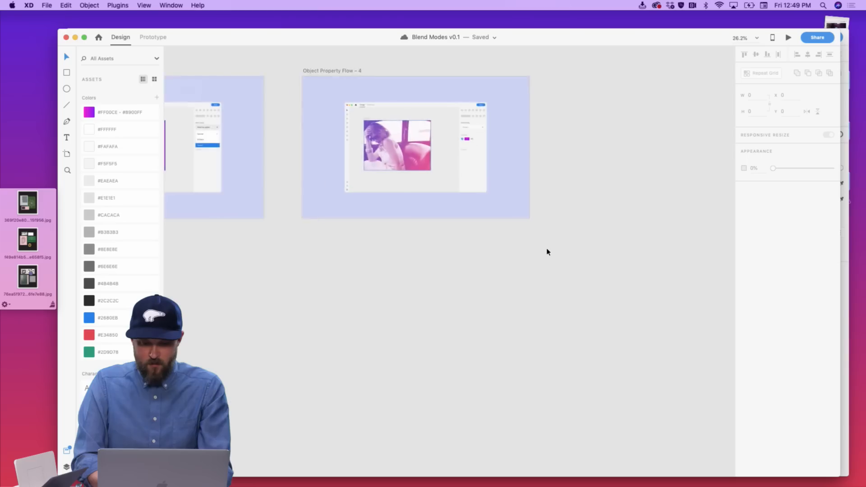
pyautogui.moveTo(420, 160); pyautogui.dragTo(455, 333)
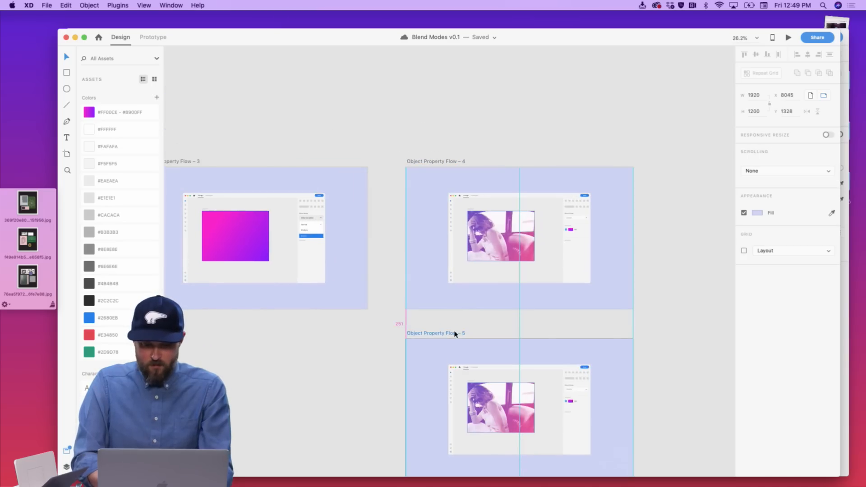
pyautogui.press('Escape')
# Open the Creative Cloud Libraries with the Fashion graphics beside the duplicated Object Property Flow – 5 artboard
pyautogui.click(47, 5)
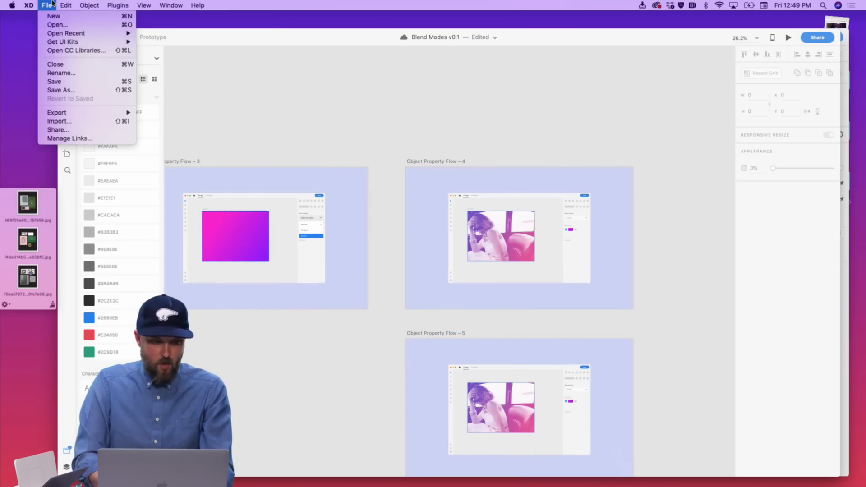
pyautogui.click(67, 51)
pyautogui.scroll(-5, 503, 193)
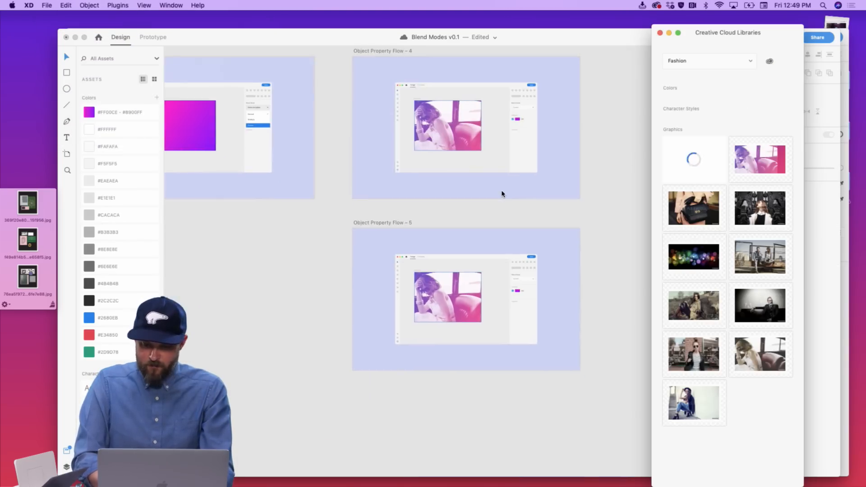
pyautogui.scroll(2, 506, 267)
pyautogui.scroll(2, 506, 267)
pyautogui.scroll(-1, 507, 267)
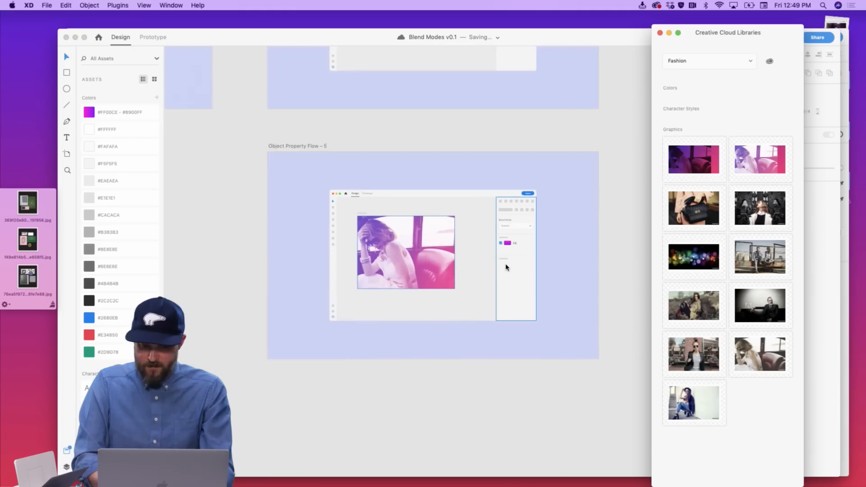
# Fill the photo frame on Object Property Flow – 5 with the dark Multiply graphic from the Fashion library
pyautogui.moveTo(688, 164); pyautogui.dragTo(409, 259)
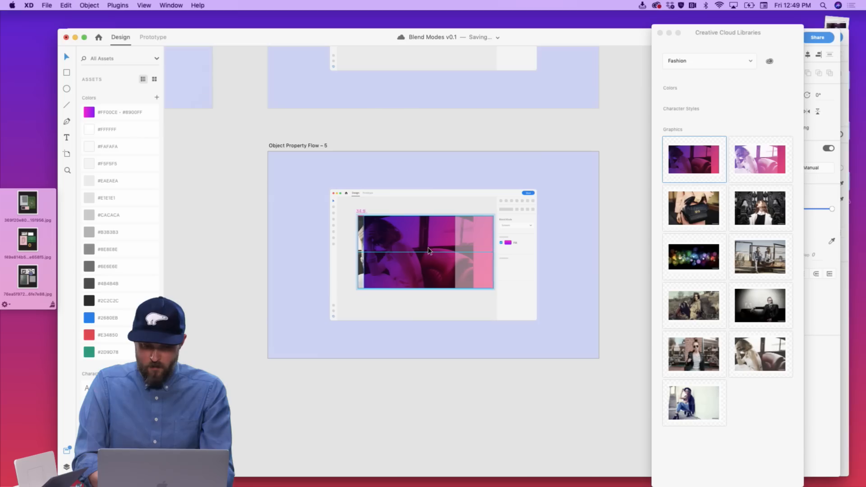
pyautogui.moveTo(425, 249); pyautogui.dragTo(453, 261)
pyautogui.click(416, 361)
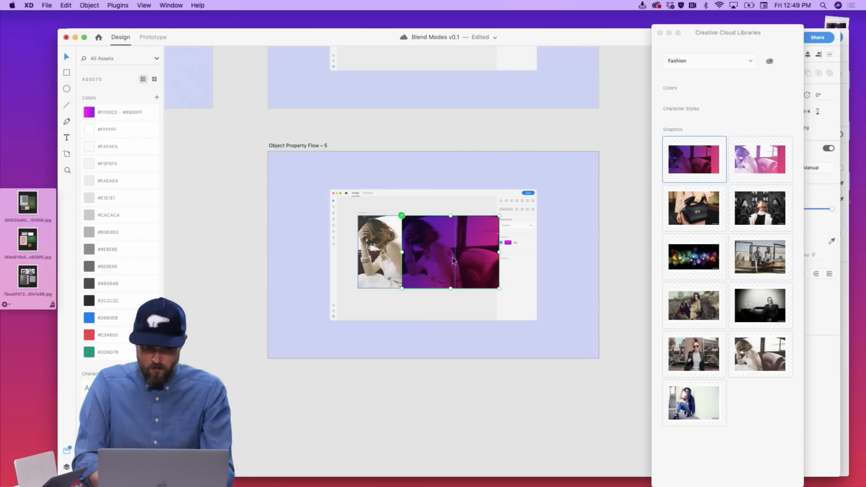
pyautogui.press('super+z')
pyautogui.click(435, 351)
pyautogui.scroll(5, 434, 353)
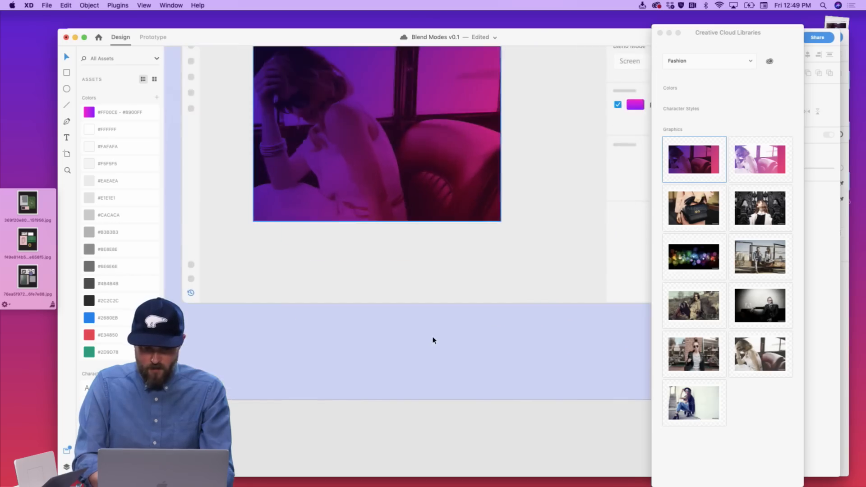
pyautogui.scroll(-5, 433, 340)
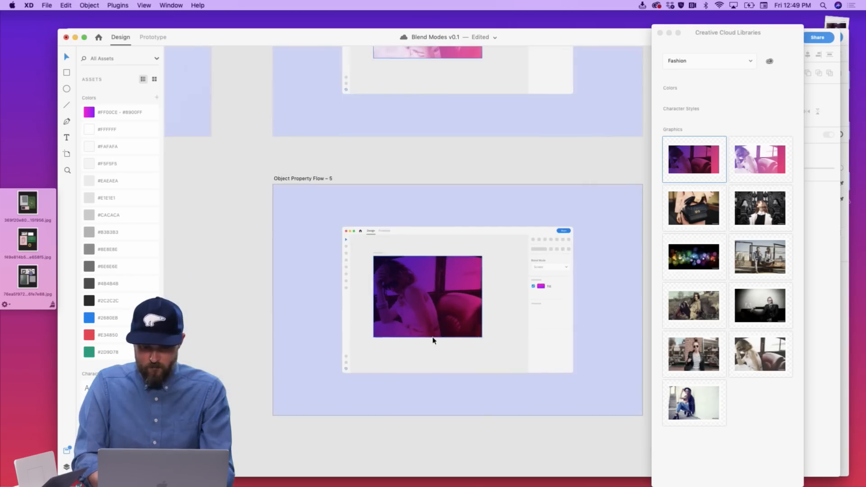
pyautogui.scroll(5, 555, 266)
pyautogui.scroll(-4, 534, 280)
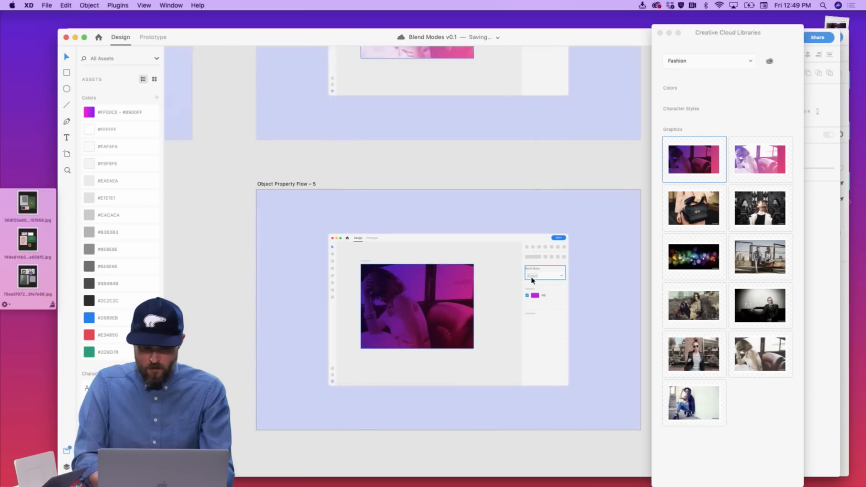
# Try copying the open Blend Mode dropdown from Object Property Flow – 3 onto Object Property Flow – 4 and undo the paste
pyautogui.scroll(-6, 532, 280)
pyautogui.hscroll(-3, 533, 281)
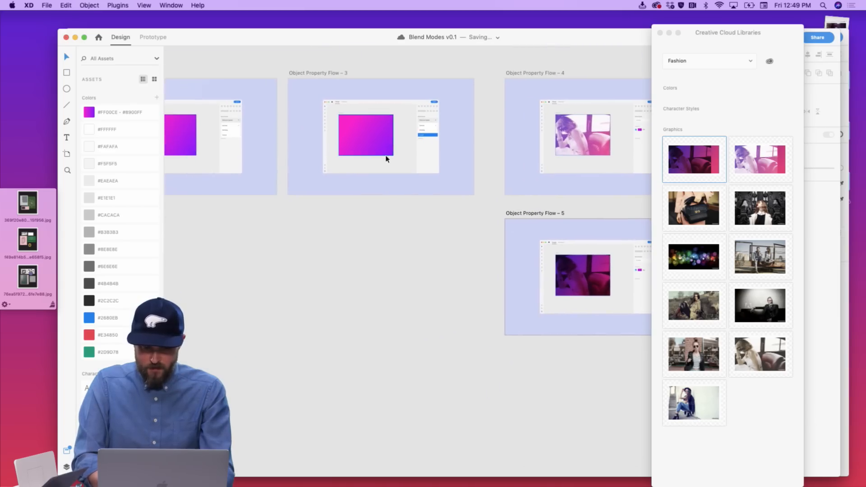
pyautogui.scroll(-2, 357, 100)
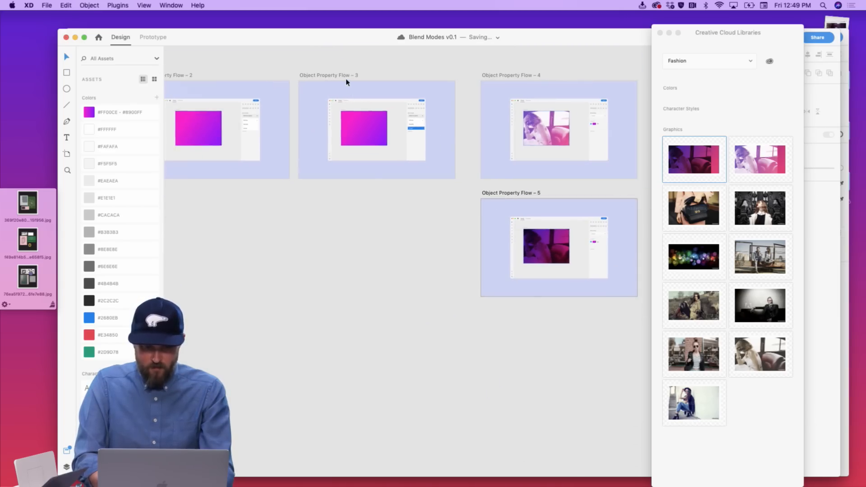
pyautogui.click(345, 77)
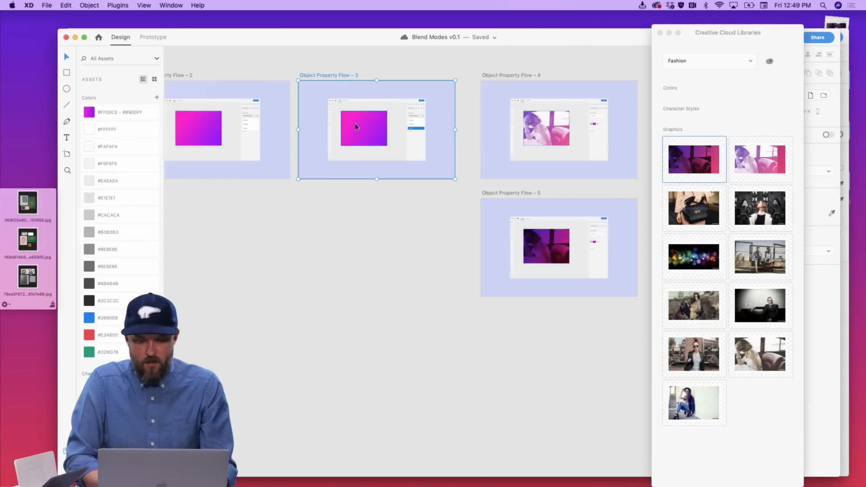
pyautogui.scroll(5, 354, 123)
pyautogui.click(415, 130)
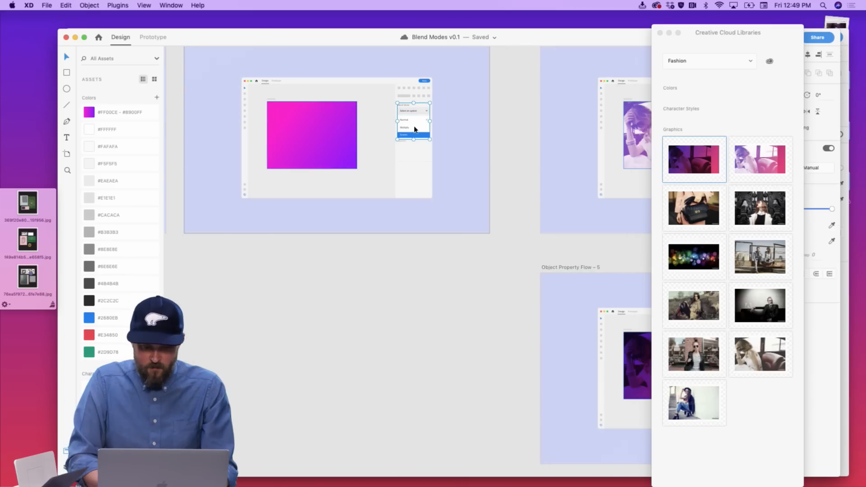
pyautogui.hscroll(8, 414, 128)
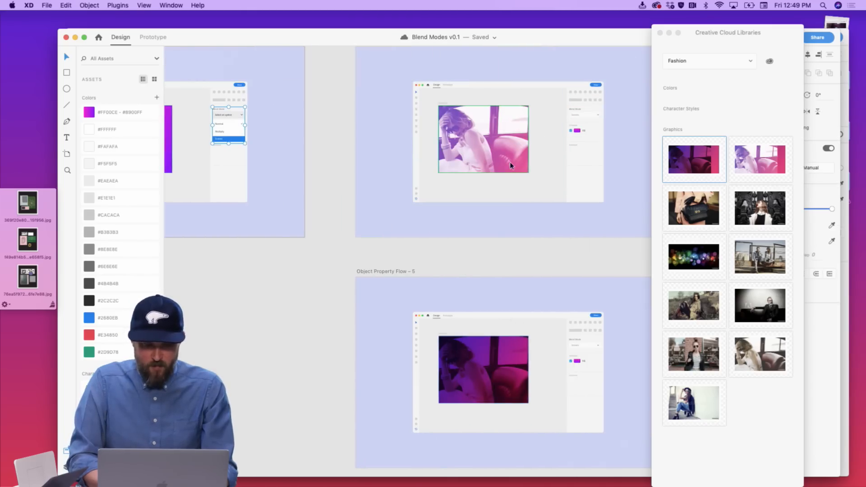
pyautogui.hscroll(10, 367, 184)
pyautogui.click(368, 183)
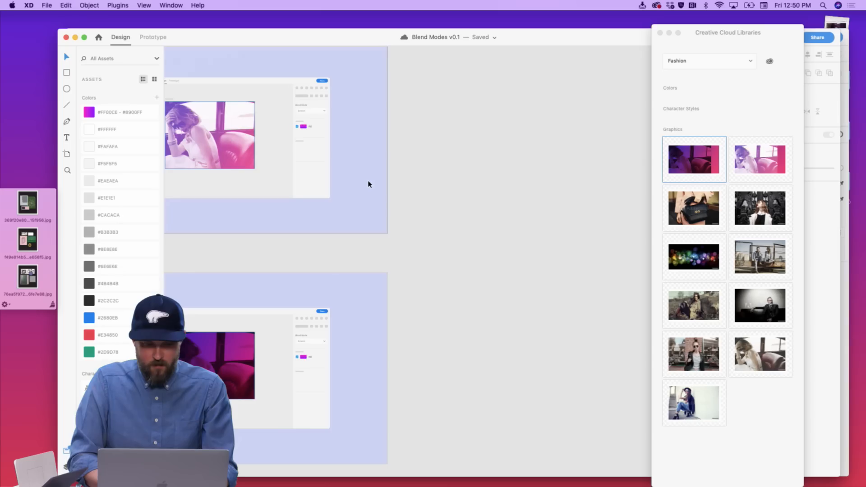
pyautogui.hscroll(-1, 371, 183)
pyautogui.press('super+v')
pyautogui.scroll(3, 383, 163)
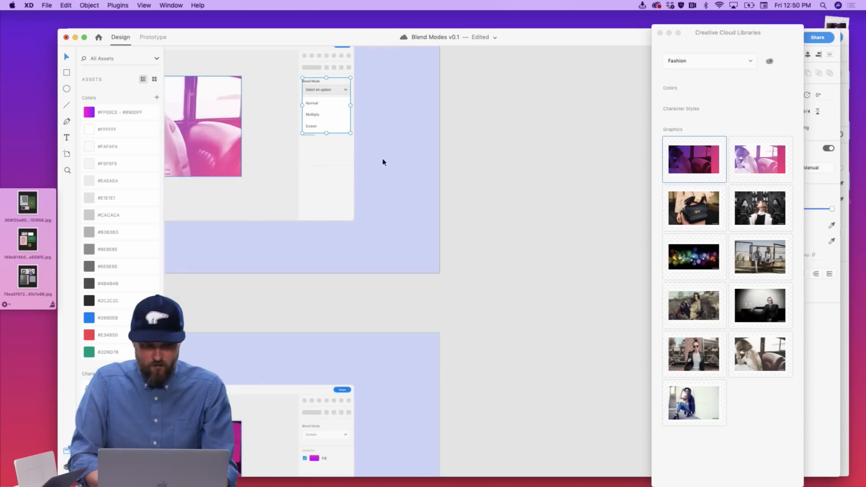
pyautogui.press('super+z')
# Group the open Blend Mode dropdown on Object Property Flow – 3 and paste a copy in place on Object Property Flow – 4
pyautogui.hscroll(-20, 384, 162)
pyautogui.hscroll(6, 412, 155)
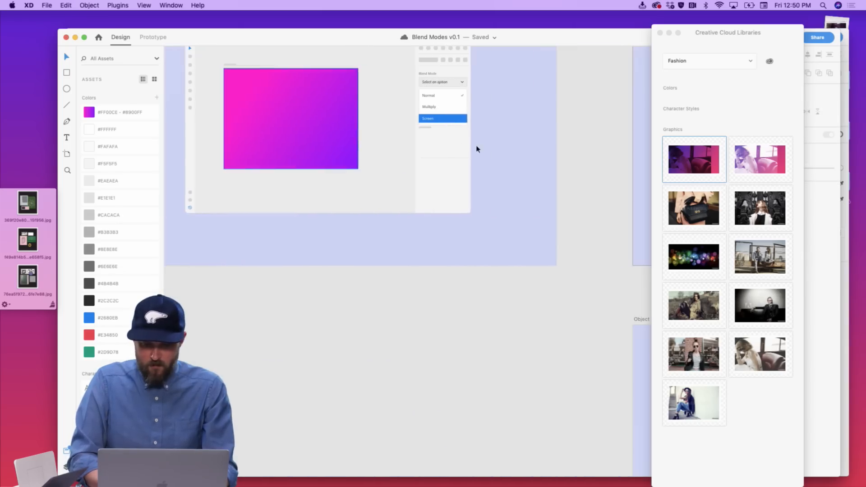
pyautogui.click(422, 119)
pyautogui.press('super+g')
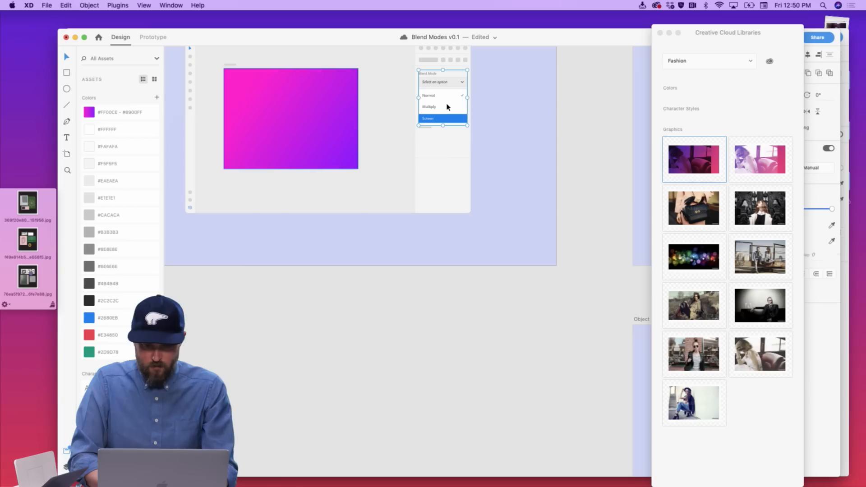
pyautogui.hscroll(15, 447, 106)
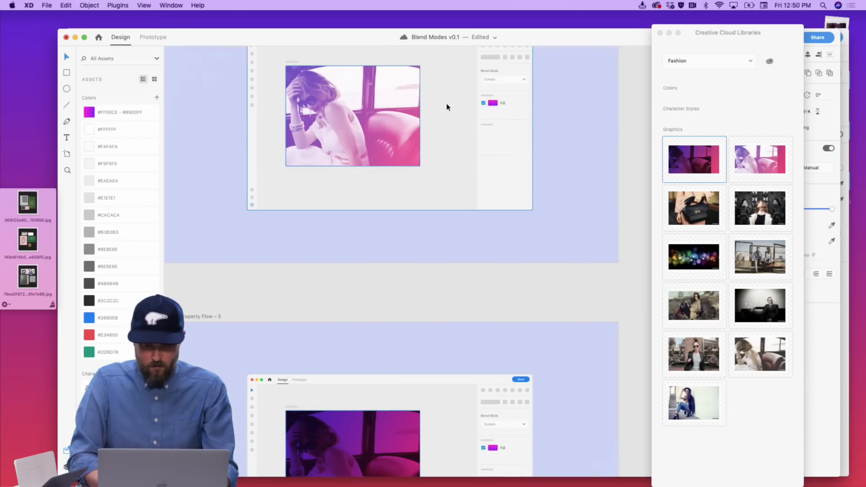
pyautogui.press('super+v')
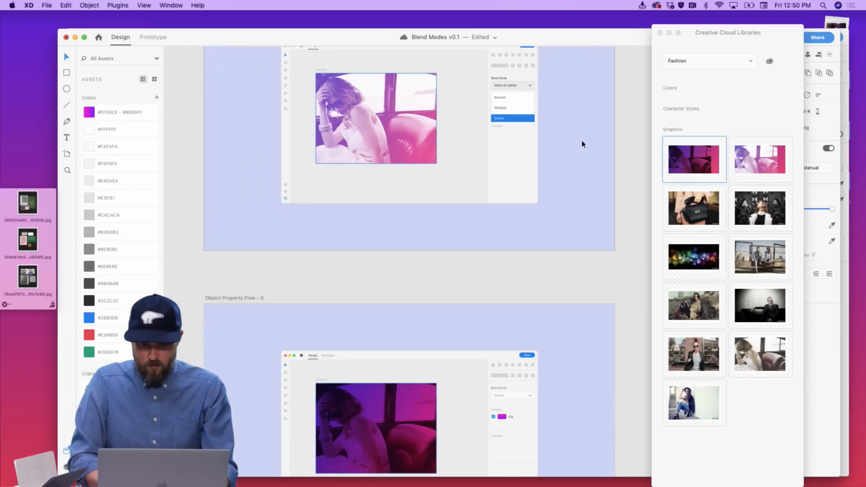
# Paste the open Blend Mode dropdown with Screen highlighted onto Object Property Flow – 5 as well
pyautogui.scroll(-5, 551, 126)
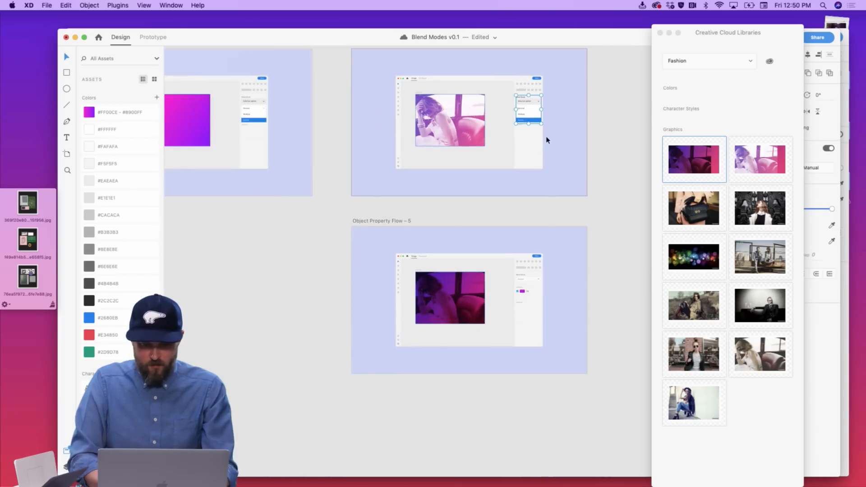
pyautogui.scroll(5, 548, 140)
pyautogui.scroll(-5, 572, 364)
pyautogui.press('super+v')
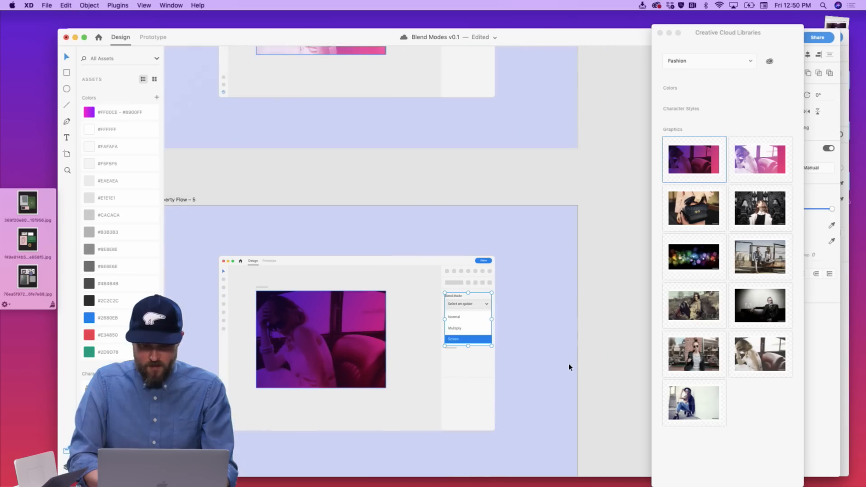
# Move the blue highlight in Object Property Flow – 5's dropdown from Screen up over Multiply and change its label to Multiply
pyautogui.scroll(-3, 547, 354)
pyautogui.scroll(5, 522, 292)
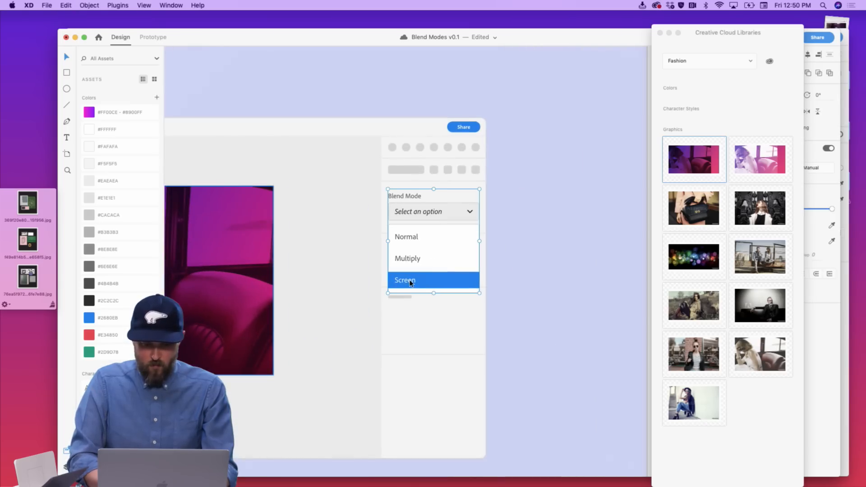
pyautogui.doubleClick(464, 282)
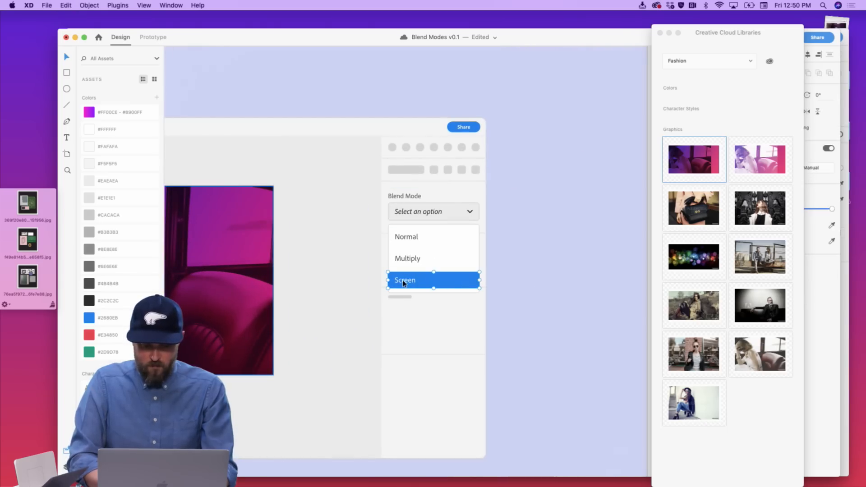
pyautogui.moveTo(405, 283); pyautogui.dragTo(421, 262)
pyautogui.doubleClick(408, 260)
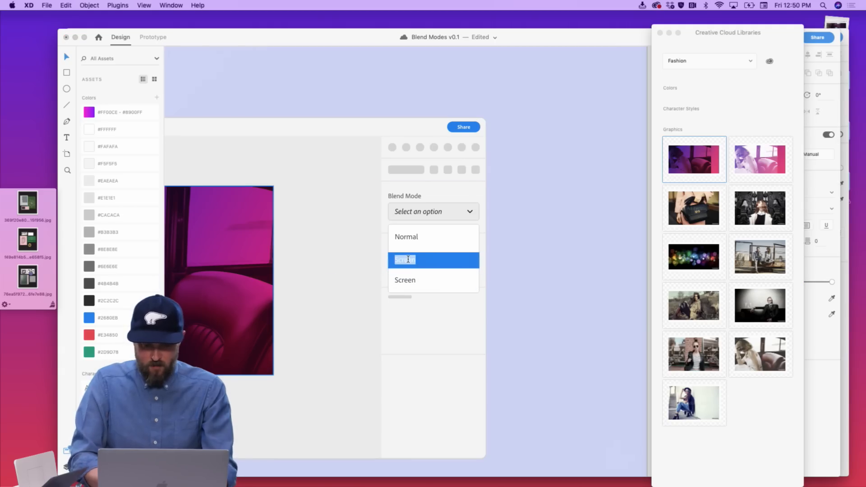
pyautogui.write('Multiply')
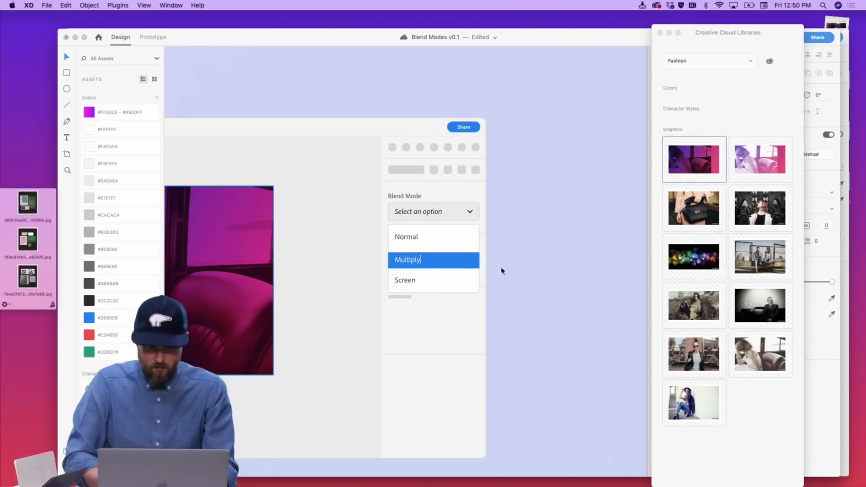
pyautogui.press('Escape')
pyautogui.click(540, 271)
pyautogui.scroll(-5, 541, 272)
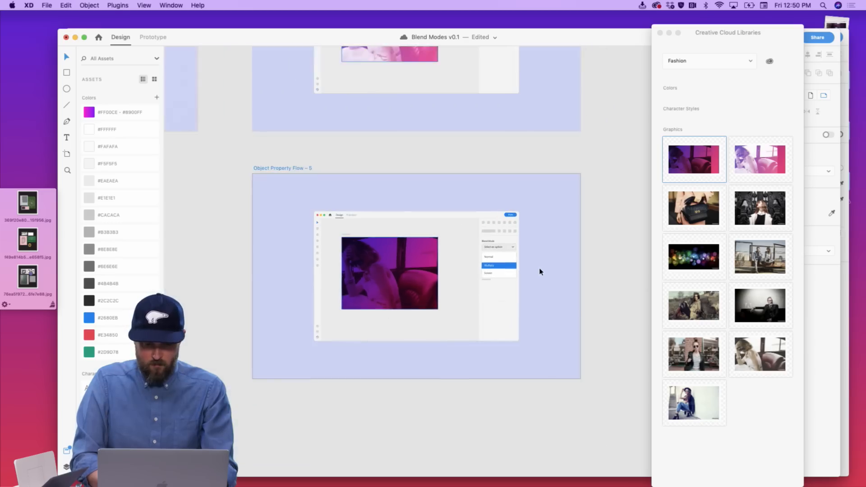
pyautogui.scroll(-4, 588, 221)
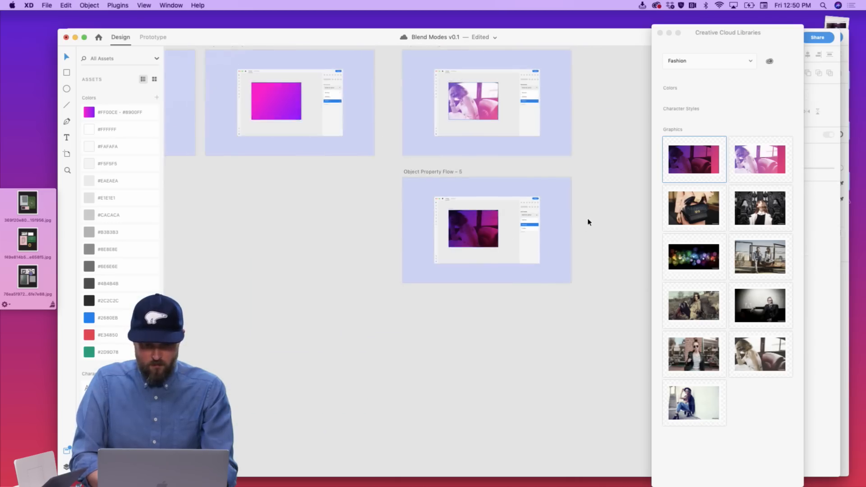
# Wire the Multiply option on Object Property Flow – 2 to Object Property Flow – 5
pyautogui.scroll(2, 588, 221)
pyautogui.scroll(-3, 353, 156)
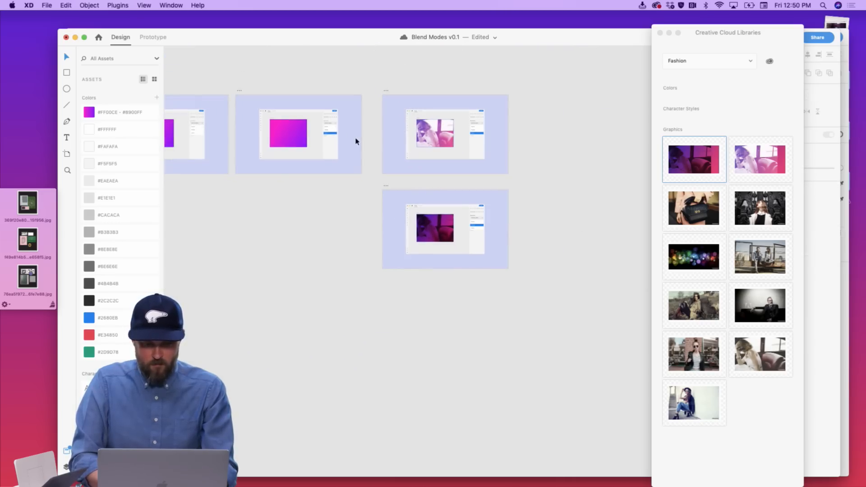
pyautogui.click(160, 40)
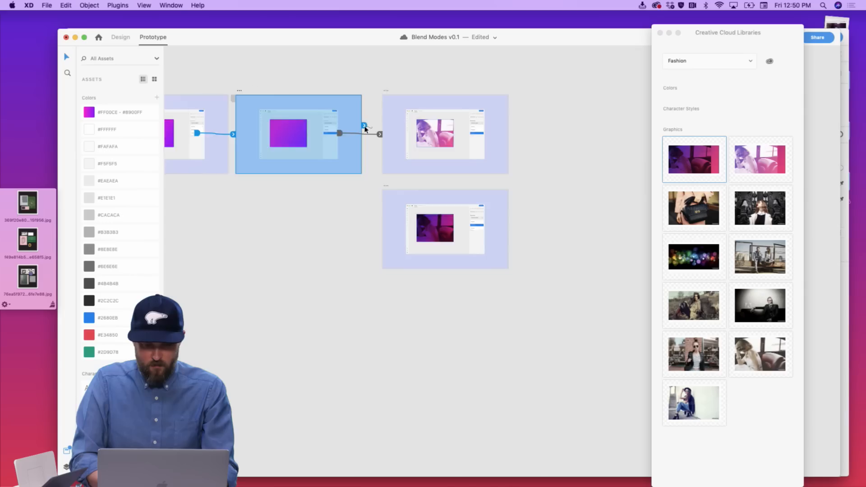
pyautogui.scroll(3, 365, 129)
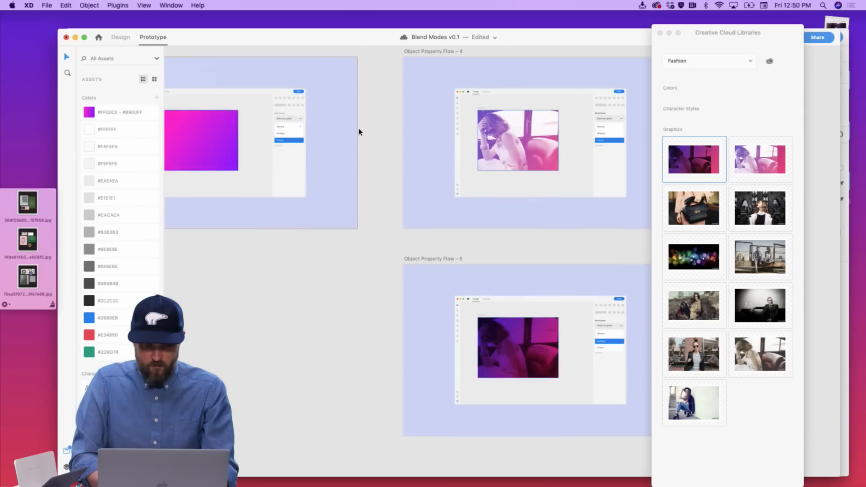
pyautogui.click(280, 134)
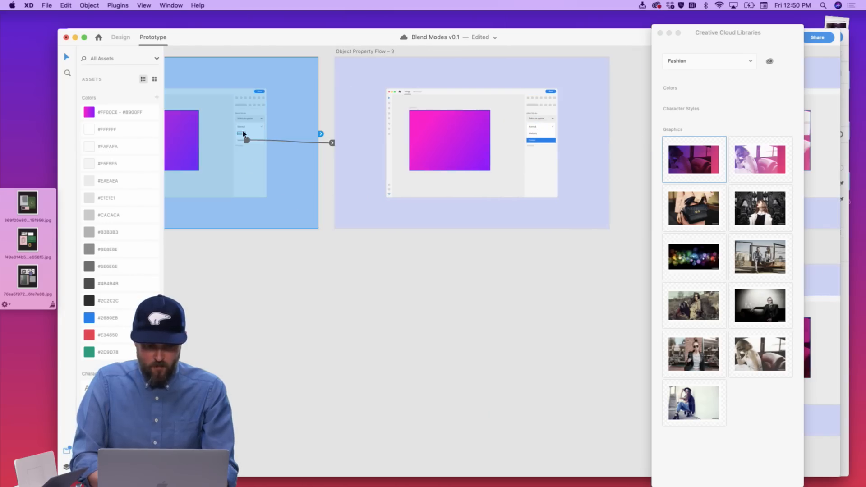
pyautogui.click(242, 135)
pyautogui.scroll(-5, 388, 153)
pyautogui.hscroll(2, 388, 153)
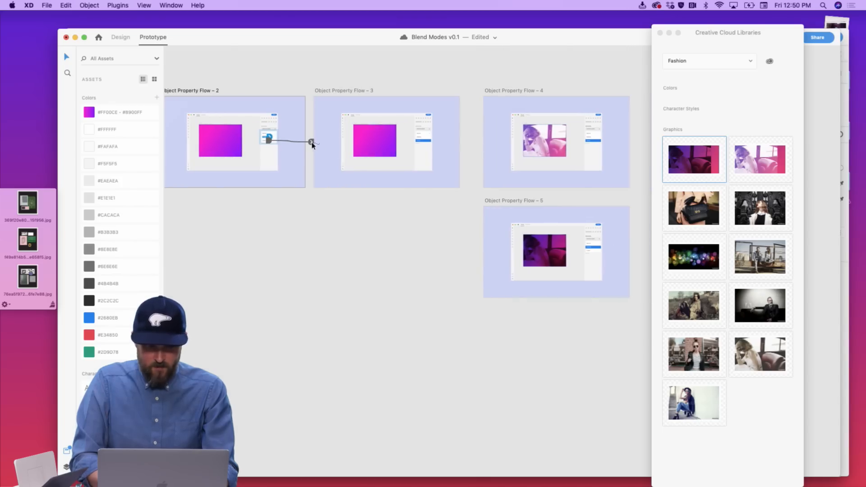
pyautogui.moveTo(312, 144); pyautogui.dragTo(593, 279)
# Wire the Screen option on Object Property Flow – 2 to Object Property Flow – 4 with a 0.3 s Dissolve transition on tap
pyautogui.scroll(3, 253, 132)
pyautogui.click(271, 146)
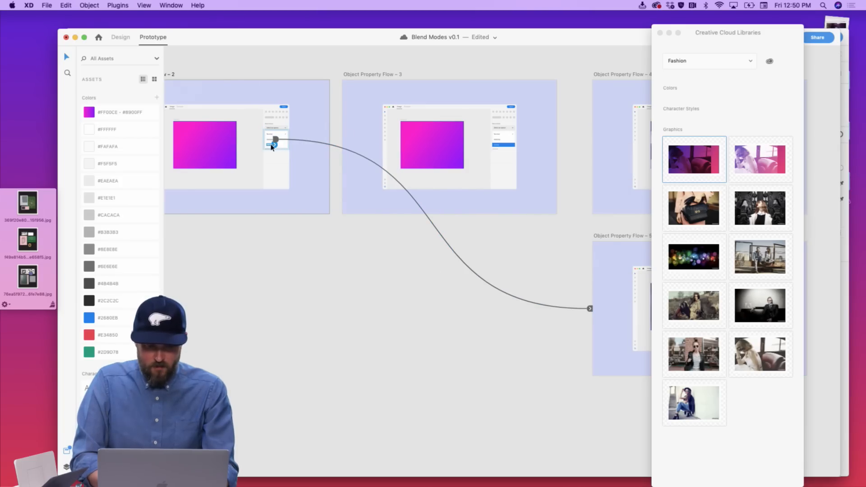
pyautogui.moveTo(274, 145); pyautogui.dragTo(635, 105)
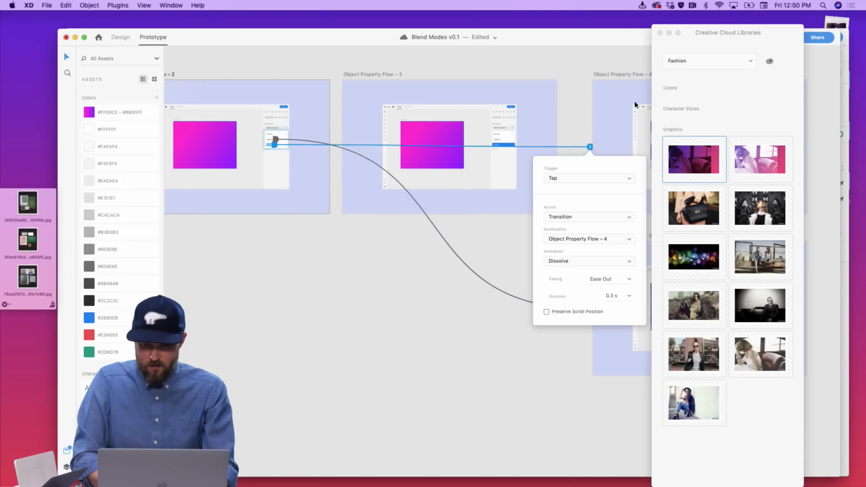
pyautogui.click(458, 333)
# Link the dropdown option targets of Object Property Flow – 4 and Object Property Flow – 5 to each other's artboards
pyautogui.hscroll(5, 465, 289)
pyautogui.click(508, 146)
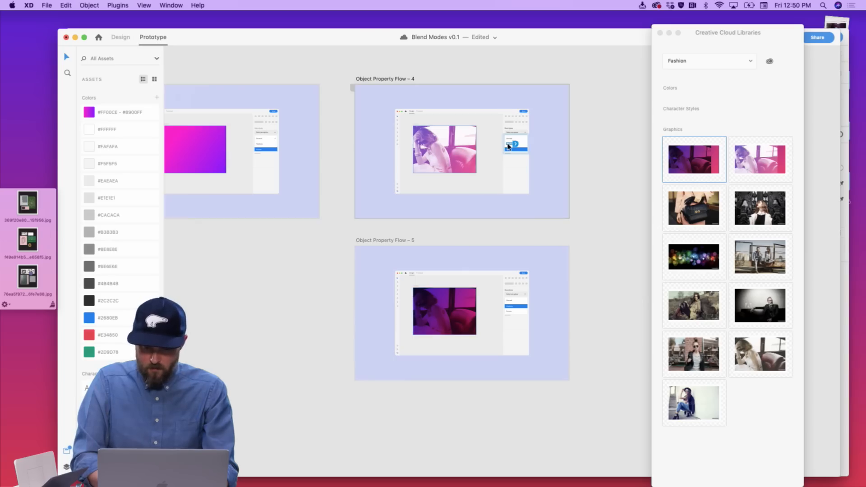
pyautogui.moveTo(515, 146); pyautogui.dragTo(569, 187)
pyautogui.click(511, 312)
pyautogui.click(560, 190)
# Close the Creative Cloud Libraries window and preview the prototype from the first artboard, testing the image, the Blend Mode dropdown and its Multiply and Screen options
pyautogui.scroll(-3, 560, 191)
pyautogui.hscroll(-2, 561, 189)
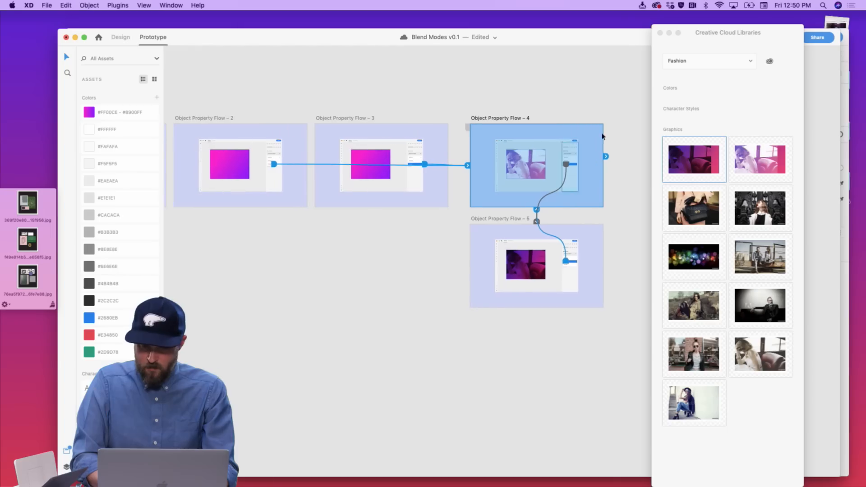
pyautogui.click(661, 33)
pyautogui.hscroll(-5, 314, 136)
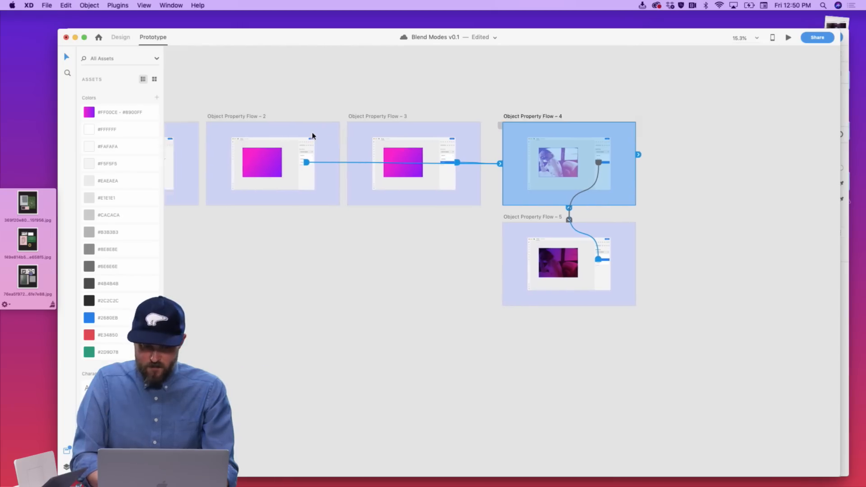
pyautogui.click(314, 135)
pyautogui.click(786, 37)
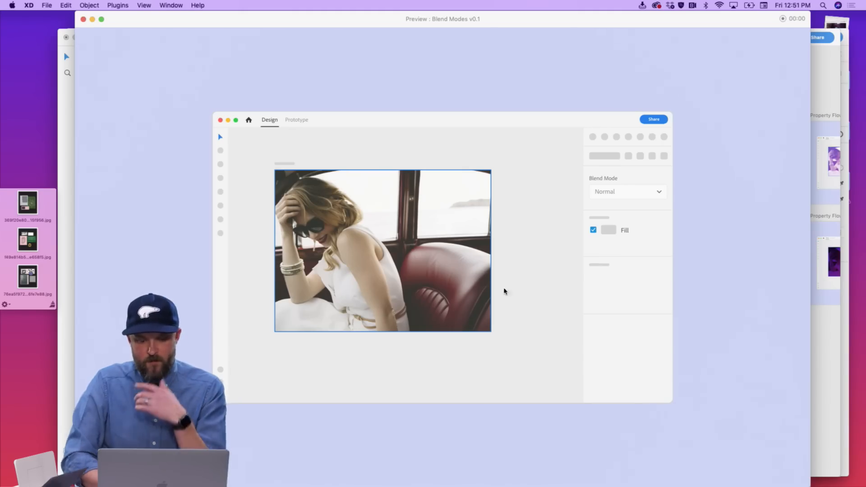
pyautogui.click(410, 278)
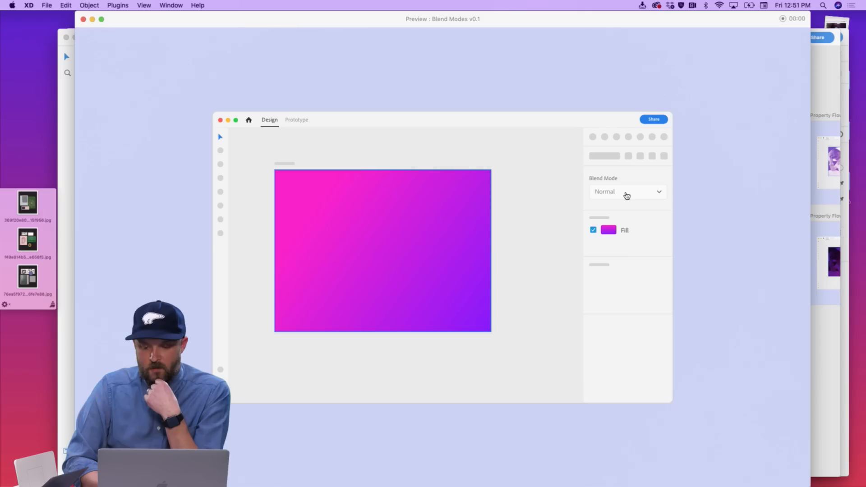
pyautogui.click(627, 194)
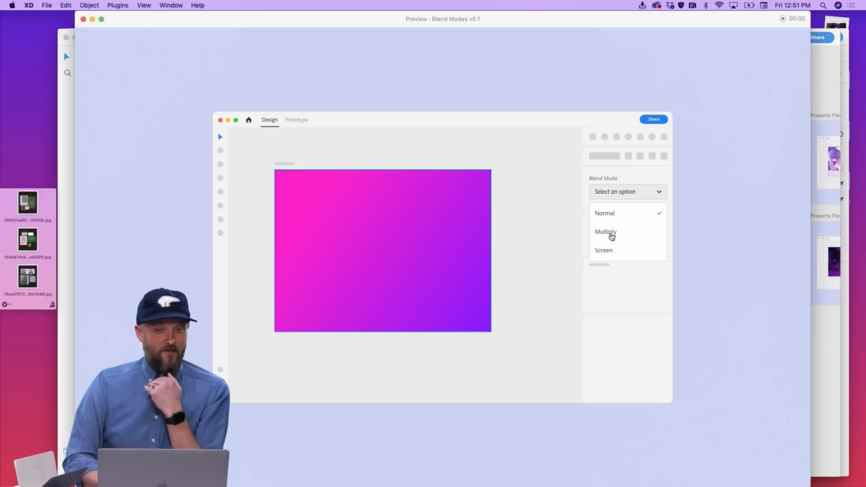
pyautogui.click(612, 235)
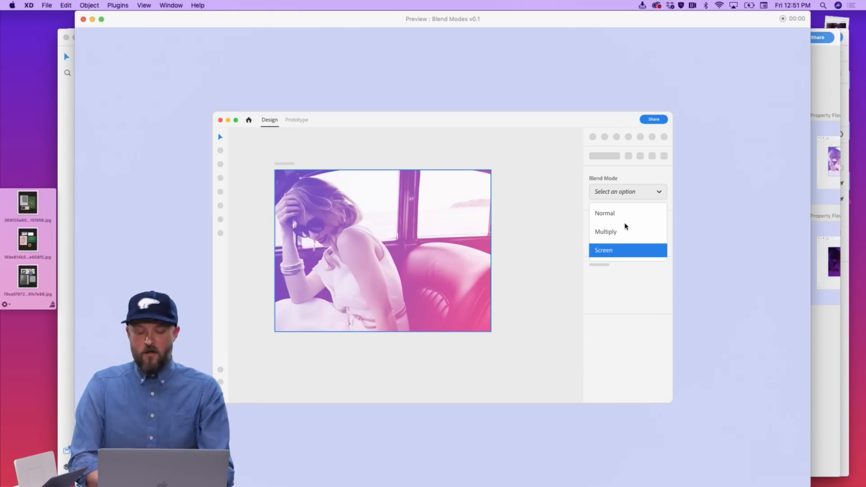
pyautogui.press('Escape')
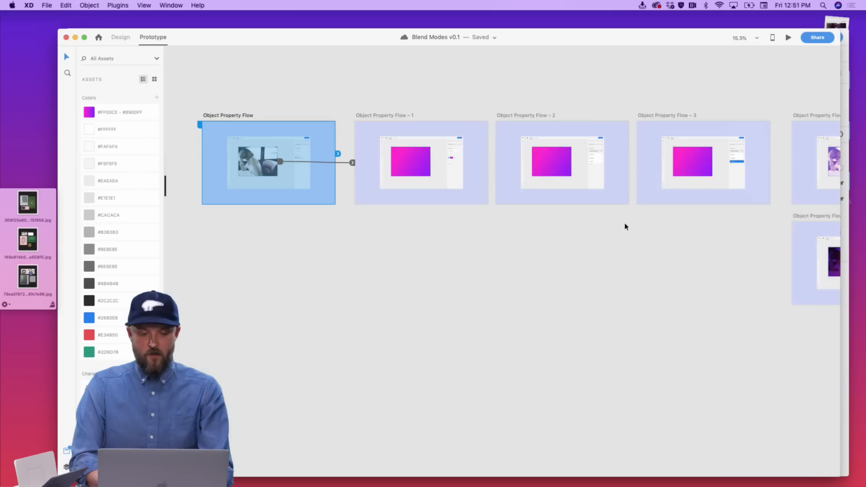
# Duplicate the Object Property Flow – 4 artboard and place the copy beside it in the same row
pyautogui.click(623, 246)
pyautogui.hscroll(7, 623, 246)
pyautogui.scroll(4, 623, 245)
pyautogui.hscroll(5, 623, 245)
pyautogui.scroll(2, 623, 246)
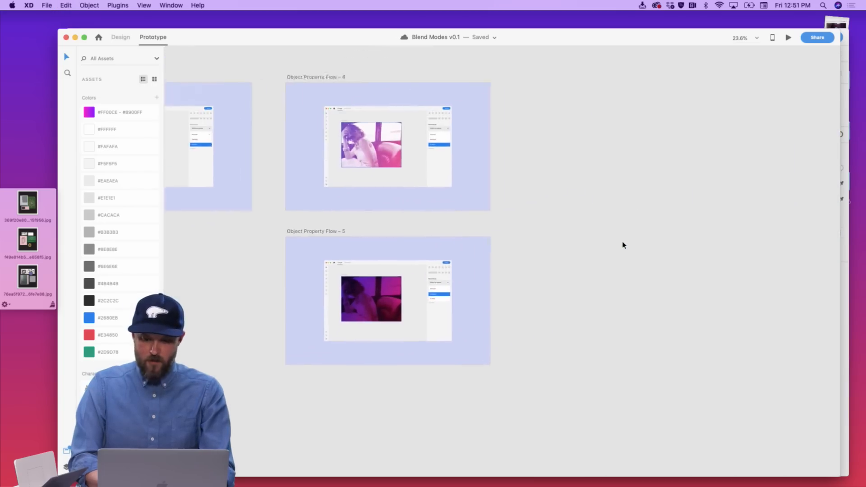
pyautogui.scroll(-2, 577, 218)
pyautogui.moveTo(380, 107); pyautogui.dragTo(562, 109)
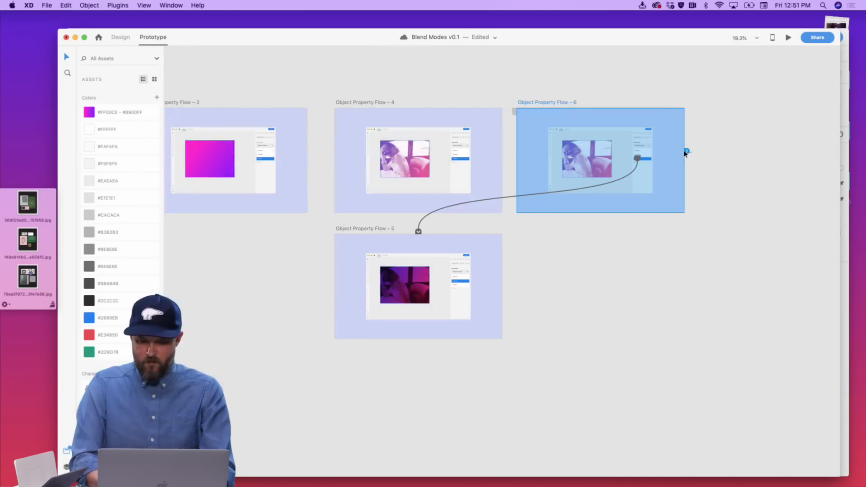
# Hide the open Dropdown group on Object Property Flow – 6 in Design mode
pyautogui.scroll(5, 684, 151)
pyautogui.click(604, 162)
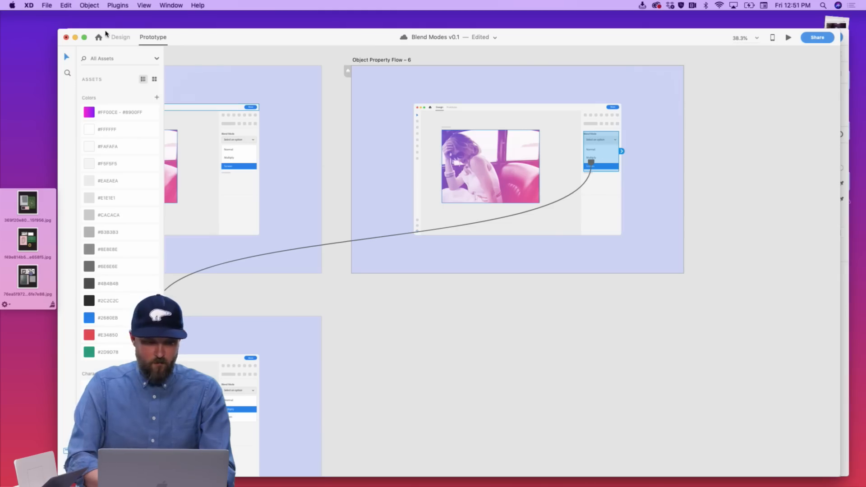
pyautogui.click(121, 37)
pyautogui.press('super+y')
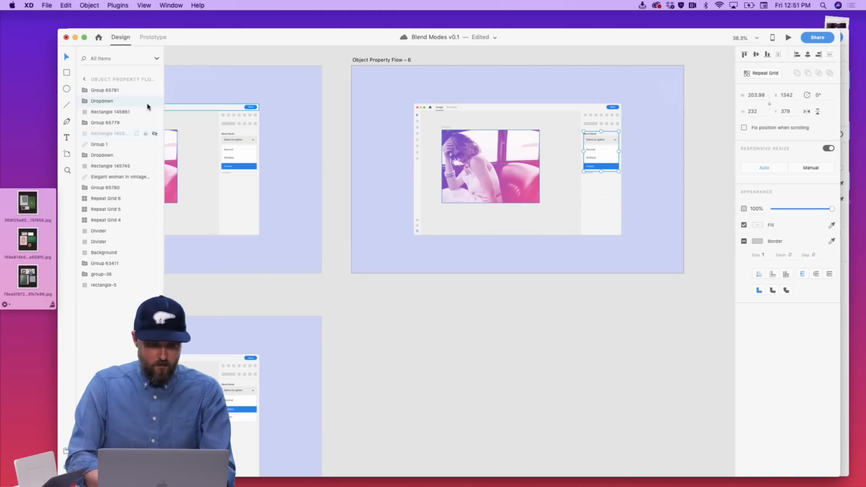
pyautogui.click(154, 101)
pyautogui.click(660, 138)
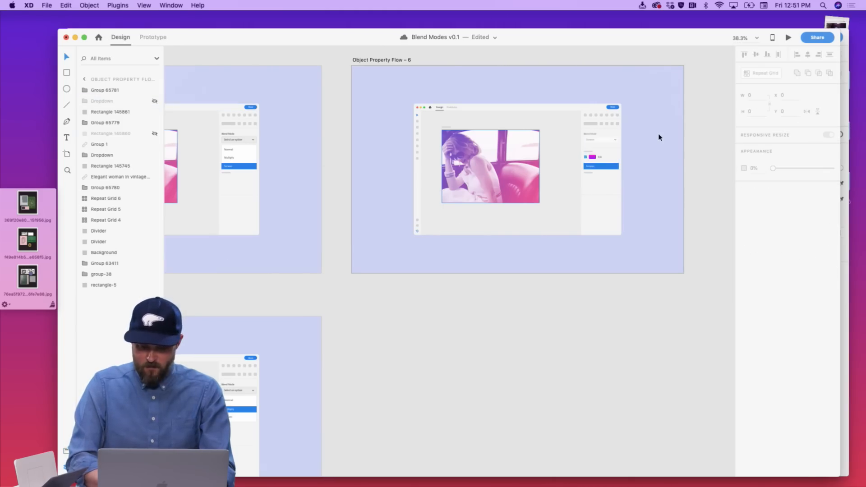
# Duplicate the Object Property Flow – 5 artboard and place the copy beside it, below Object Property Flow – 6
pyautogui.scroll(6, 659, 137)
pyautogui.hscroll(-3, 534, 162)
pyautogui.scroll(-2, 534, 161)
pyautogui.hscroll(-6, 534, 162)
pyautogui.scroll(-5, 534, 162)
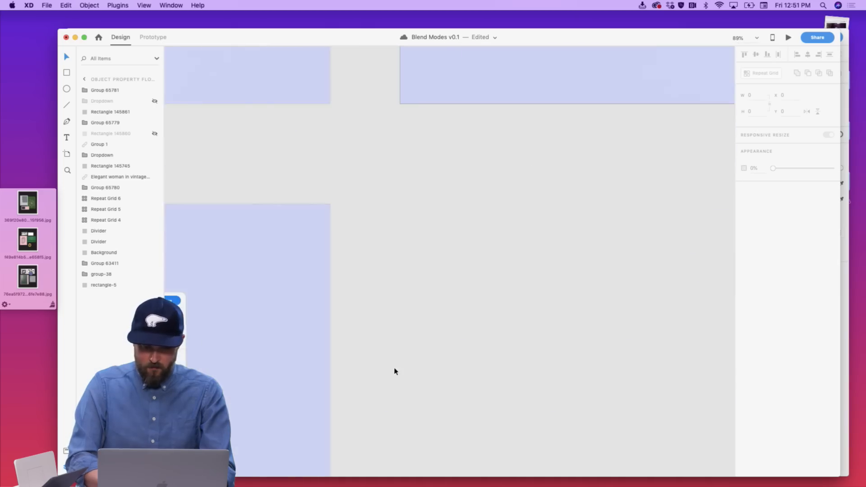
pyautogui.hscroll(-4, 395, 369)
pyautogui.scroll(-3, 395, 370)
pyautogui.scroll(-6, 446, 324)
pyautogui.click(450, 324)
pyautogui.scroll(-3, 450, 323)
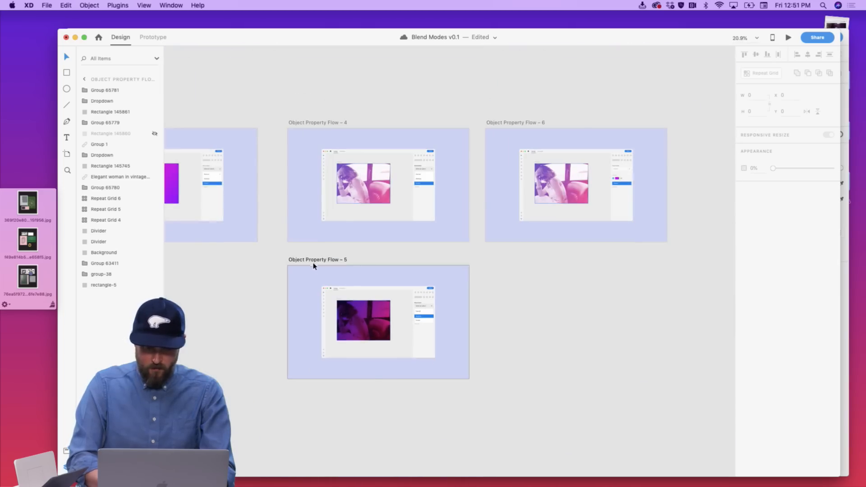
pyautogui.moveTo(315, 262); pyautogui.dragTo(509, 269)
# Hide the open Dropdown group and the blue Multiply highlight on Object Property Flow – 7
pyautogui.scroll(5, 618, 317)
pyautogui.doubleClick(618, 316)
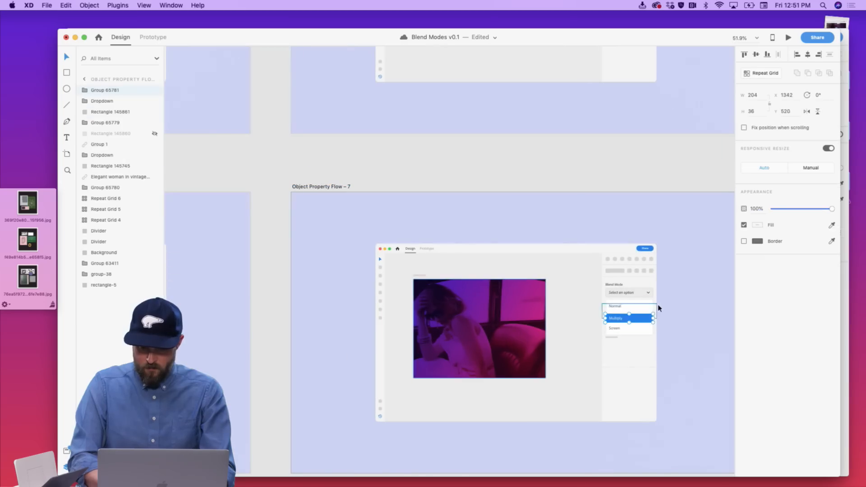
pyautogui.press('Escape')
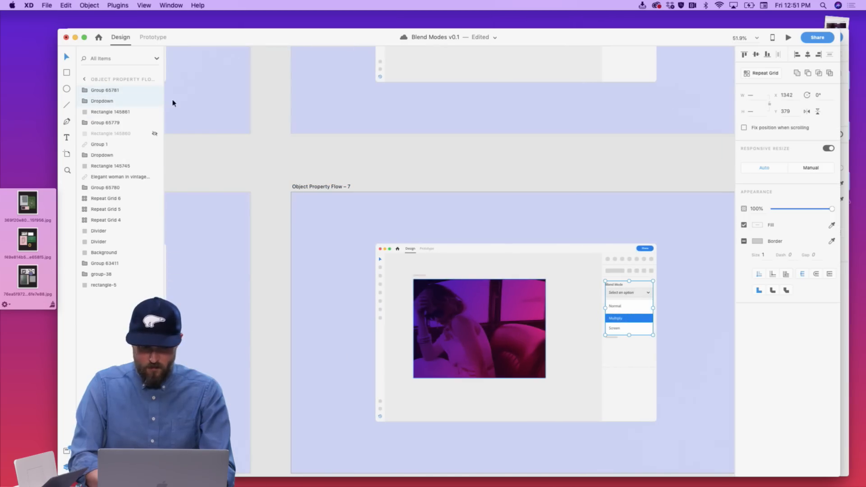
pyautogui.click(154, 101)
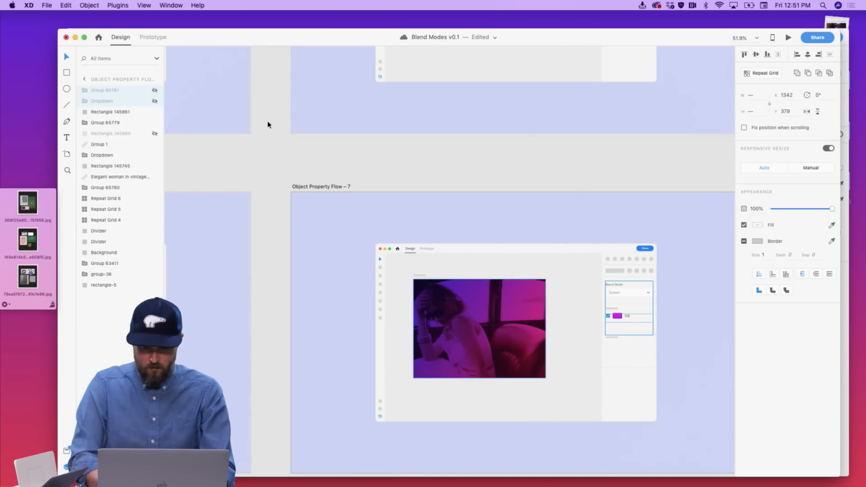
pyautogui.click(348, 170)
# Hide the leftover blue Screen highlight on Object Property Flow – 6
pyautogui.scroll(-5, 348, 170)
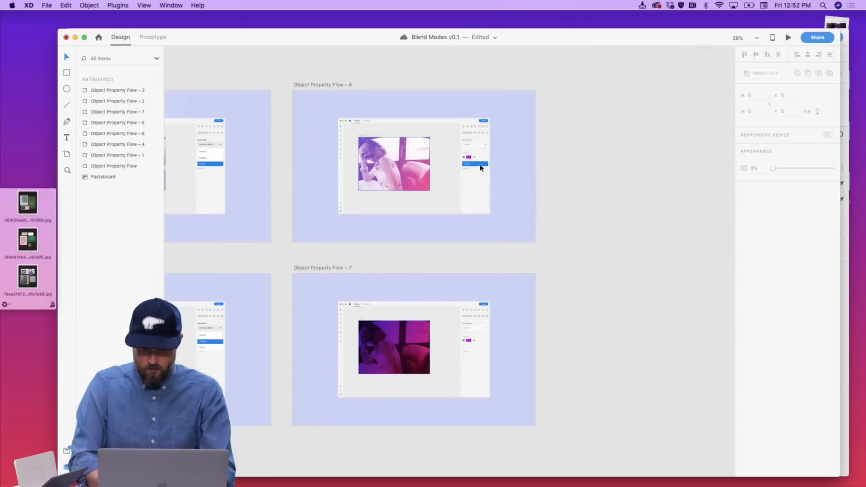
pyautogui.click(481, 168)
pyautogui.click(155, 91)
# Change the closed Blend Mode dropdown's label on Object Property Flow – 7 to Multiply
pyautogui.scroll(5, 470, 339)
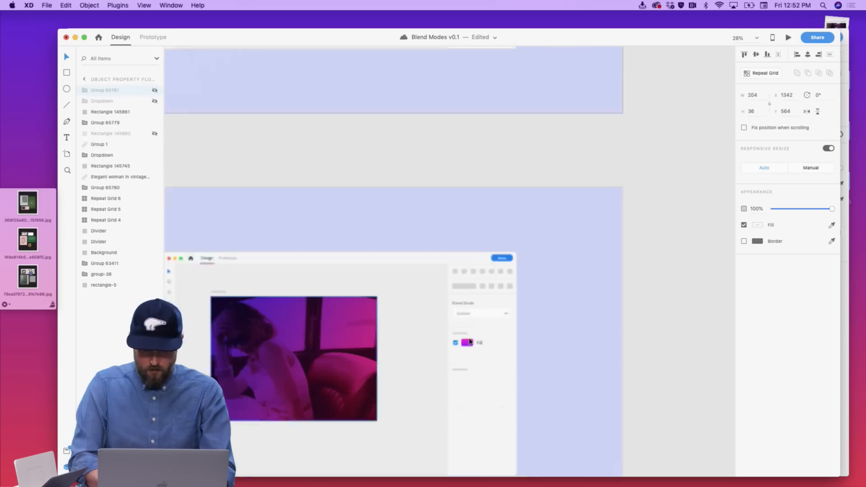
pyautogui.doubleClick(463, 309)
pyautogui.write('Mu')
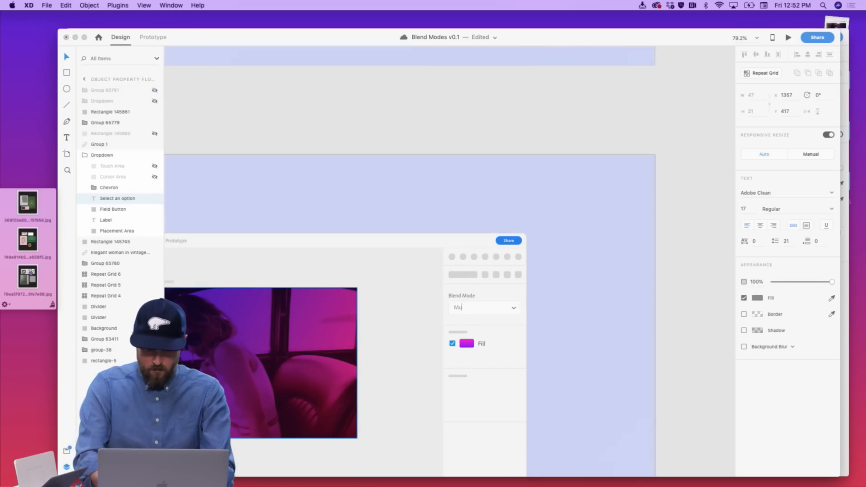
pyautogui.write('ltiply')
pyautogui.doubleClick(603, 318)
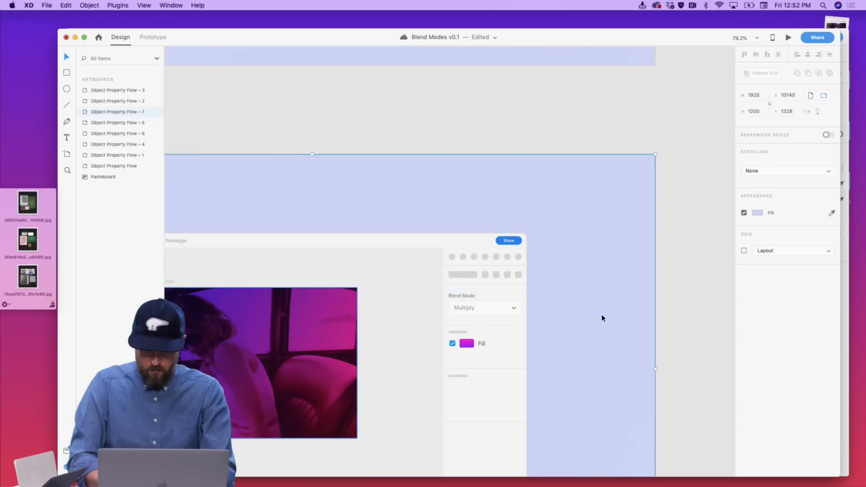
# Wire the blended image on Object Property Flow – 5 to Object Property Flow – 7 with a 0.3 s Dissolve transition on tap
pyautogui.scroll(-6, 603, 319)
pyautogui.hscroll(-1, 604, 318)
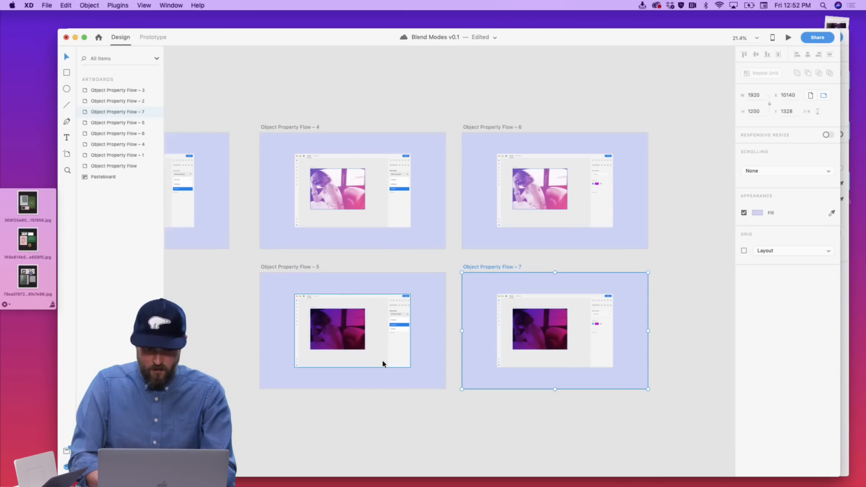
pyautogui.click(340, 331)
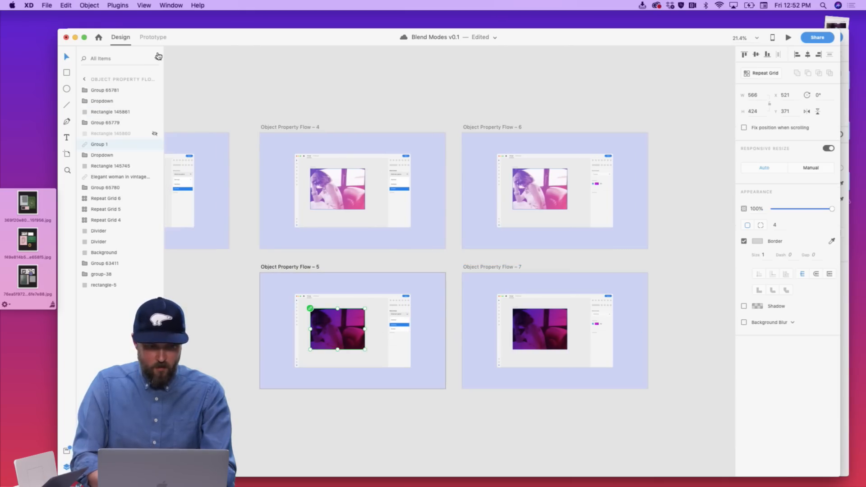
pyautogui.click(153, 38)
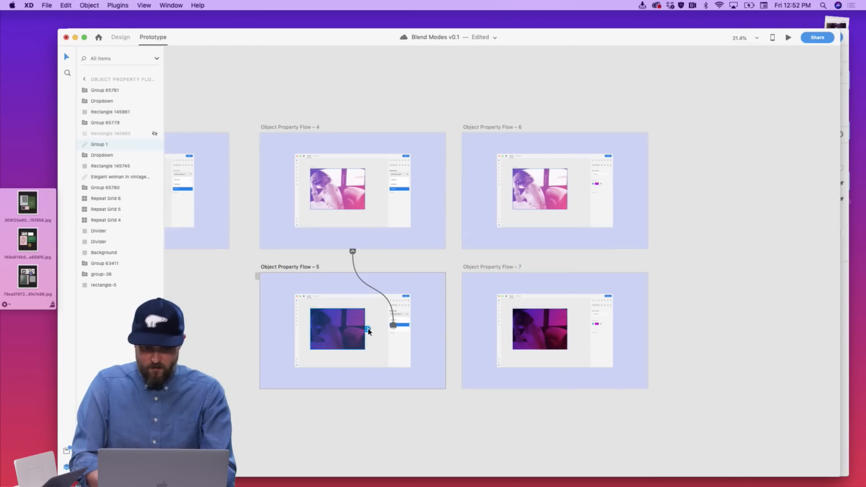
pyautogui.moveTo(368, 329); pyautogui.dragTo(542, 285)
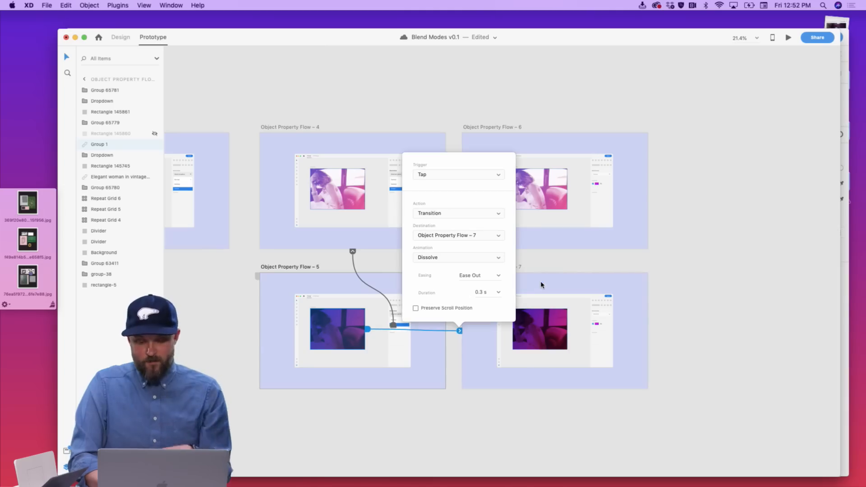
# Wire the blended image on Object Property Flow – 4 to Object Property Flow – 6
pyautogui.click(391, 188)
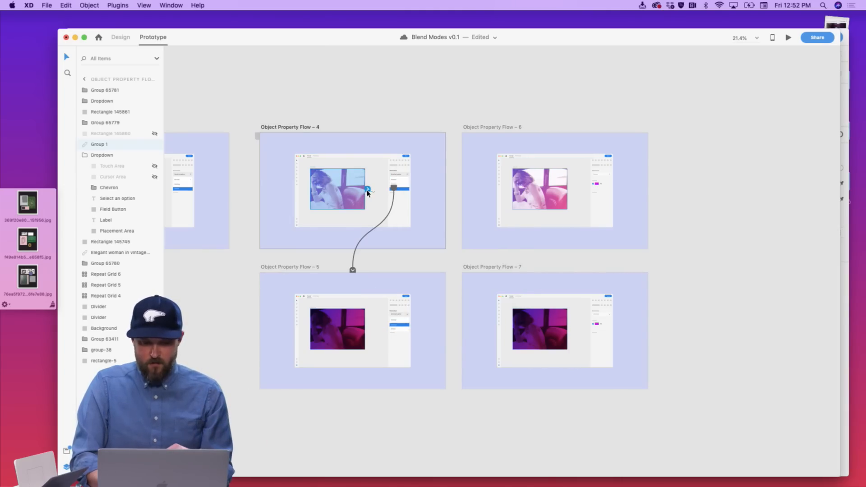
pyautogui.moveTo(369, 189); pyautogui.dragTo(499, 175)
pyautogui.click(427, 83)
pyautogui.hscroll(-15, 427, 83)
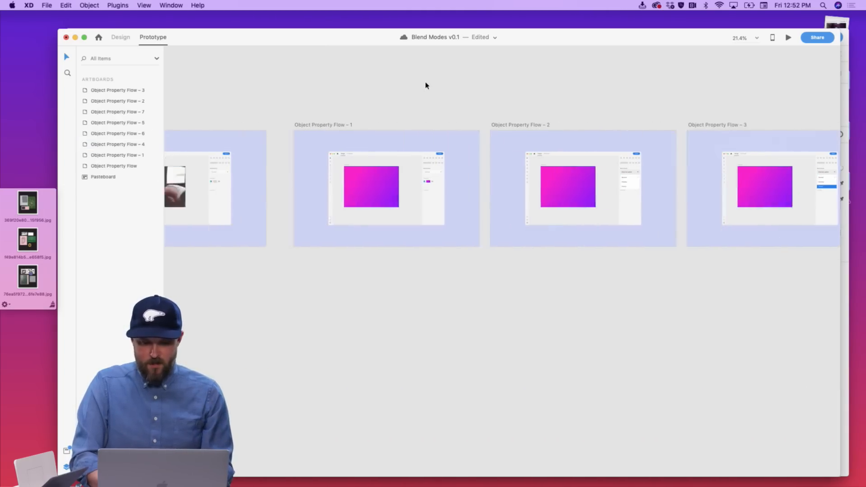
# Preview the prototype from its first artboard, applying the gradient fill and choosing the Screen blend mode, and close the preview
pyautogui.click(329, 153)
pyautogui.click(789, 37)
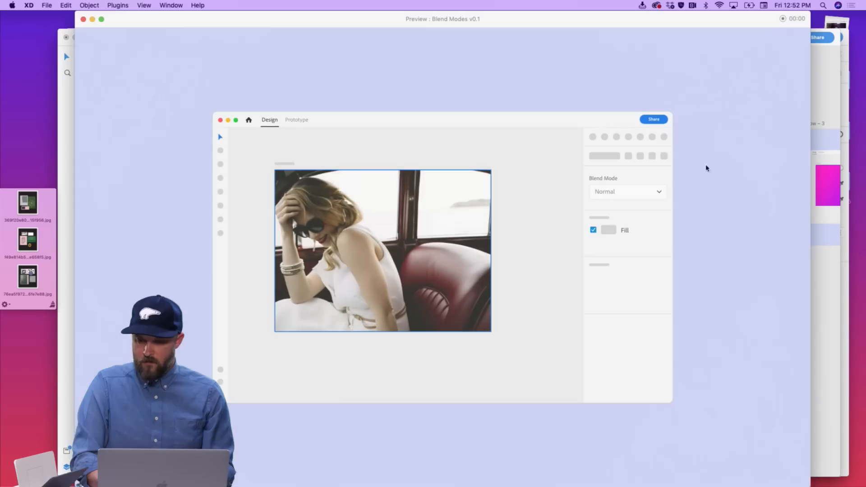
pyautogui.click(394, 237)
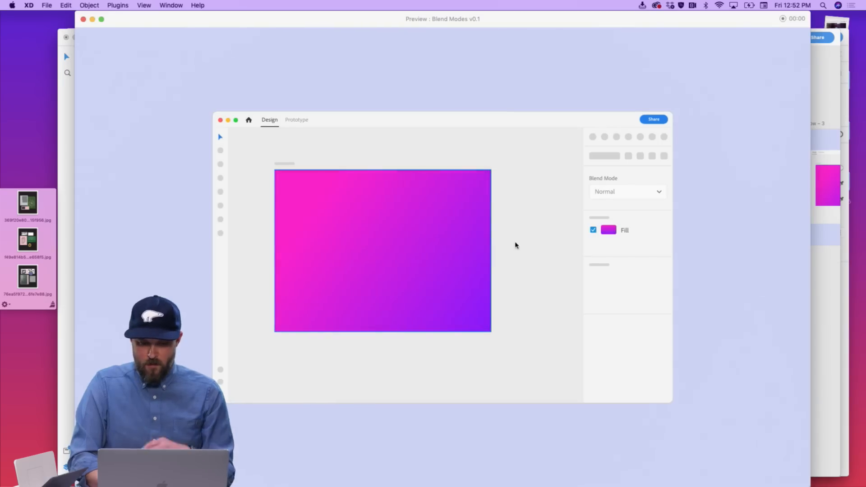
pyautogui.click(651, 194)
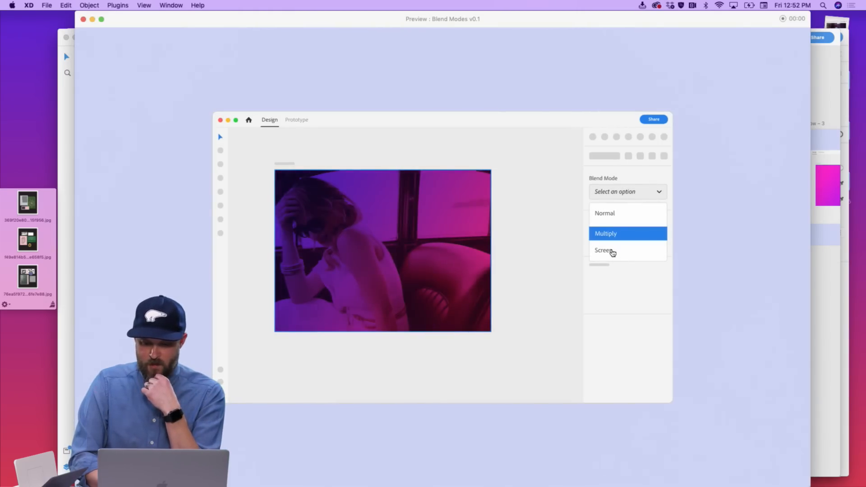
pyautogui.click(609, 249)
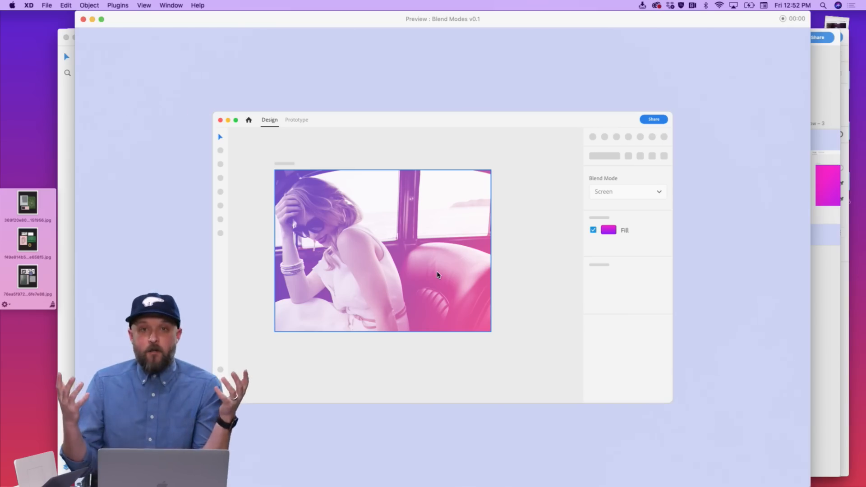
pyautogui.moveTo(737, 19); pyautogui.dragTo(737, 19)
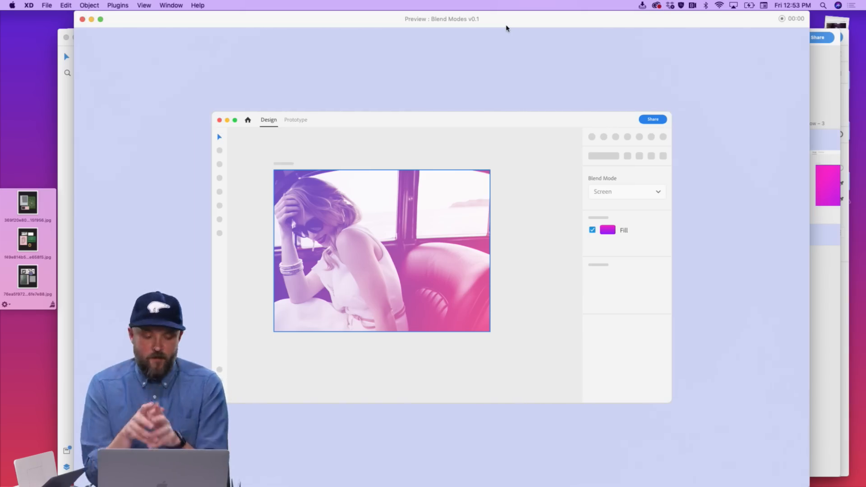
pyautogui.press('super+w')
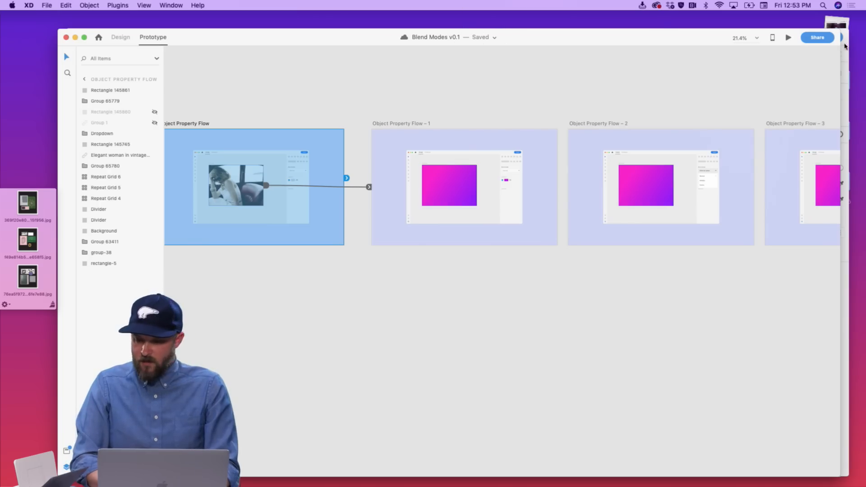
# Look over the flow's artboards and bring Object Property Flow – 6 up for editing in Design mode
pyautogui.scroll(-3, 556, 212)
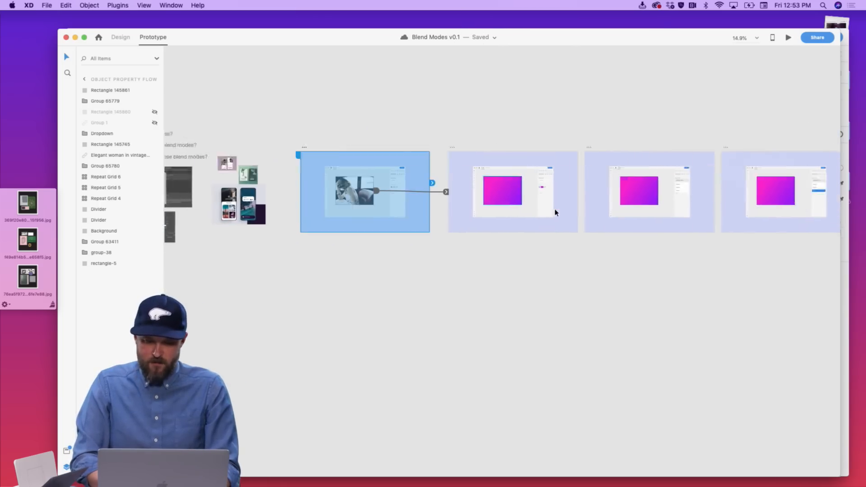
pyautogui.hscroll(10, 557, 213)
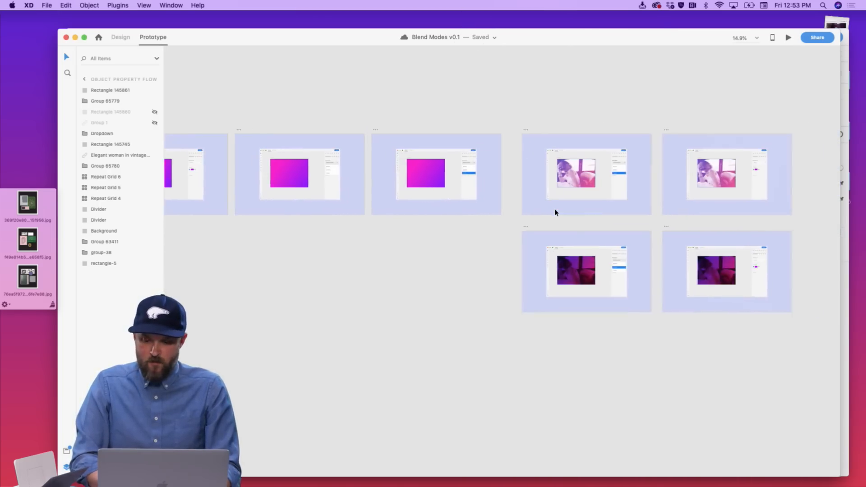
pyautogui.hscroll(-7, 556, 213)
pyautogui.scroll(-2, 555, 213)
pyautogui.hscroll(5, 556, 212)
pyautogui.click(740, 199)
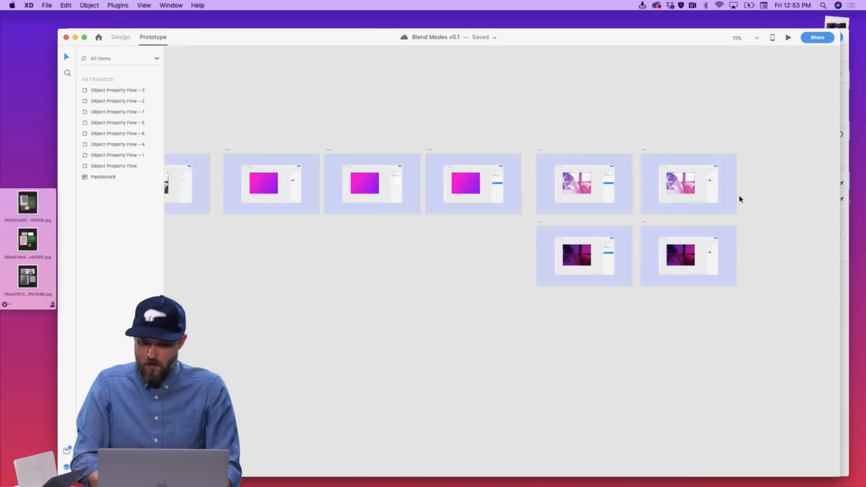
pyautogui.click(724, 199)
pyautogui.scroll(-2, 731, 190)
pyautogui.scroll(5, 745, 177)
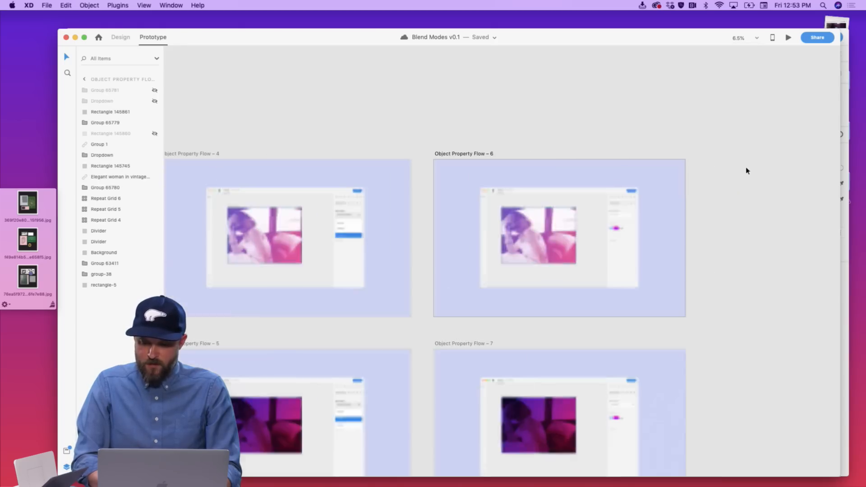
pyautogui.scroll(5, 410, 186)
pyautogui.doubleClick(548, 159)
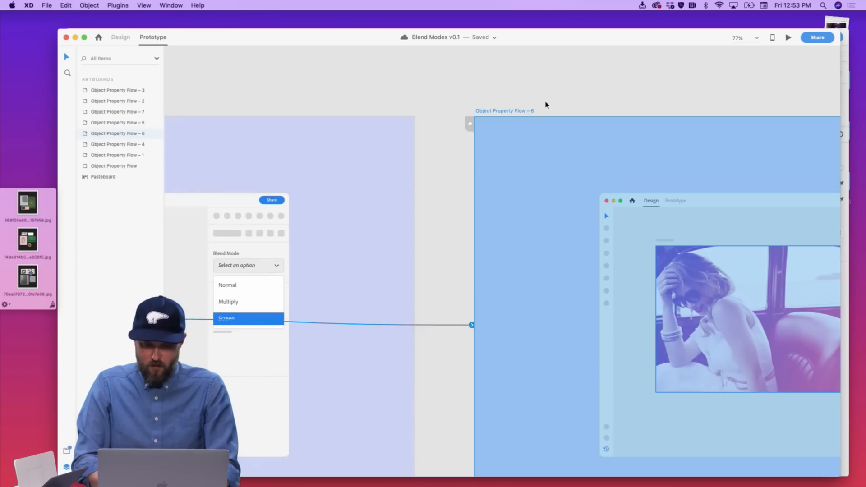
pyautogui.click(546, 105)
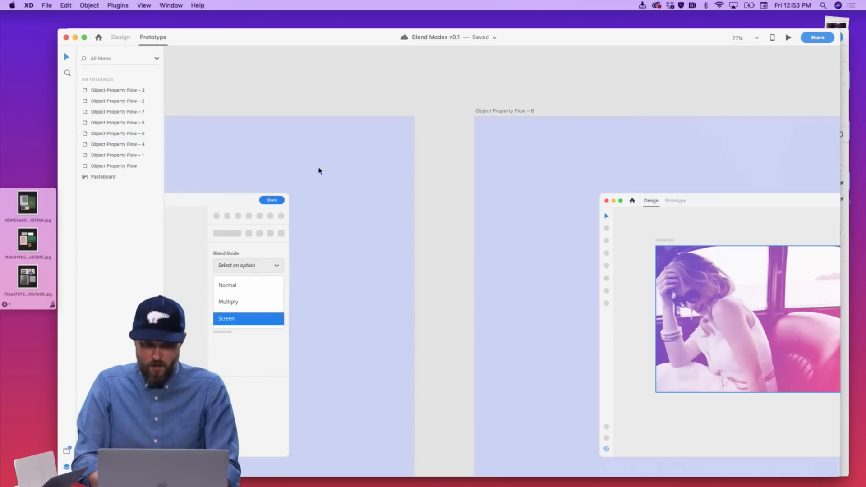
pyautogui.click(510, 168)
pyautogui.hscroll(3, 512, 148)
pyautogui.scroll(-1, 512, 149)
pyautogui.click(520, 85)
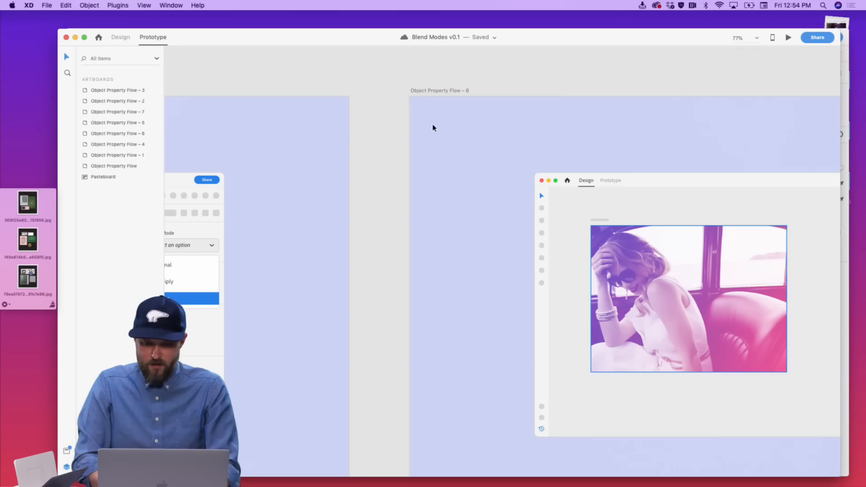
pyautogui.click(113, 39)
pyautogui.press('r')
pyautogui.moveTo(431, 115); pyautogui.dragTo(498, 138)
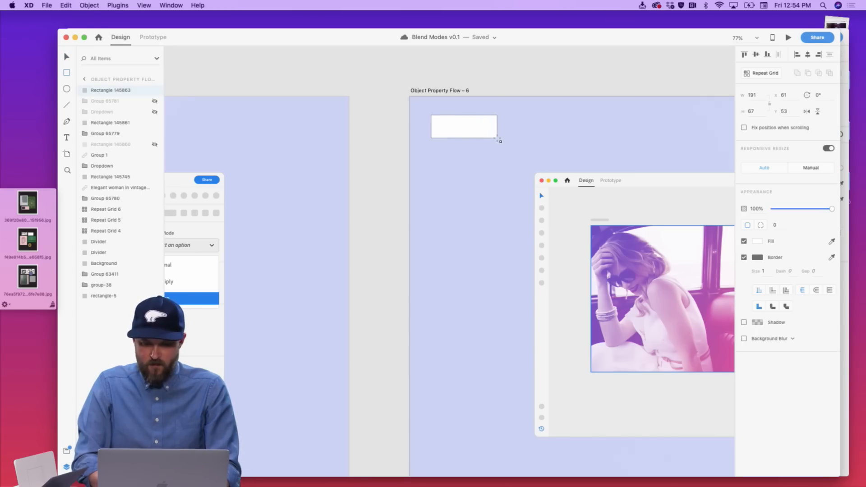
pyautogui.press('Delete')
# Add a "Start over" text label in the empty upper area of the Object Property Flow – 6 artboard
pyautogui.press('t')
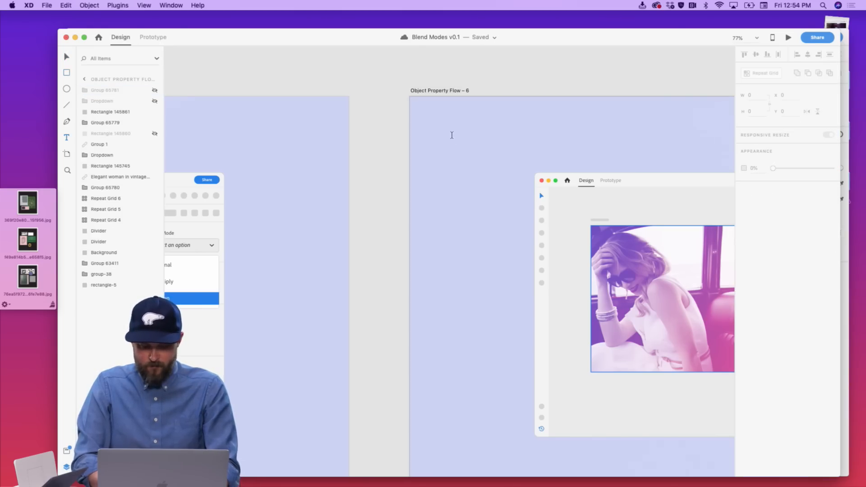
pyautogui.click(447, 135)
pyautogui.write('Start Ov')
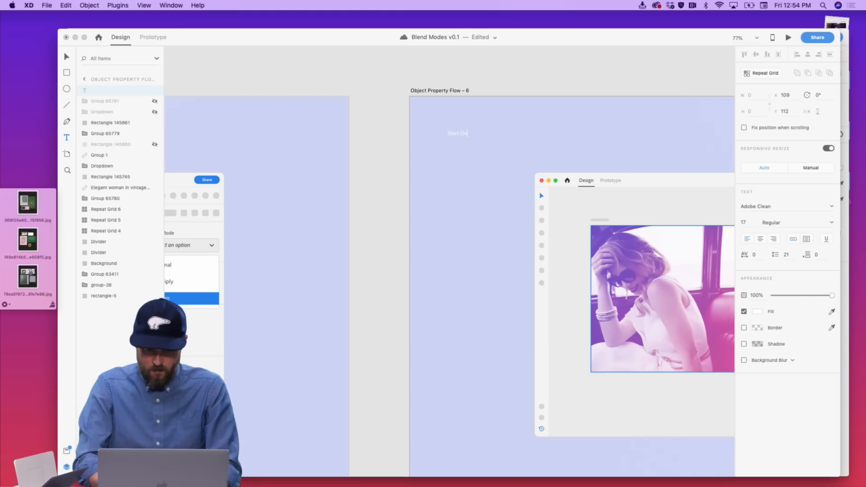
pyautogui.write('er')
pyautogui.press('Escape')
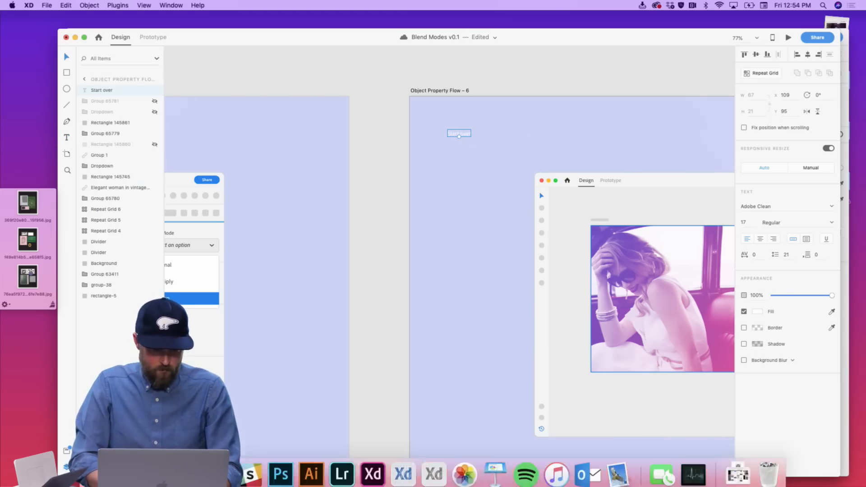
# Fill the Start over label with the #4B4B4B asset colour and set its font size to 37
pyautogui.click(67, 451)
pyautogui.click(111, 283)
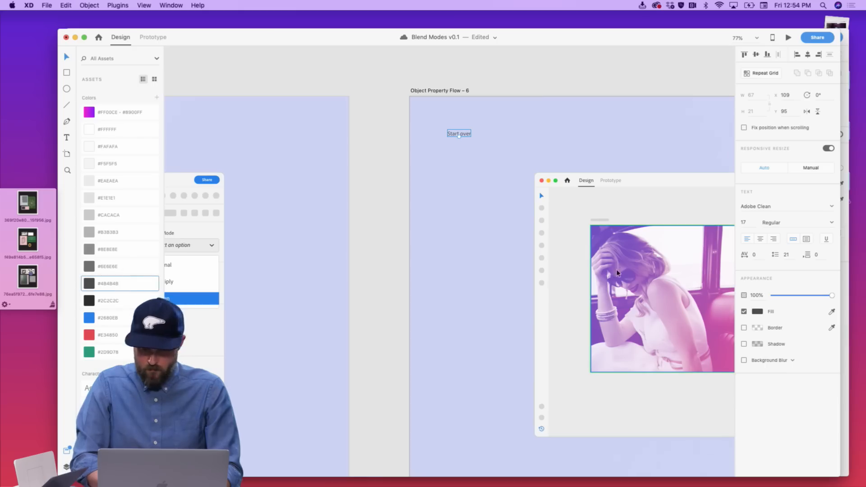
pyautogui.click(744, 223)
pyautogui.write('27')
pyautogui.press('Return')
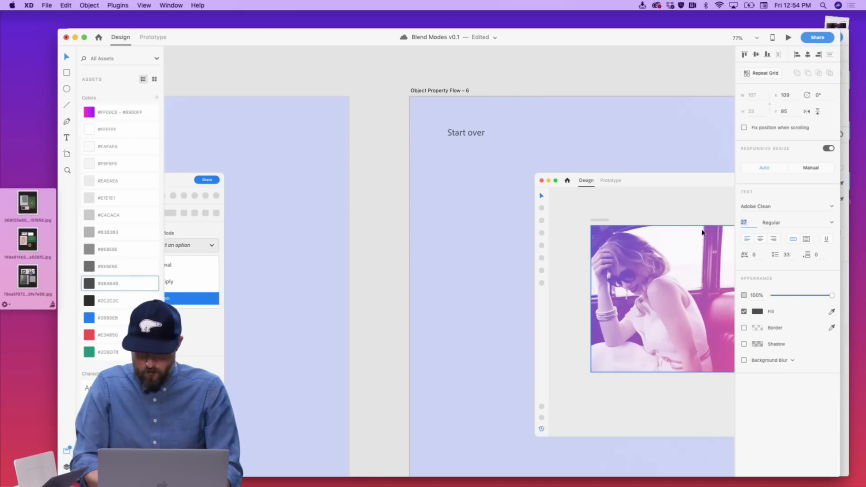
pyautogui.hotkey('shift', 'Up')
# Move the Start over label below the app mockup on Object Property Flow – 6, horizontally centred at X 887, Y 1033
pyautogui.click(618, 150)
pyautogui.scroll(-3, 618, 152)
pyautogui.hscroll(3, 618, 151)
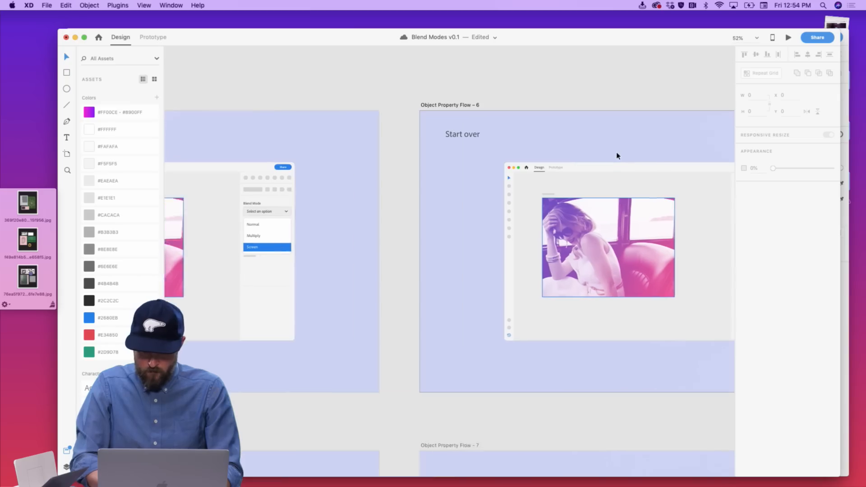
pyautogui.moveTo(399, 138); pyautogui.dragTo(582, 362)
pyautogui.scroll(-5, 583, 361)
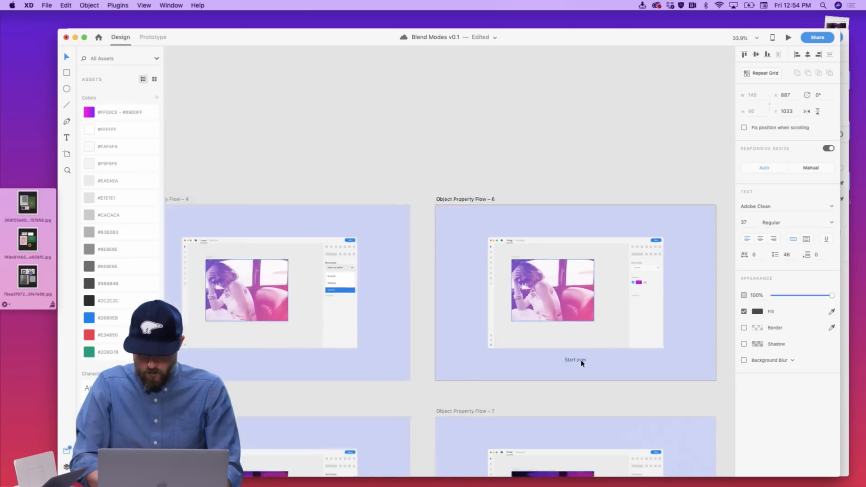
# Wire the Start over label on Object Property Flow – 6 to Object Property Flow with a 0.3 s Ease Out Dissolve transition on tap
pyautogui.scroll(-4, 325, 242)
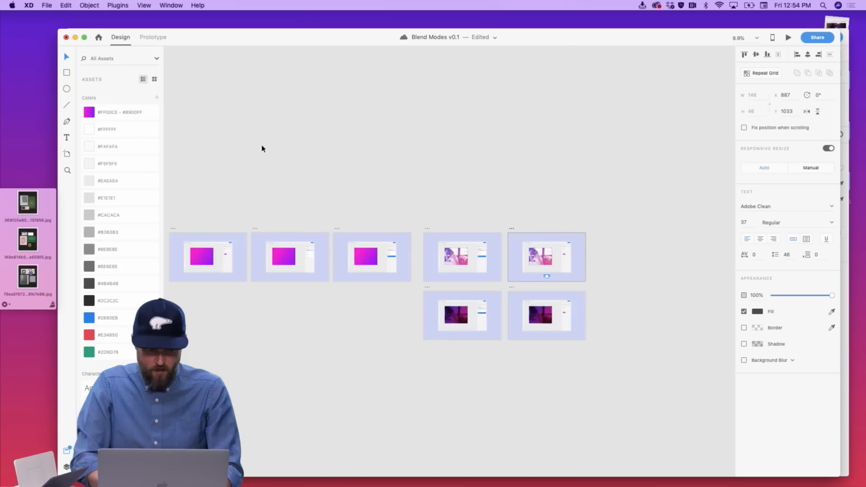
pyautogui.click(154, 37)
pyautogui.hscroll(3, 451, 172)
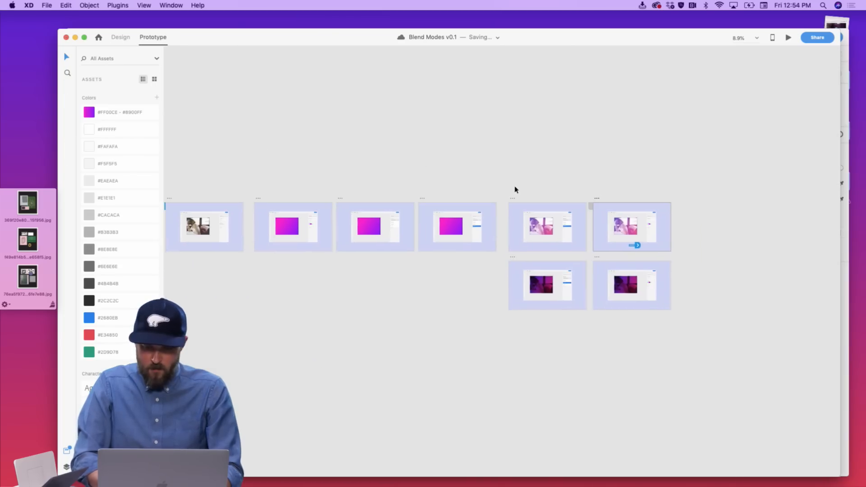
pyautogui.moveTo(636, 246); pyautogui.dragTo(236, 226)
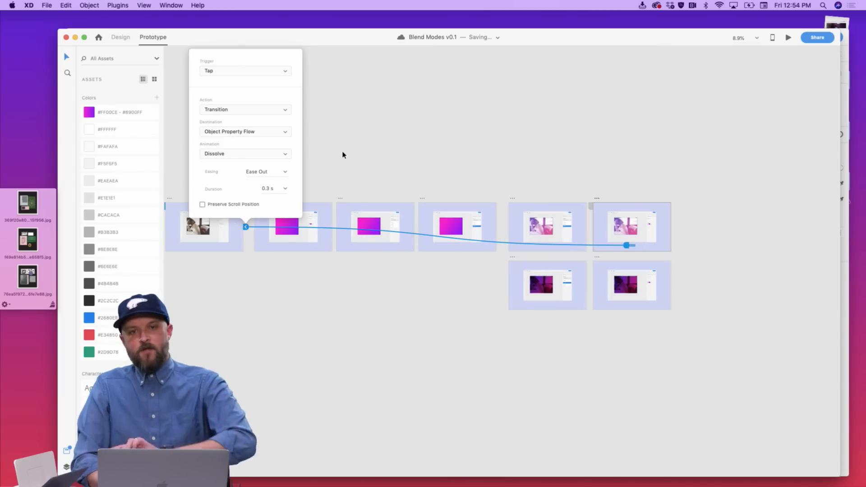
pyautogui.click(674, 255)
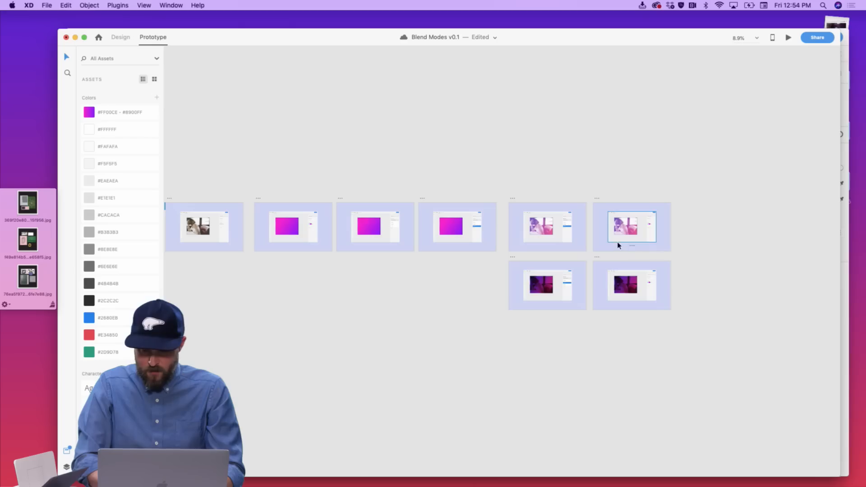
# Copy the linked Start over label onto Object Property Flow – 7 and check the links into the first artboard
pyautogui.click(633, 249)
pyautogui.click(666, 298)
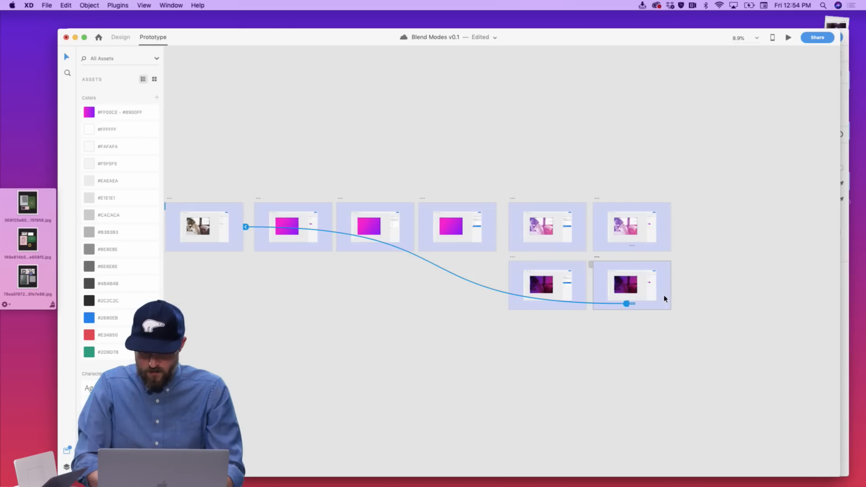
pyautogui.click(236, 218)
pyautogui.hscroll(-5, 711, 114)
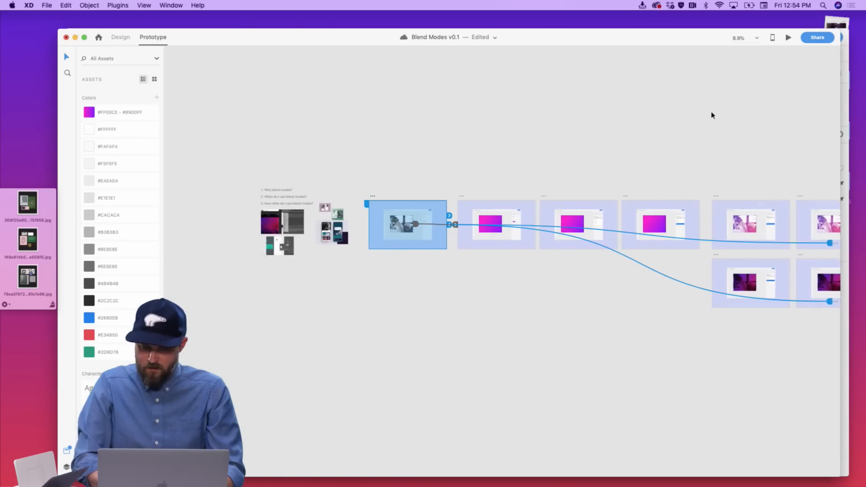
pyautogui.click(536, 191)
pyautogui.scroll(3, 536, 191)
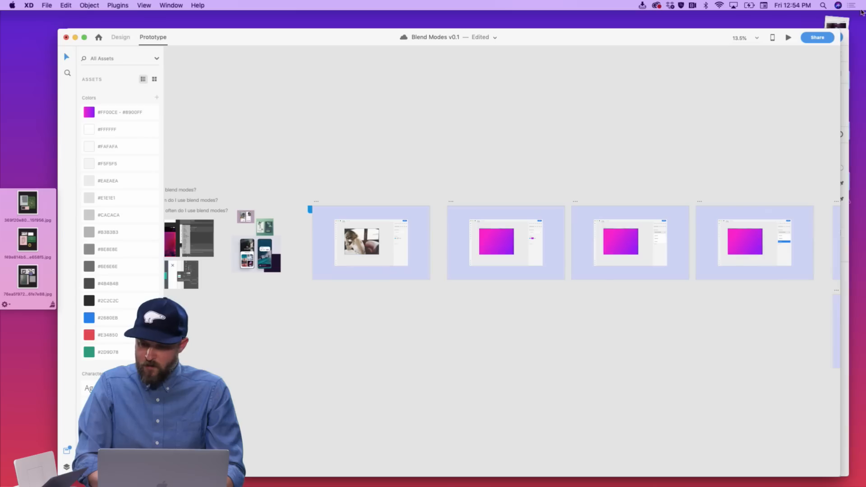
# Share the prototype for review under the title "Project Blender : XD Blend Modes" and create a public link
pyautogui.click(828, 38)
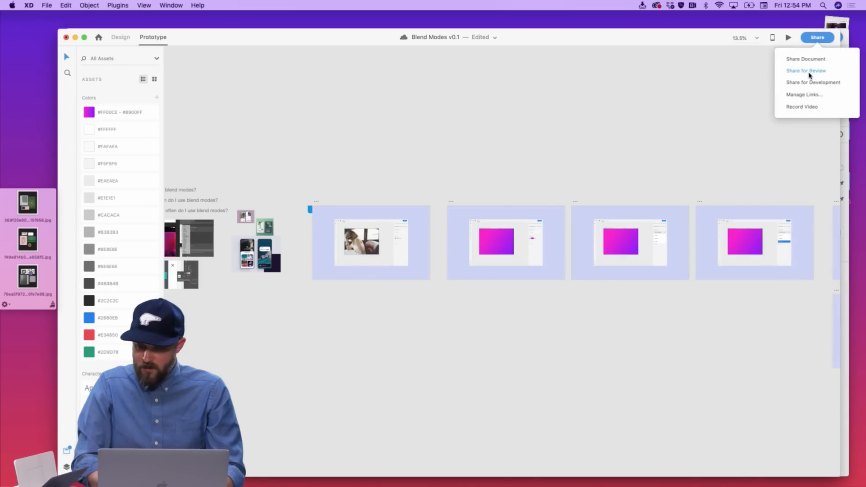
pyautogui.click(806, 70)
pyautogui.click(740, 88)
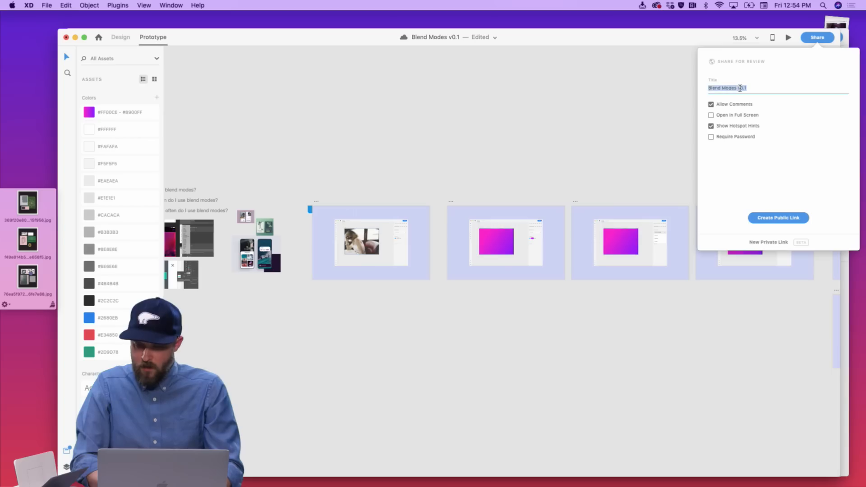
pyautogui.write('Project Blend')
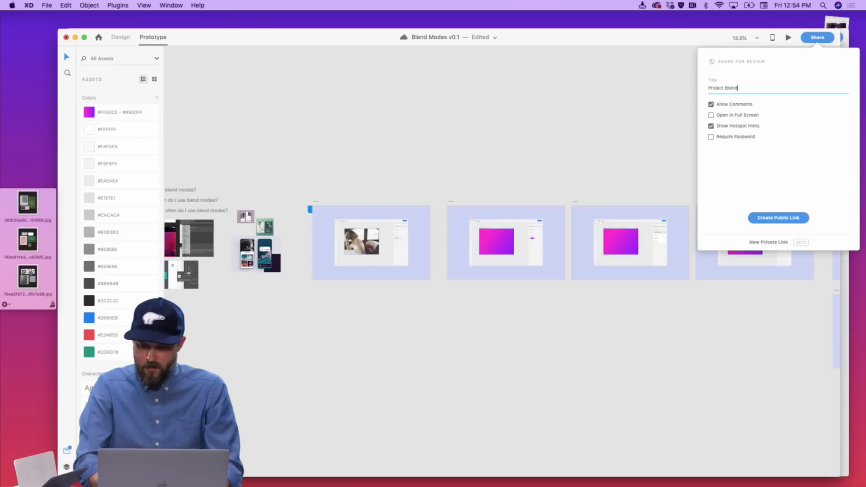
pyautogui.write('er')
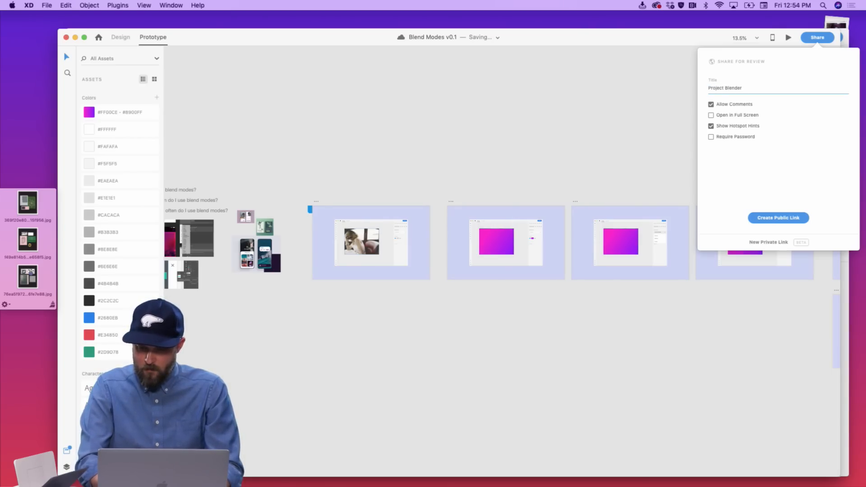
pyautogui.write(' : XD ')
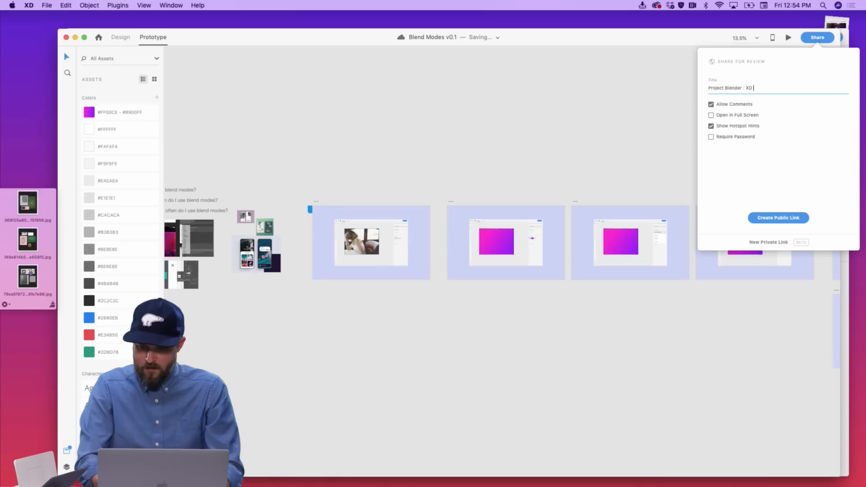
pyautogui.write('Blend Modes')
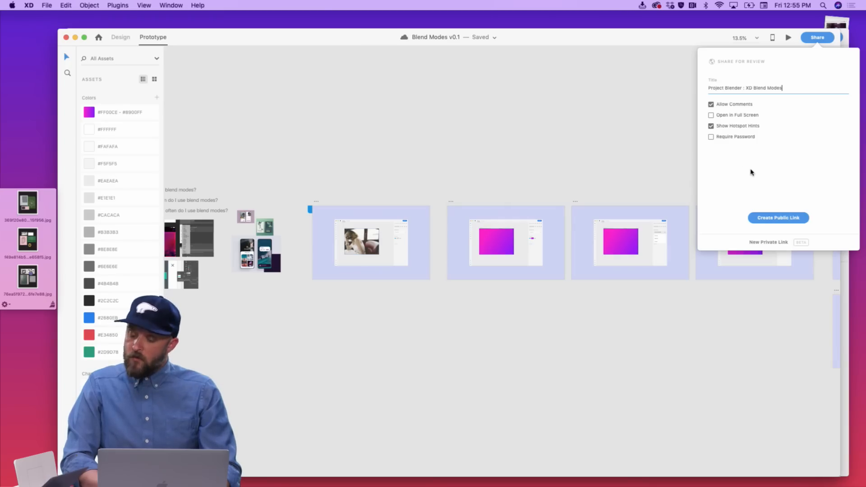
pyautogui.click(778, 217)
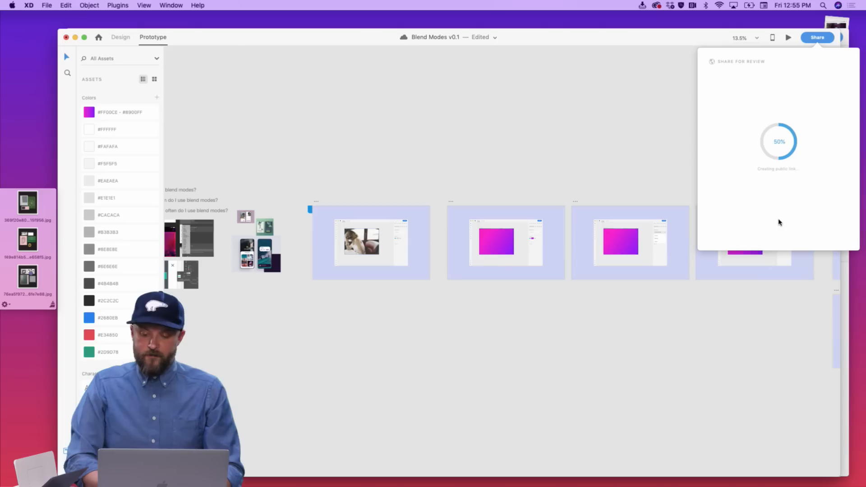